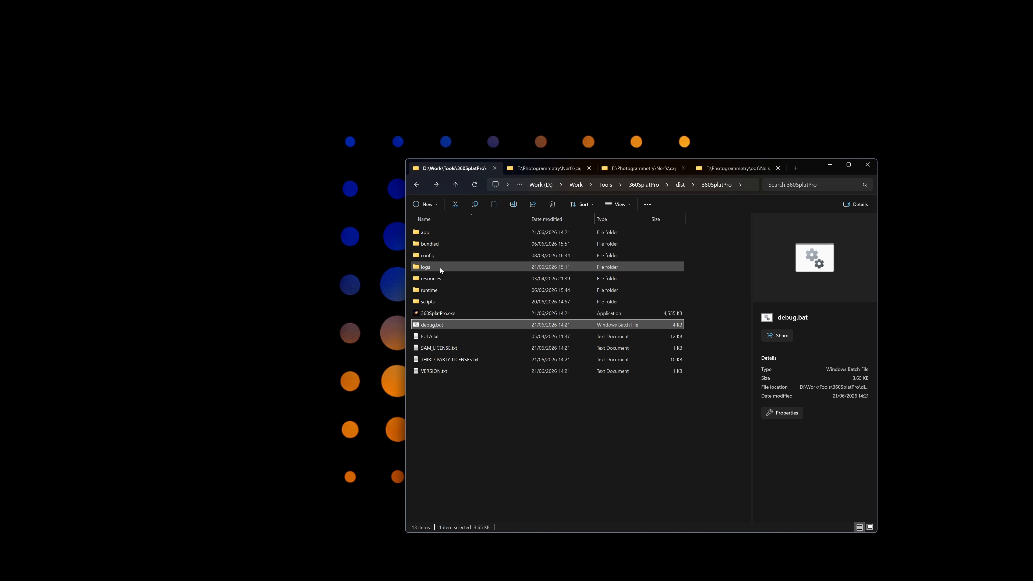
Check the logs folder, then run debug.bat to start 360 Splat Pro v1.4.0 in debug mode.
{"action": "left_click", "coordinate": [454, 267]}
{"action": "double_click", "coordinate": [454, 267]}
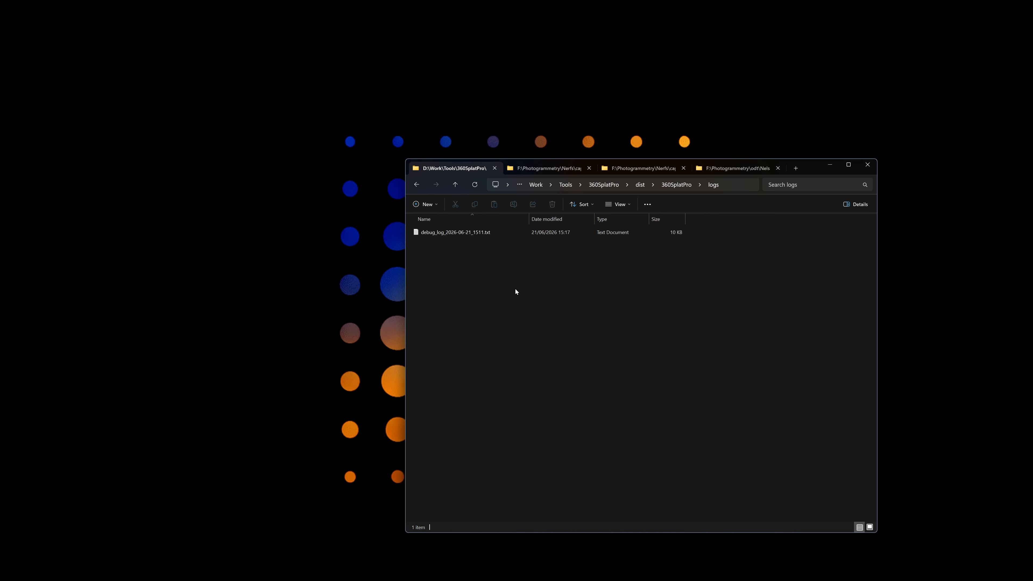
{"action": "key", "text": "alt+Left"}
{"action": "left_click", "coordinate": [440, 326]}
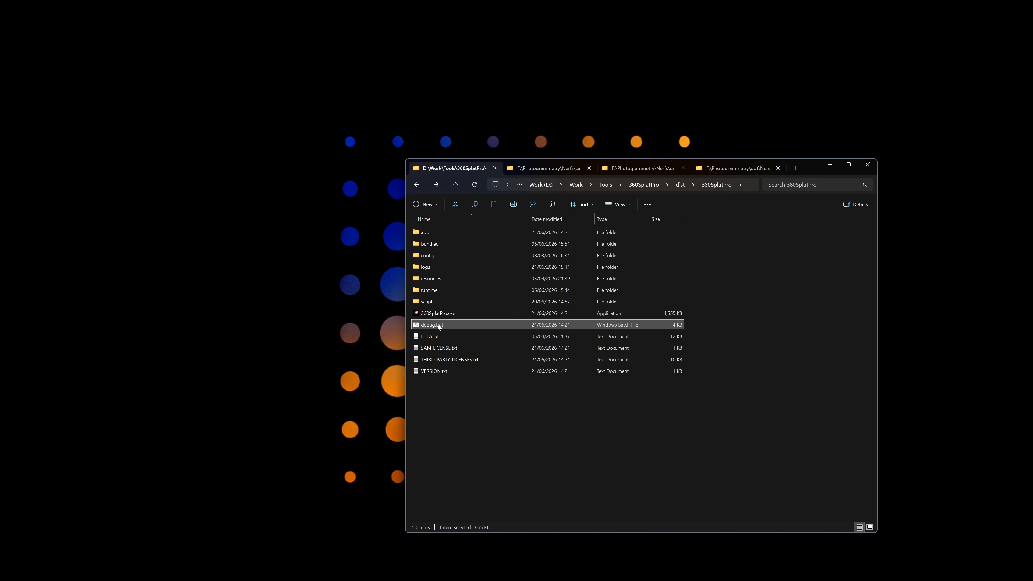
{"action": "double_click", "coordinate": [445, 323]}
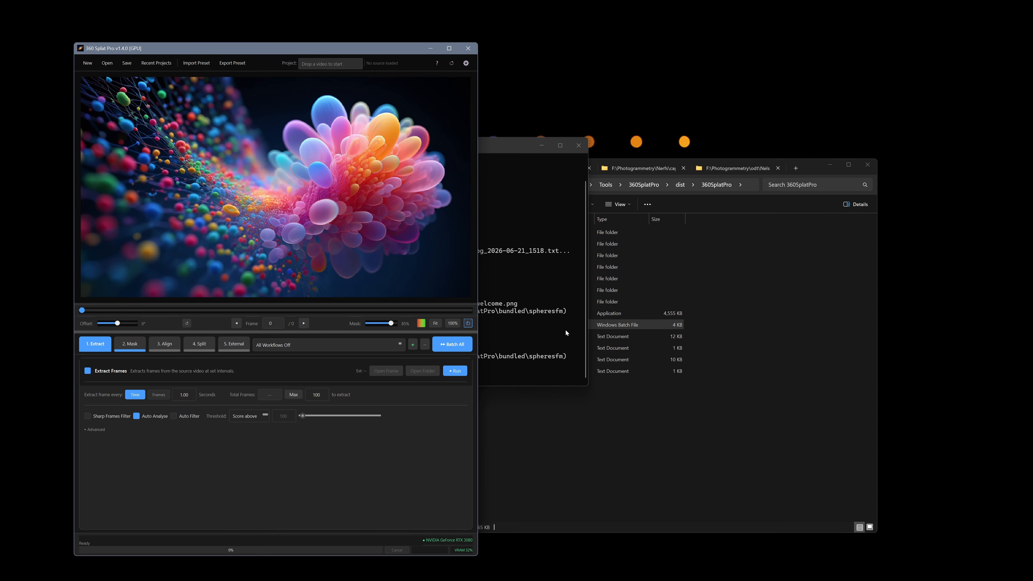
Show the Advanced settings in the 5. External step.
{"action": "left_click", "coordinate": [233, 344]}
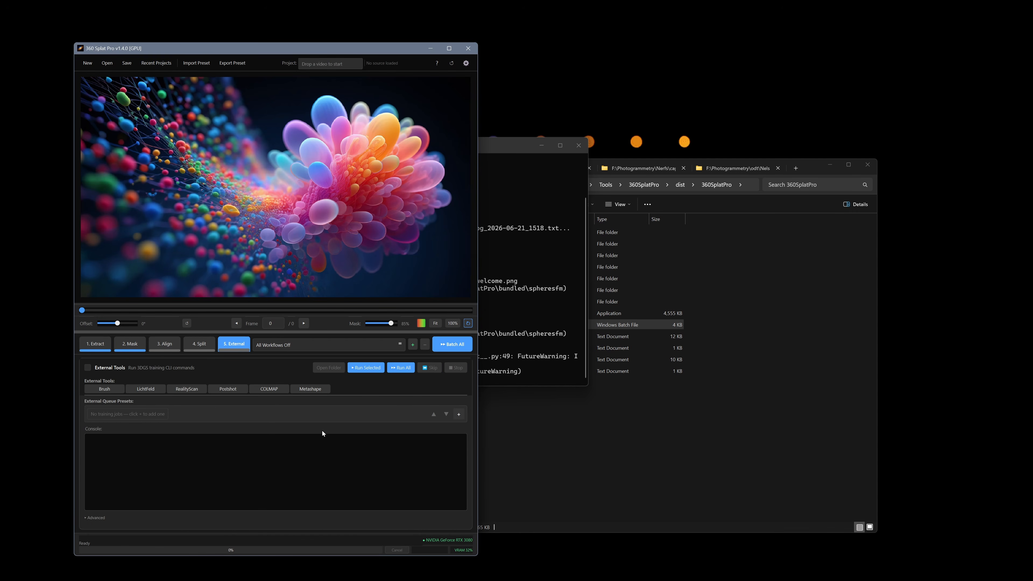
{"action": "left_click", "coordinate": [94, 518]}
{"action": "scroll", "coordinate": [243, 479], "scroll_direction": "down", "scroll_amount": 3}
{"action": "scroll", "coordinate": [307, 461], "scroll_direction": "down", "scroll_amount": 5}
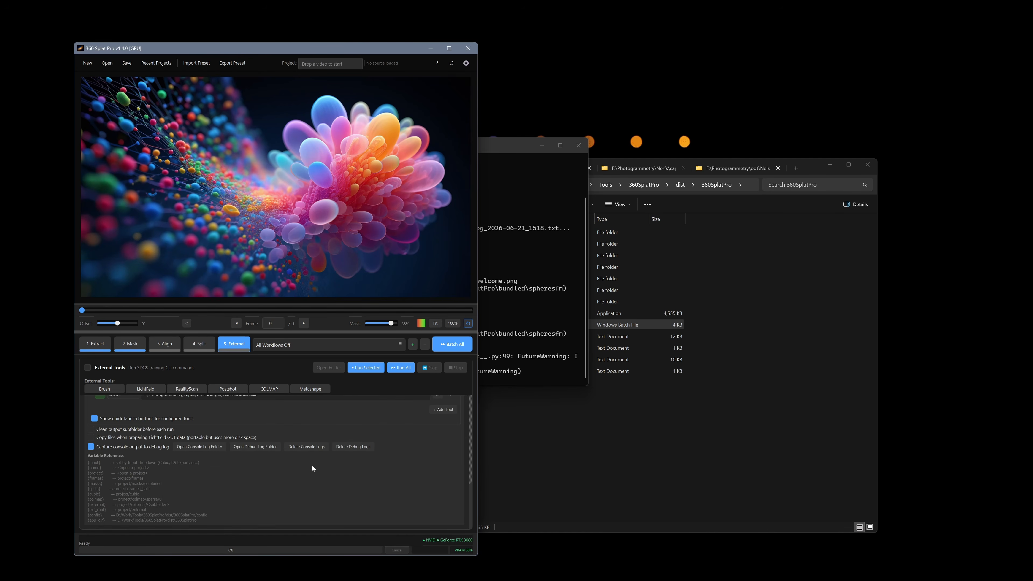
Open the debug log folder holding the two debug logs, then return to 360 Splat Pro.
{"action": "left_click", "coordinate": [271, 447]}
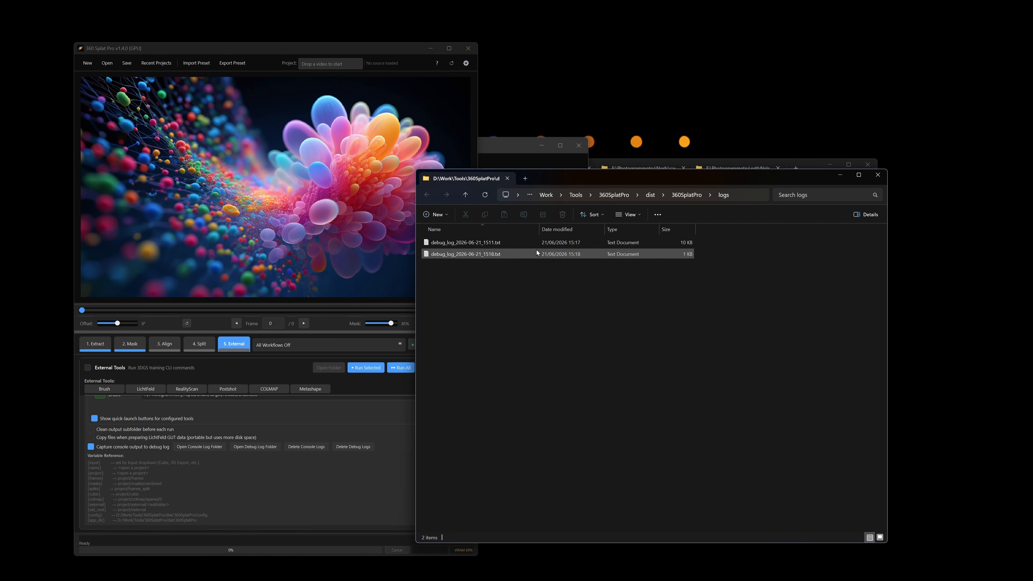
{"action": "left_click", "coordinate": [879, 177]}
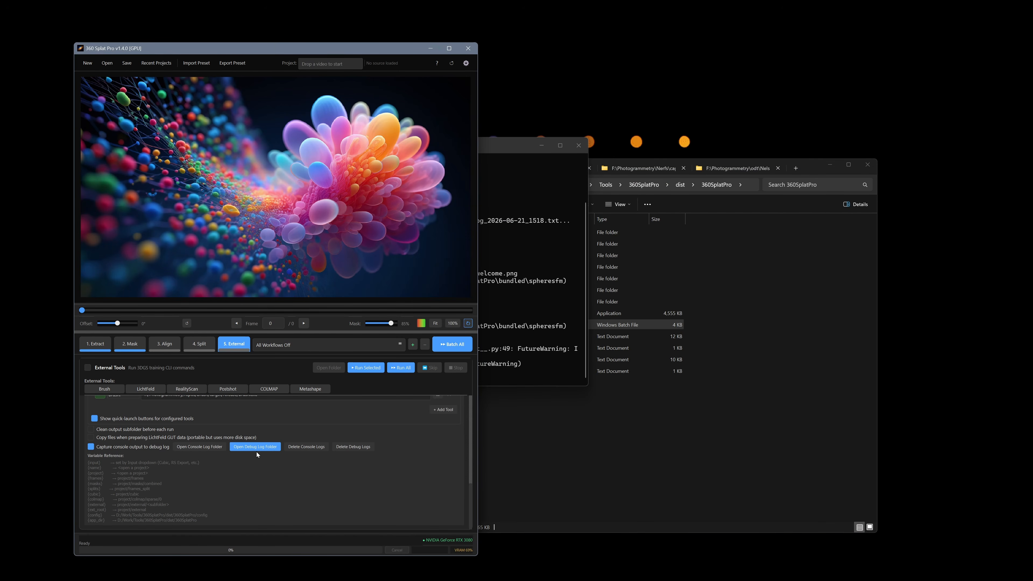
{"action": "left_click", "coordinate": [269, 451]}
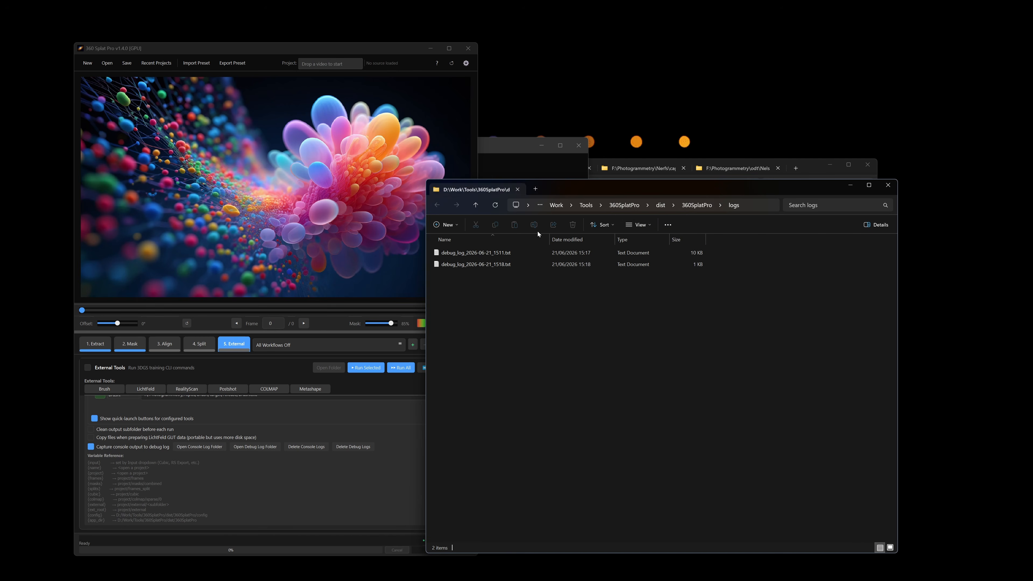
{"action": "left_click", "coordinate": [556, 267]}
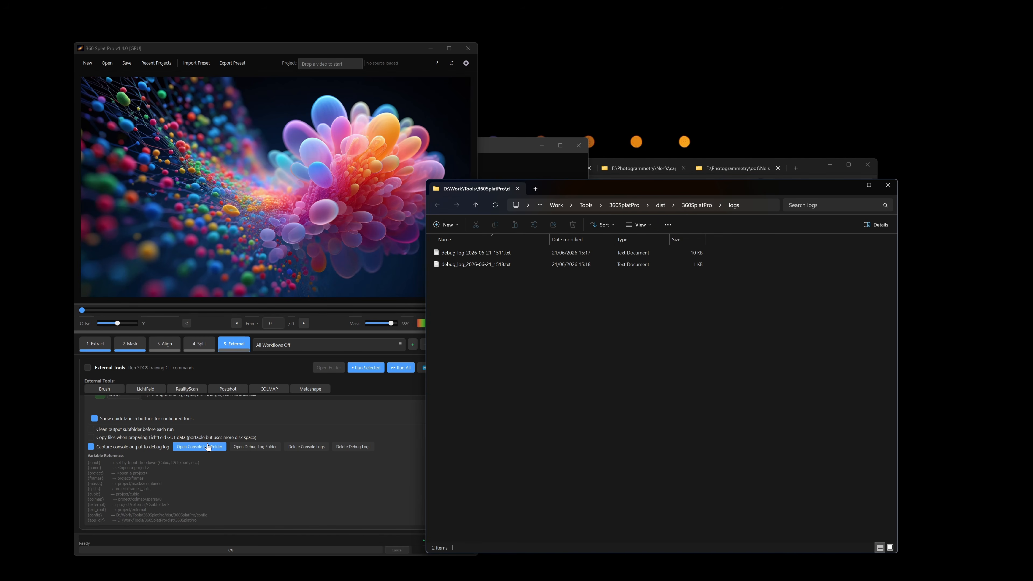
{"action": "left_click", "coordinate": [200, 447]}
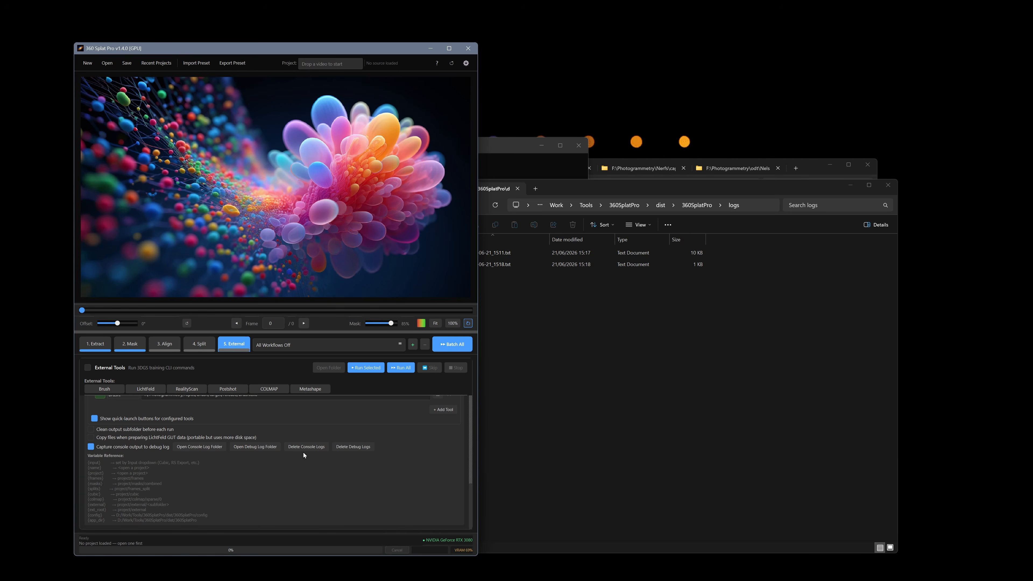
{"action": "scroll", "coordinate": [457, 496], "scroll_direction": "up", "scroll_amount": 3}
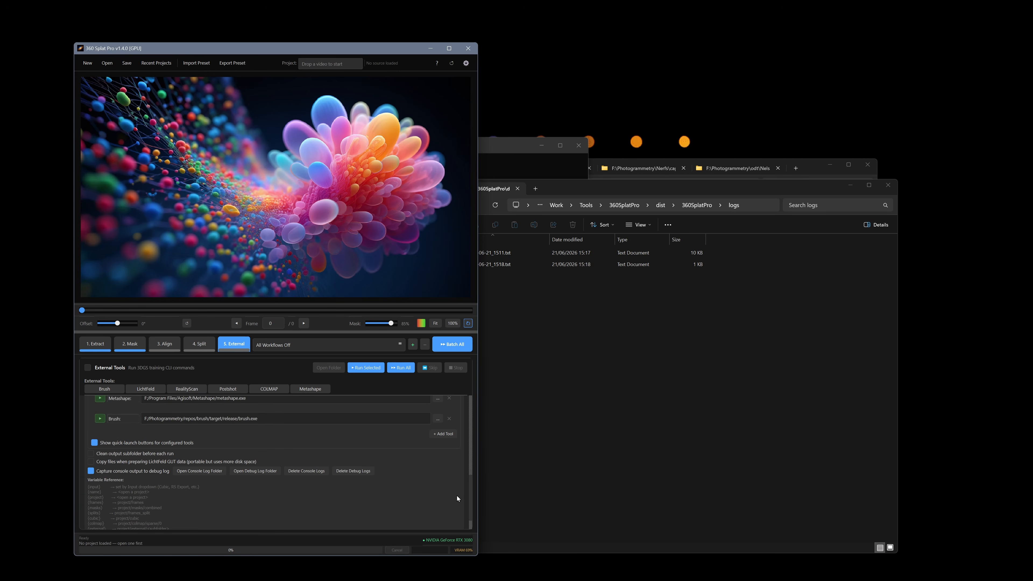
{"action": "scroll", "coordinate": [435, 498], "scroll_direction": "up", "scroll_amount": 5}
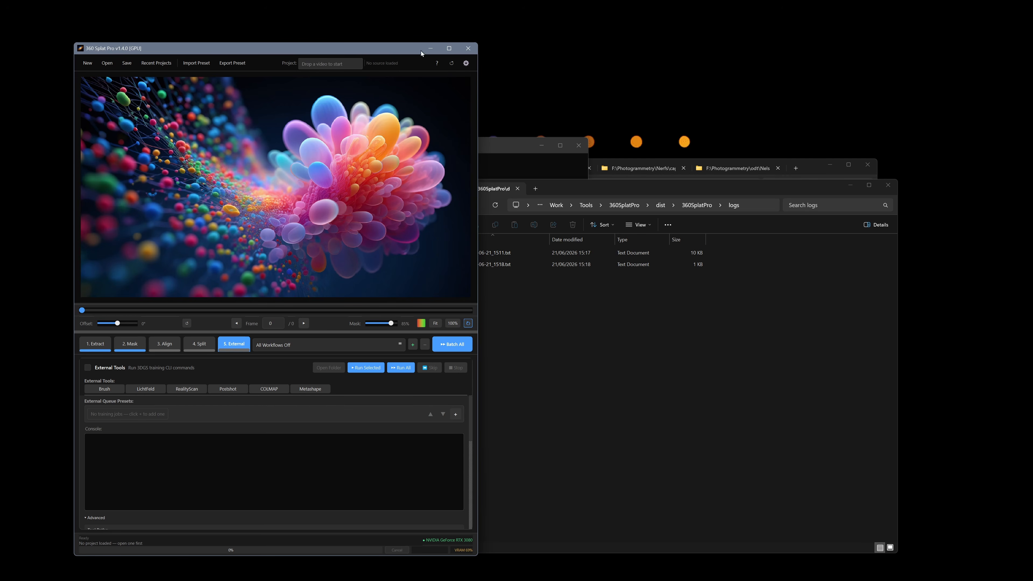
Open Project Settings at Notifications, enlarging the dialog to show the email section.
{"action": "left_click", "coordinate": [466, 64]}
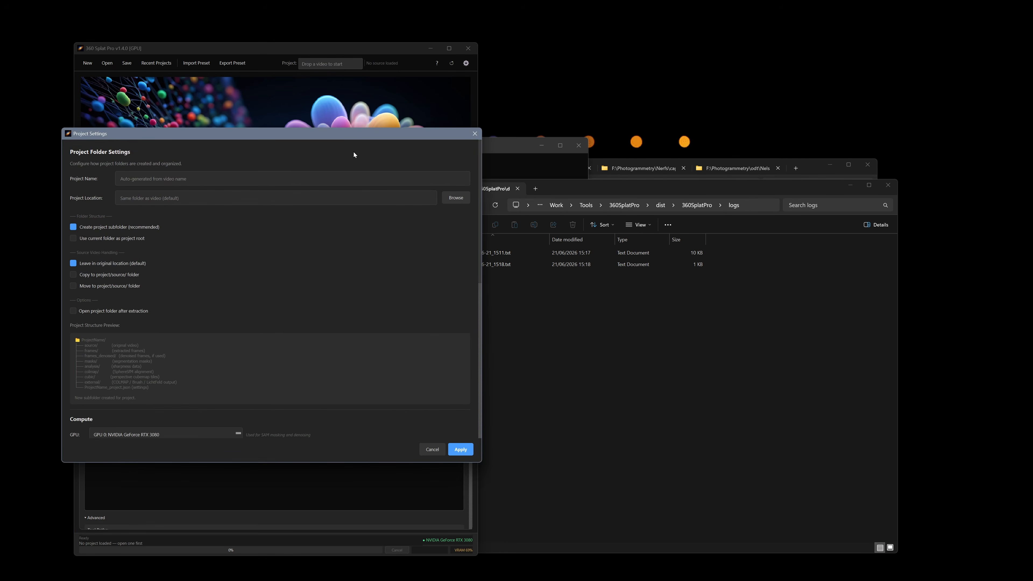
{"action": "scroll", "coordinate": [407, 256], "scroll_direction": "down", "scroll_amount": 5}
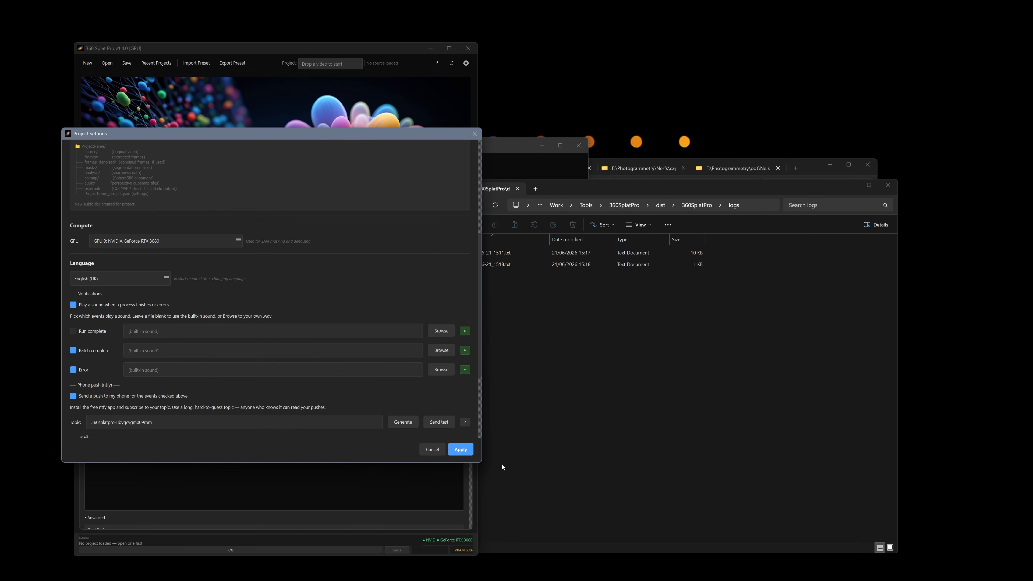
{"action": "left_click_drag", "start_coordinate": [477, 462], "coordinate": [437, 521]}
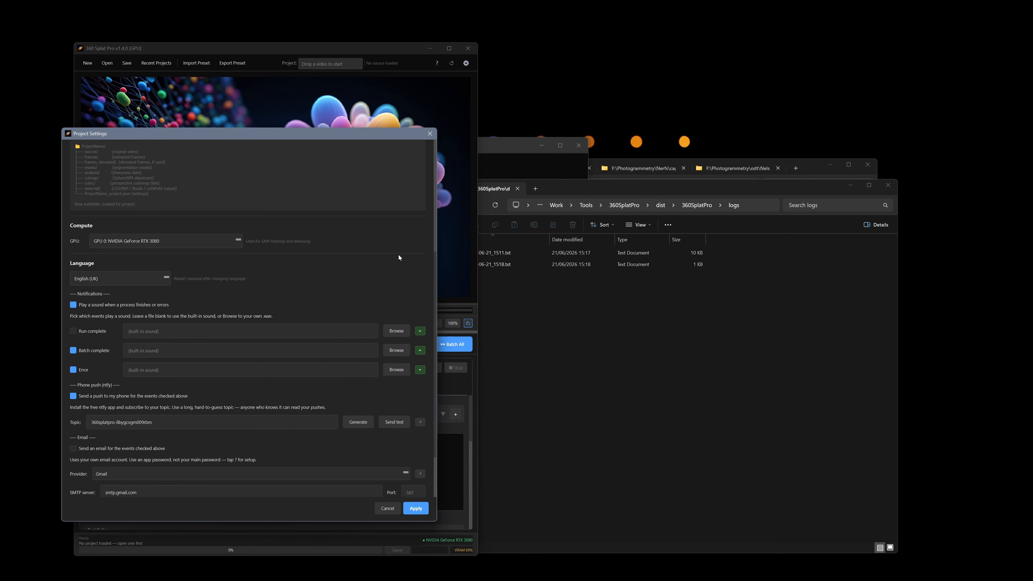
{"action": "left_click_drag", "start_coordinate": [347, 142], "coordinate": [395, 86]}
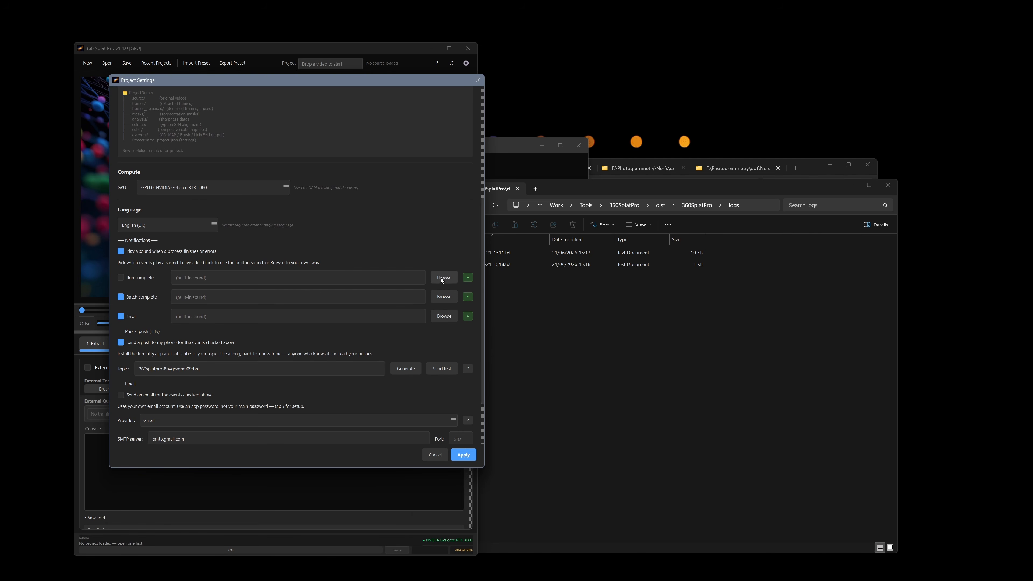
Browse the bundled notification sounds in resources > themes > sounds, then close the folder window.
{"action": "left_click", "coordinate": [639, 375]}
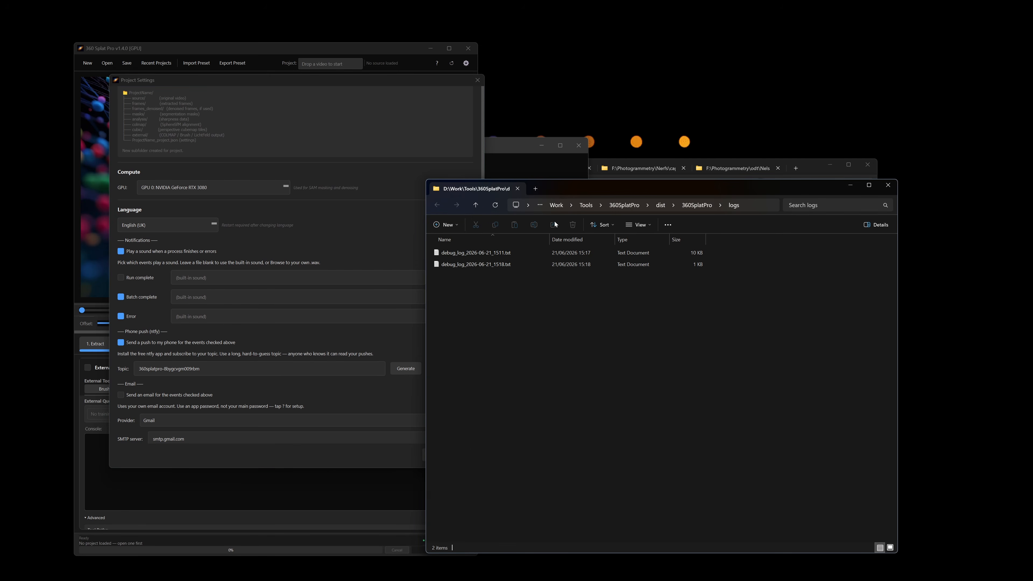
{"action": "left_click", "coordinate": [702, 206]}
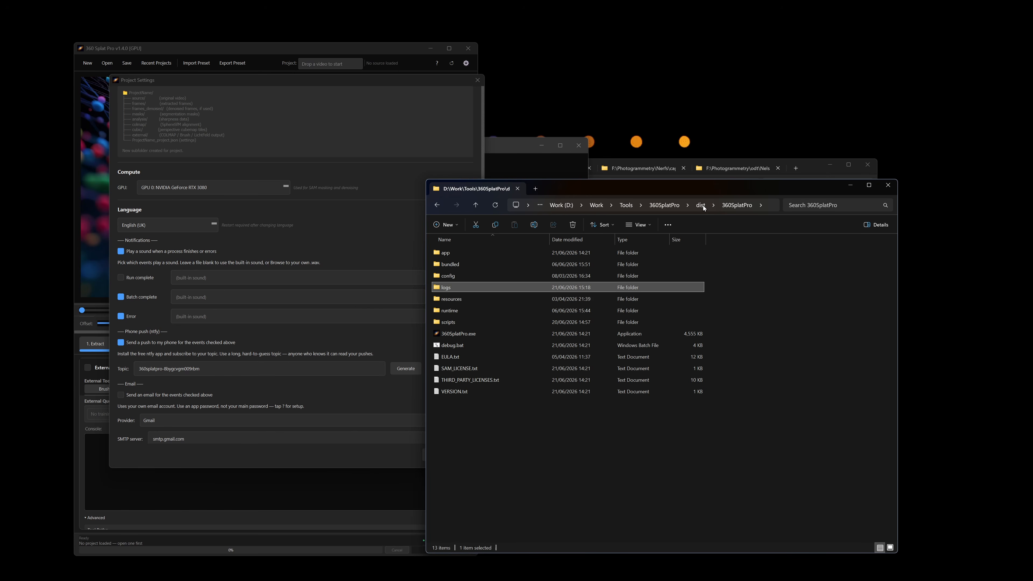
{"action": "double_click", "coordinate": [473, 296]}
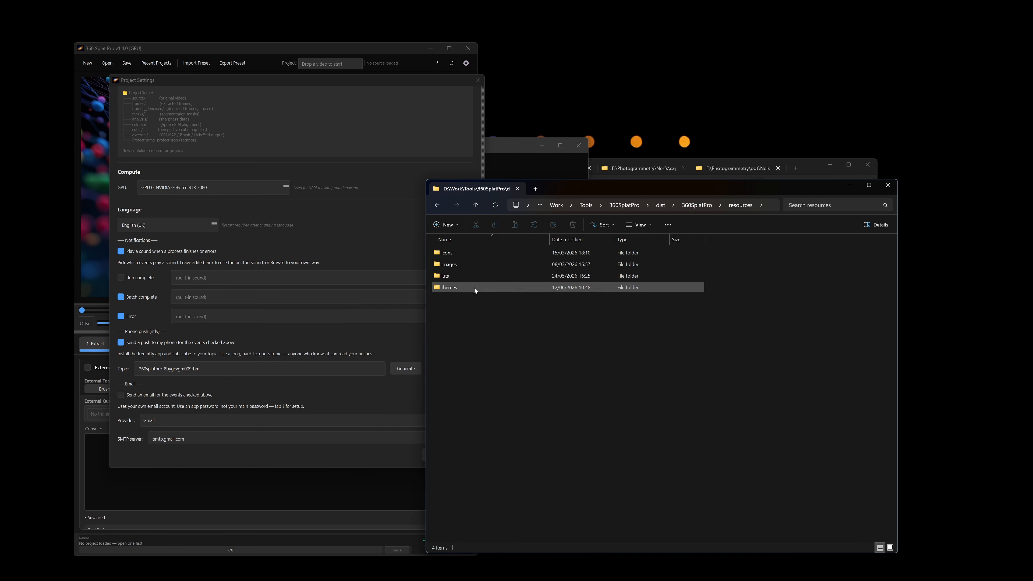
{"action": "double_click", "coordinate": [474, 288]}
{"action": "double_click", "coordinate": [467, 255]}
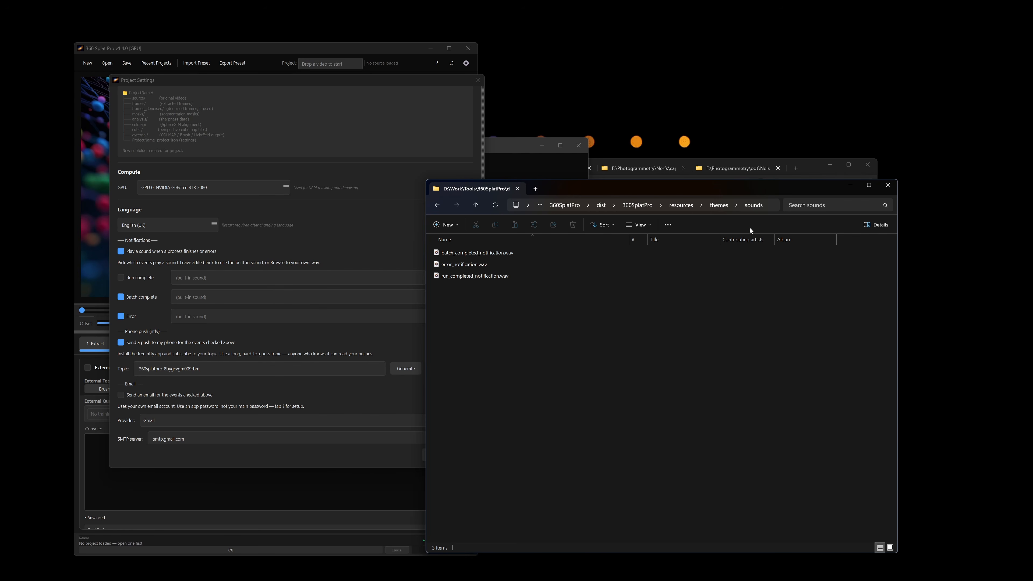
{"action": "key", "text": "alt+Left"}
{"action": "key", "text": "alt+Left"}
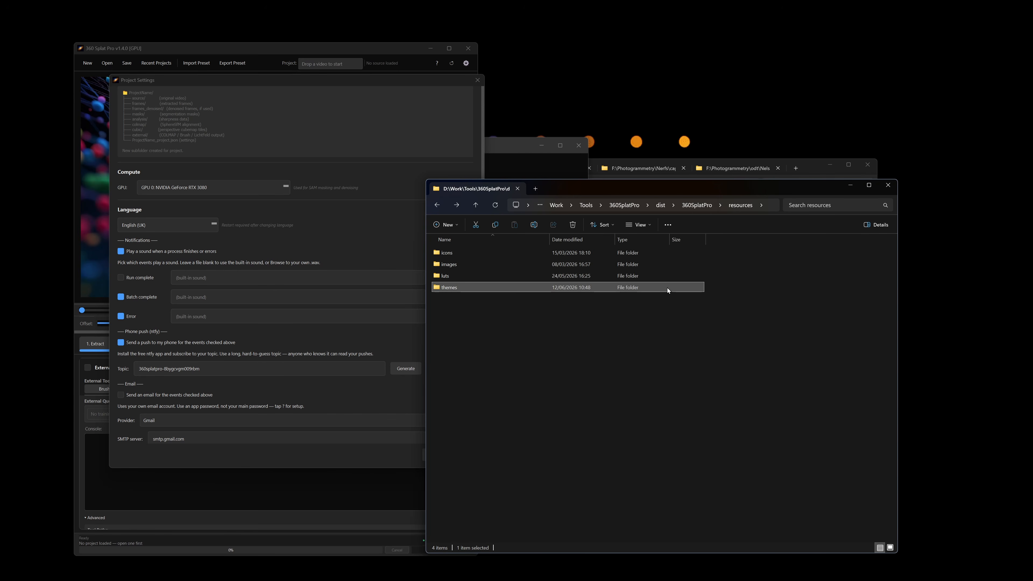
{"action": "left_click", "coordinate": [888, 184]}
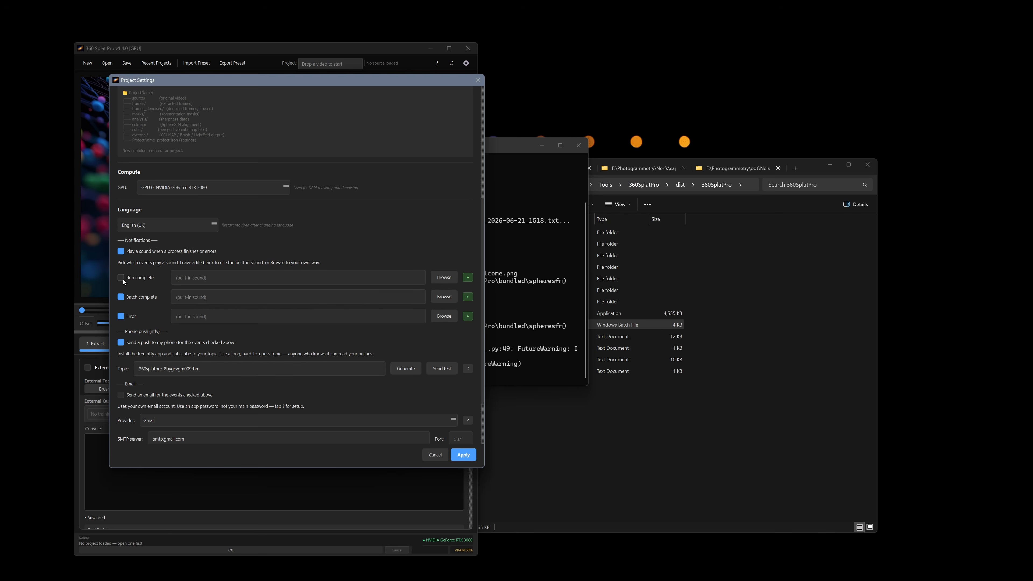
Apply the project settings and return to the 1. Extract step.
{"action": "left_click_drag", "start_coordinate": [352, 83], "coordinate": [783, 79]}
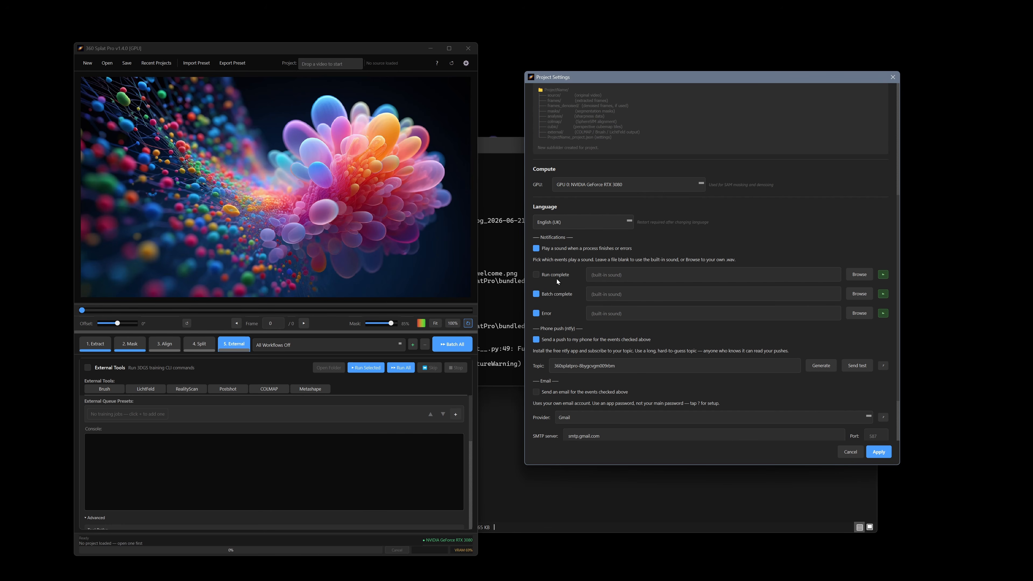
{"action": "left_click", "coordinate": [94, 345]}
{"action": "left_click", "coordinate": [878, 451]}
{"action": "left_click", "coordinate": [95, 344]}
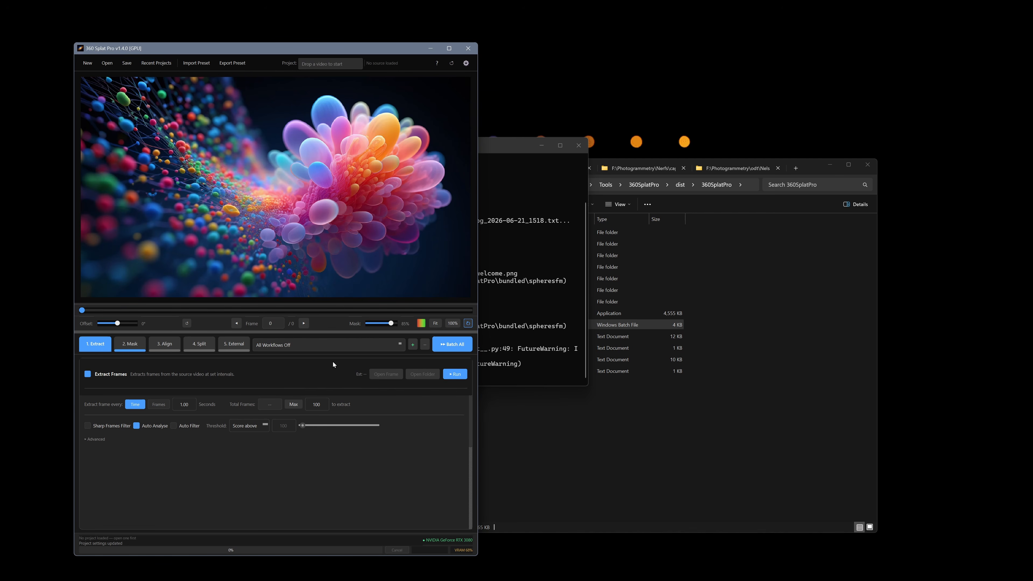
Reopen Project Settings scrolled down to the Notifications section.
{"action": "left_click", "coordinate": [466, 64]}
{"action": "left_click_drag", "start_coordinate": [373, 134], "coordinate": [622, 135]}
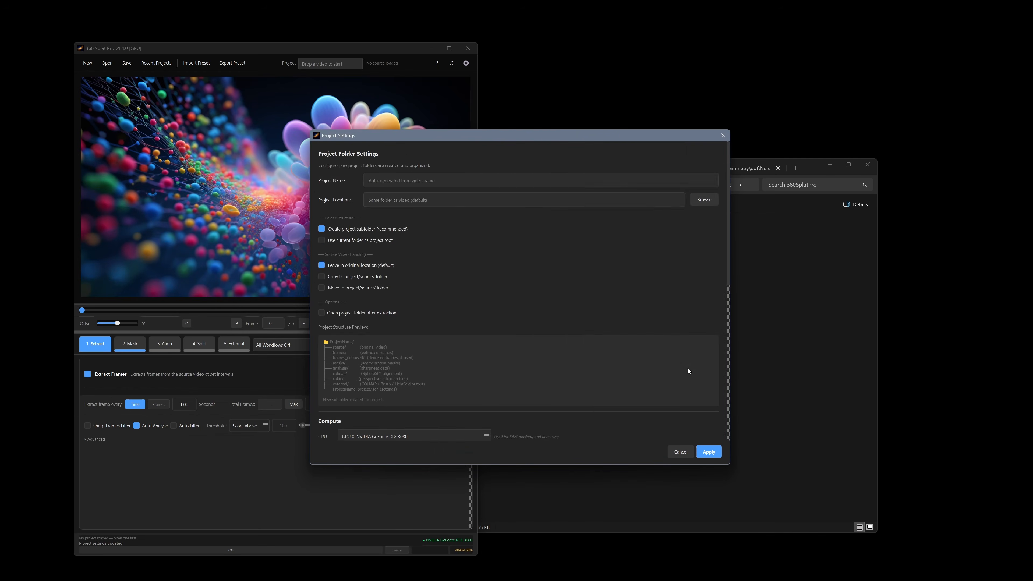
{"action": "scroll", "coordinate": [679, 368], "scroll_direction": "down", "scroll_amount": 5}
{"action": "scroll", "coordinate": [625, 346], "scroll_direction": "down", "scroll_amount": 2}
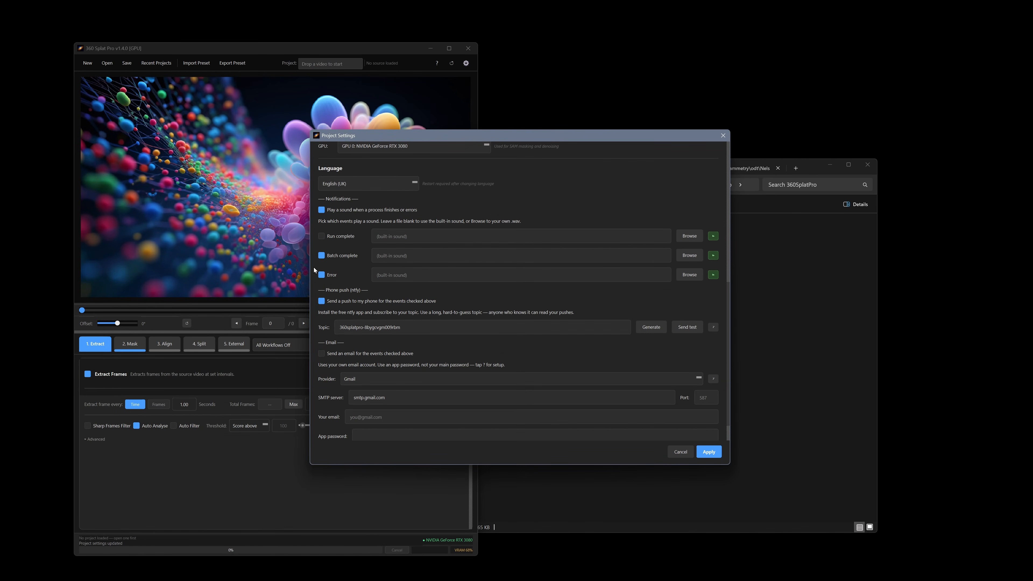
Keep the Batch complete sound on, enable finish/error sounds, and show the ntfy phone-push help.
{"action": "left_click", "coordinate": [321, 255]}
{"action": "left_click", "coordinate": [321, 256]}
{"action": "left_click", "coordinate": [323, 210]}
{"action": "left_click", "coordinate": [713, 327]}
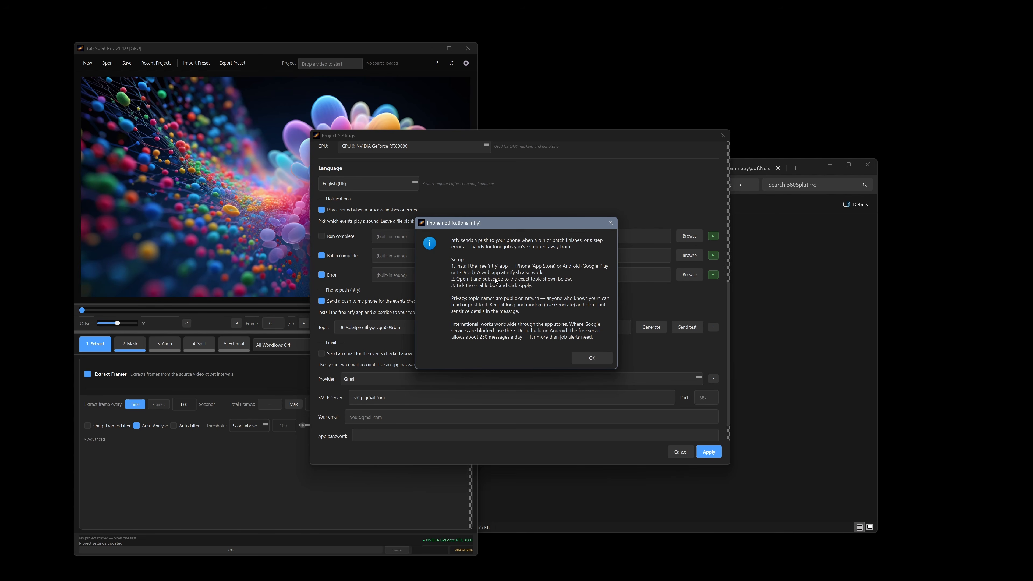
Generate a new random ntfy topic, select its text, and tick 'Send an email for the events checked above'.
{"action": "left_click", "coordinate": [598, 356]}
{"action": "left_click", "coordinate": [659, 327]}
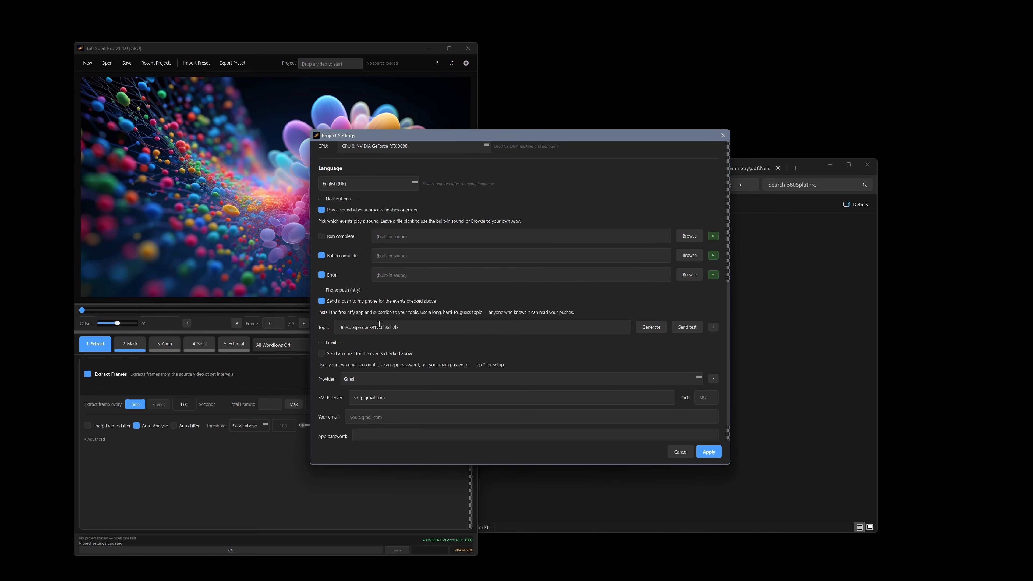
{"action": "left_click_drag", "start_coordinate": [400, 327], "coordinate": [305, 326]}
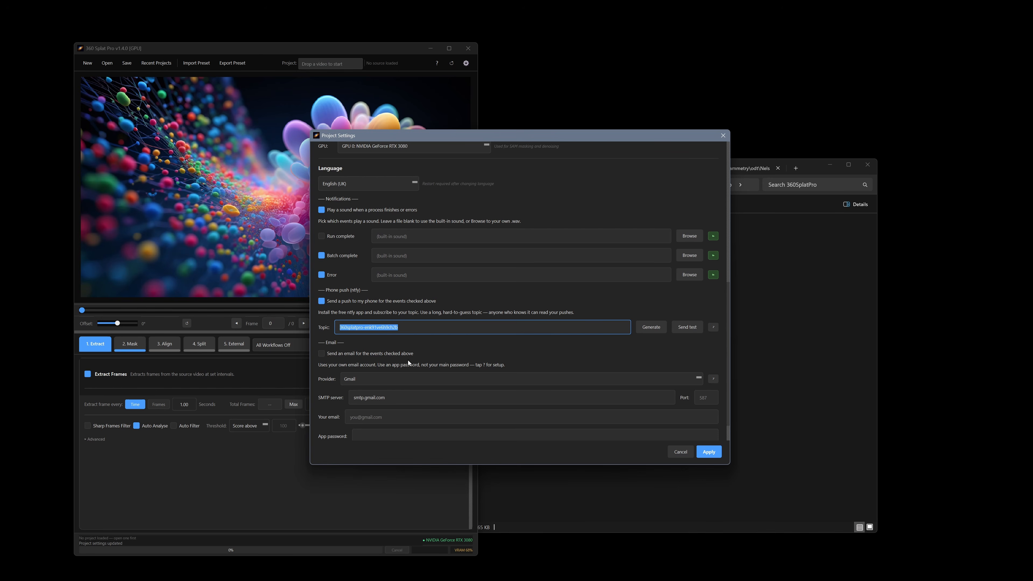
{"action": "left_click", "coordinate": [656, 327]}
{"action": "left_click", "coordinate": [655, 329]}
{"action": "left_click", "coordinate": [656, 330]}
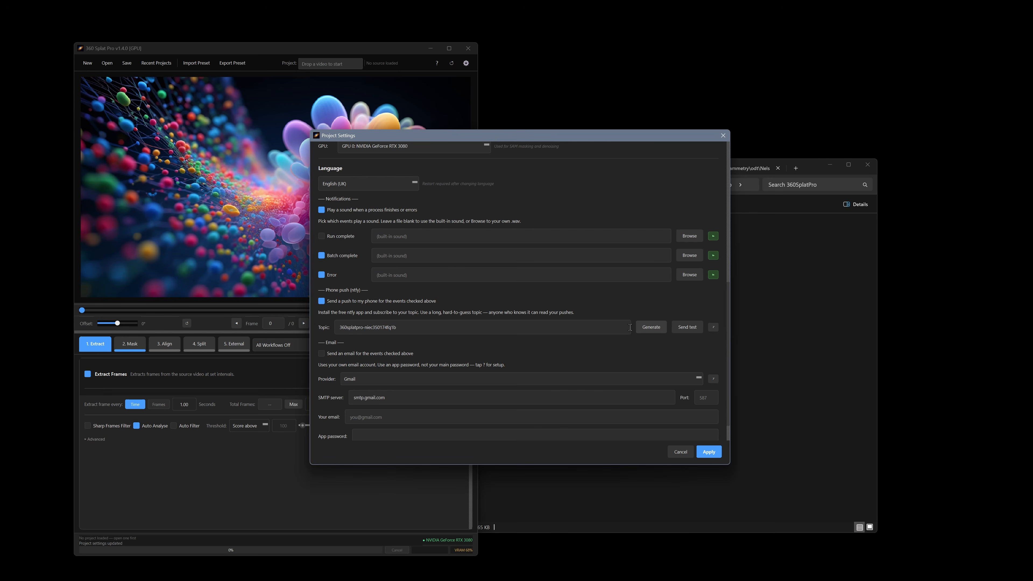
{"action": "left_click_drag", "start_coordinate": [401, 332], "coordinate": [320, 327]}
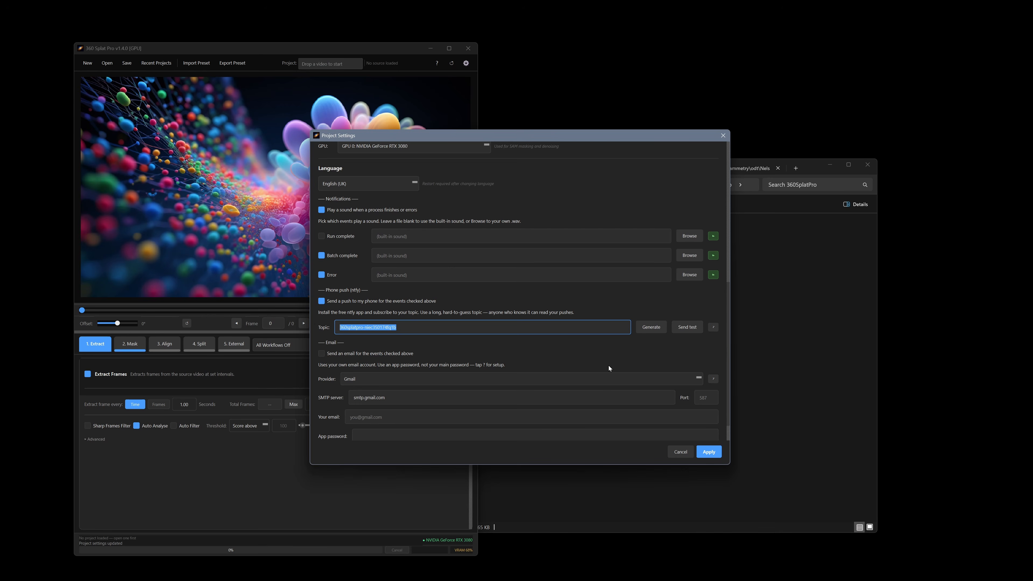
{"action": "left_click", "coordinate": [321, 353]}
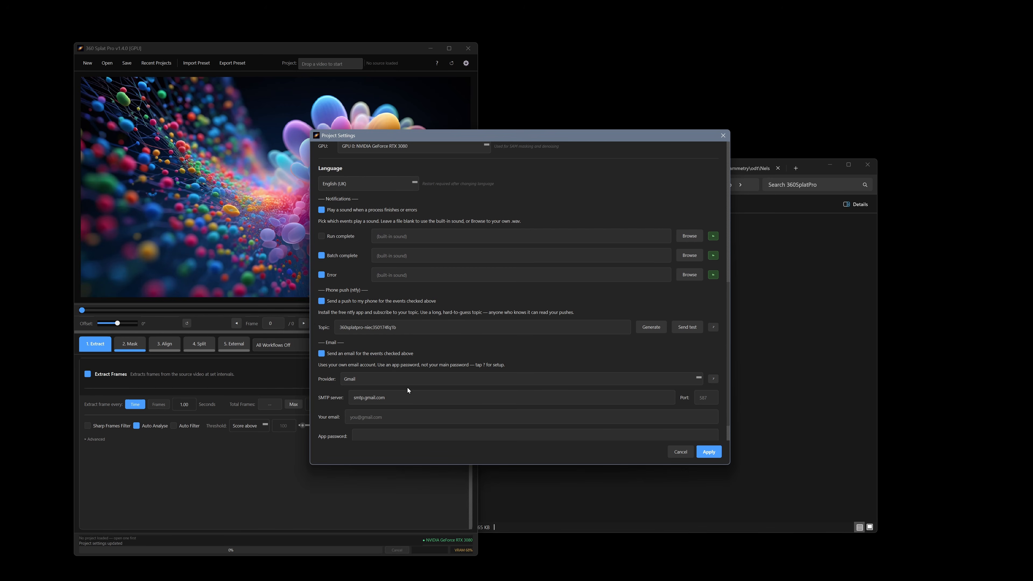
Pick Outlook as email provider, try the email and app password fields, then Cancel the changes.
{"action": "left_click", "coordinate": [412, 379]}
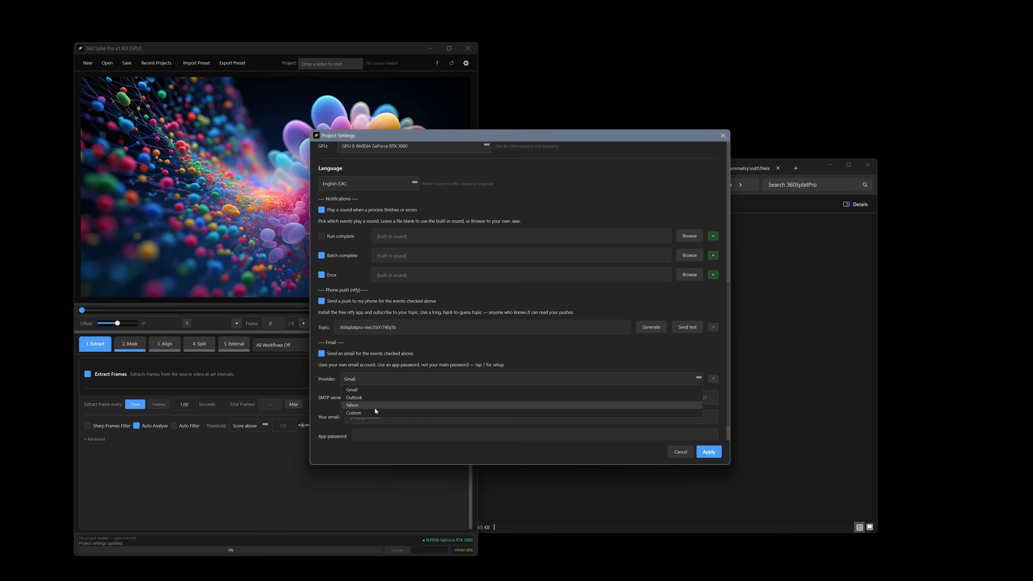
{"action": "left_click", "coordinate": [370, 398]}
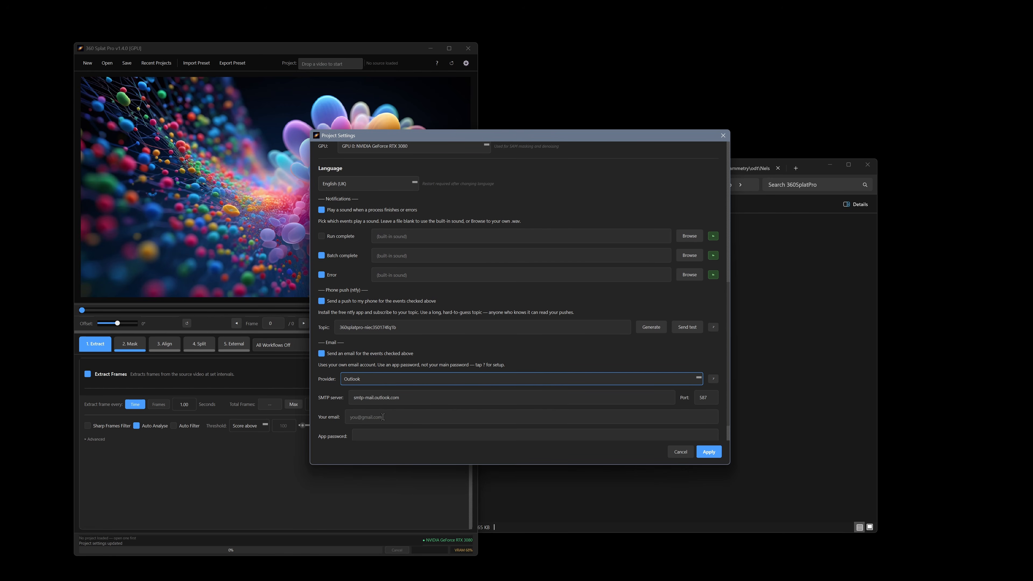
{"action": "left_click", "coordinate": [383, 416]}
{"action": "scroll", "coordinate": [399, 414], "scroll_direction": "down", "scroll_amount": 1}
{"action": "left_click", "coordinate": [374, 406]}
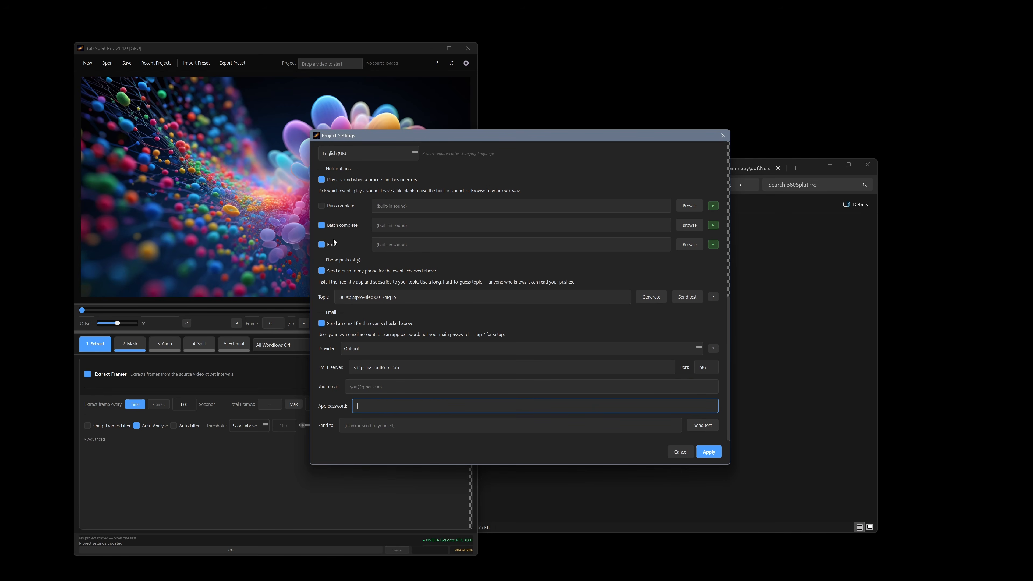
{"action": "scroll", "coordinate": [410, 298], "scroll_direction": "up", "scroll_amount": 2}
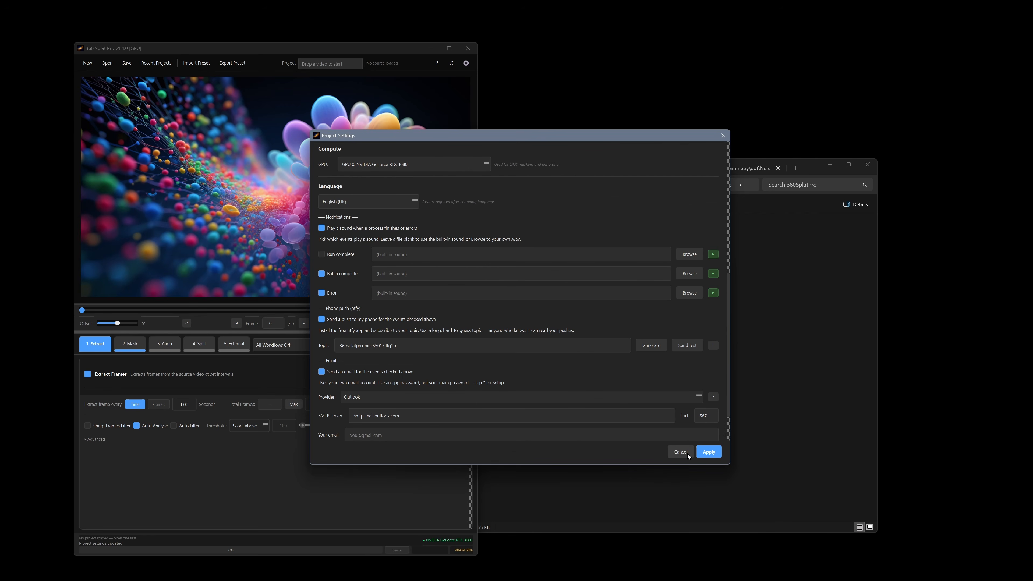
{"action": "left_click", "coordinate": [680, 453]}
{"action": "left_click", "coordinate": [749, 428]}
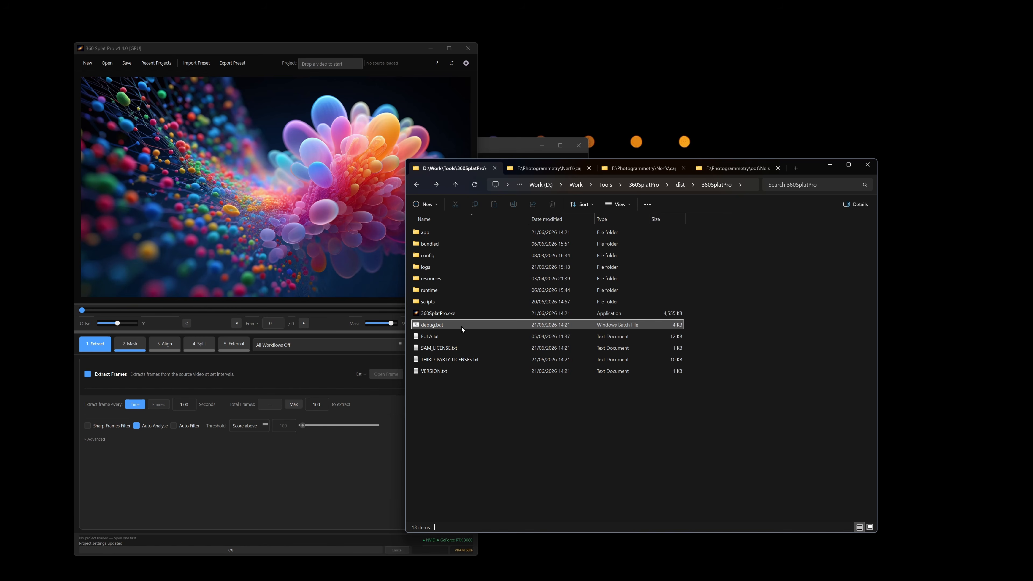
Glance at the logs folder, then switch to the Nerfs tab and go up to the stream folder.
{"action": "double_click", "coordinate": [452, 267]}
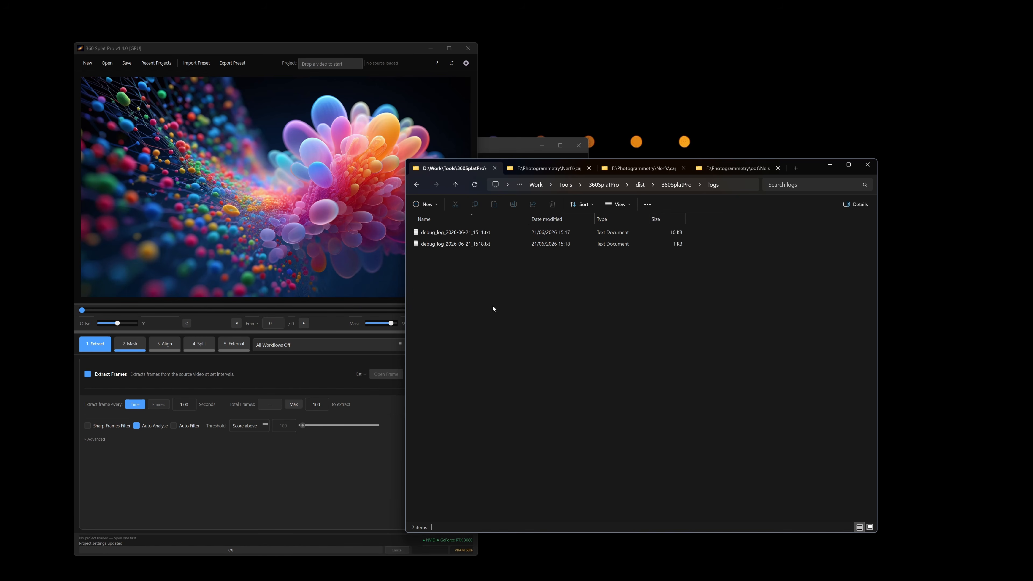
{"action": "key", "text": "alt+Left"}
{"action": "left_click", "coordinate": [557, 170]}
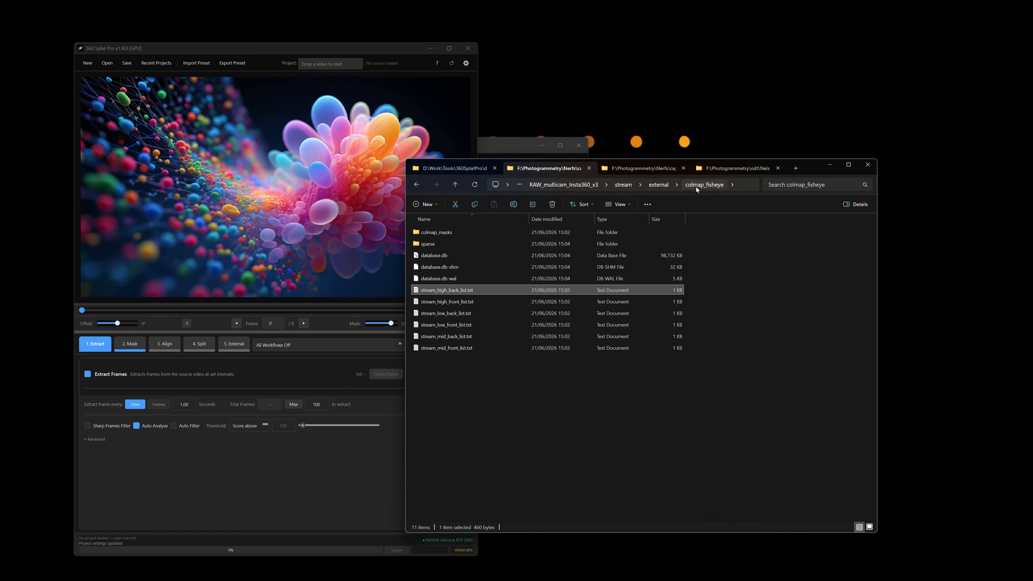
{"action": "left_click", "coordinate": [623, 185]}
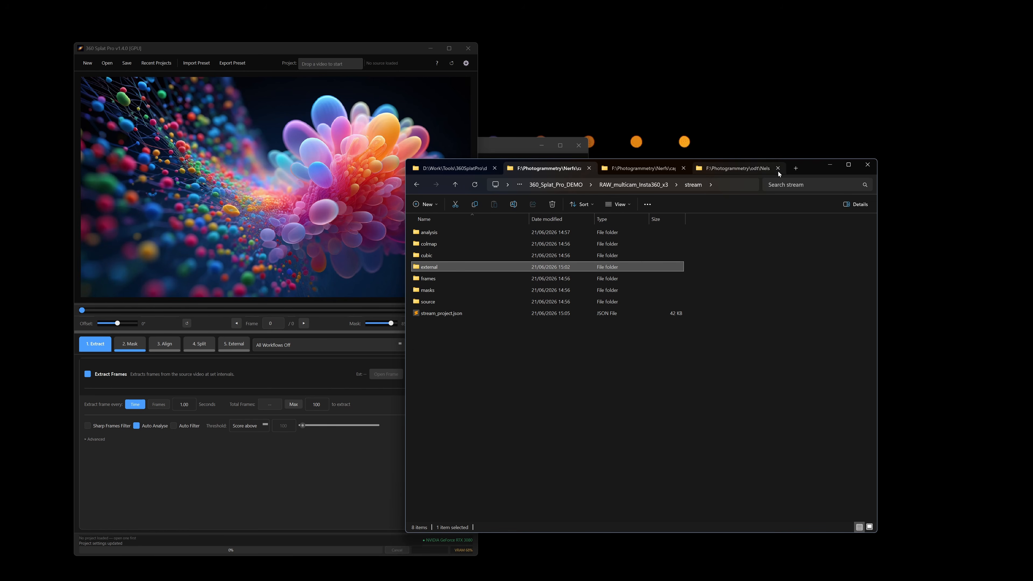
{"action": "left_click_drag", "start_coordinate": [807, 170], "coordinate": [915, 166]}
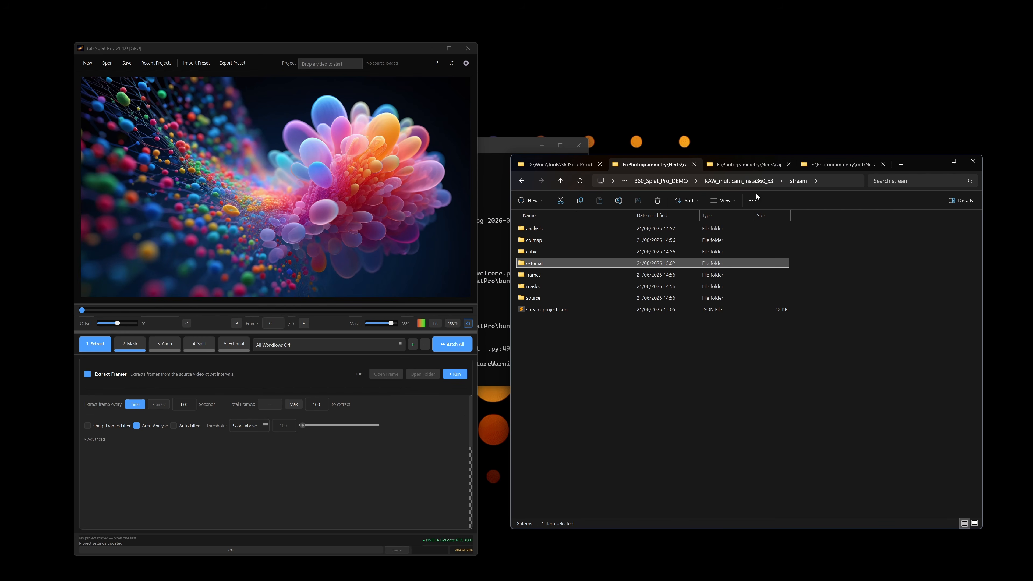
In RAW_multicam_Insta360_x3, select stream_high, stream_low and stream_mid .insv files.
{"action": "left_click", "coordinate": [753, 181]}
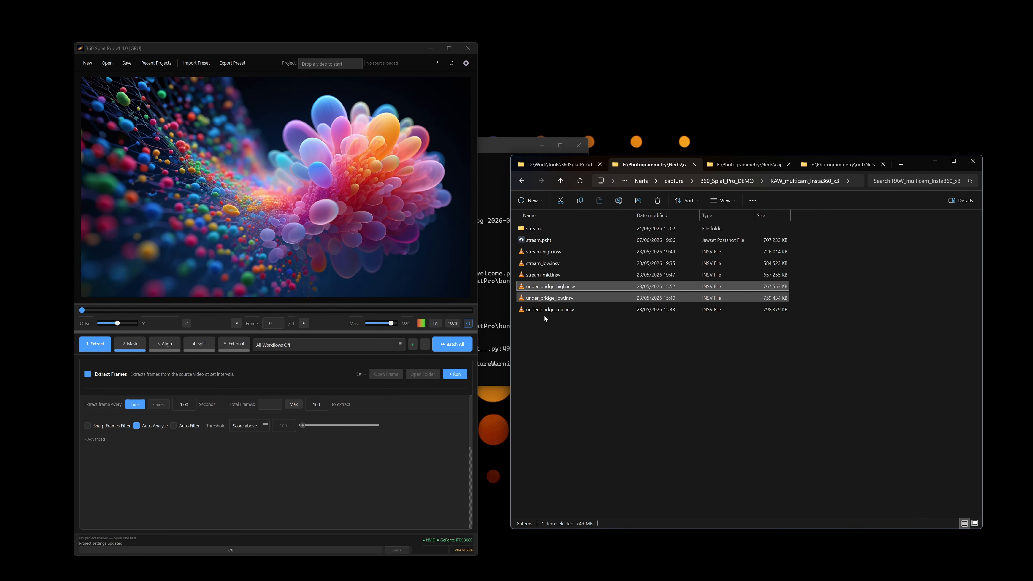
{"action": "left_click", "coordinate": [552, 277]}
{"action": "left_click", "coordinate": [560, 252], "text": "shift"}
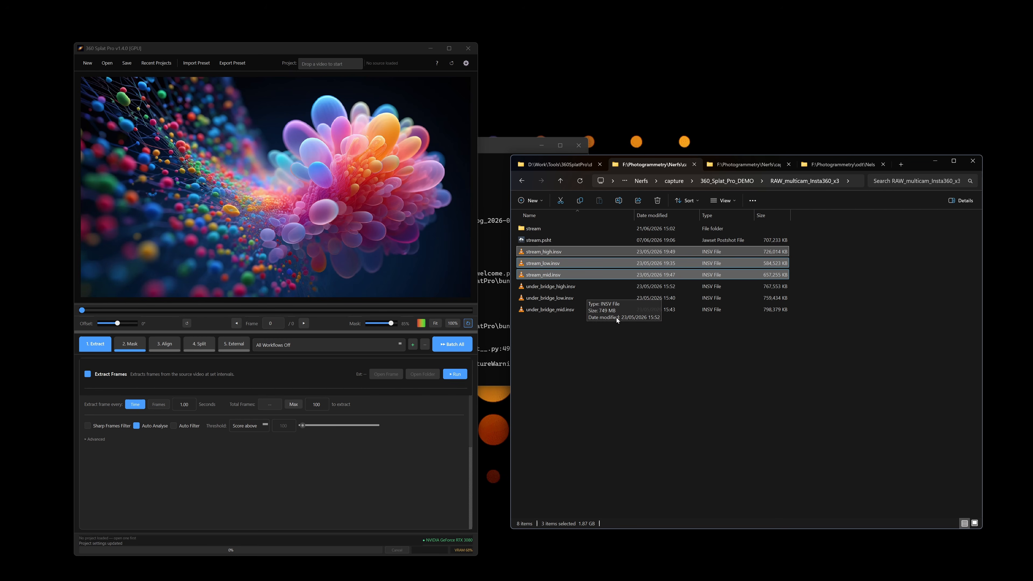
Drop the three stream .insv videos into 360 Splat Pro as a Multicam project and preview stream_mid's lenses.
{"action": "left_click_drag", "start_coordinate": [580, 277], "coordinate": [247, 238]}
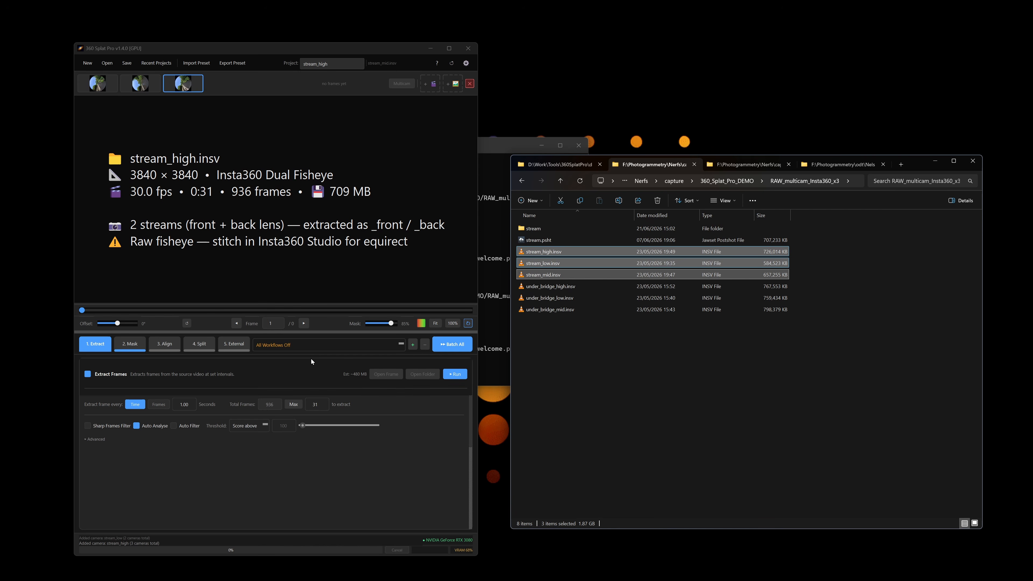
{"action": "left_click", "coordinate": [402, 84]}
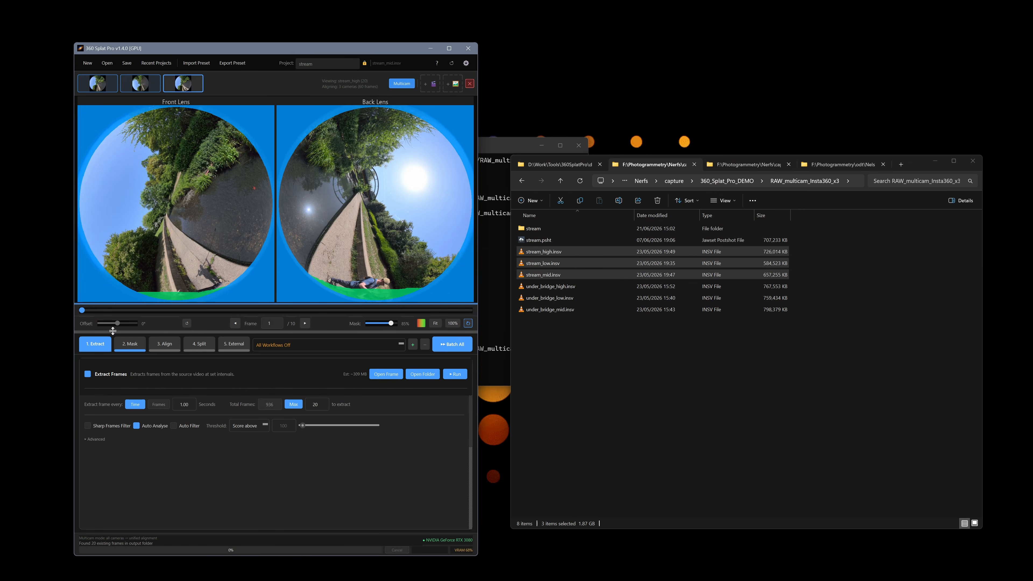
{"action": "left_click", "coordinate": [100, 93]}
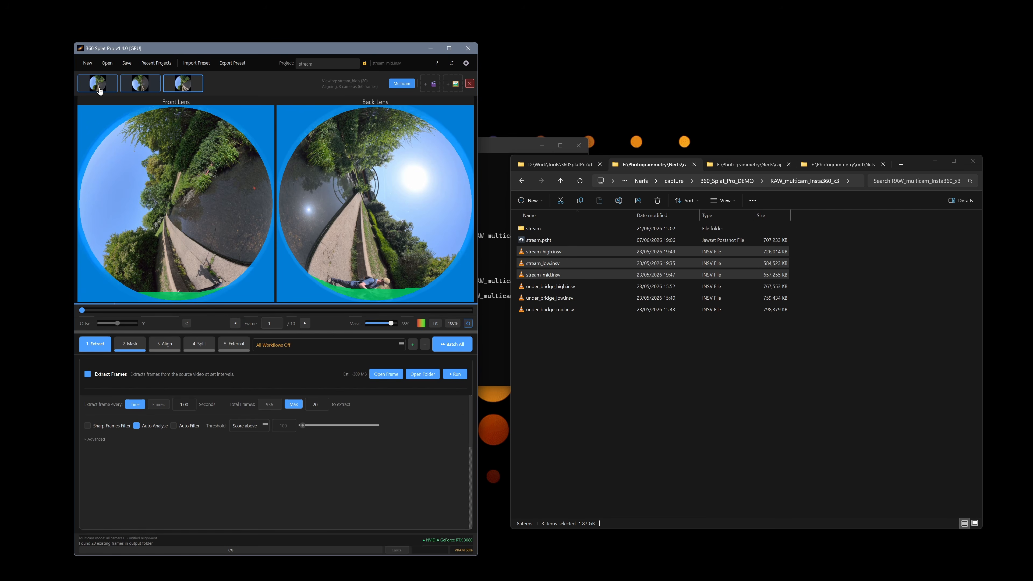
{"action": "left_click", "coordinate": [402, 84]}
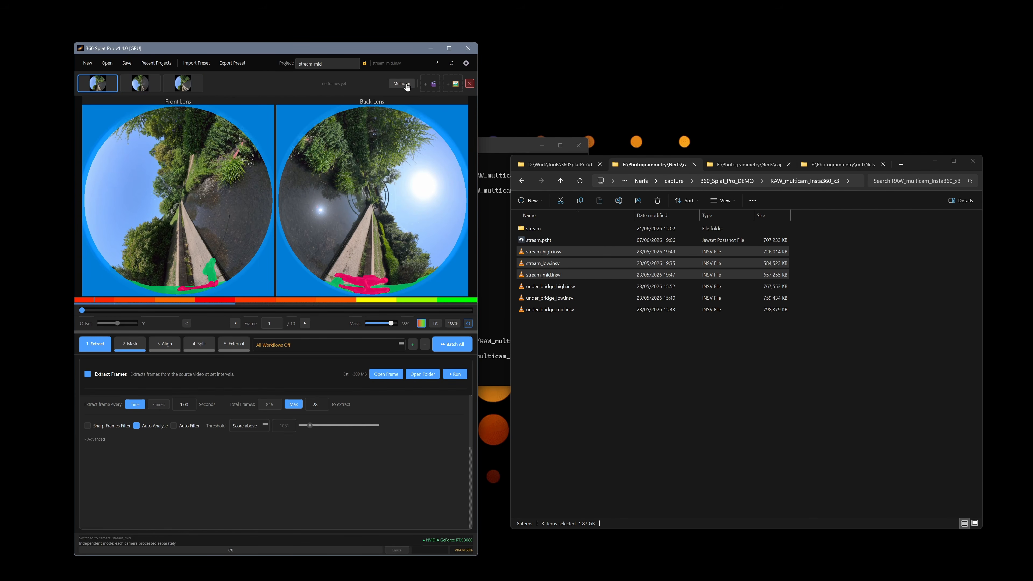
{"action": "left_click", "coordinate": [402, 83]}
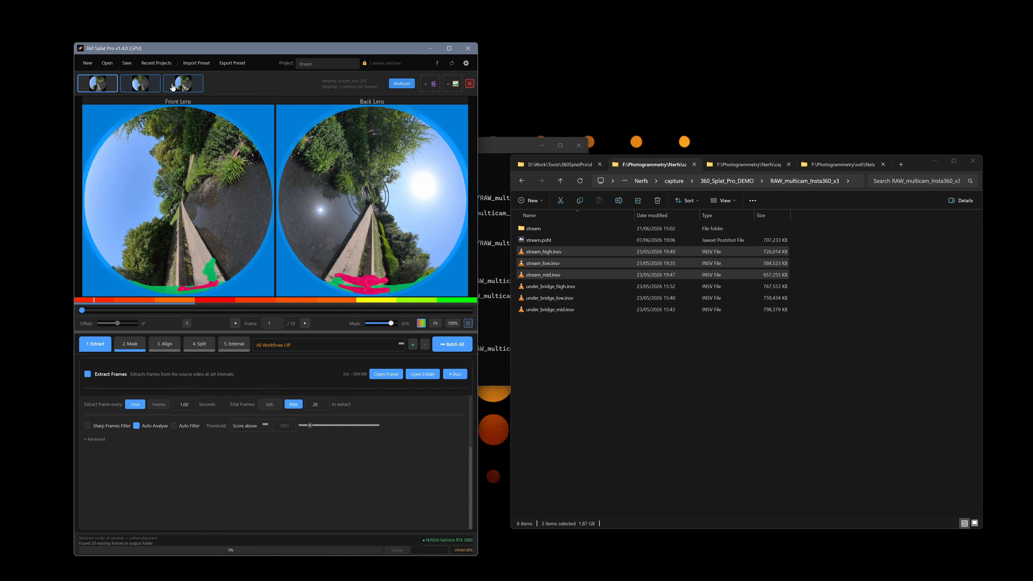
{"action": "mouse_move", "coordinate": [173, 86]}
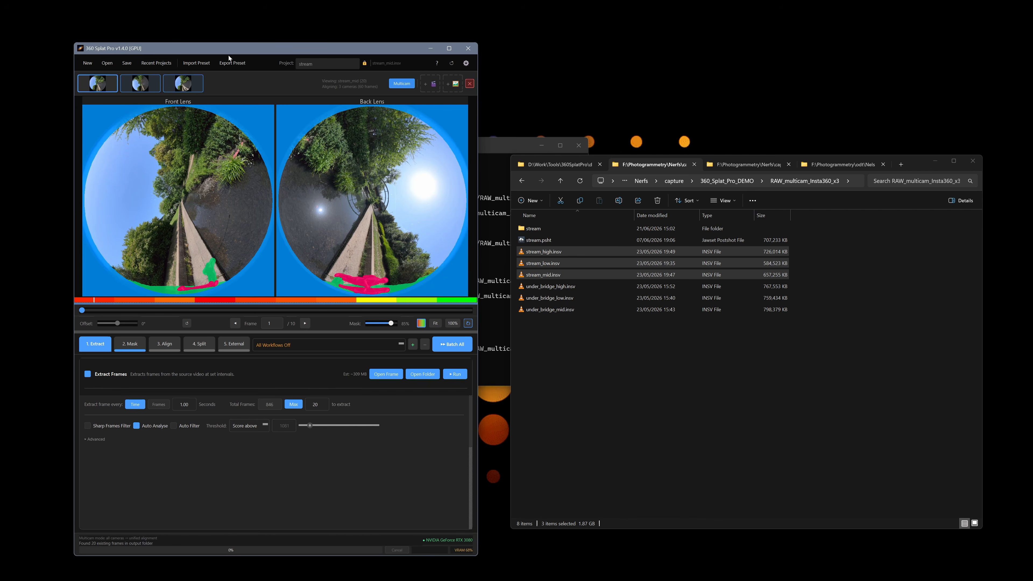
In 2. Mask, untick Masking and apply the Insta360 Raw – Stills/Video – Cubemap → 3DGS preset, accepting its warning.
{"action": "double_click", "coordinate": [549, 228]}
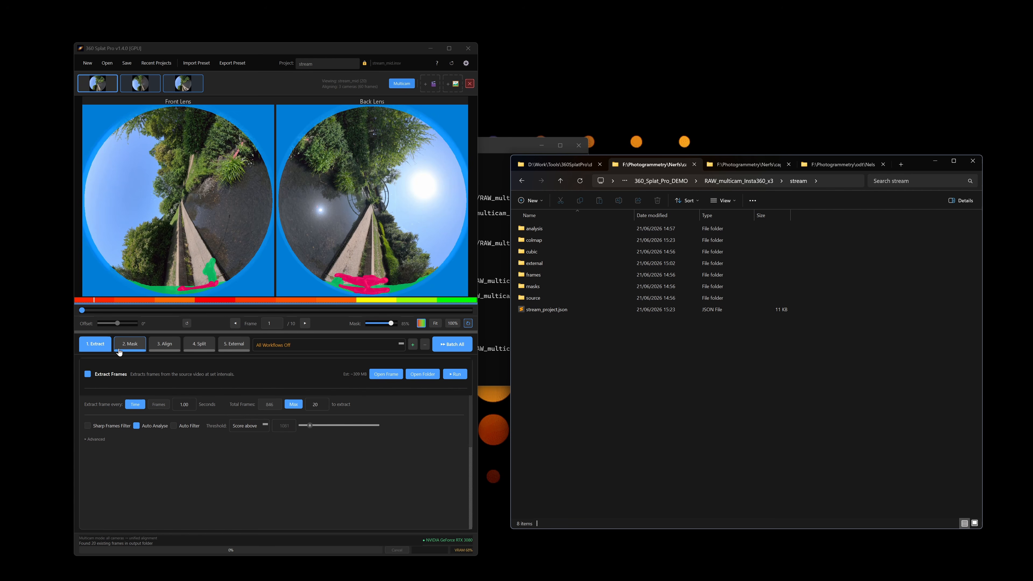
{"action": "left_click", "coordinate": [128, 346]}
{"action": "left_click", "coordinate": [88, 375]}
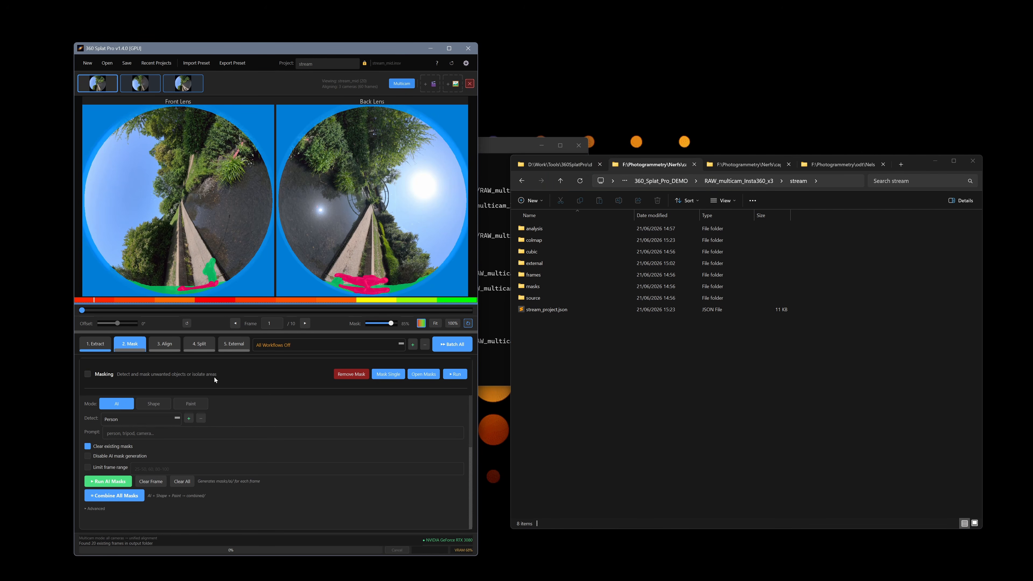
{"action": "left_click", "coordinate": [312, 345]}
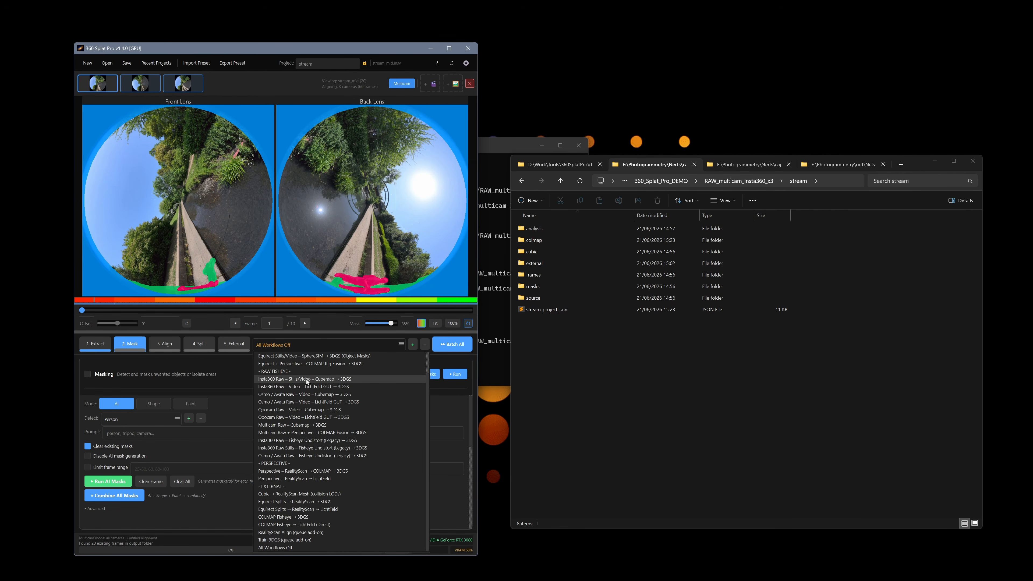
{"action": "left_click", "coordinate": [305, 379]}
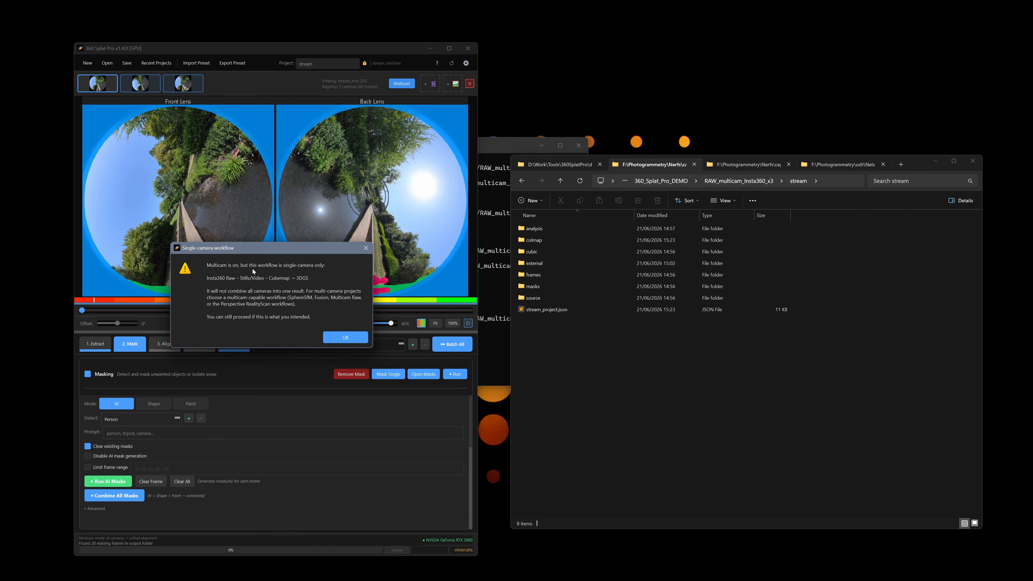
{"action": "left_click", "coordinate": [346, 339]}
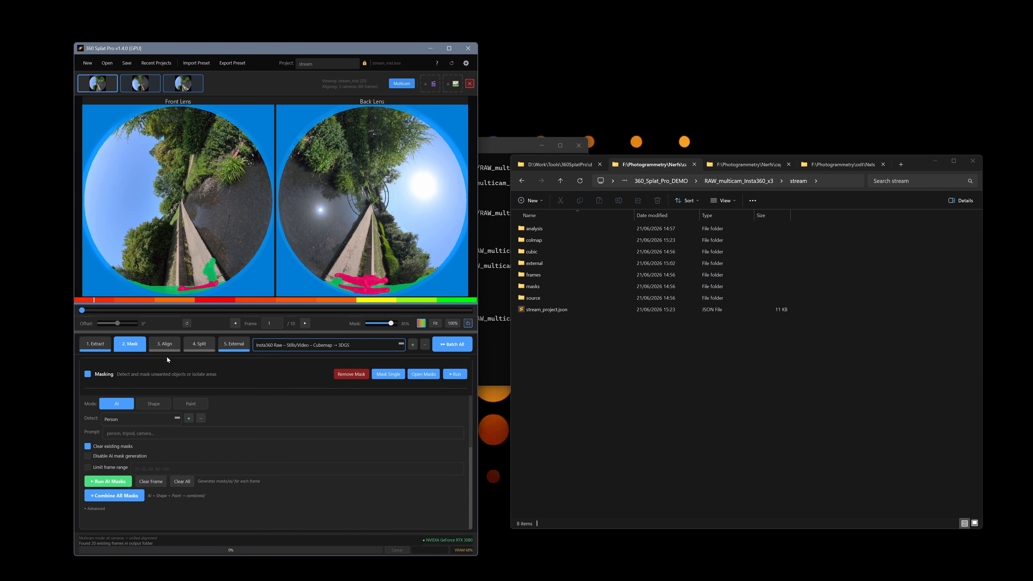
{"action": "mouse_move", "coordinate": [113, 88]}
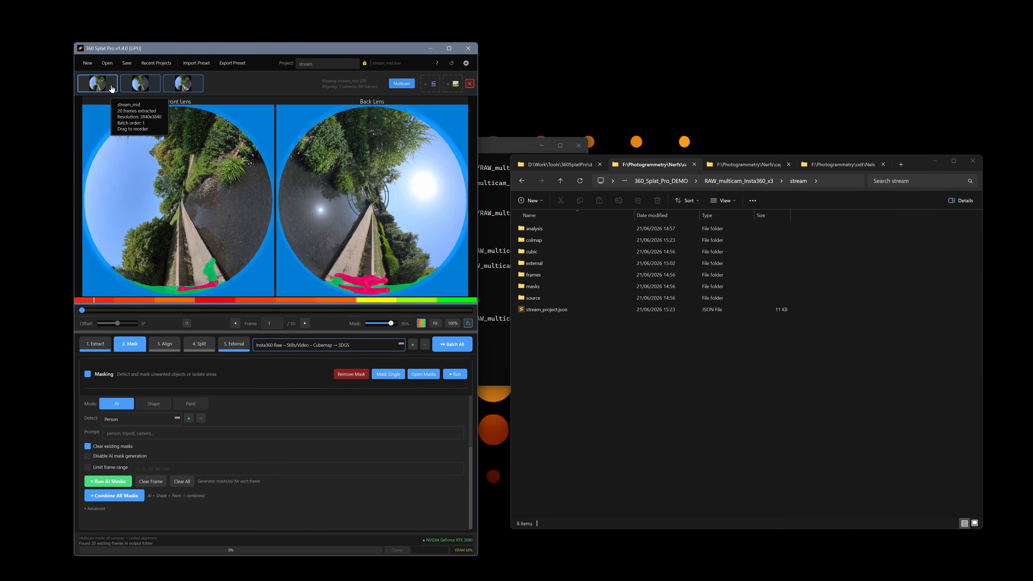
Replace the Cubemap workflow preset with Equirect Stills/Video – SphereSfM → 3DGS.
{"action": "left_click", "coordinate": [303, 345]}
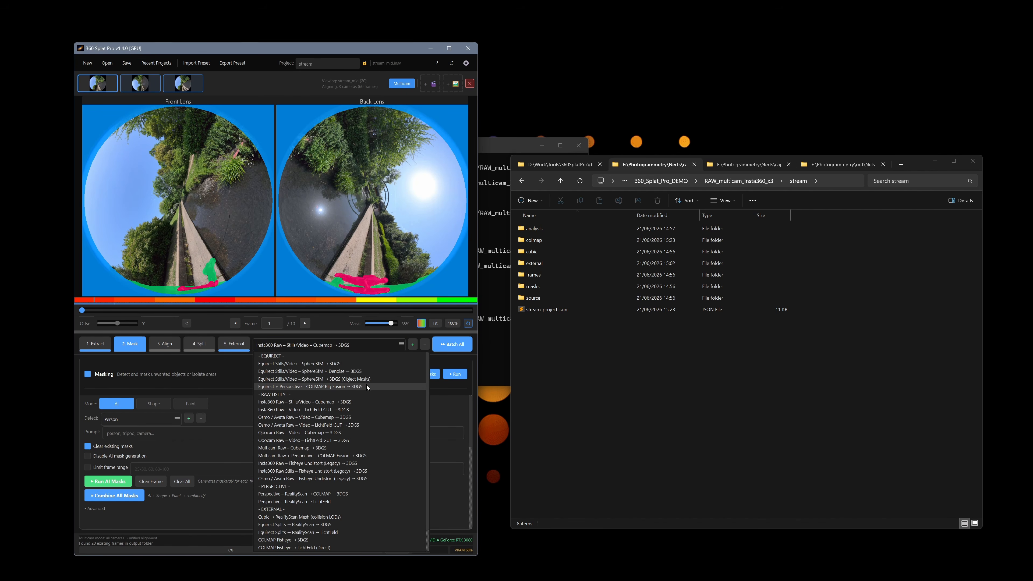
{"action": "mouse_move", "coordinate": [374, 387]}
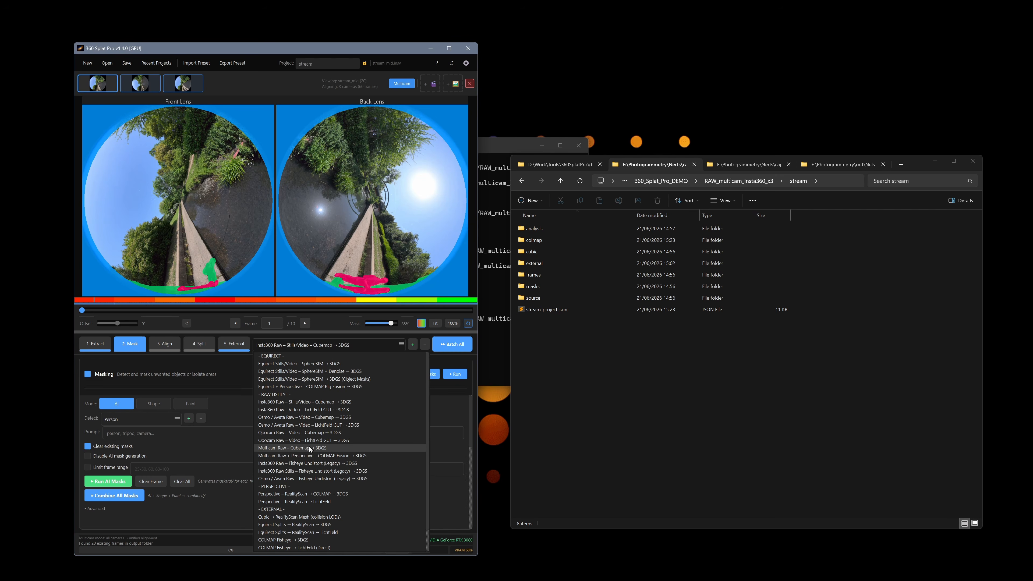
{"action": "mouse_move", "coordinate": [336, 448]}
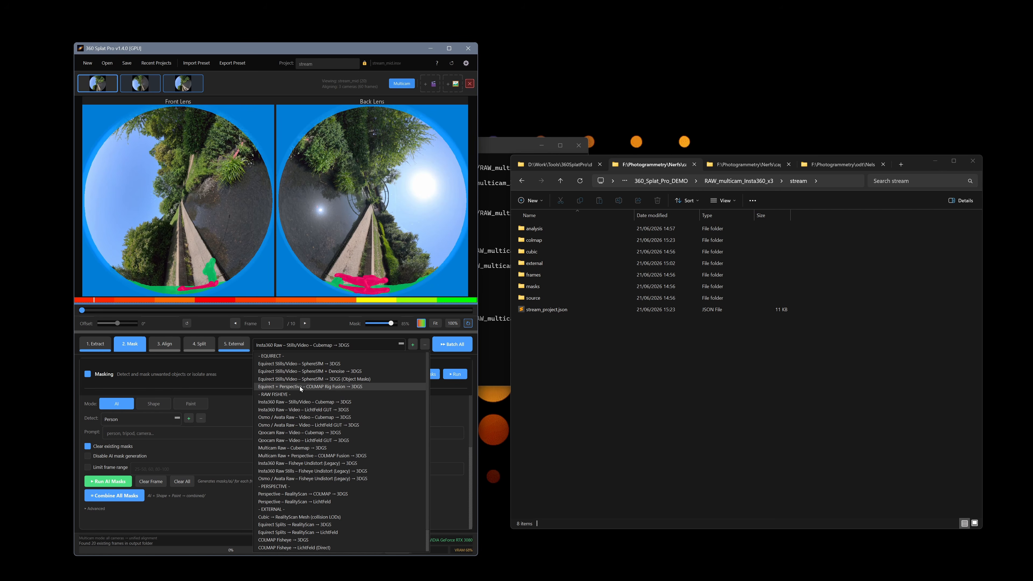
{"action": "mouse_move", "coordinate": [300, 386]}
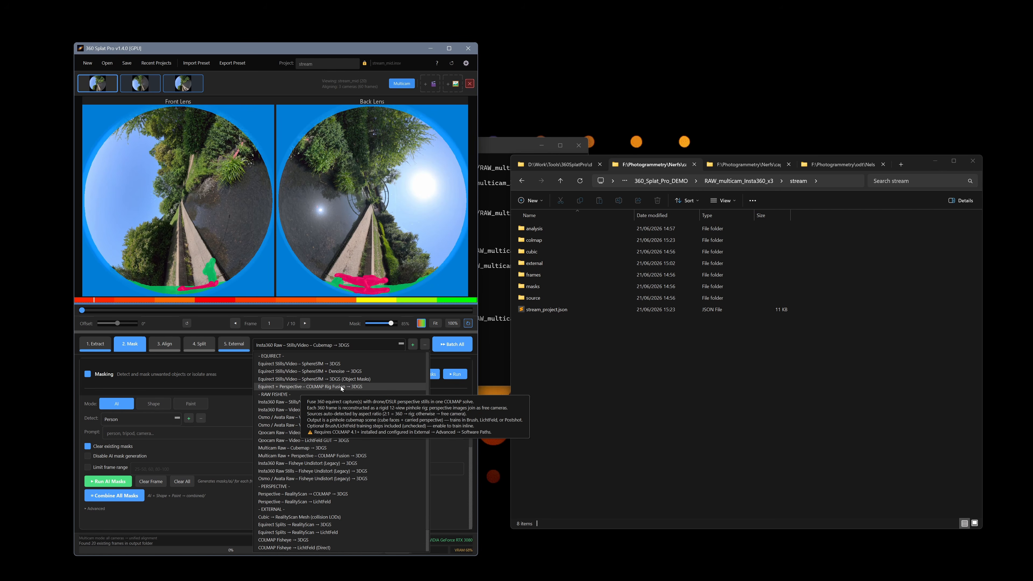
{"action": "mouse_move", "coordinate": [338, 427]}
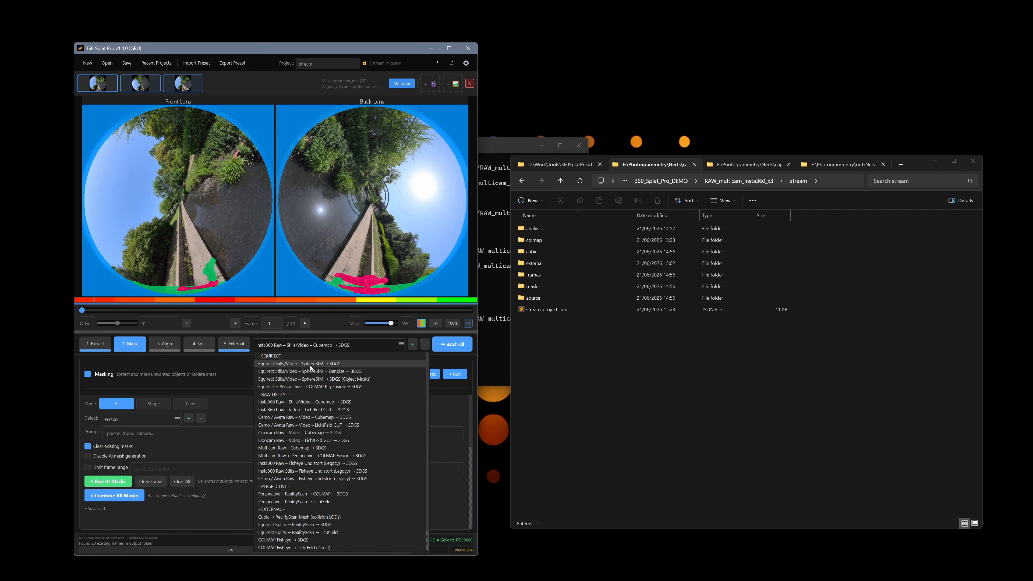
{"action": "mouse_move", "coordinate": [311, 368]}
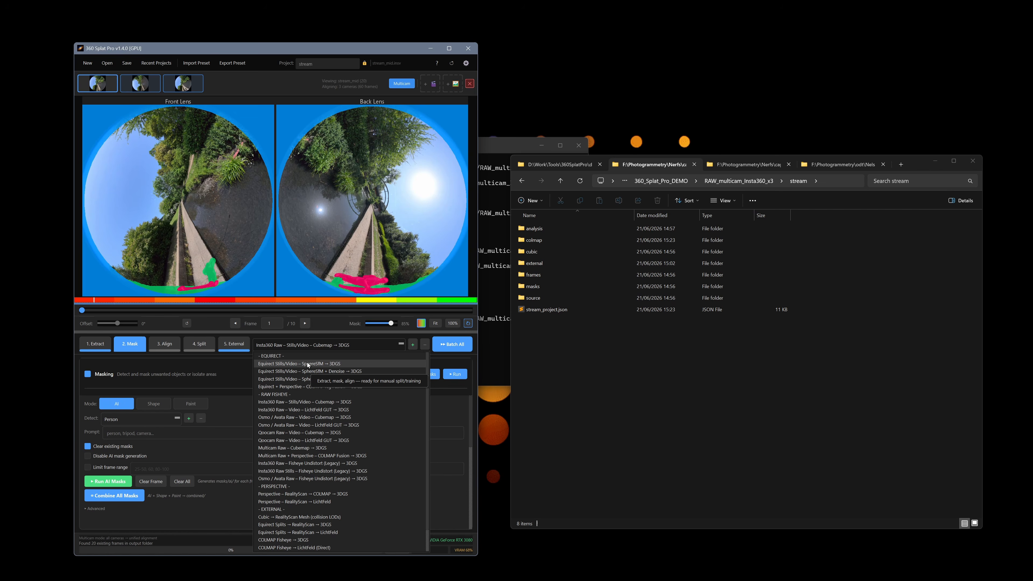
{"action": "left_click", "coordinate": [308, 365]}
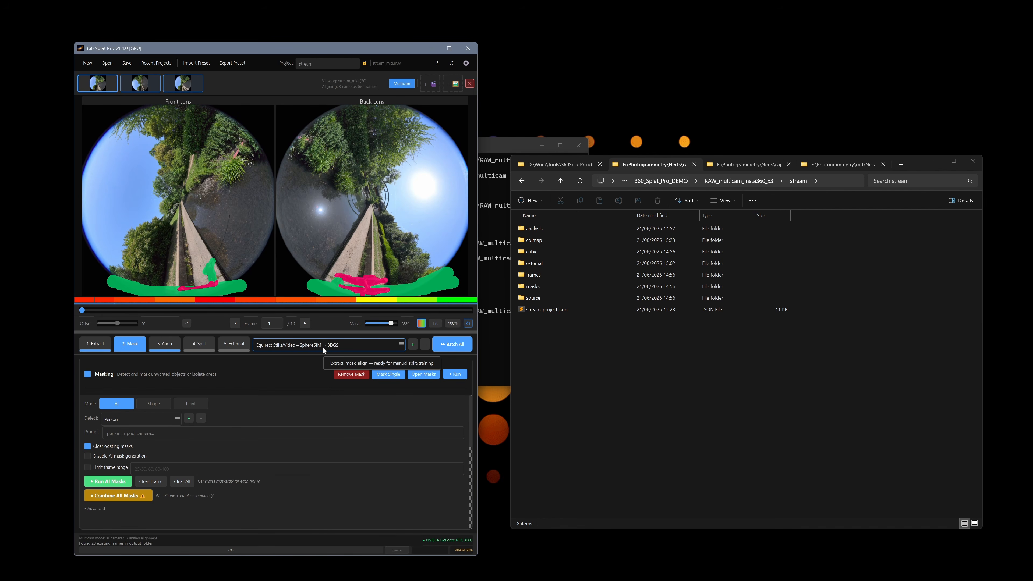
Select the Multicam Raw – Cubemap → 3DGS preset and confirm it stays selected.
{"action": "left_click", "coordinate": [293, 347]}
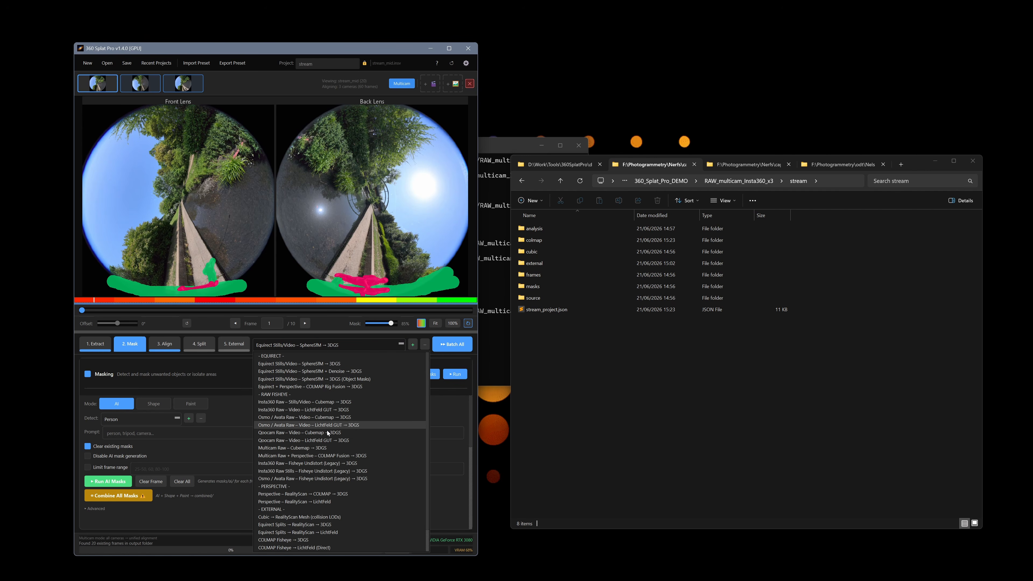
{"action": "left_click", "coordinate": [320, 448]}
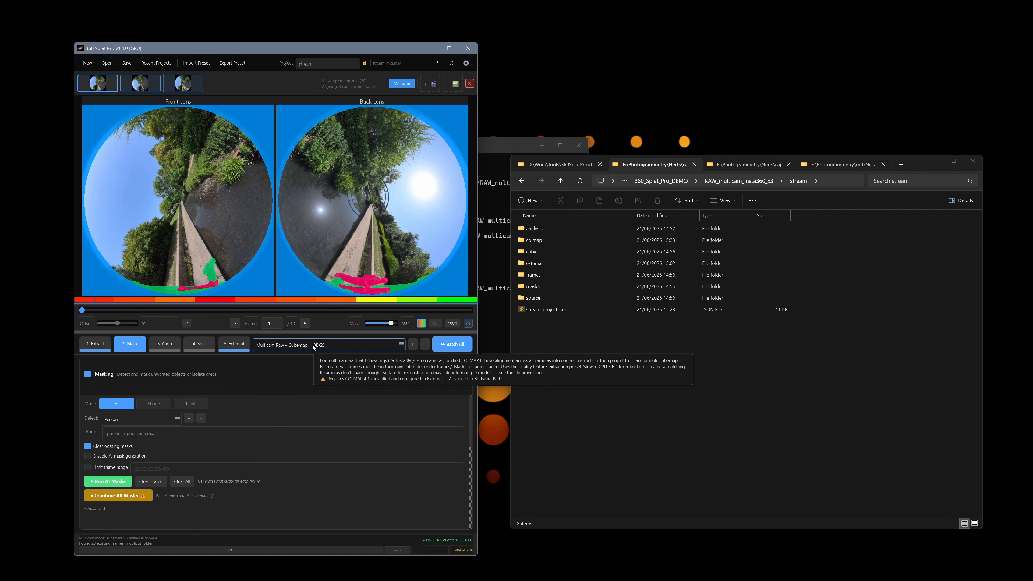
{"action": "left_click", "coordinate": [313, 344]}
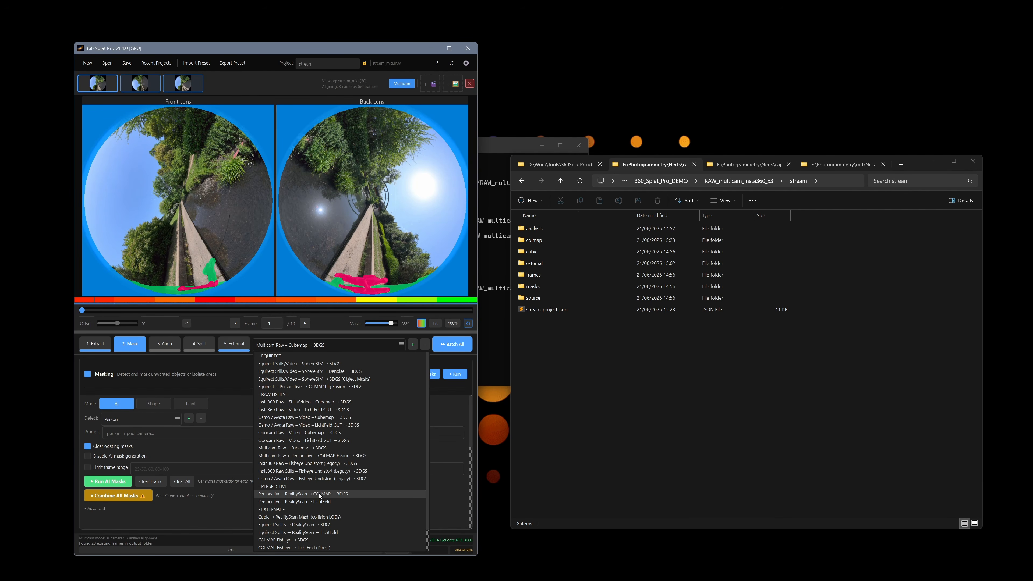
{"action": "left_click", "coordinate": [304, 447]}
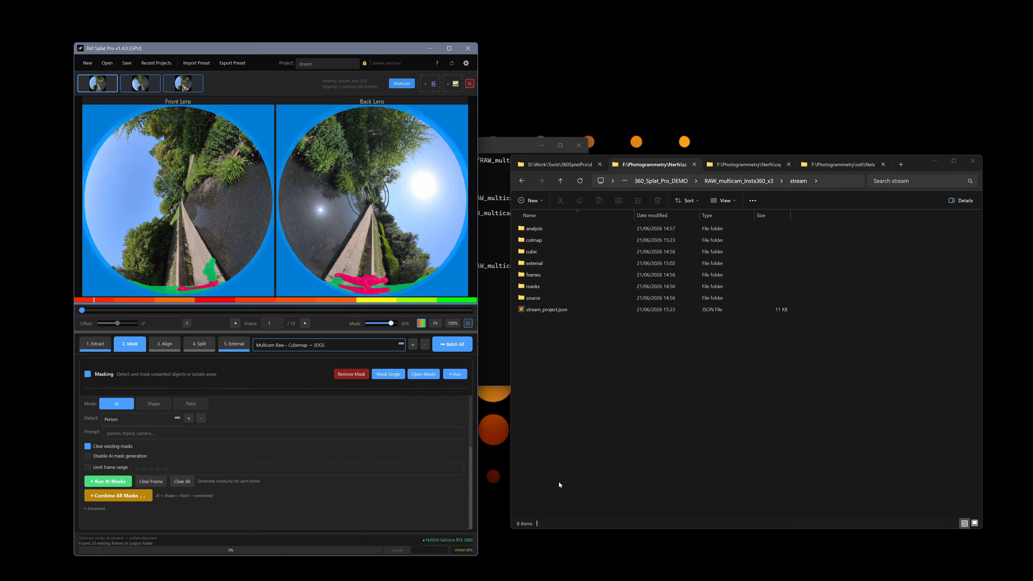
In the Extract step, set stream_low's maximum frames to extract to 10.
{"action": "left_click", "coordinate": [94, 344]}
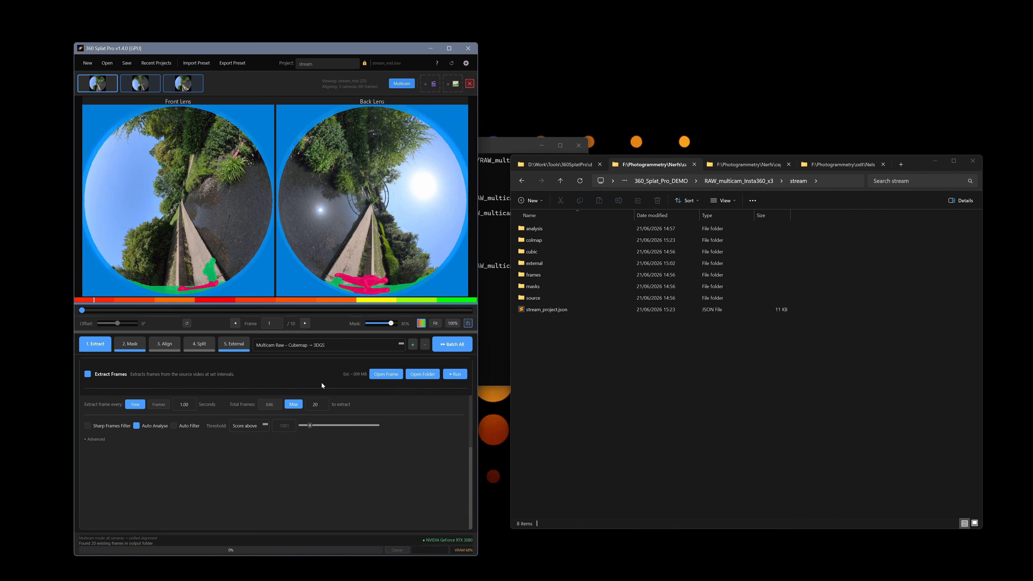
{"action": "left_click", "coordinate": [190, 88]}
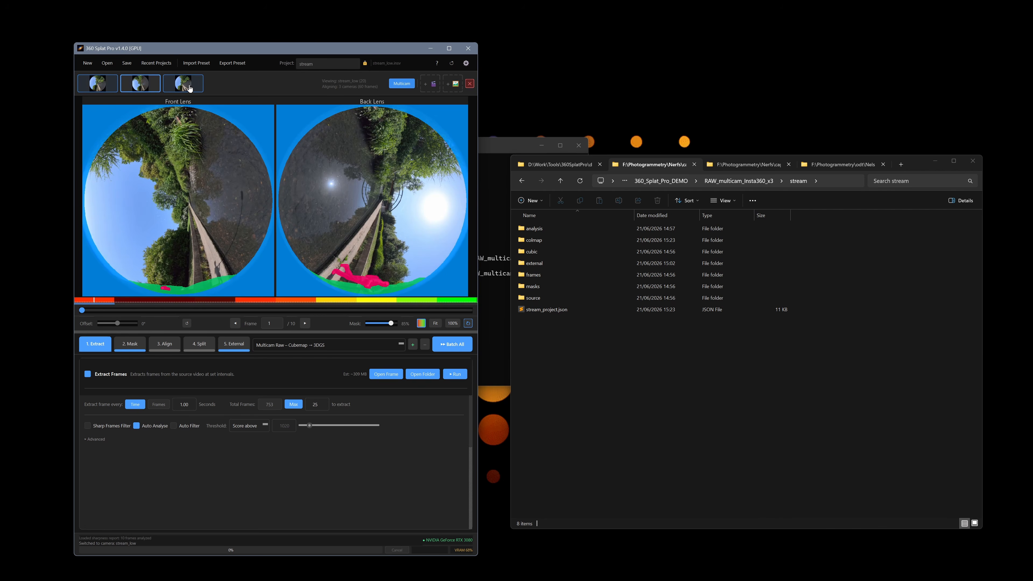
{"action": "left_click", "coordinate": [315, 404]}
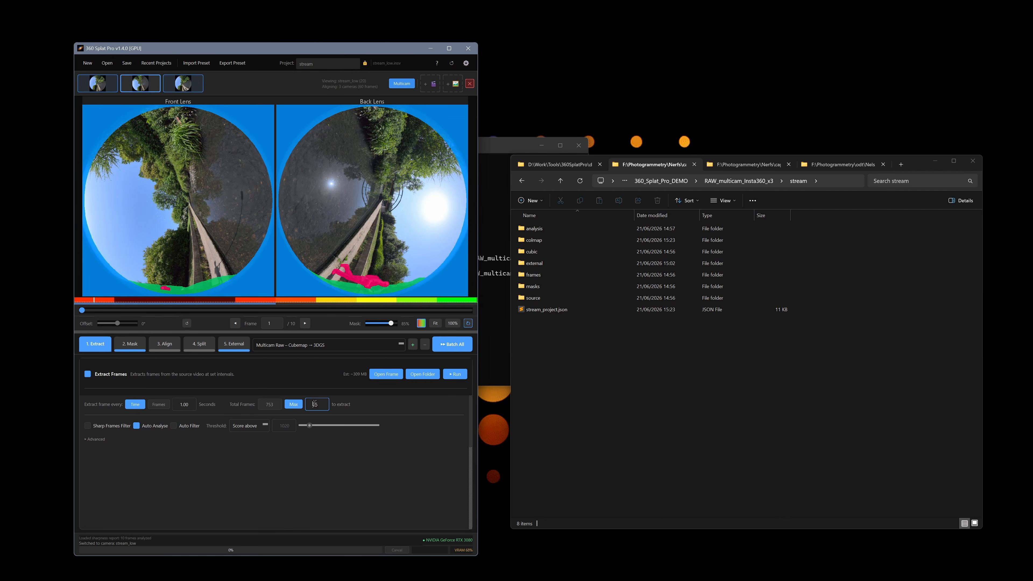
{"action": "key", "text": "BackSpace"}
{"action": "key", "text": "BackSpace"}
{"action": "type", "text": "20"}
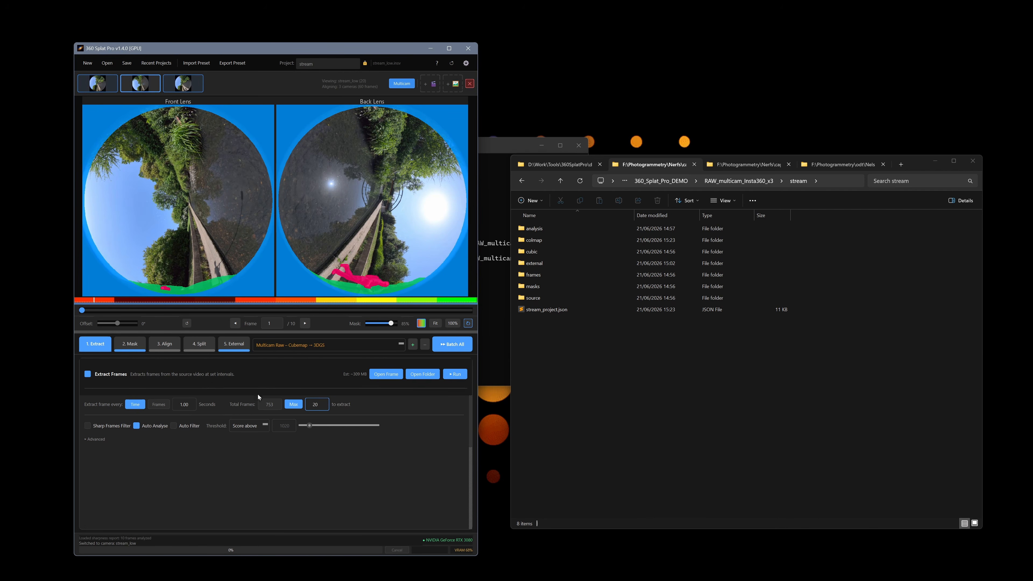
{"action": "key", "text": "BackSpace"}
{"action": "key", "text": "BackSpace"}
{"action": "type", "text": "10"}
Set stream_high and stream_mid to extract 10 frames each.
{"action": "left_click", "coordinate": [184, 89]}
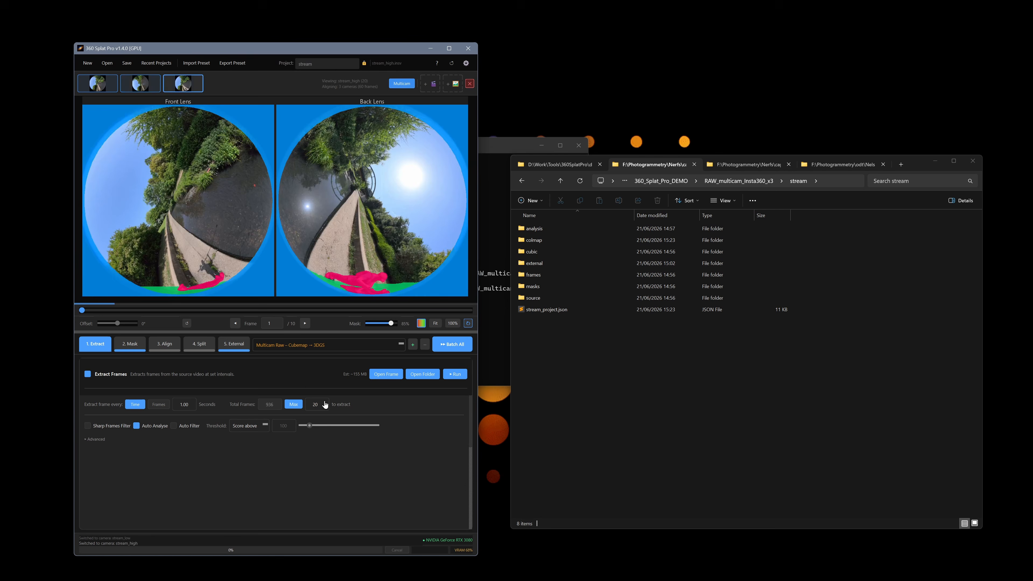
{"action": "left_click", "coordinate": [325, 404]}
{"action": "key", "text": "BackSpace"}
{"action": "key", "text": "BackSpace"}
{"action": "type", "text": "10"}
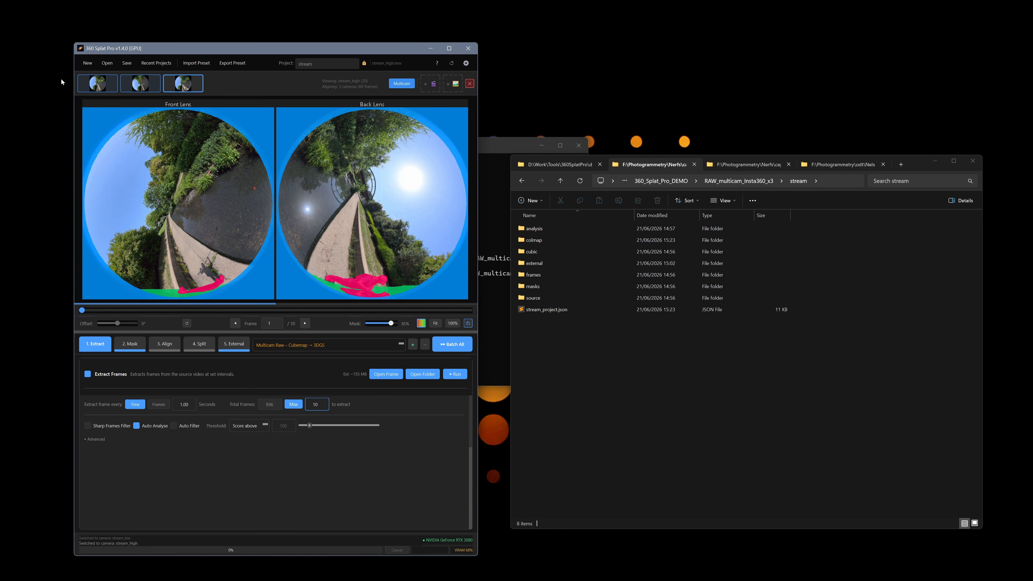
{"action": "left_click", "coordinate": [105, 86]}
{"action": "left_click", "coordinate": [321, 404]}
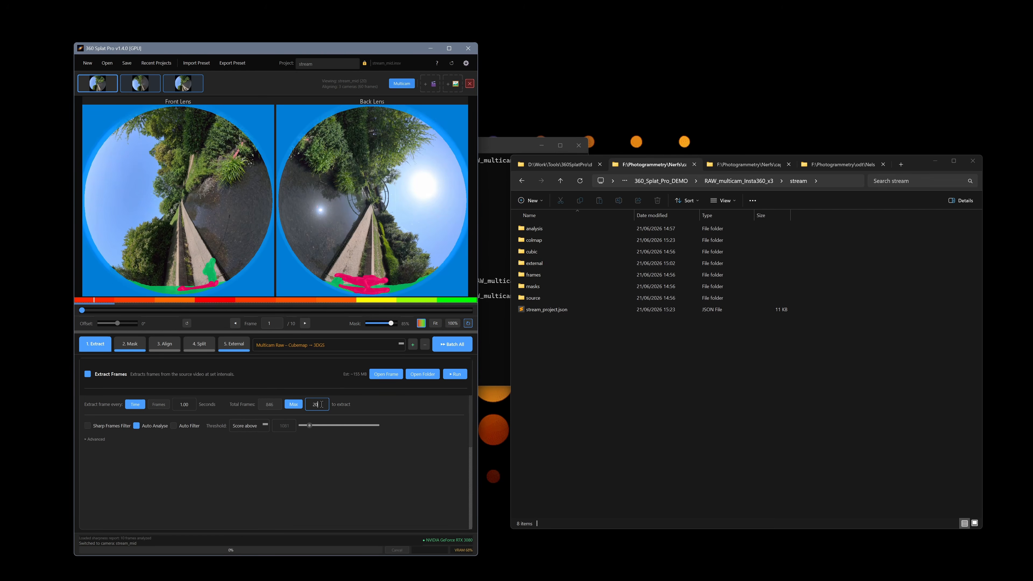
{"action": "key", "text": "BackSpace"}
{"action": "key", "text": "BackSpace"}
{"action": "type", "text": "10"}
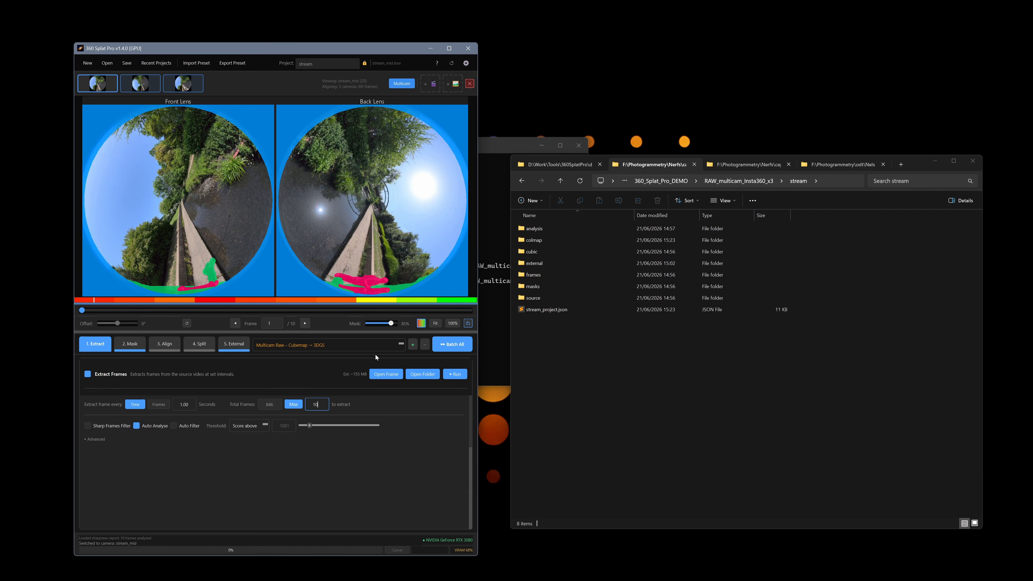
Untick External Tools in step 5, then return to Extract with stream_low selected.
{"action": "left_click", "coordinate": [130, 344]}
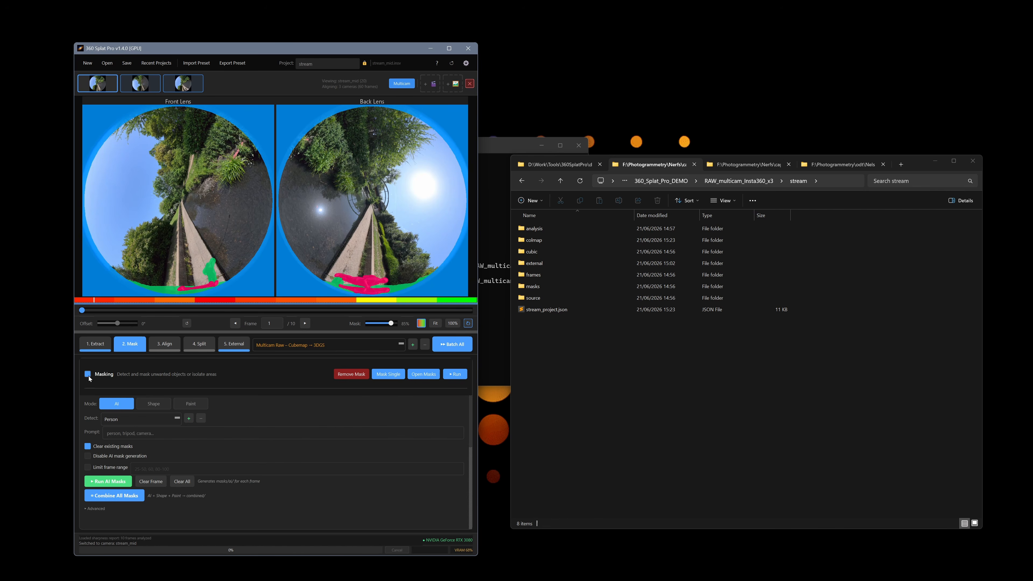
{"action": "left_click", "coordinate": [234, 344]}
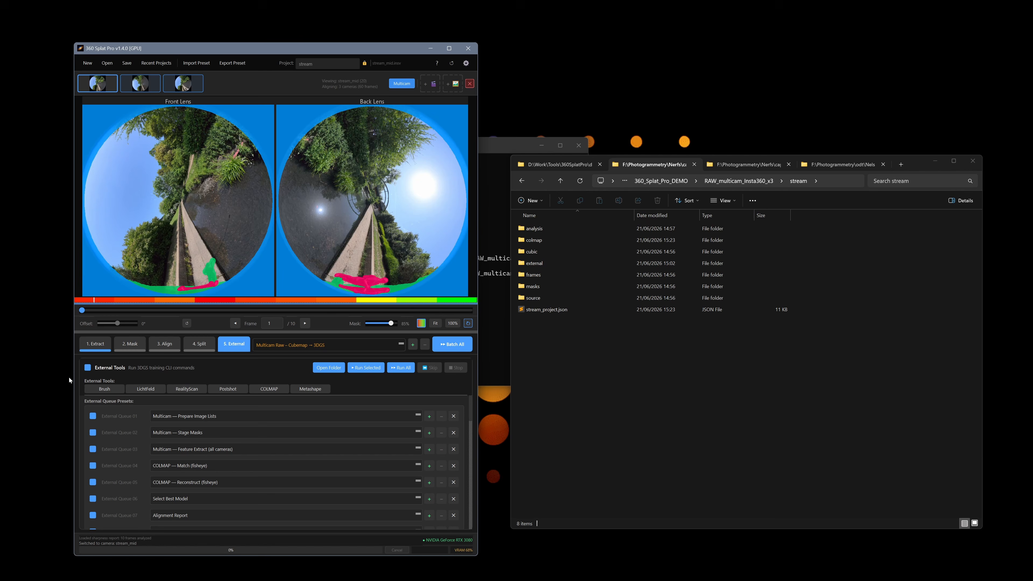
{"action": "left_click", "coordinate": [91, 371]}
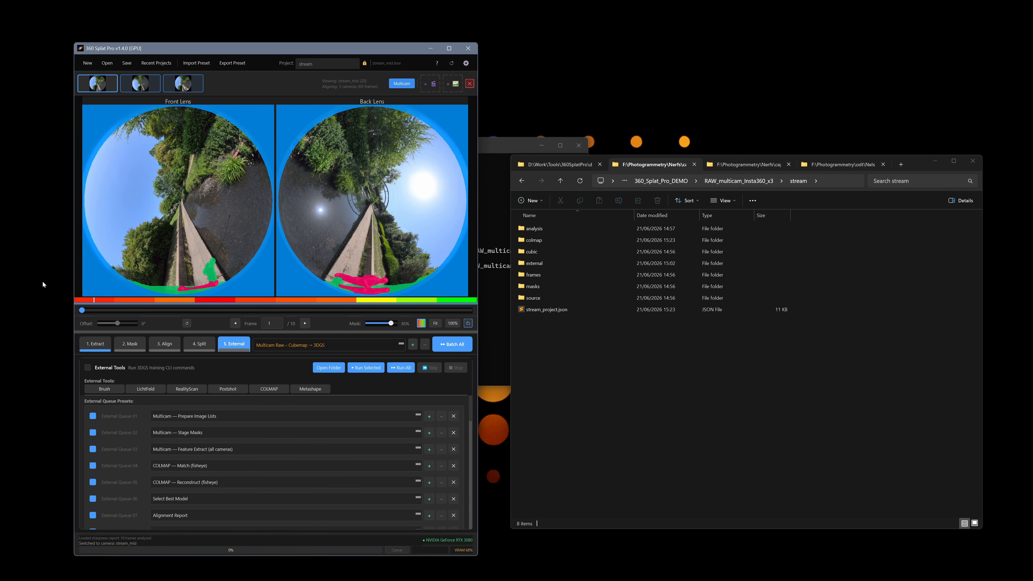
{"action": "left_click", "coordinate": [95, 345]}
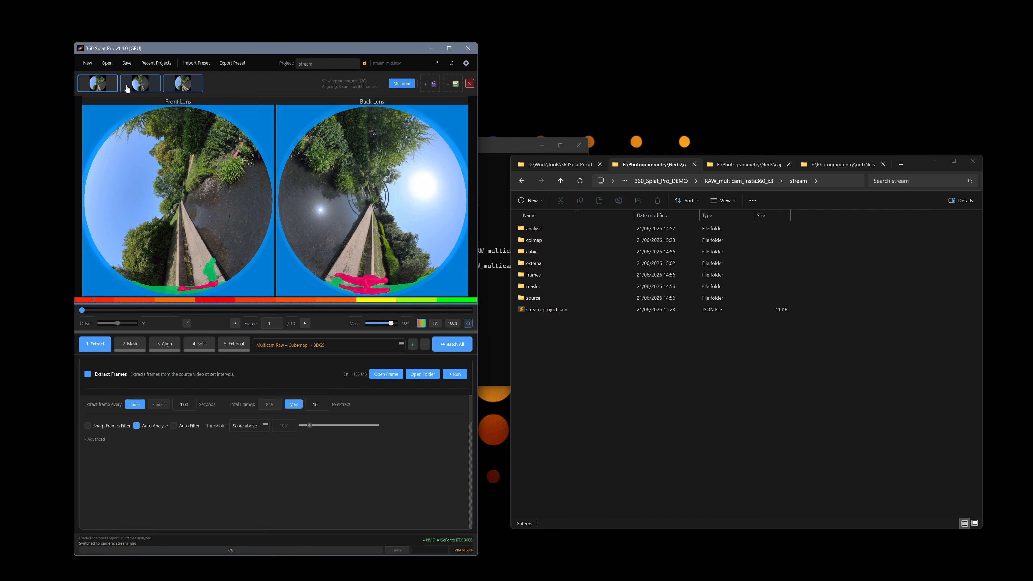
{"action": "left_click", "coordinate": [192, 90]}
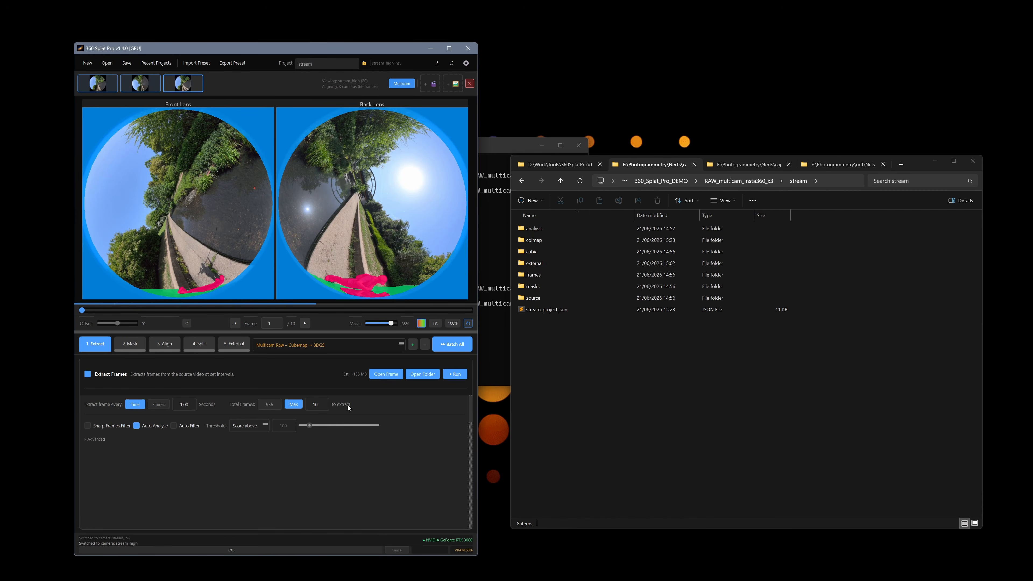
Batch-extract frames for all cameras, keeping existing masks, then clear all AI masks in Mask.
{"action": "left_click", "coordinate": [455, 374]}
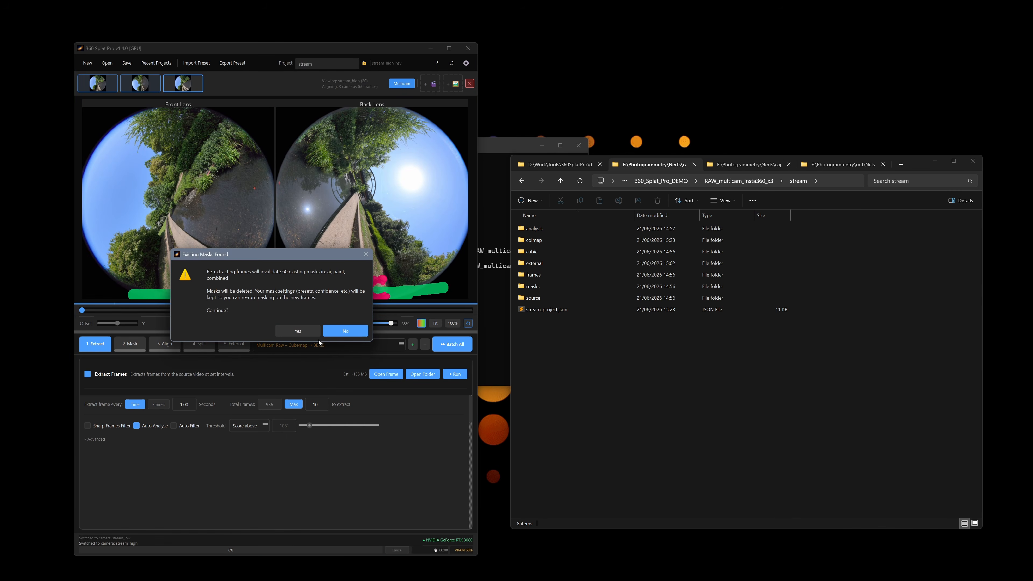
{"action": "left_click", "coordinate": [358, 330]}
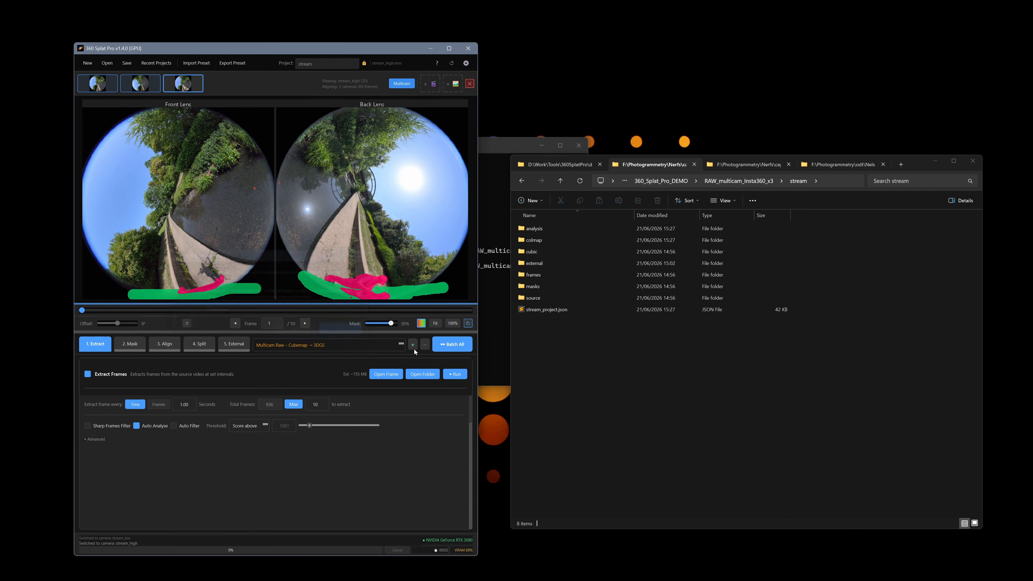
{"action": "left_click", "coordinate": [458, 347]}
{"action": "left_click", "coordinate": [260, 336]}
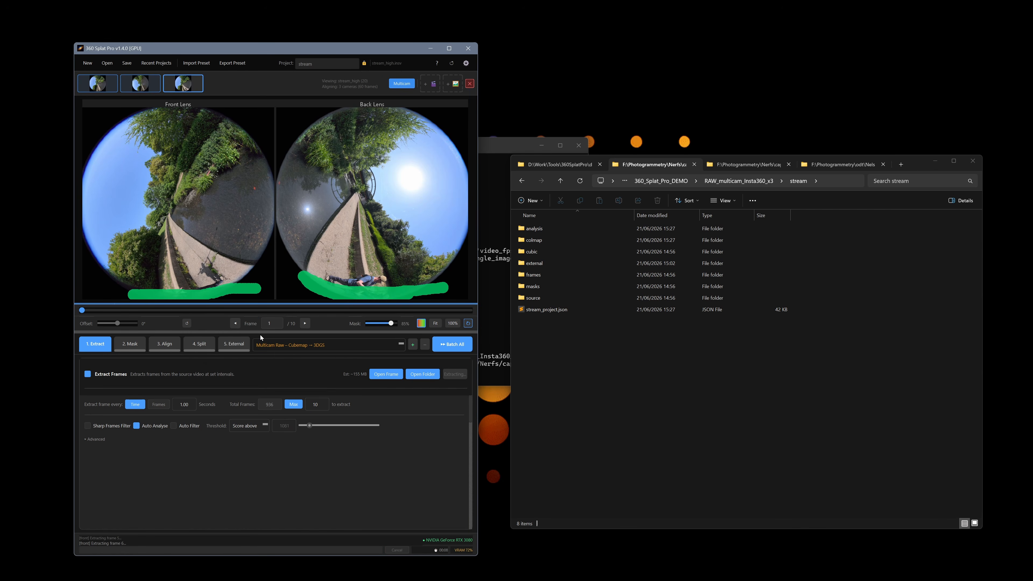
{"action": "left_click", "coordinate": [131, 344]}
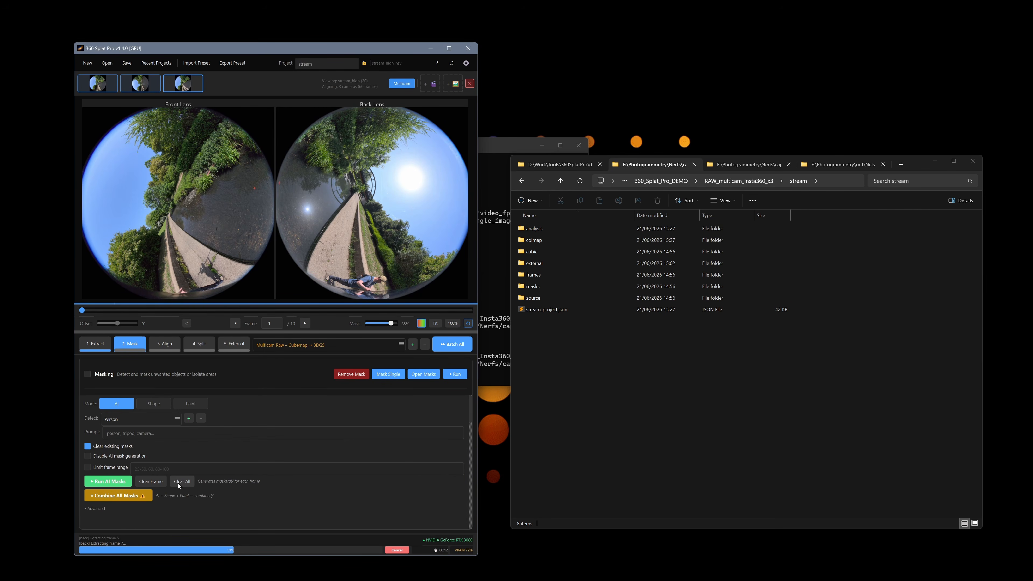
{"action": "left_click", "coordinate": [181, 484]}
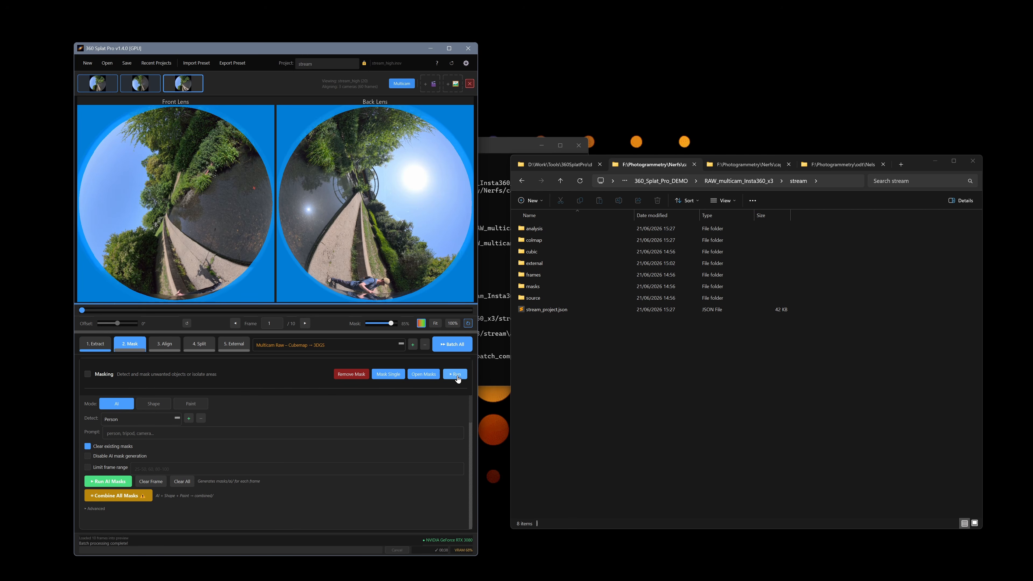
Untick Extract Frames, check the stream_low and stream_mid feeds, and enable masking.
{"action": "left_click", "coordinate": [103, 351]}
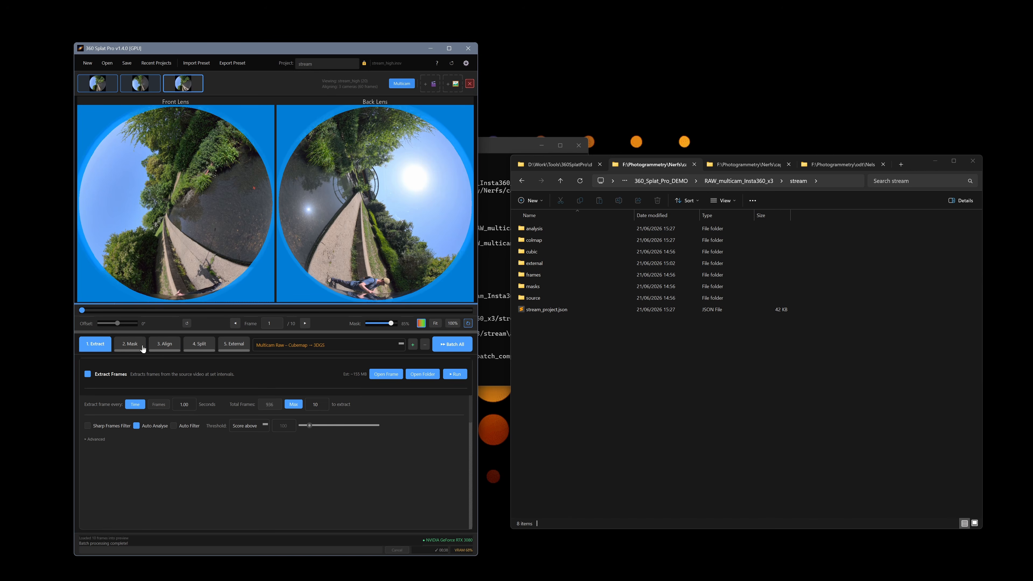
{"action": "left_click", "coordinate": [88, 374]}
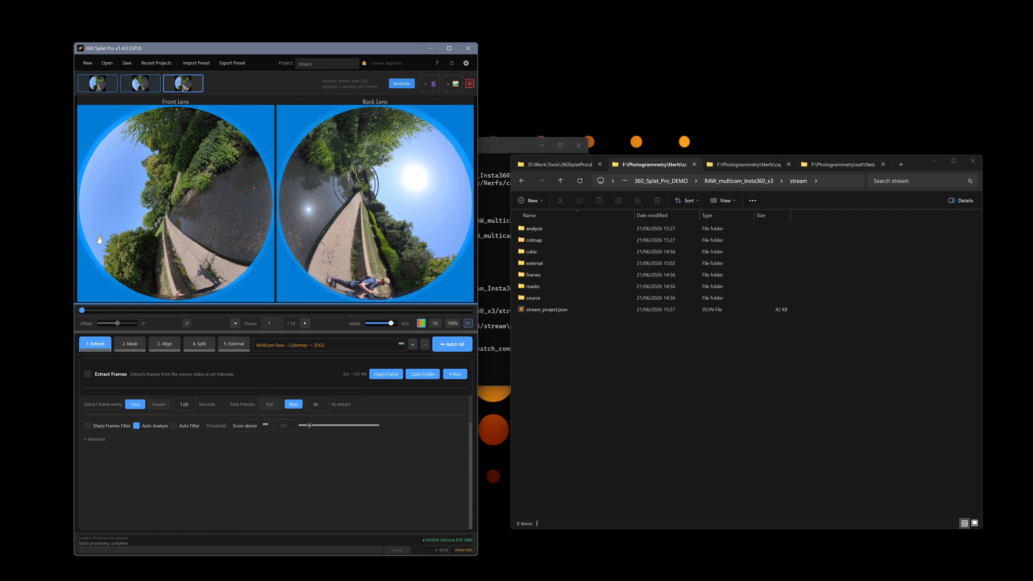
{"action": "left_click", "coordinate": [142, 83]}
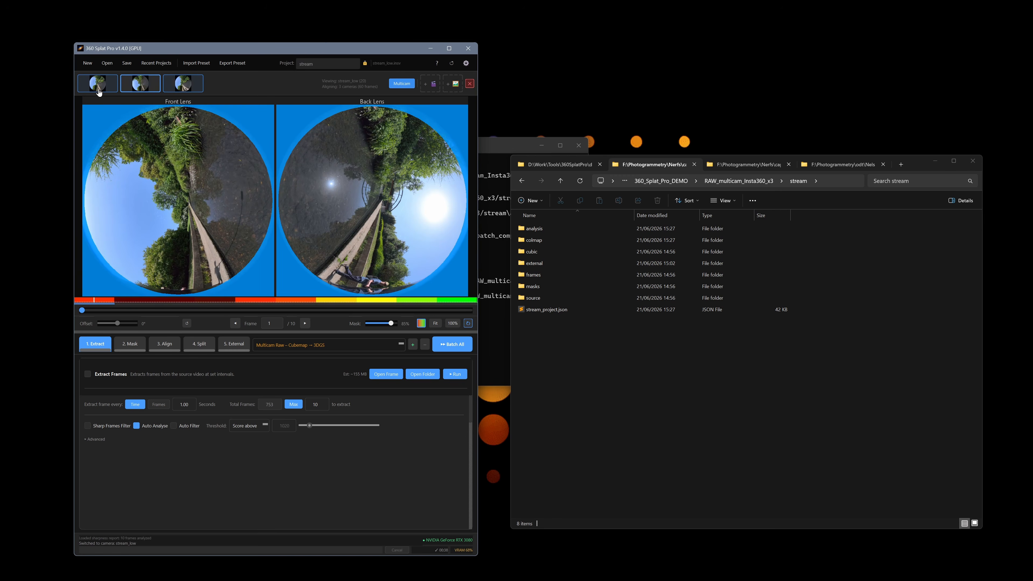
{"action": "left_click", "coordinate": [102, 86]}
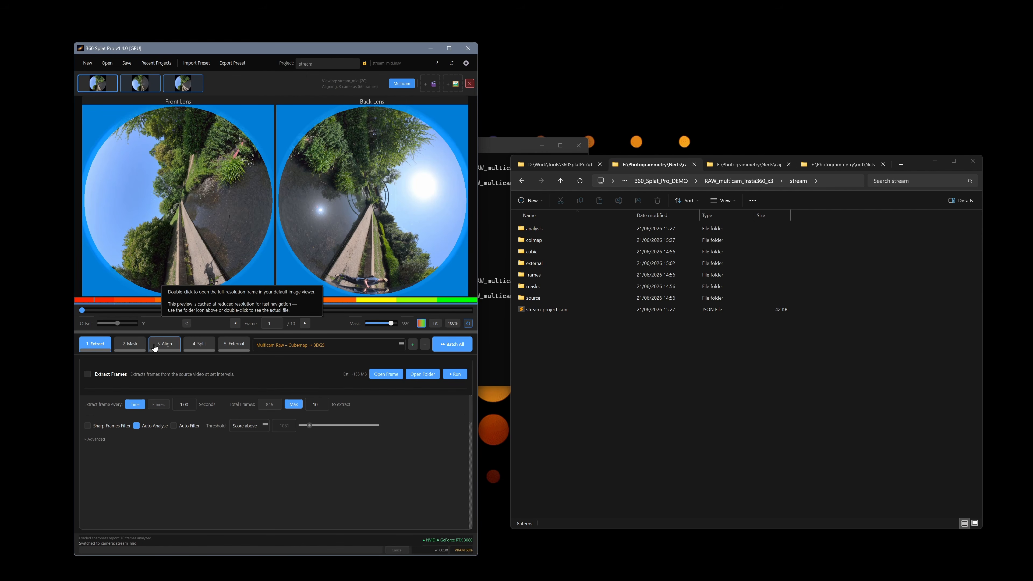
{"action": "left_click", "coordinate": [130, 344]}
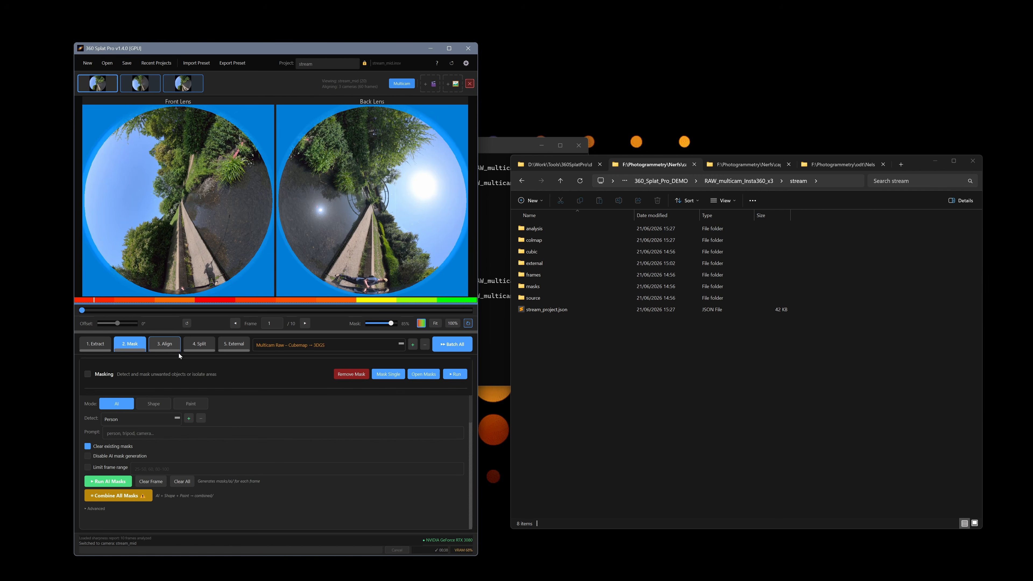
{"action": "left_click", "coordinate": [88, 374]}
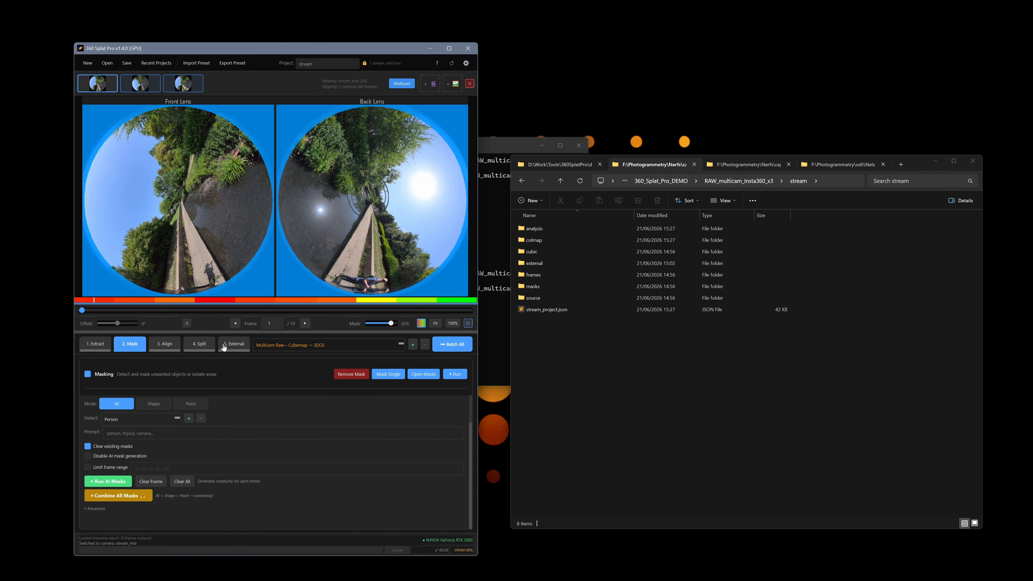
Switch to Paint mode and paint along the Front and Back Lens bottom edges.
{"action": "left_click", "coordinate": [194, 406]}
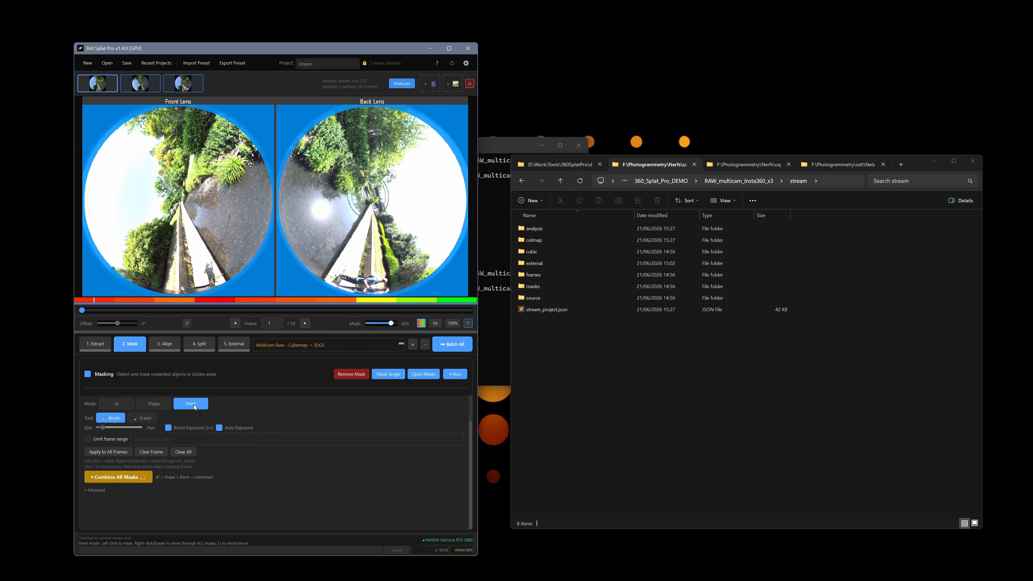
{"action": "left_click", "coordinate": [168, 428]}
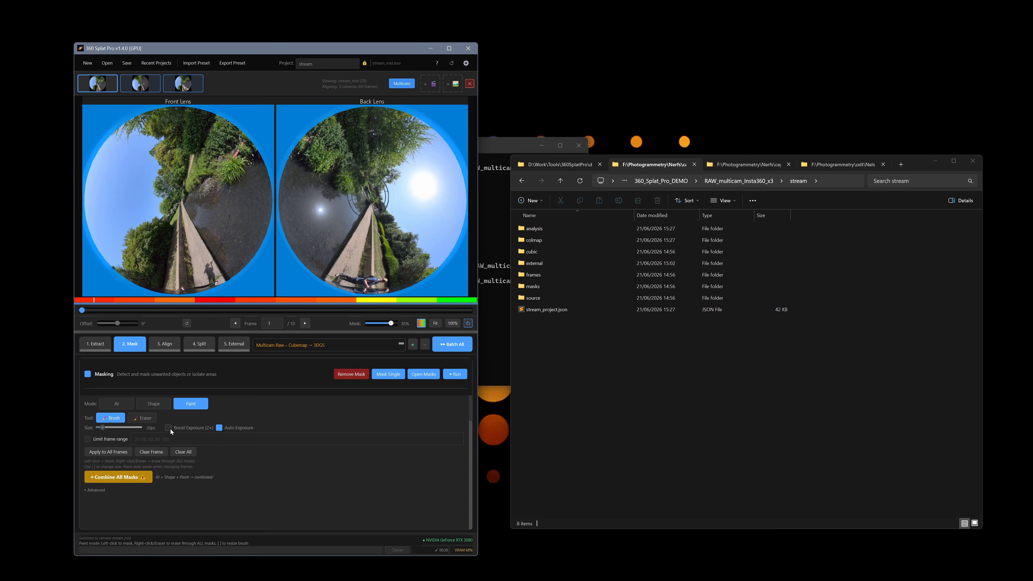
{"action": "left_click", "coordinate": [169, 428]}
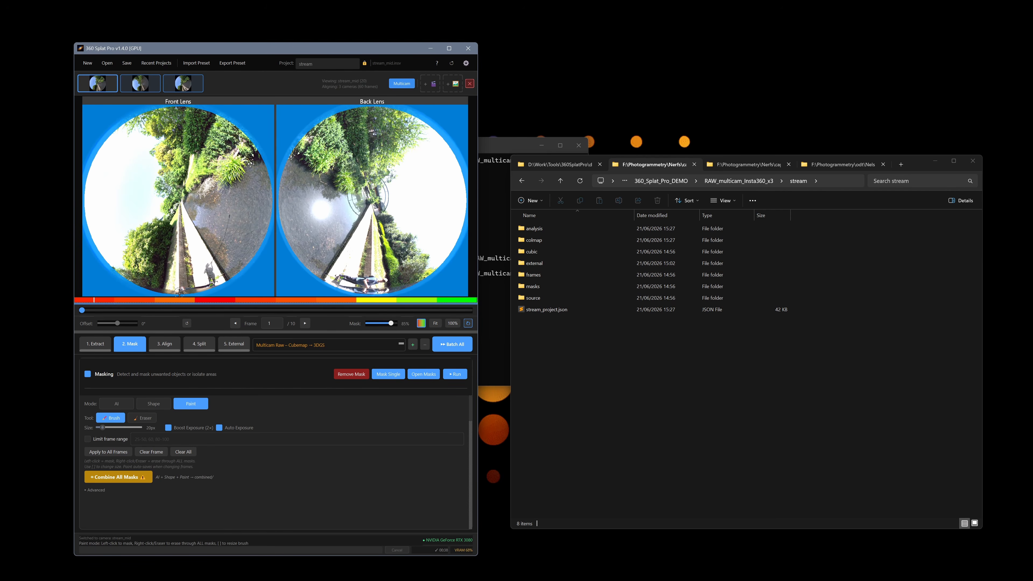
{"action": "mouse_move", "coordinate": [184, 294]}
{"action": "left_mouse_down"}
{"action": "mouse_move", "coordinate": [134, 288]}
{"action": "mouse_move", "coordinate": [219, 286]}
{"action": "left_mouse_up"}
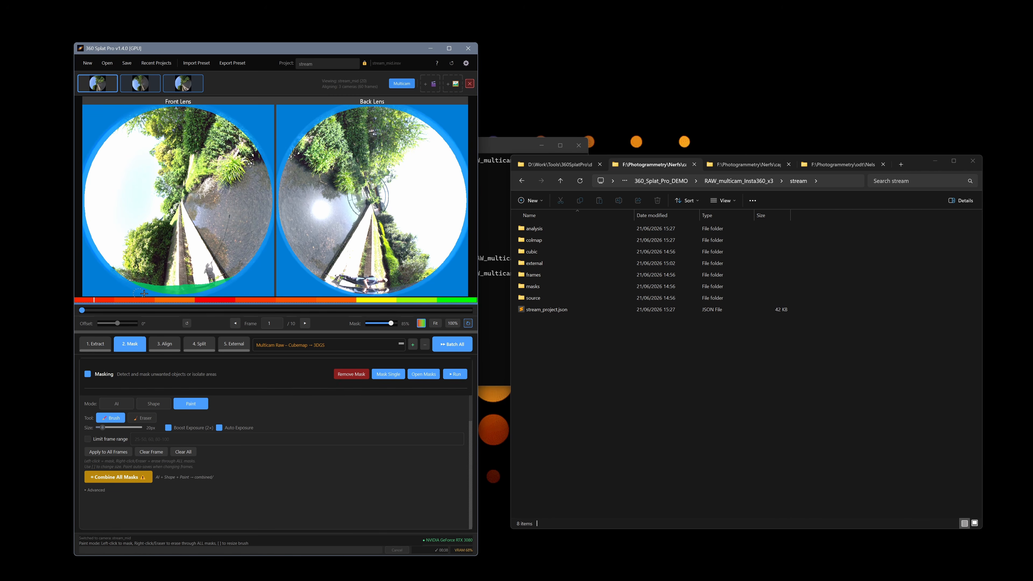
{"action": "left_click_drag", "start_coordinate": [140, 287], "coordinate": [128, 283]}
{"action": "mouse_move", "coordinate": [349, 291]}
{"action": "left_mouse_down"}
{"action": "mouse_move", "coordinate": [364, 294]}
{"action": "mouse_move", "coordinate": [320, 282]}
{"action": "mouse_move", "coordinate": [369, 295]}
{"action": "mouse_move", "coordinate": [412, 284]}
{"action": "mouse_move", "coordinate": [361, 291]}
{"action": "mouse_move", "coordinate": [417, 285]}
{"action": "mouse_move", "coordinate": [396, 287]}
{"action": "left_mouse_up"}
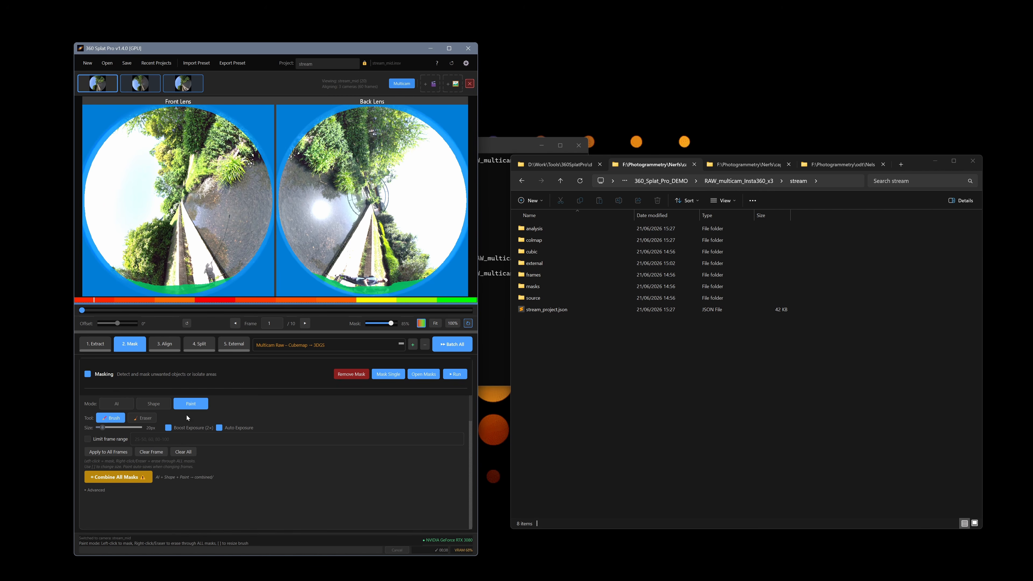
Turn off auto exposure and toggle the exposure boost to compare previews.
{"action": "left_click", "coordinate": [170, 428]}
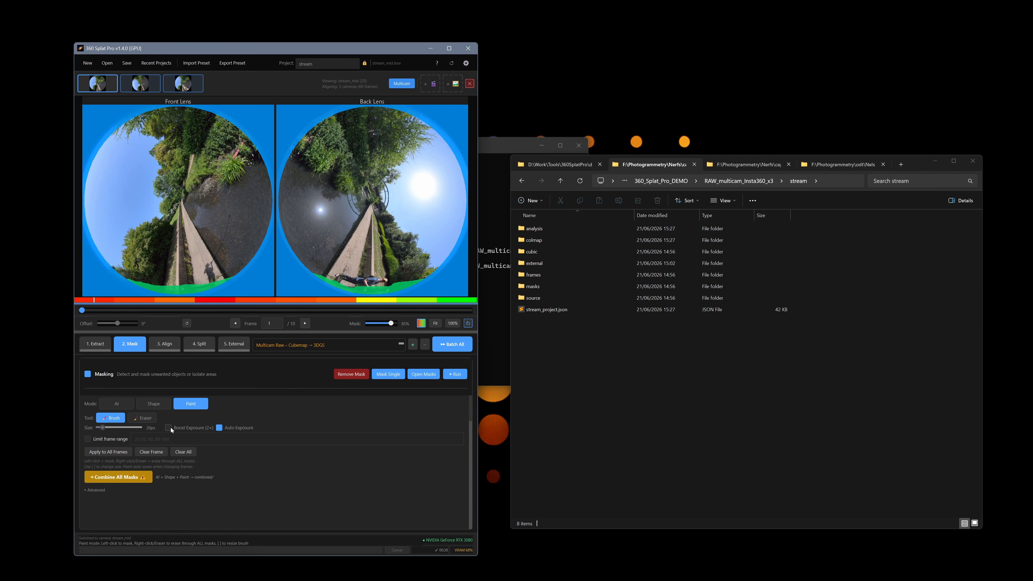
{"action": "left_click", "coordinate": [219, 428]}
{"action": "left_click", "coordinate": [168, 427]}
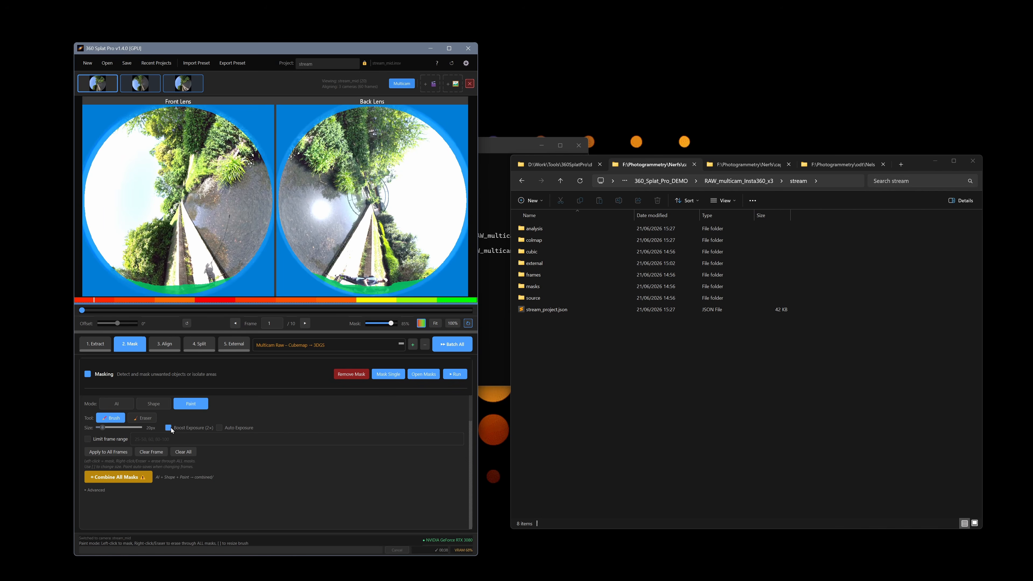
{"action": "left_click", "coordinate": [169, 428]}
{"action": "left_click", "coordinate": [171, 428]}
{"action": "left_click", "coordinate": [171, 428]}
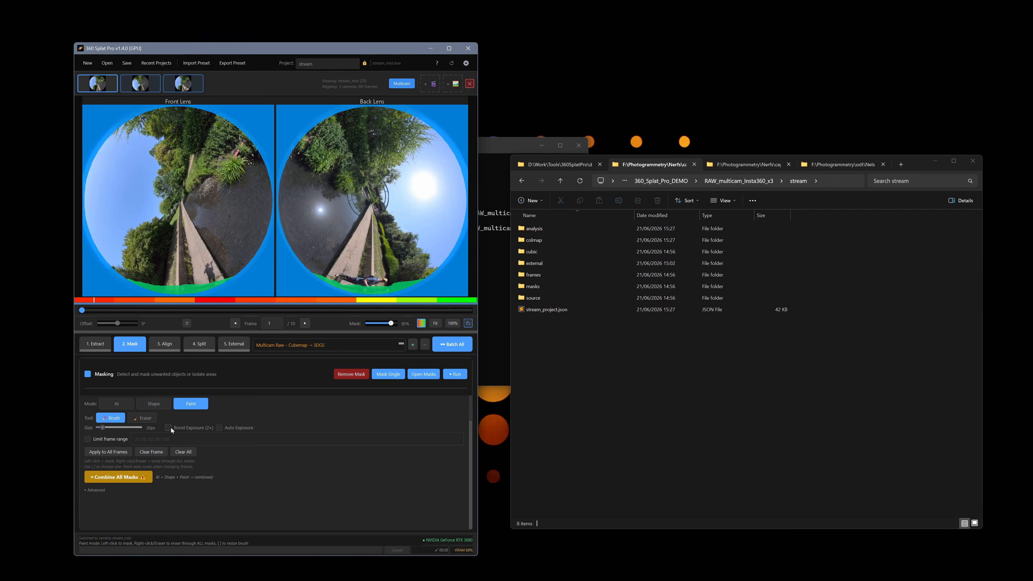
Apply the paint mask to all 10 frames and open stream_mid's masks folder.
{"action": "left_click", "coordinate": [110, 452]}
{"action": "left_click", "coordinate": [275, 322]}
{"action": "left_click", "coordinate": [426, 383]}
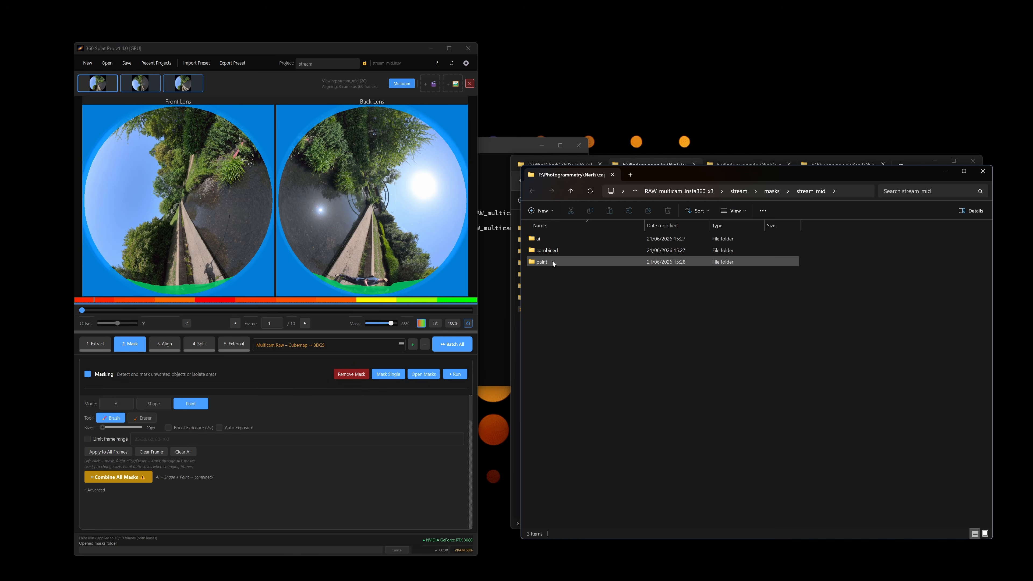
{"action": "mouse_move", "coordinate": [561, 254]}
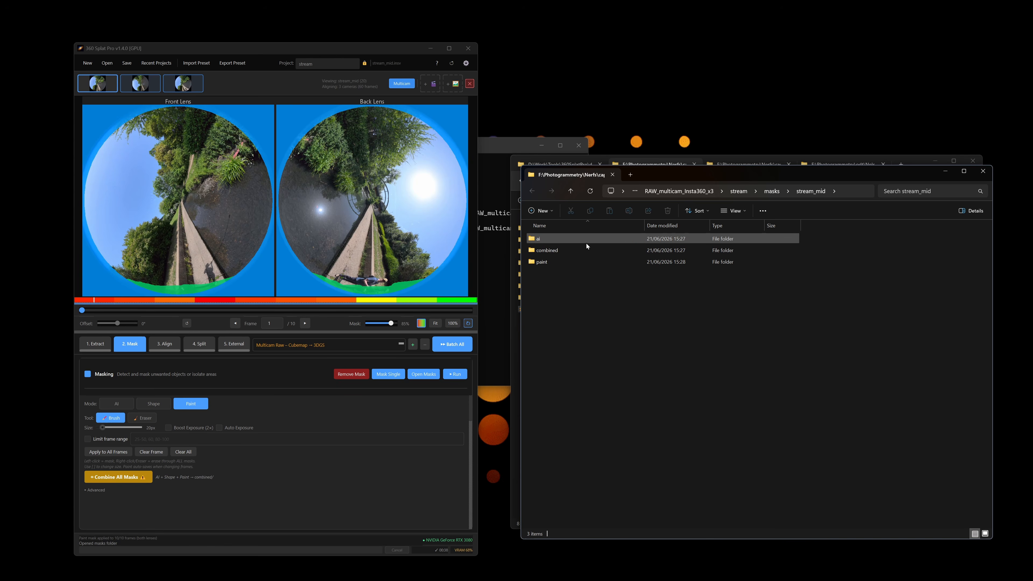
{"action": "double_click", "coordinate": [574, 261]}
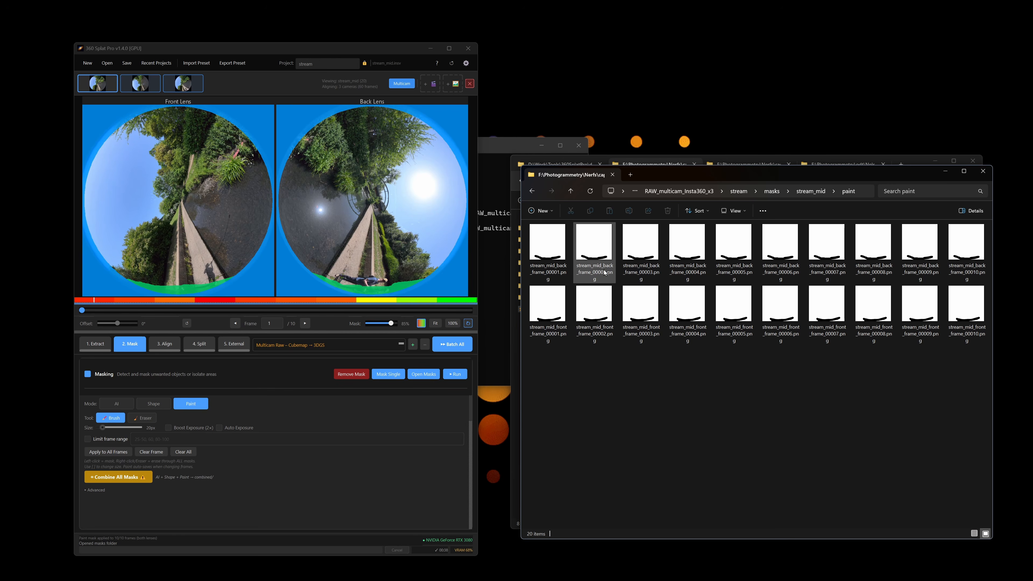
{"action": "key", "text": "alt+Left"}
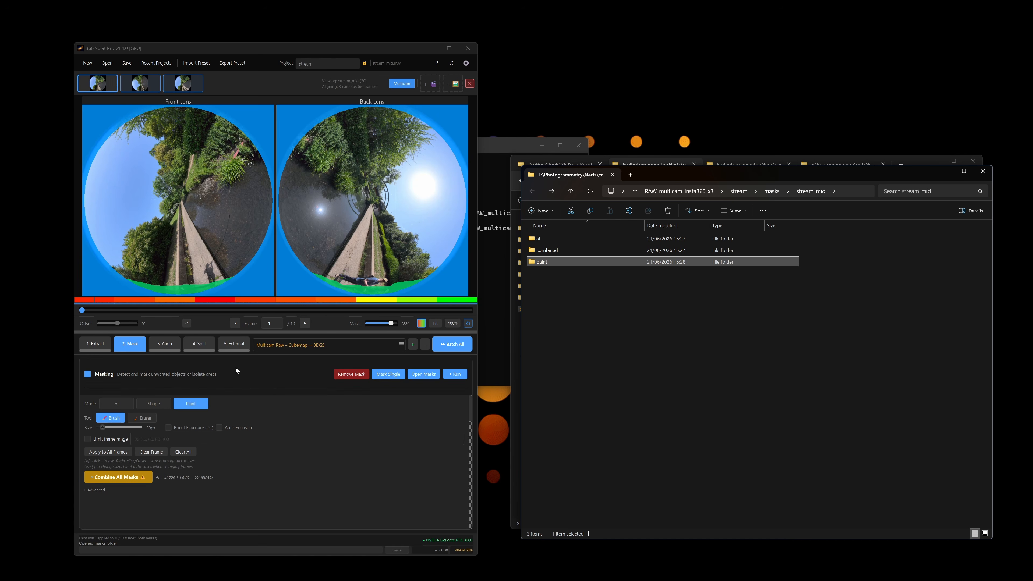
{"action": "left_click", "coordinate": [142, 89]}
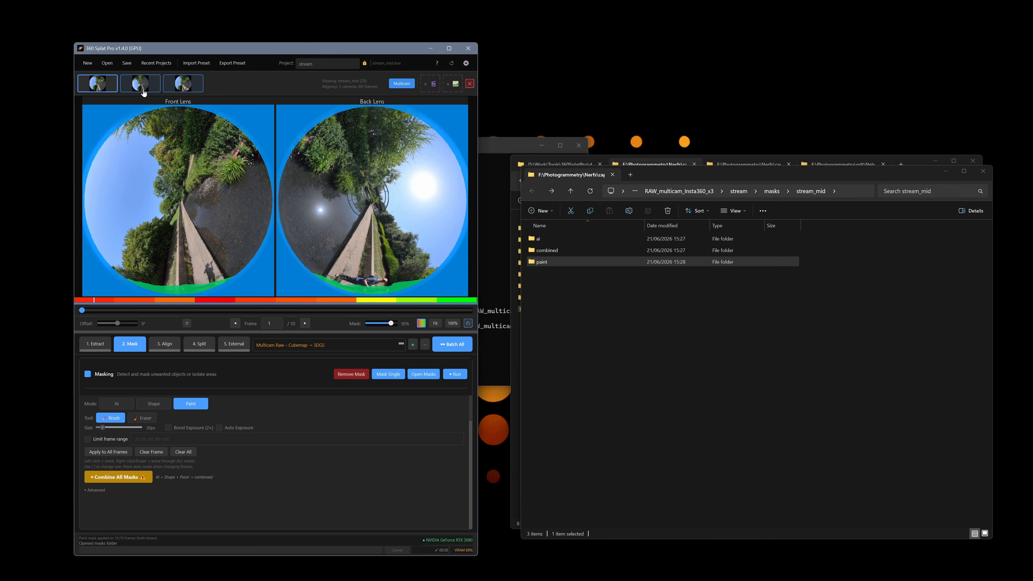
Paint stream_low's lens bottom edge, apply it to all 10 frames, then select stream_high.
{"action": "mouse_move", "coordinate": [188, 290]}
{"action": "left_mouse_down"}
{"action": "mouse_move", "coordinate": [161, 292]}
{"action": "mouse_move", "coordinate": [407, 292]}
{"action": "mouse_move", "coordinate": [394, 293]}
{"action": "mouse_move", "coordinate": [438, 281]}
{"action": "left_mouse_up"}
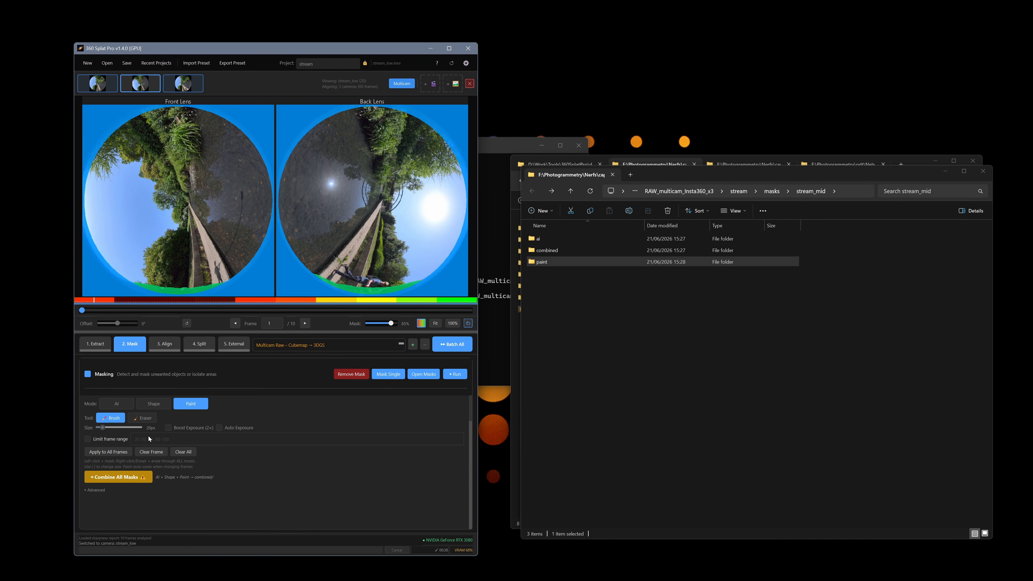
{"action": "left_click", "coordinate": [86, 489]}
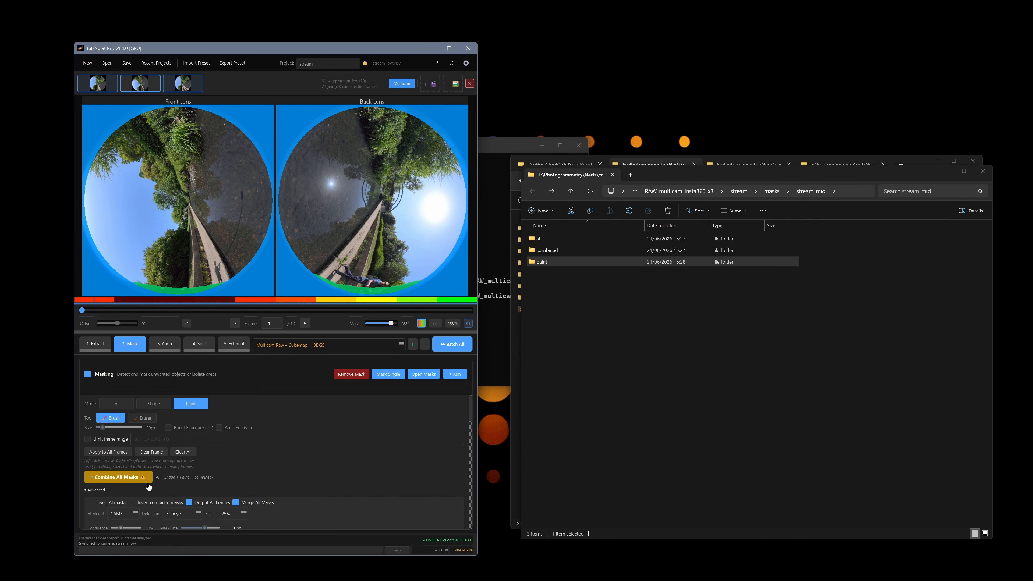
{"action": "scroll", "coordinate": [283, 437], "scroll_direction": "down", "scroll_amount": 1}
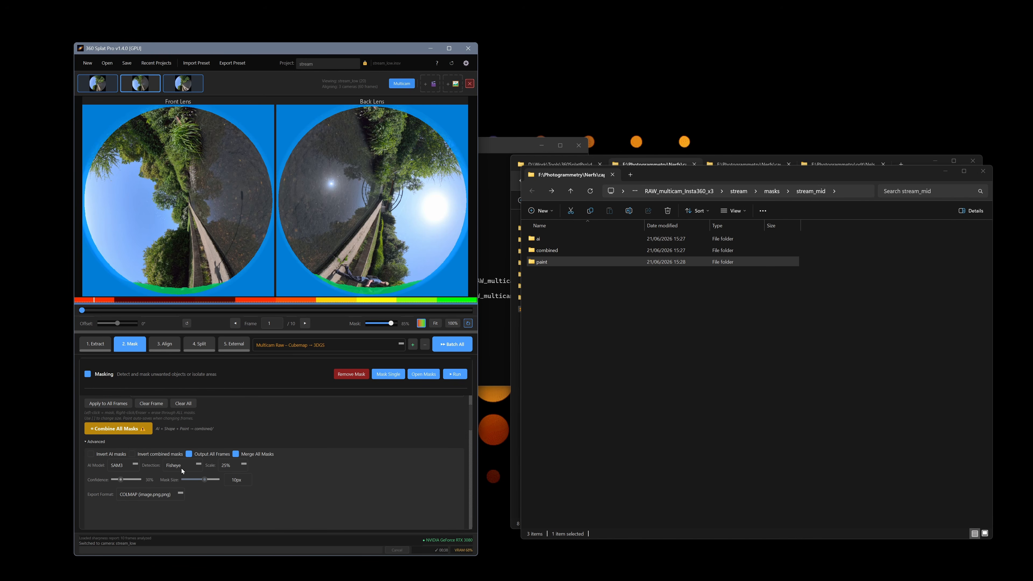
{"action": "scroll", "coordinate": [179, 414], "scroll_direction": "up", "scroll_amount": 1}
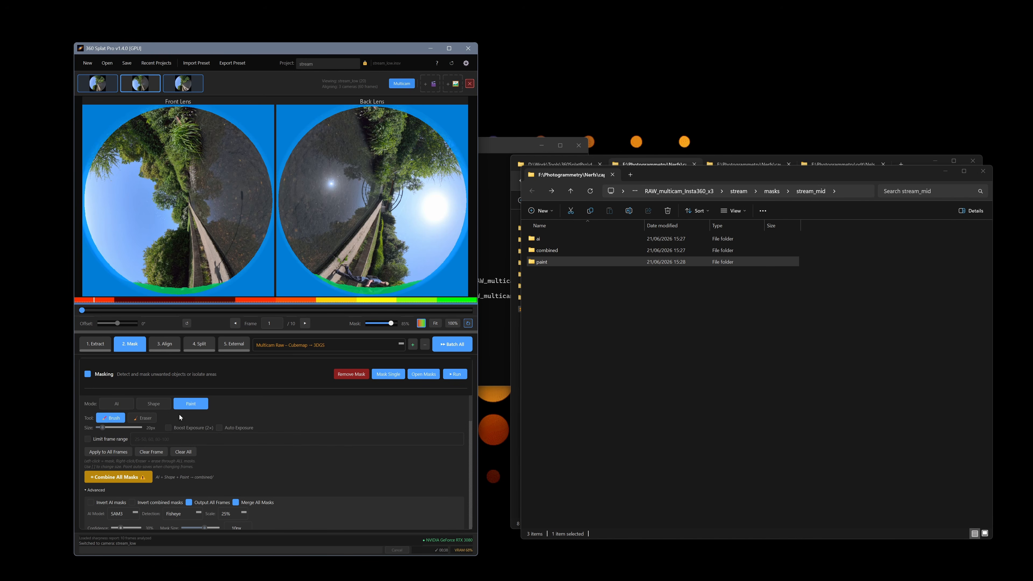
{"action": "left_click", "coordinate": [110, 451]}
{"action": "left_click", "coordinate": [272, 321]}
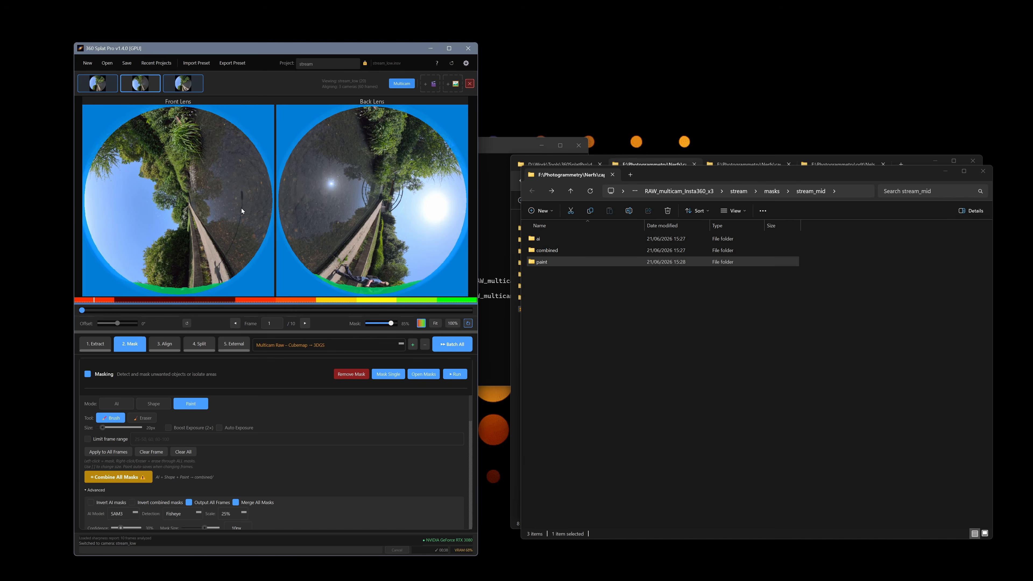
{"action": "left_click", "coordinate": [187, 86]}
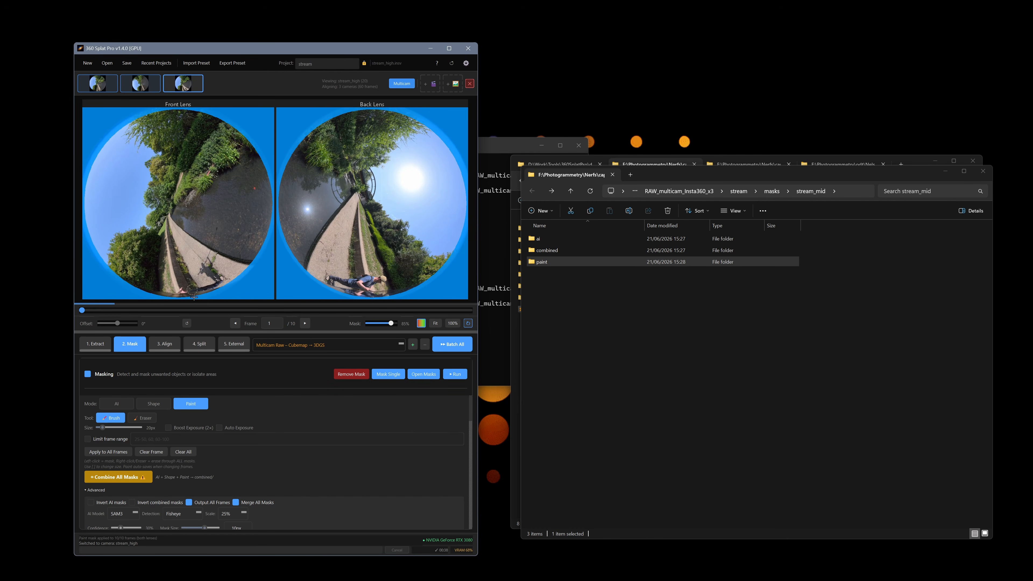
Paint both stream_high lens bottom edges and apply the mask to all frames.
{"action": "mouse_move", "coordinate": [203, 293]}
{"action": "left_mouse_down"}
{"action": "mouse_move", "coordinate": [124, 286]}
{"action": "mouse_move", "coordinate": [234, 285]}
{"action": "left_mouse_up"}
{"action": "mouse_move", "coordinate": [372, 295]}
{"action": "left_mouse_down"}
{"action": "mouse_move", "coordinate": [313, 286]}
{"action": "mouse_move", "coordinate": [412, 292]}
{"action": "left_mouse_up"}
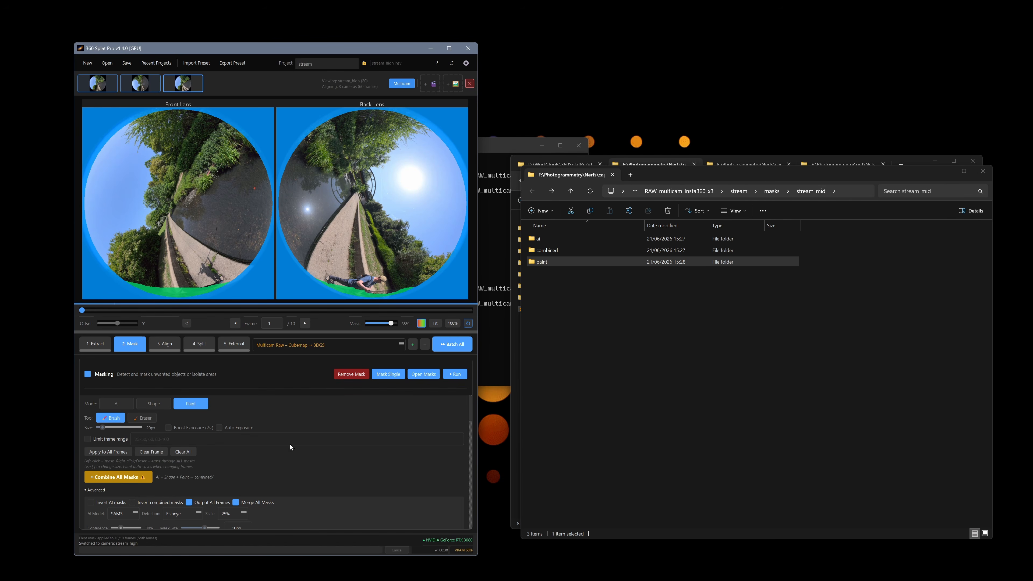
{"action": "mouse_move", "coordinate": [388, 293]}
{"action": "left_mouse_down"}
{"action": "mouse_move", "coordinate": [360, 294]}
{"action": "mouse_move", "coordinate": [416, 290]}
{"action": "left_mouse_up"}
{"action": "left_click", "coordinate": [107, 451]}
{"action": "left_click", "coordinate": [277, 323]}
Set the Shape mode Fisheye Circle mask to 100%, then return to AI mode.
{"action": "left_click", "coordinate": [162, 404]}
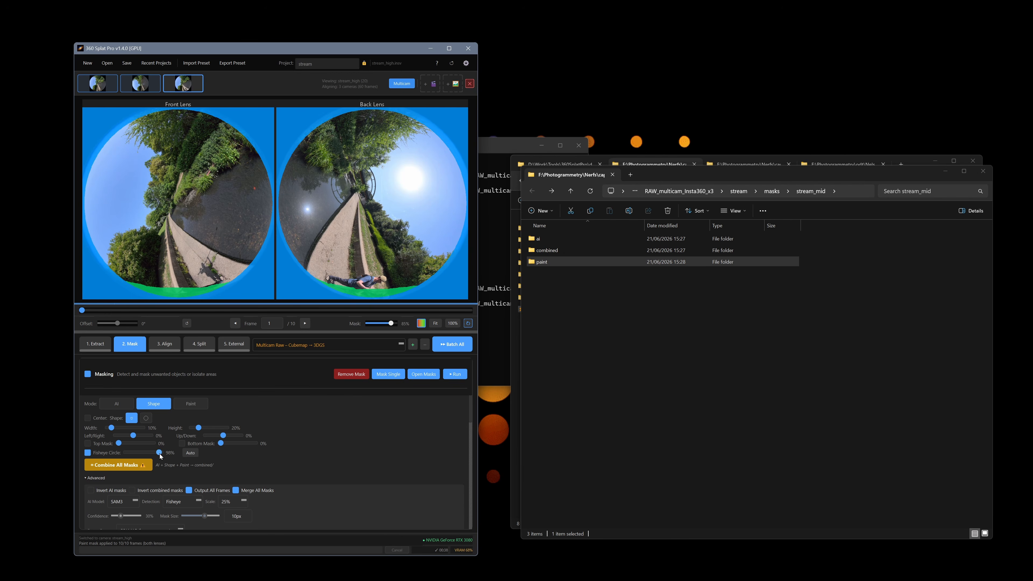
{"action": "left_click_drag", "start_coordinate": [160, 453], "coordinate": [179, 455]}
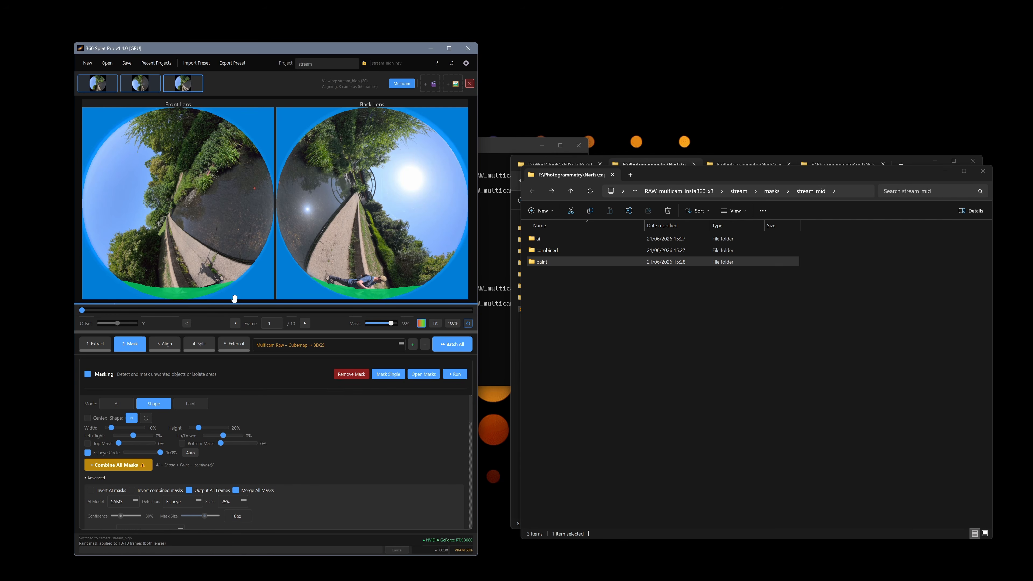
{"action": "left_click", "coordinate": [116, 405]}
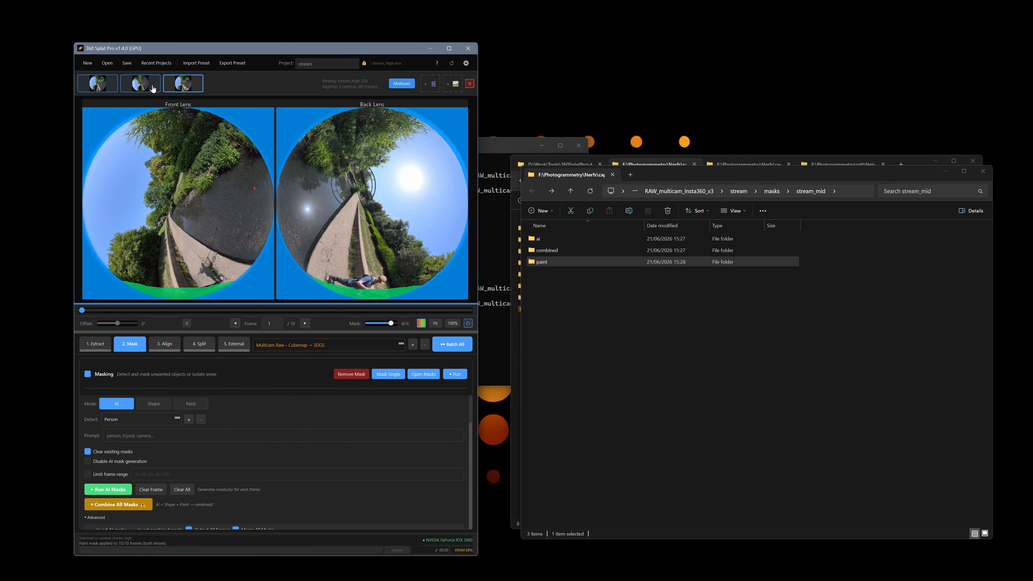
Start the Batch All Person-masking run and place the console log beside the app.
{"action": "left_click", "coordinate": [103, 88]}
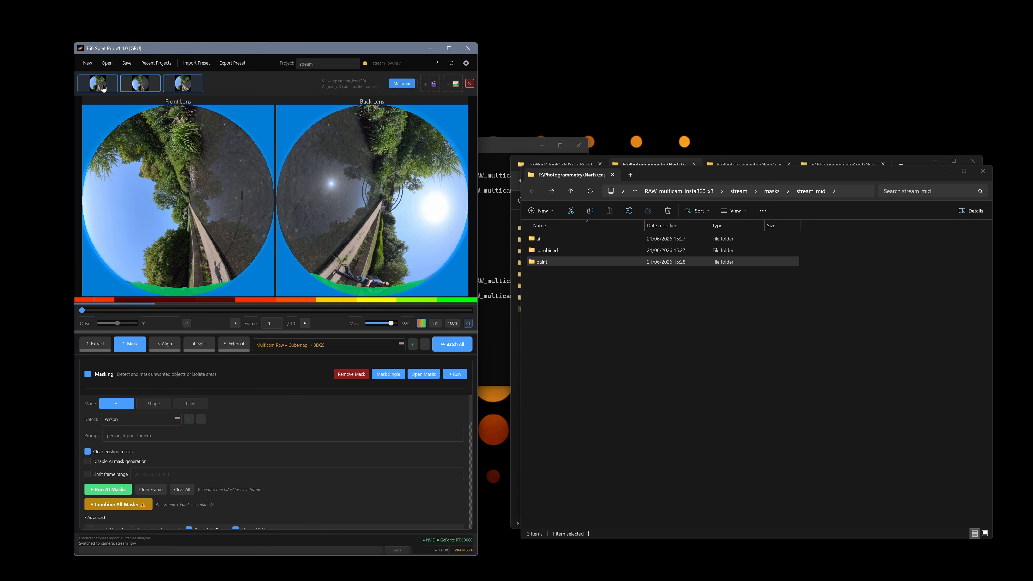
{"action": "left_click", "coordinate": [104, 88]}
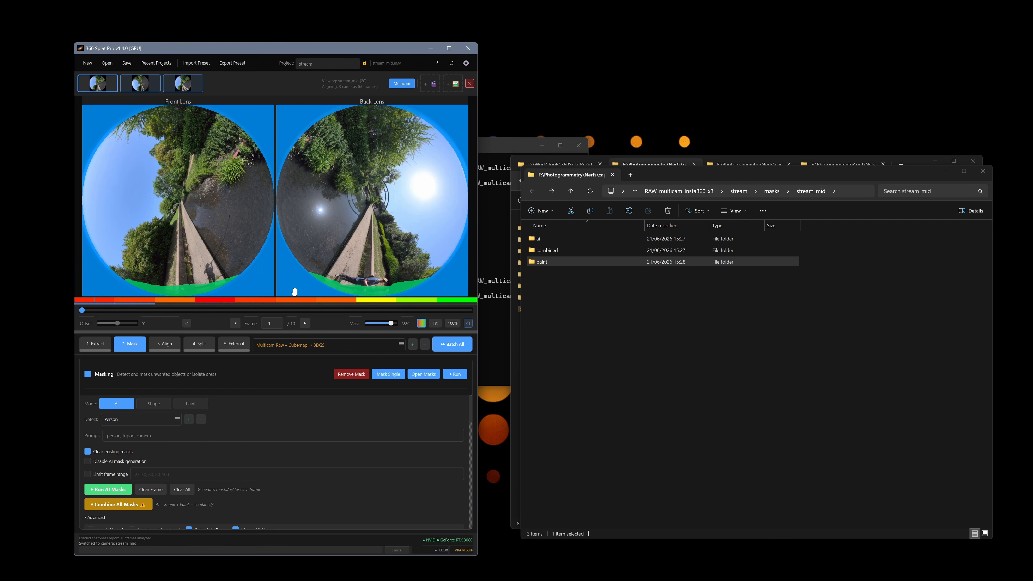
{"action": "left_click", "coordinate": [452, 344]}
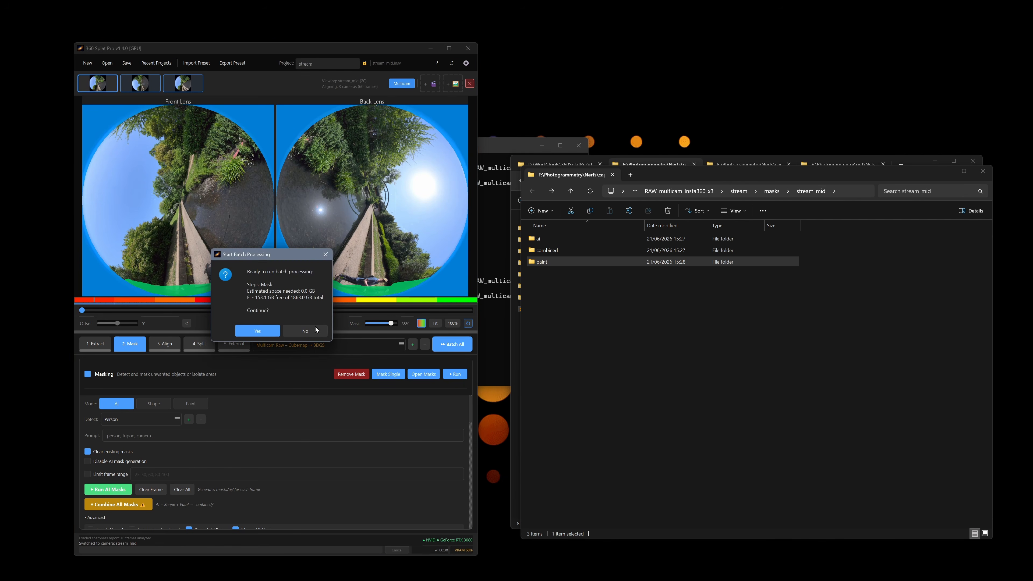
{"action": "left_click", "coordinate": [267, 331]}
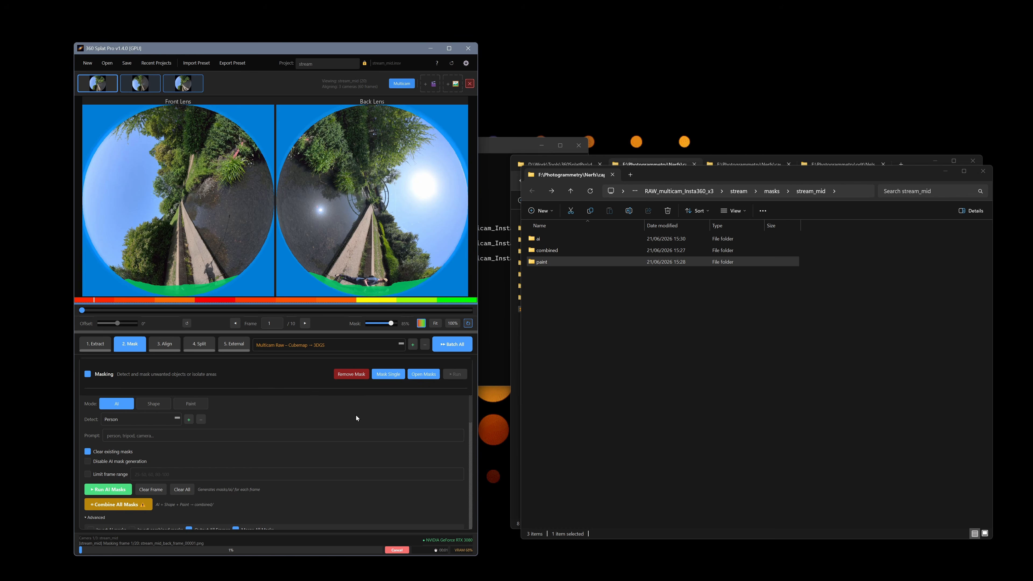
{"action": "left_click_drag", "start_coordinate": [522, 154], "coordinate": [888, 88]}
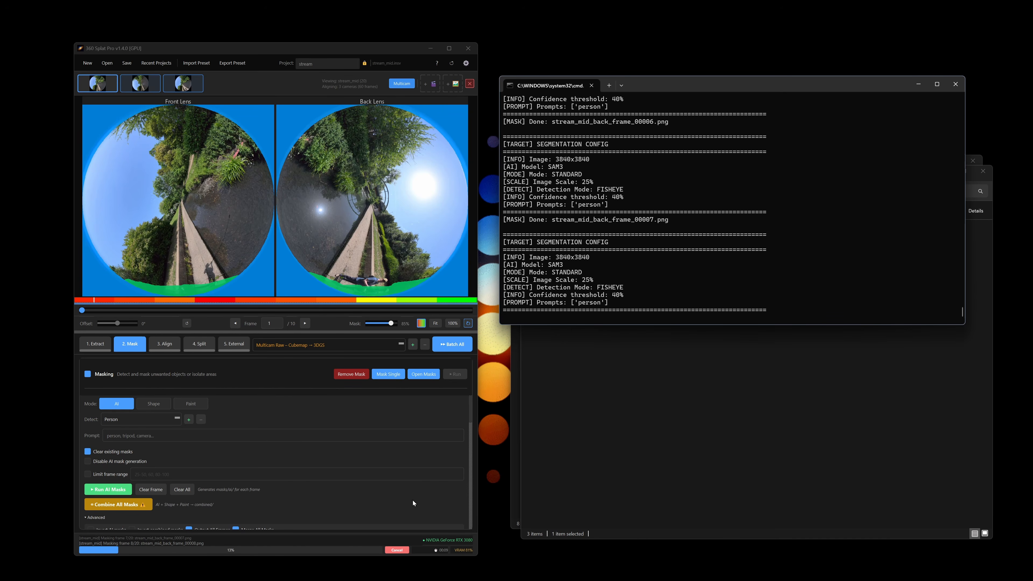
Cancel the running batch masking and try the Detect presets, settling back on Person.
{"action": "left_click", "coordinate": [399, 550]}
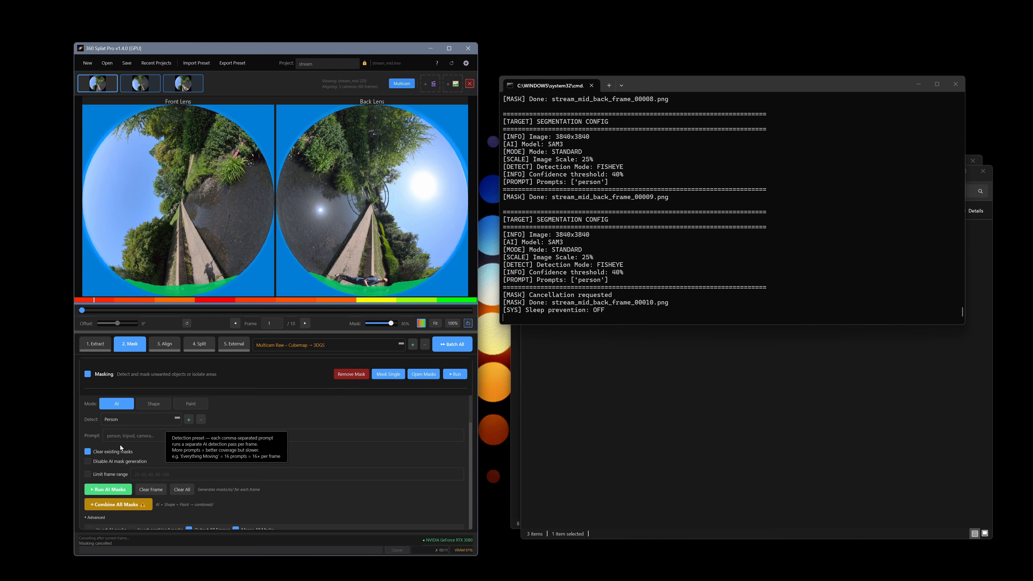
{"action": "left_click", "coordinate": [159, 437]}
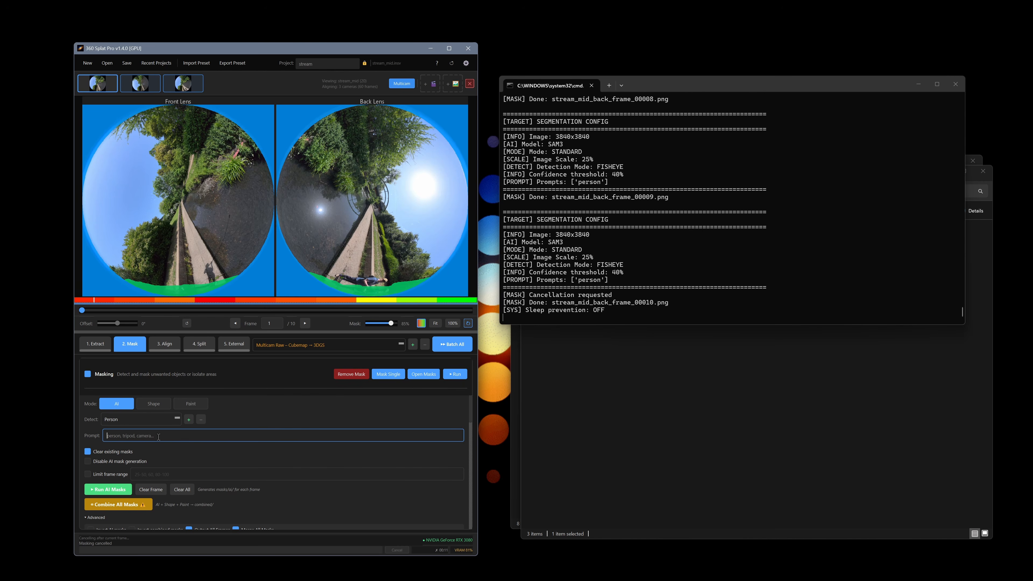
{"action": "left_click", "coordinate": [135, 419]}
{"action": "left_click", "coordinate": [133, 431]}
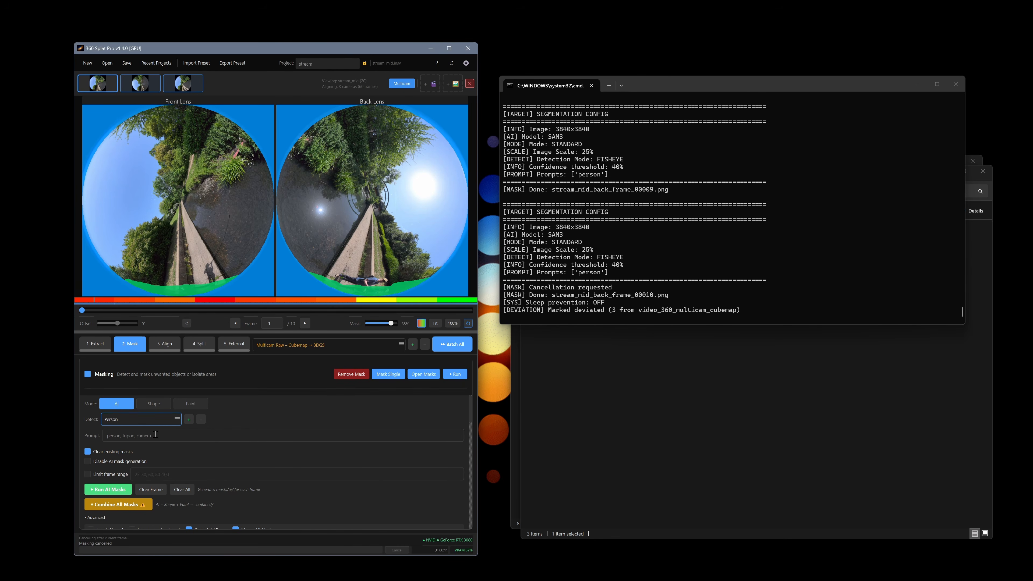
{"action": "left_click", "coordinate": [177, 435]}
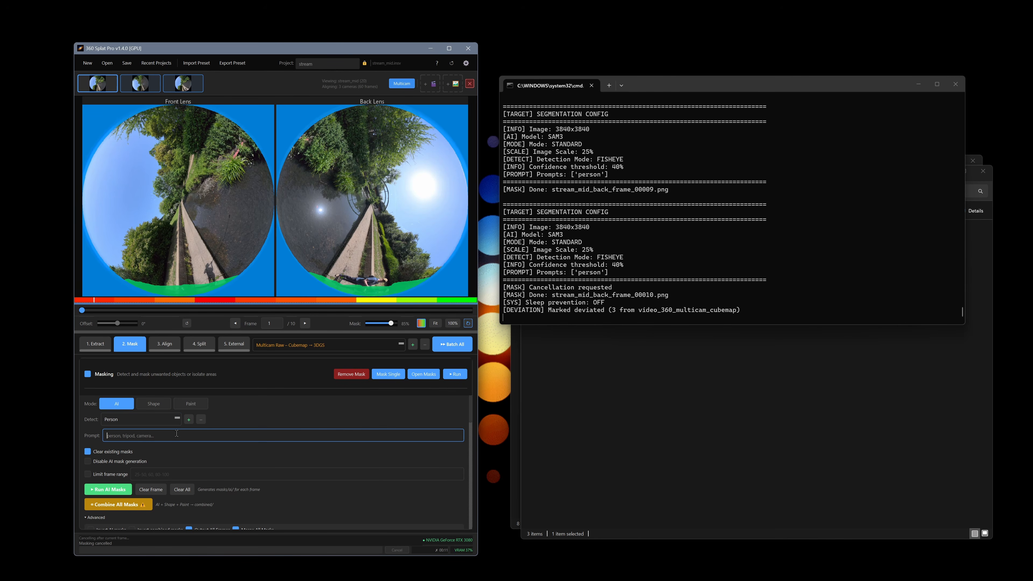
{"action": "left_click", "coordinate": [144, 422]}
{"action": "left_click", "coordinate": [139, 435]}
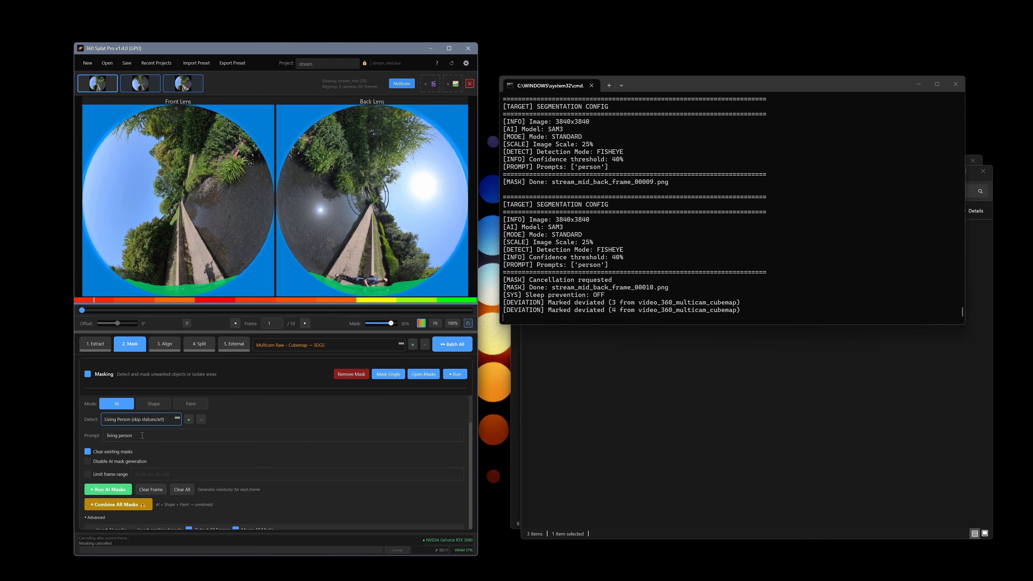
{"action": "left_click", "coordinate": [147, 419]}
{"action": "left_click", "coordinate": [143, 432]}
Extend the prompt to 'person, backback' and mask the current frame with Mask Single.
{"action": "left_click", "coordinate": [238, 432]}
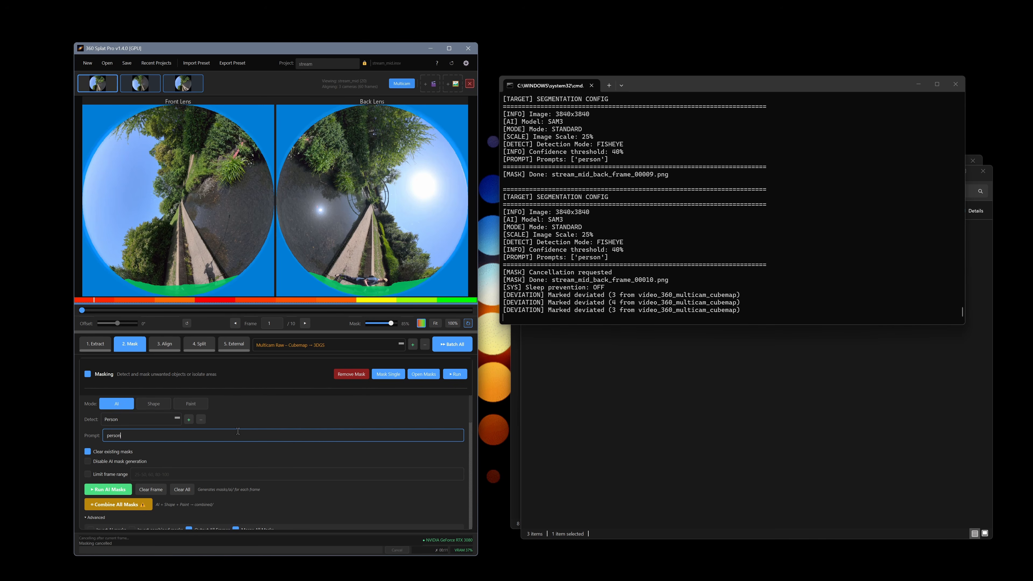
{"action": "type", "text": ", backback"}
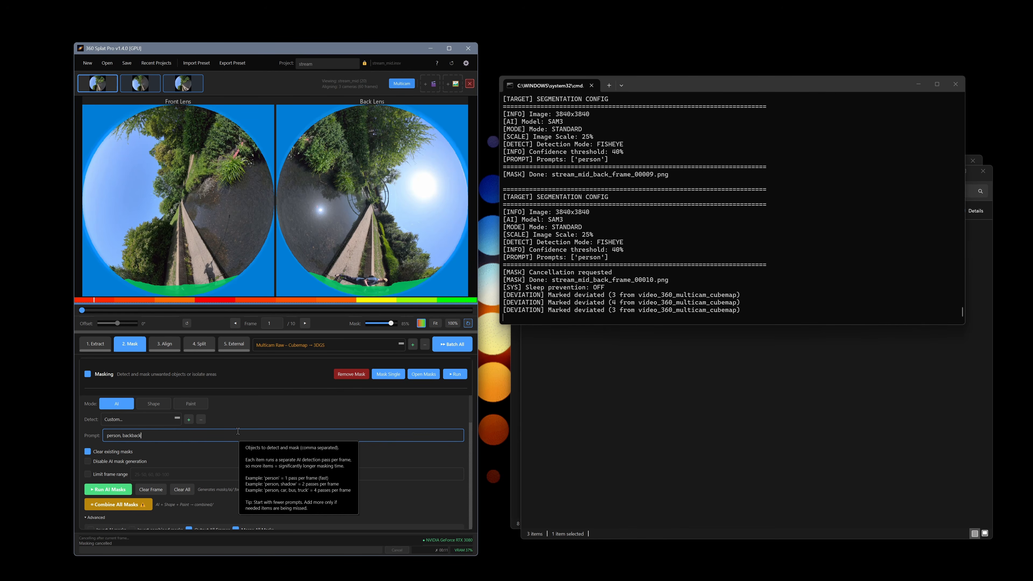
{"action": "left_click", "coordinate": [385, 374]}
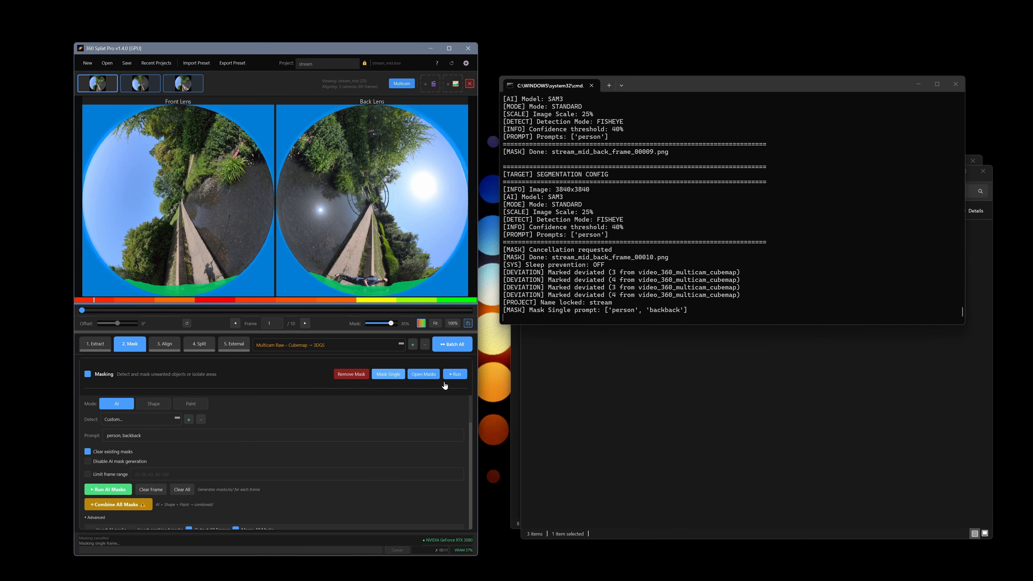
Correct 'backback' to 'rucksack' in the prompt and re-mask the current frame.
{"action": "left_click_drag", "start_coordinate": [586, 220], "coordinate": [692, 221]}
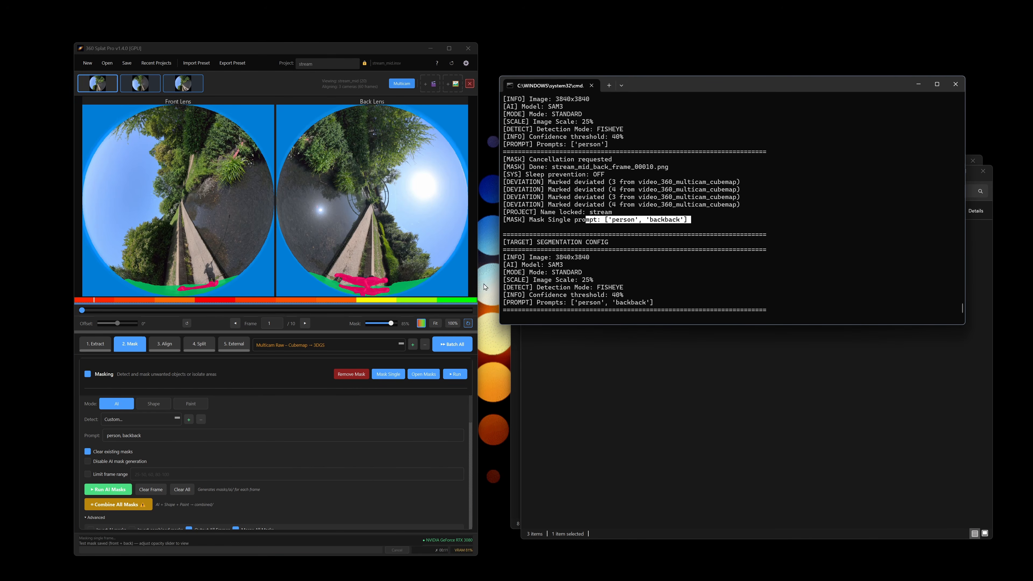
{"action": "double_click", "coordinate": [129, 434]}
{"action": "type", "text": "rucks"}
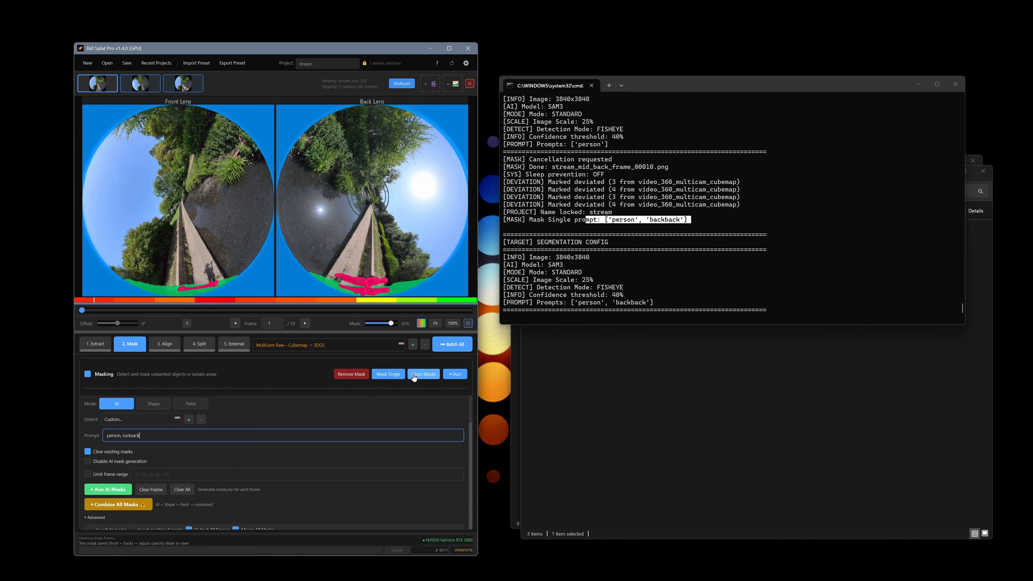
{"action": "left_click", "coordinate": [388, 377]}
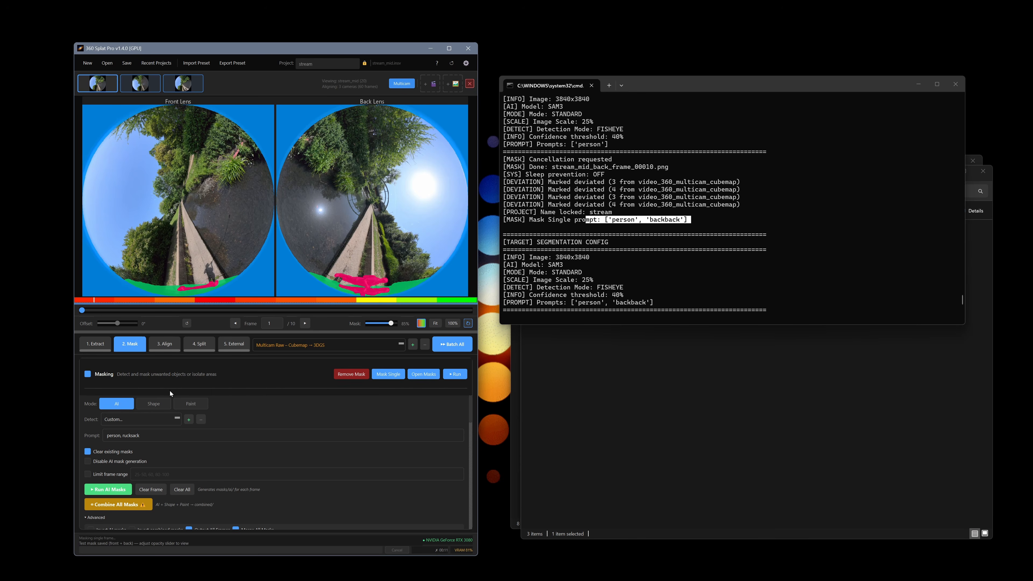
Copy the 'person, rucksack' prompt into stream_low's empty prompt, then return to stream_mid.
{"action": "left_click", "coordinate": [175, 85]}
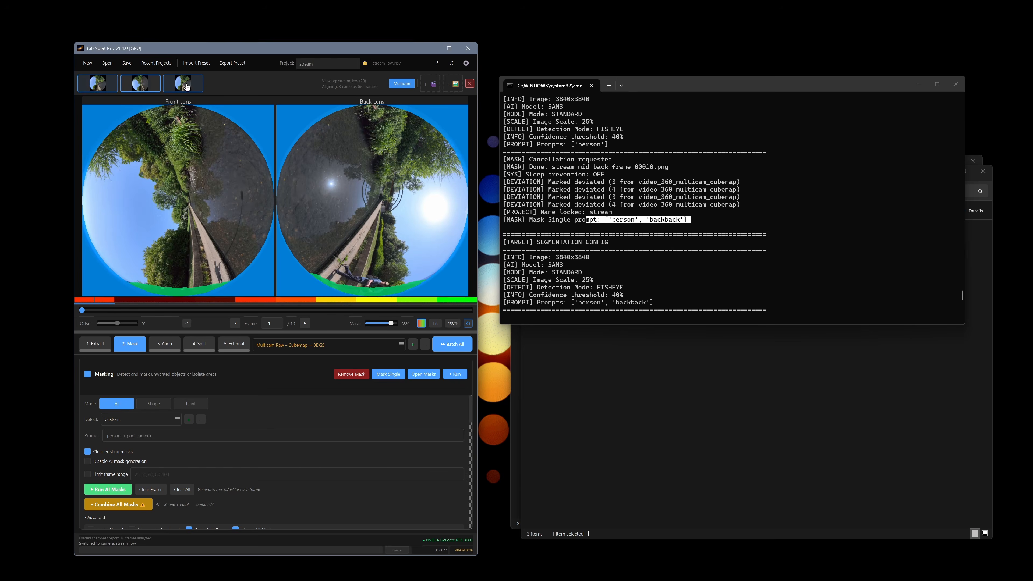
{"action": "left_click", "coordinate": [138, 87]}
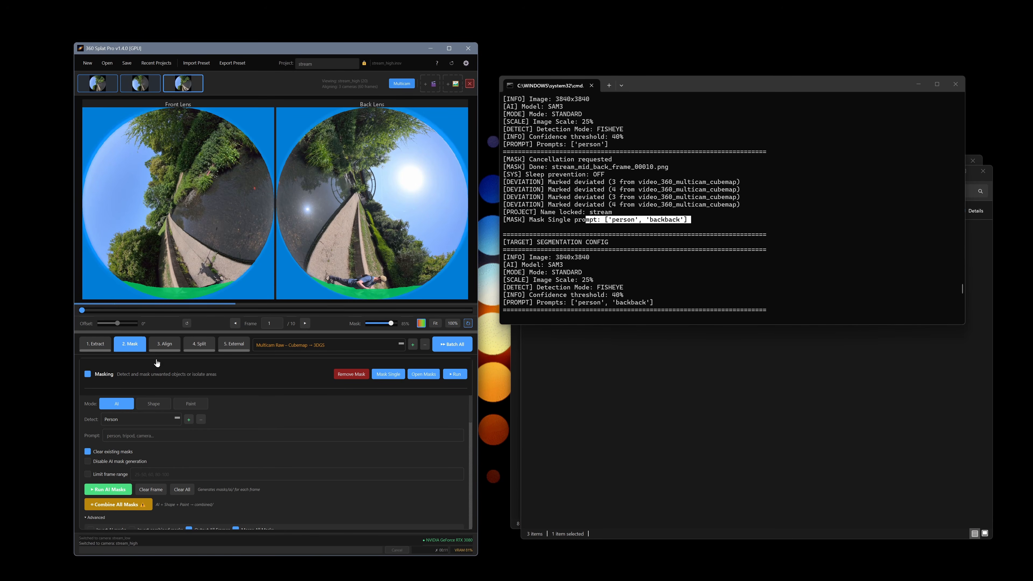
{"action": "left_click_drag", "start_coordinate": [160, 438], "coordinate": [25, 418]}
{"action": "key", "text": "ctrl+c"}
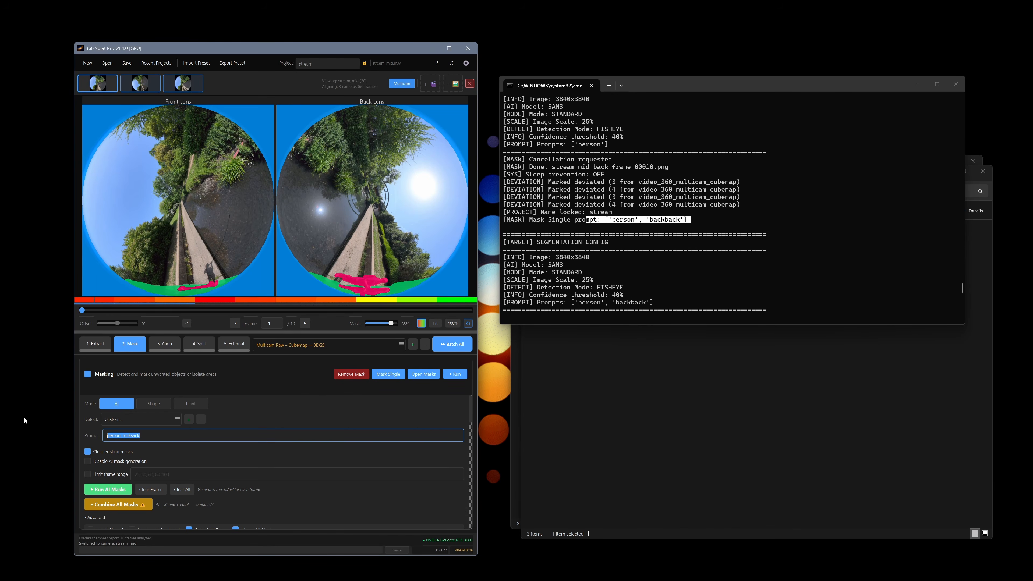
{"action": "left_click", "coordinate": [137, 84]}
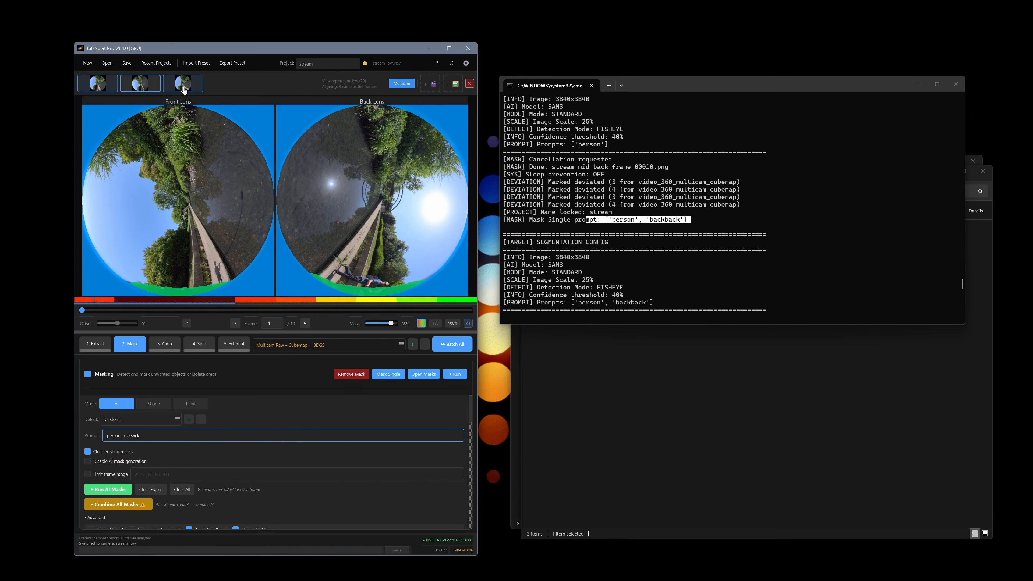
{"action": "left_click", "coordinate": [152, 434]}
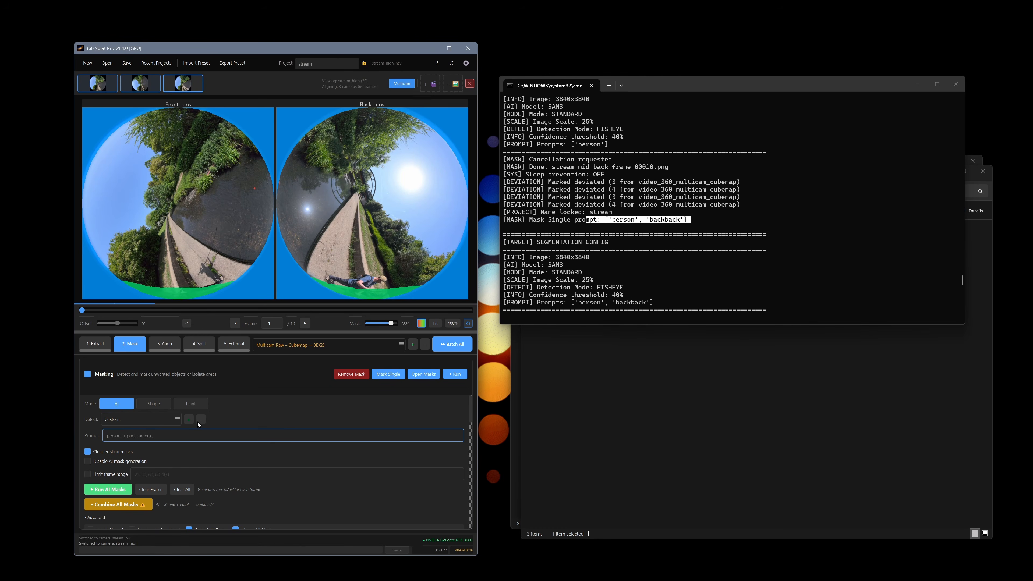
{"action": "key", "text": "ctrl+v"}
{"action": "left_click", "coordinate": [99, 84]}
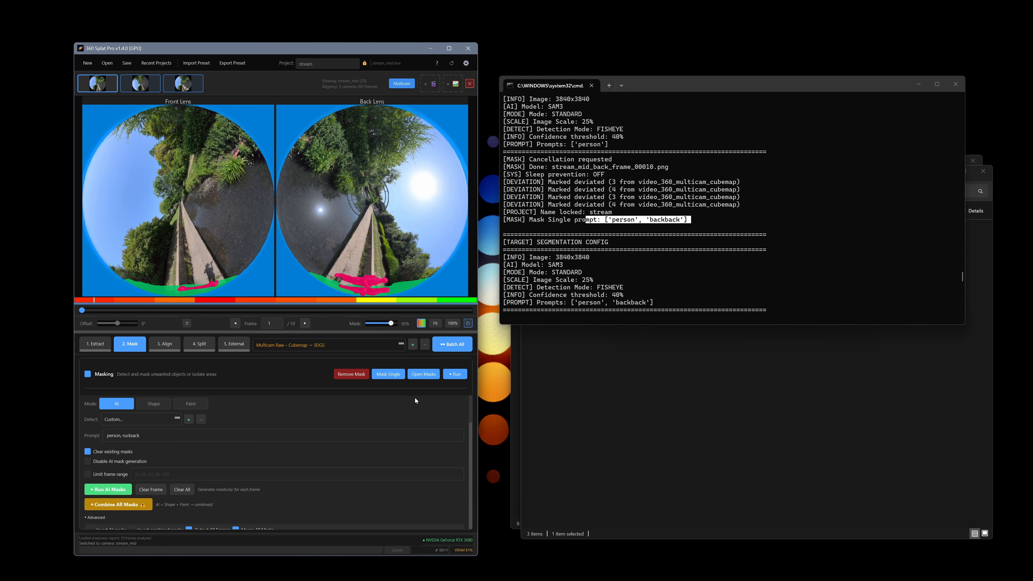
Cancel Save Workflow and leave the Multicam Raw → Cubemap → 3DGS preset unchanged.
{"action": "left_click", "coordinate": [413, 345]}
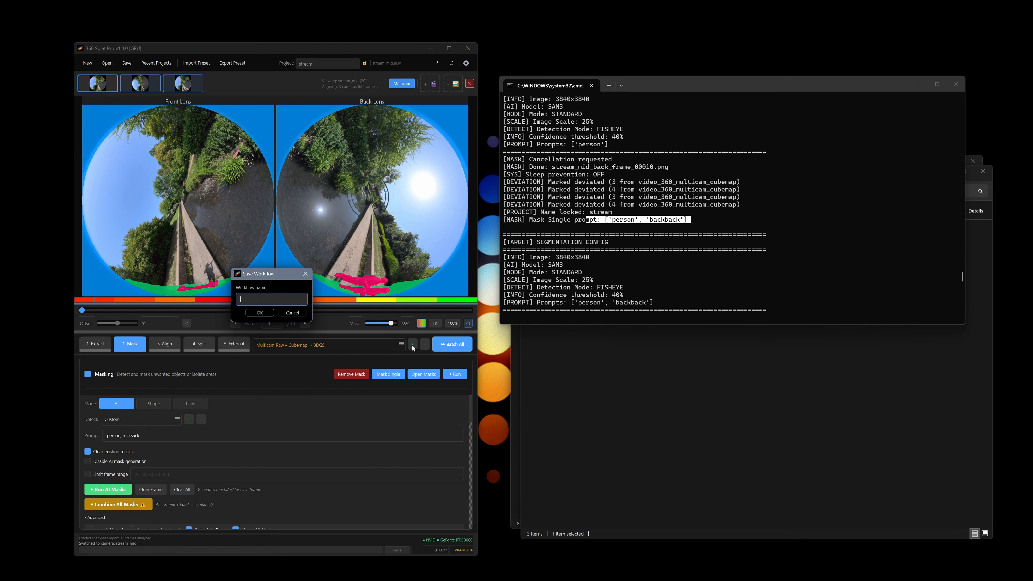
{"action": "left_click", "coordinate": [292, 313]}
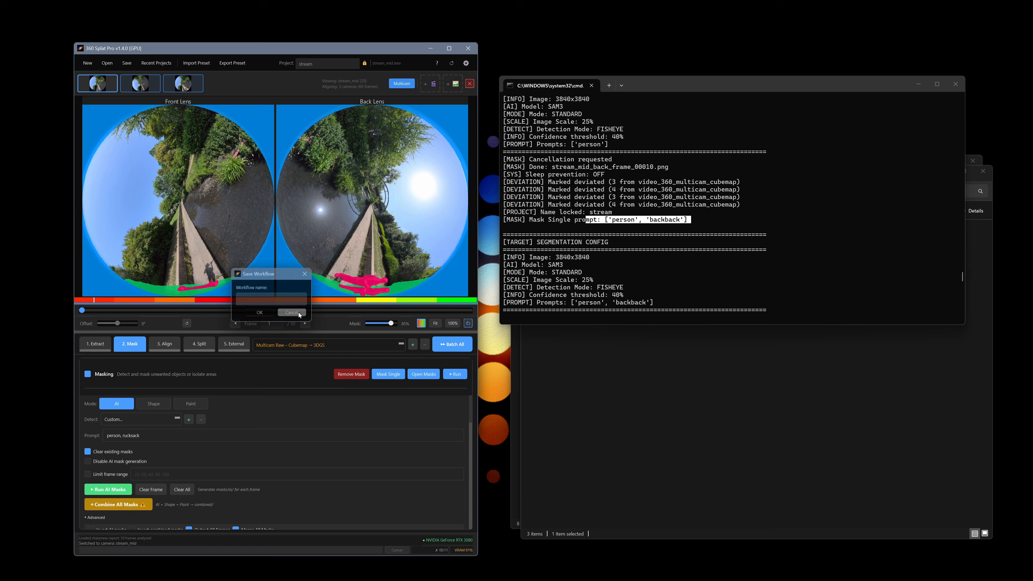
{"action": "left_click", "coordinate": [312, 342]}
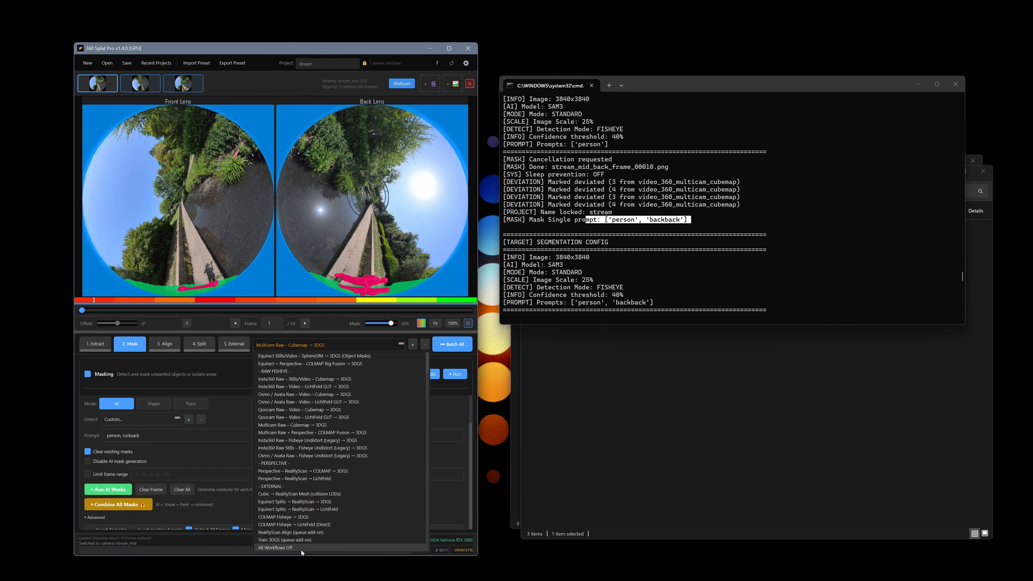
{"action": "left_click", "coordinate": [475, 360]}
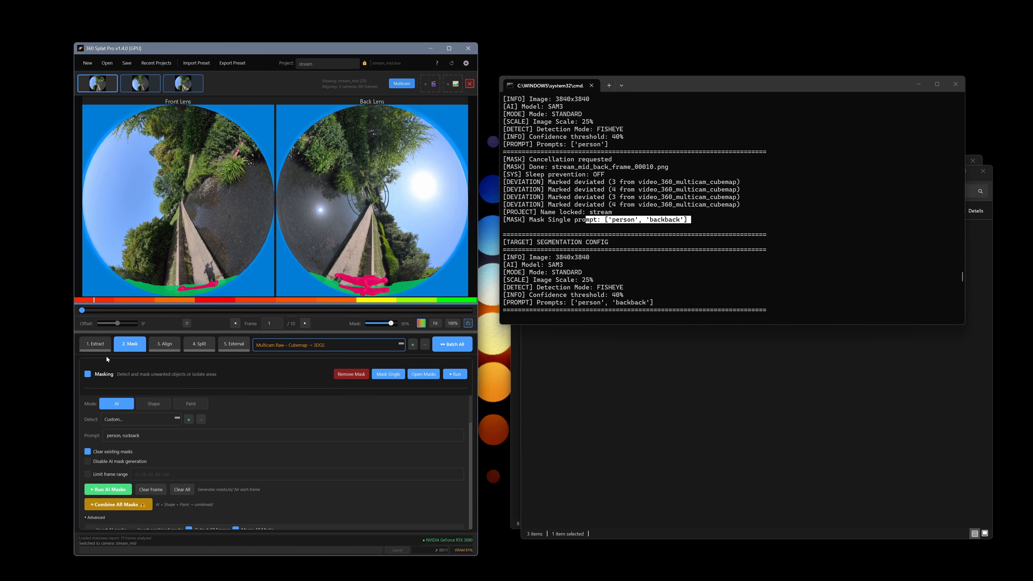
Start and confirm a Batch All masking run, then inspect the masks on frames 2 and 3.
{"action": "left_click", "coordinate": [452, 344]}
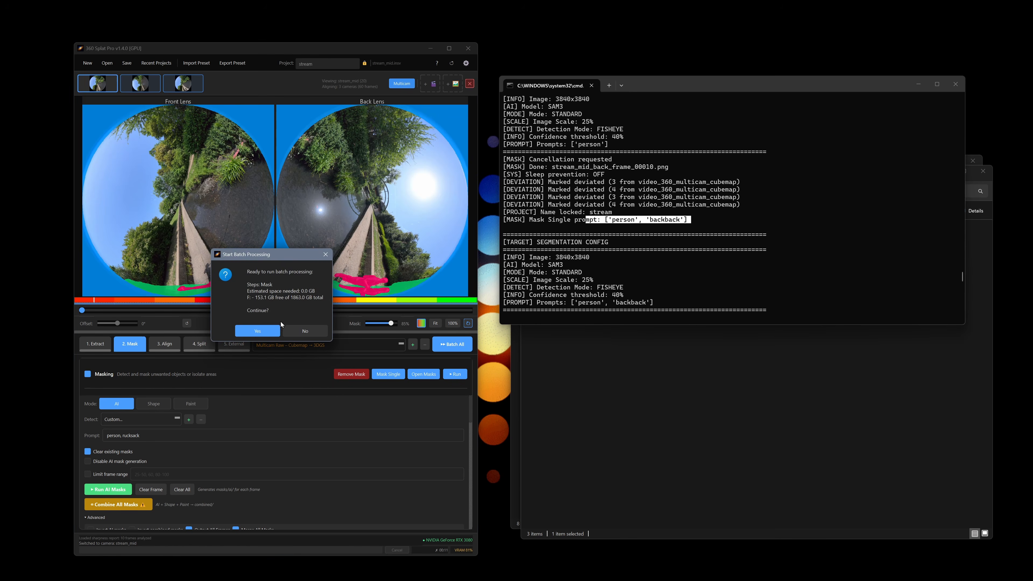
{"action": "left_click", "coordinate": [275, 330]}
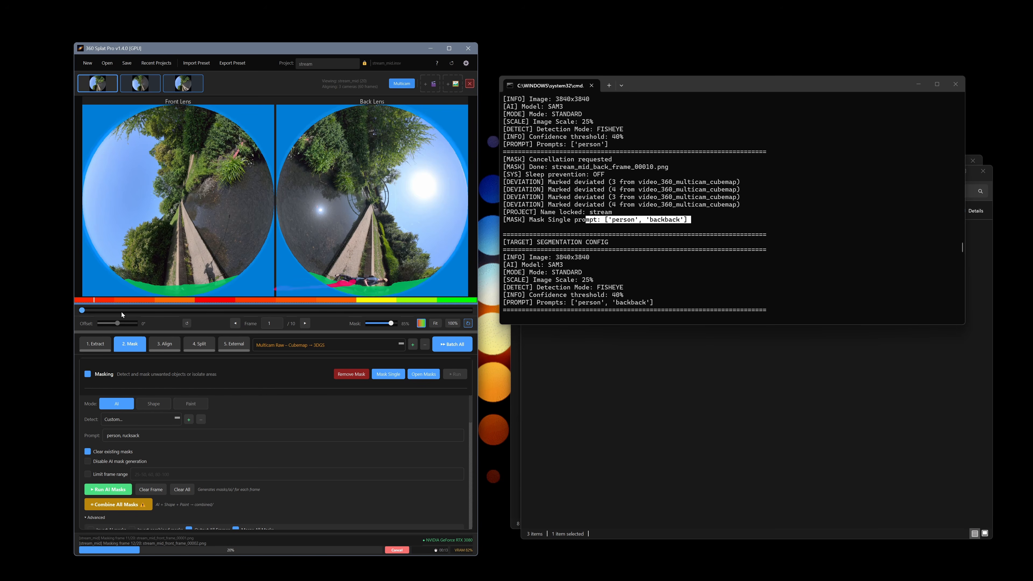
{"action": "left_click", "coordinate": [128, 312]}
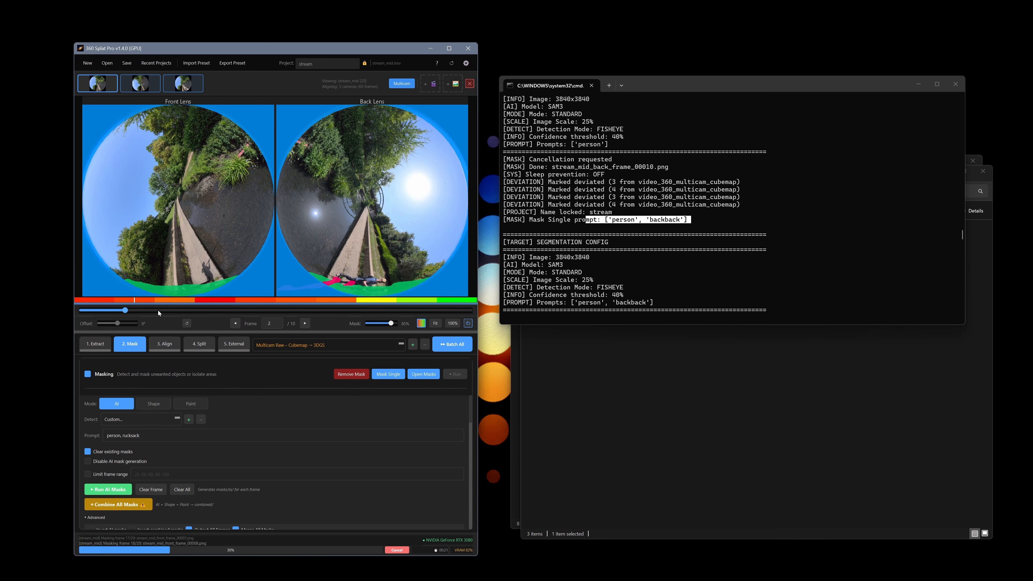
{"action": "left_click", "coordinate": [167, 311]}
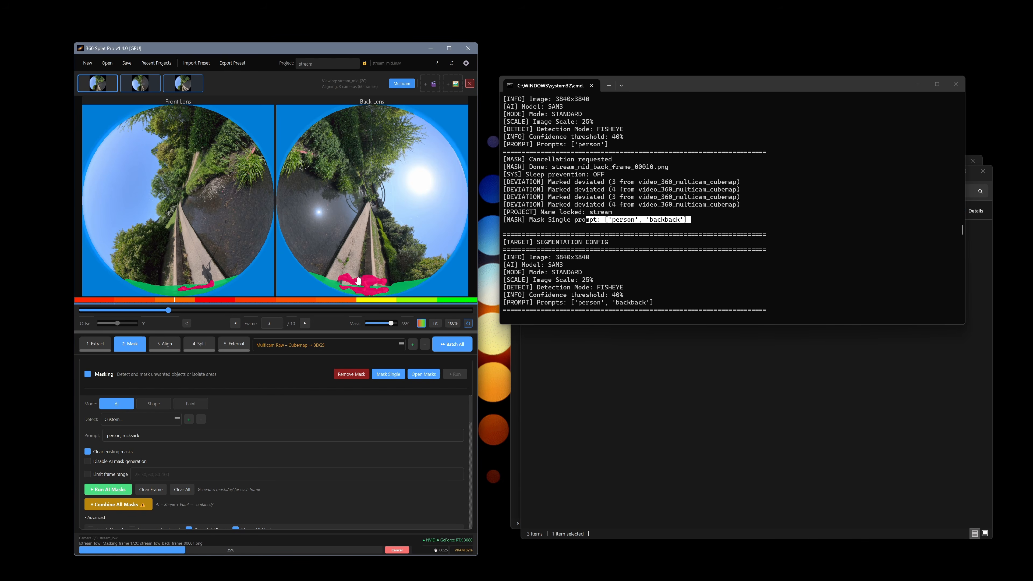
Switch to Paint mode and step through stream_mid and stream_low frames, ending on stream_mid.
{"action": "left_click", "coordinate": [196, 404]}
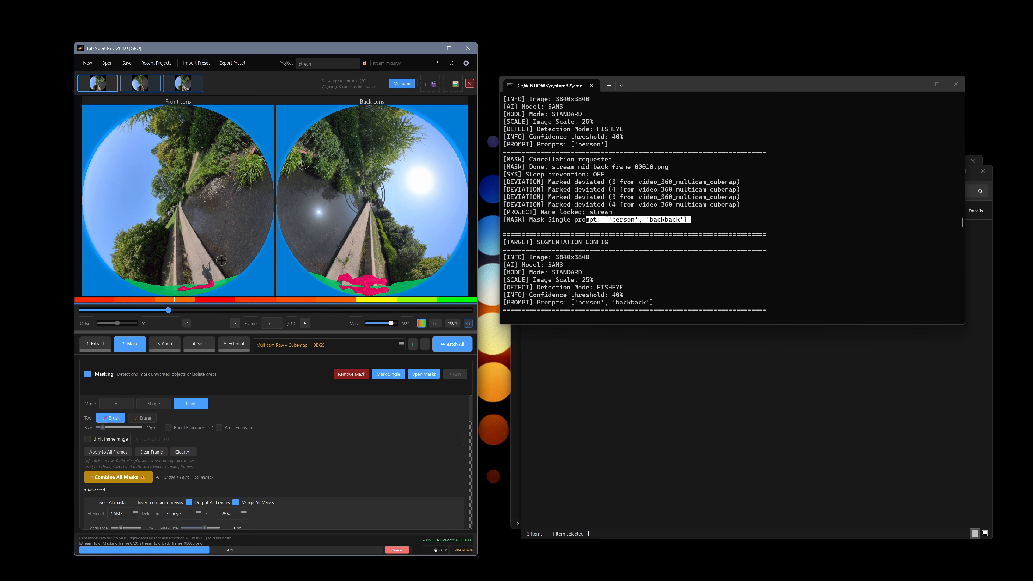
{"action": "key", "text": "Right"}
{"action": "key", "text": "Right"}
{"action": "key", "text": "Right"}
{"action": "key", "text": "Right"}
{"action": "key", "text": "Right"}
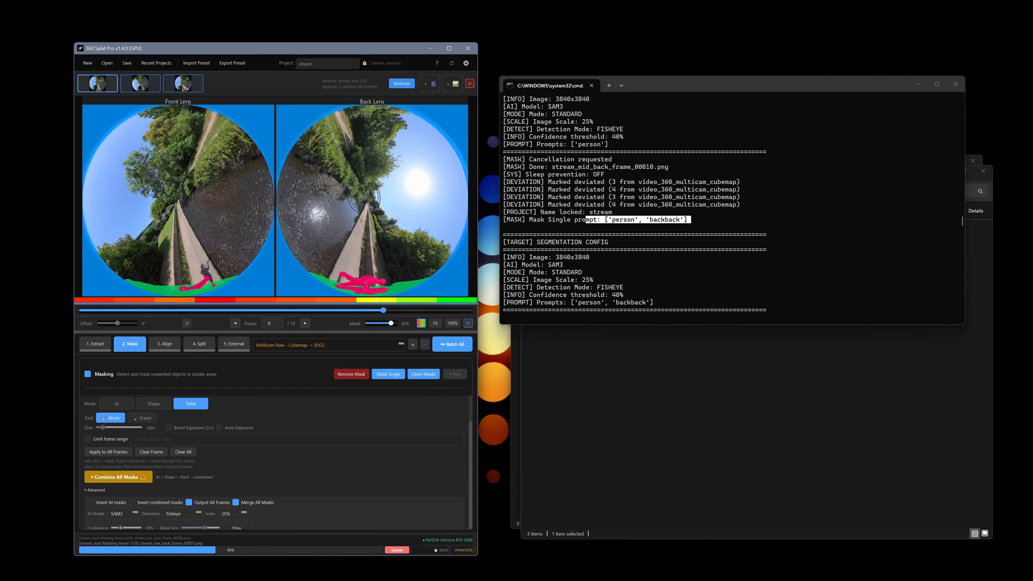
{"action": "key", "text": "Left"}
{"action": "key", "text": "Left"}
{"action": "key", "text": "Left"}
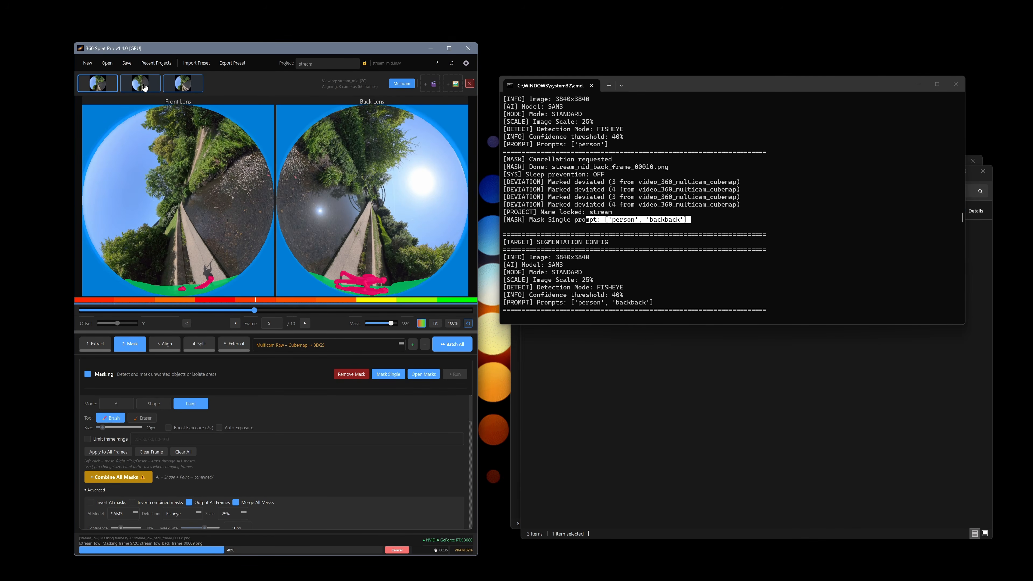
{"action": "left_click", "coordinate": [144, 87]}
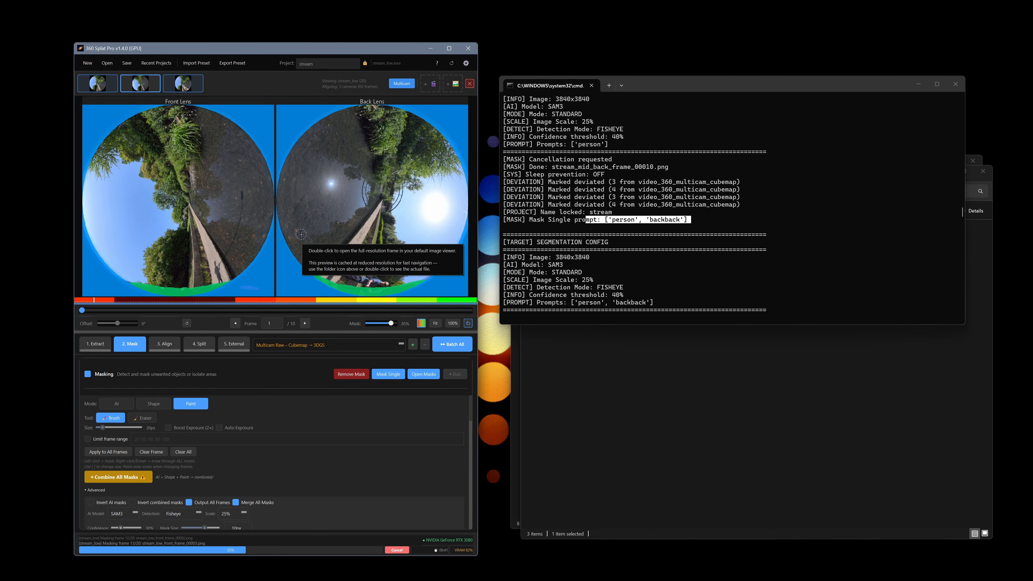
{"action": "key", "text": "Right"}
{"action": "key", "text": "Right"}
{"action": "key", "text": "Right"}
{"action": "key", "text": "Right"}
{"action": "key", "text": "Right"}
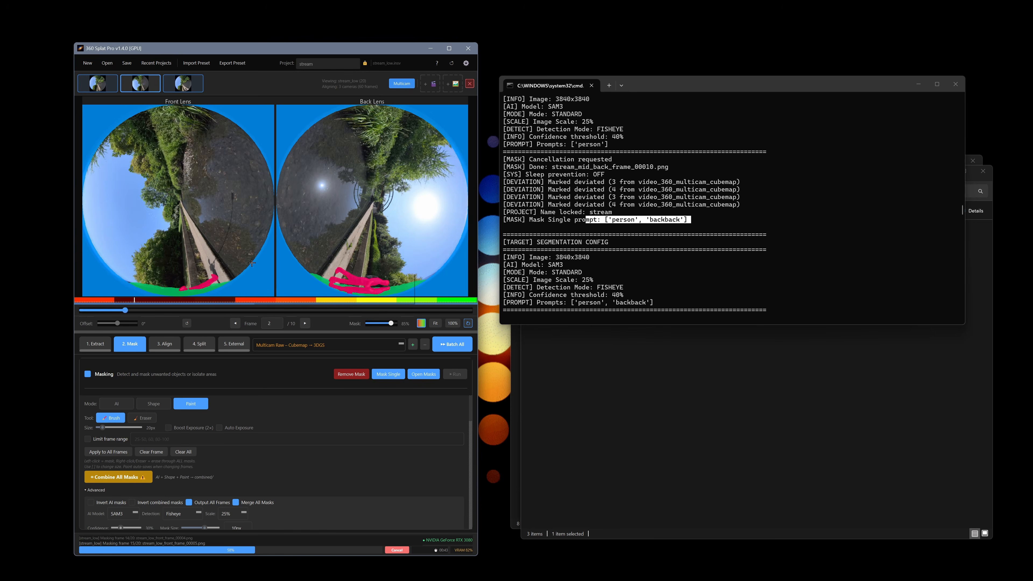
{"action": "key", "text": "Left"}
{"action": "key", "text": "Left"}
{"action": "key", "text": "Left"}
{"action": "key", "text": "Left"}
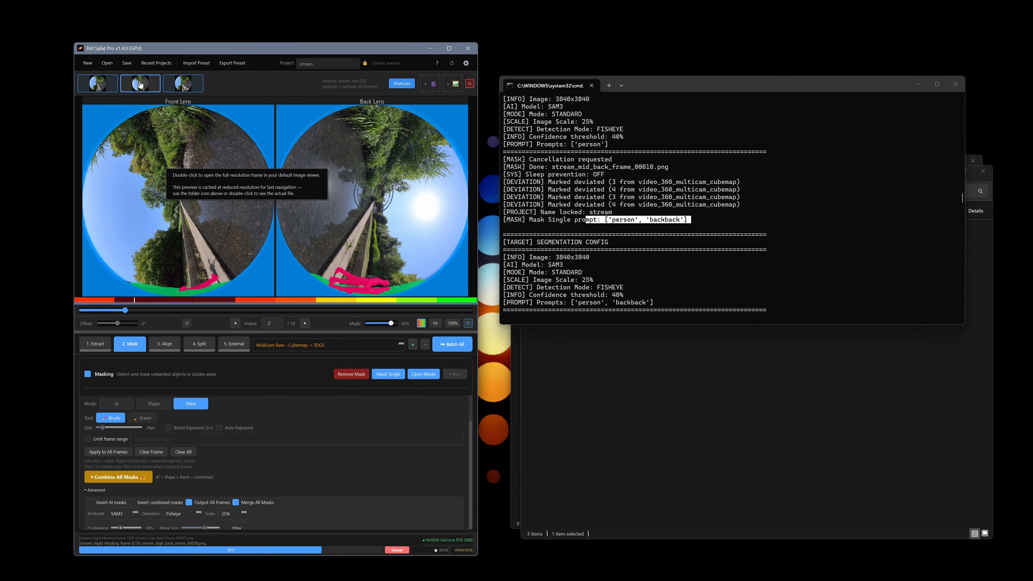
{"action": "left_click", "coordinate": [95, 88]}
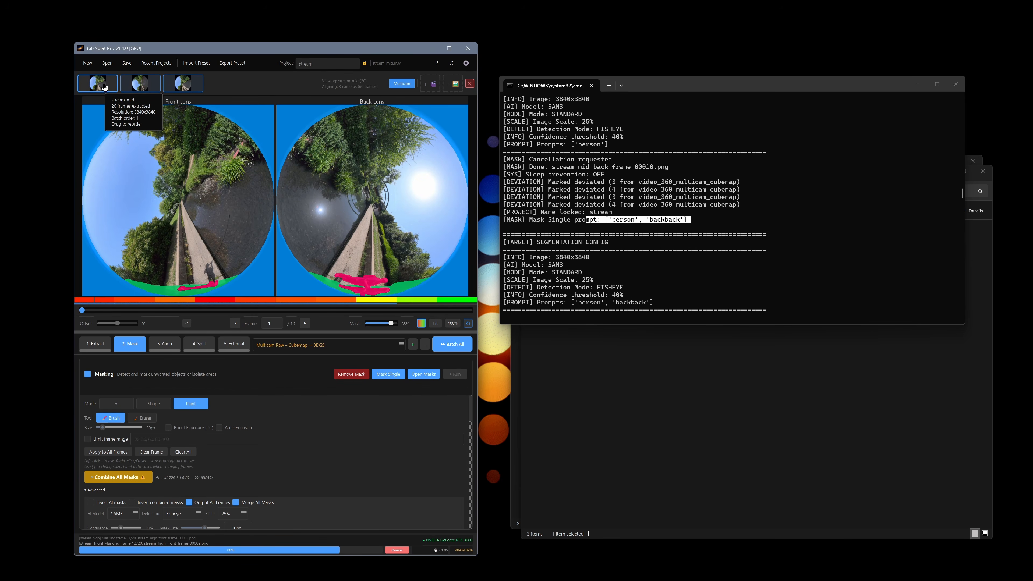
Navigate Explorer to the masks > stream_high > combined folder.
{"action": "left_click", "coordinate": [663, 458]}
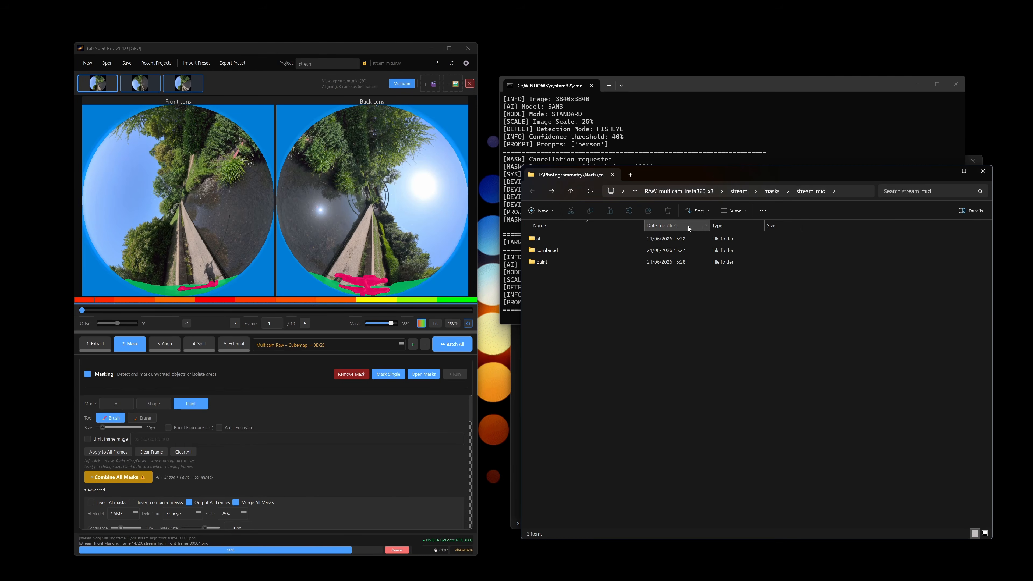
{"action": "left_click", "coordinate": [776, 192]}
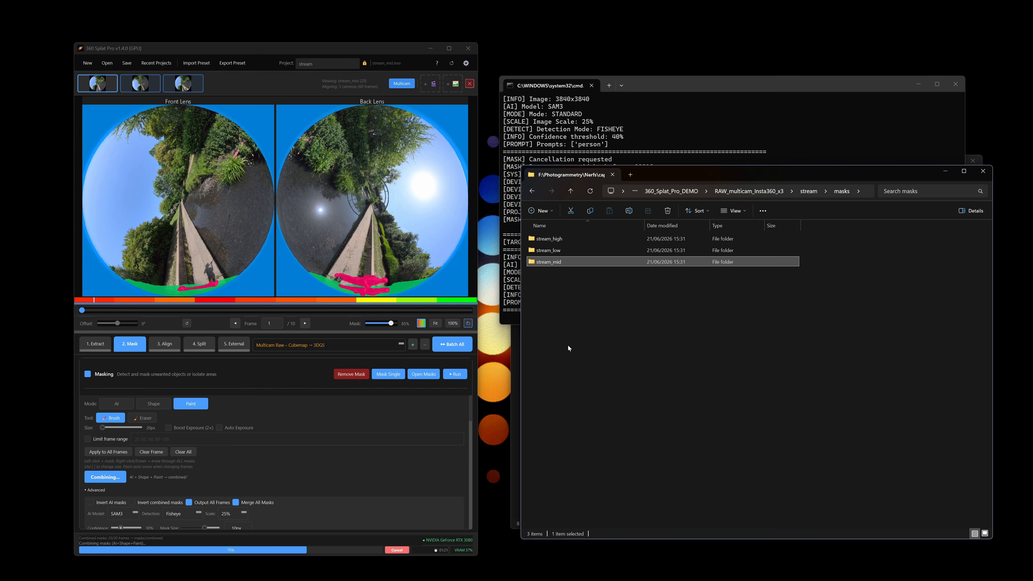
{"action": "double_click", "coordinate": [565, 242]}
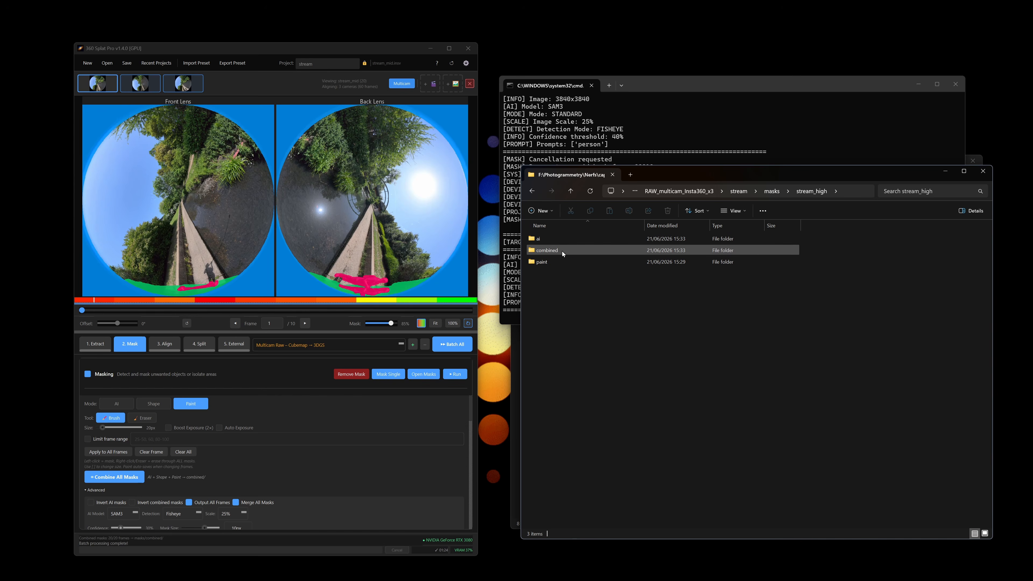
{"action": "double_click", "coordinate": [562, 251]}
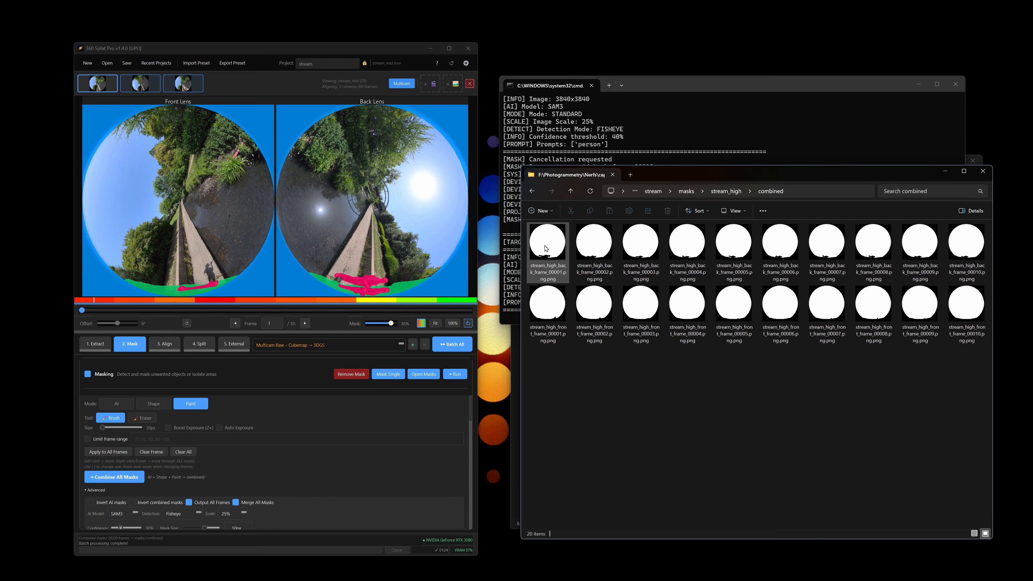
View the first combined back-lens mask full size, then go to the 5. External step.
{"action": "left_click", "coordinate": [558, 249]}
{"action": "double_click", "coordinate": [558, 249]}
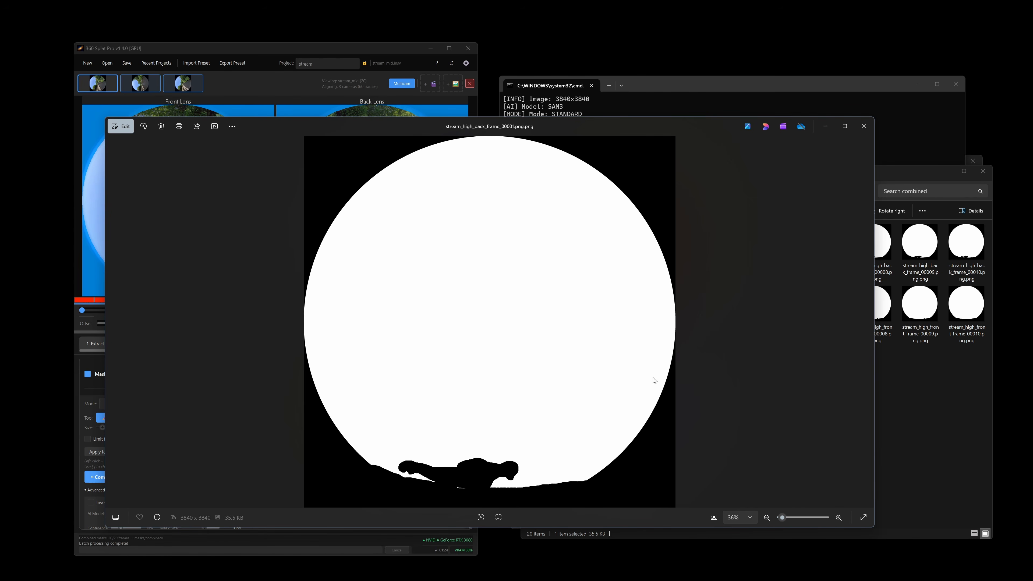
{"action": "left_click", "coordinate": [864, 126]}
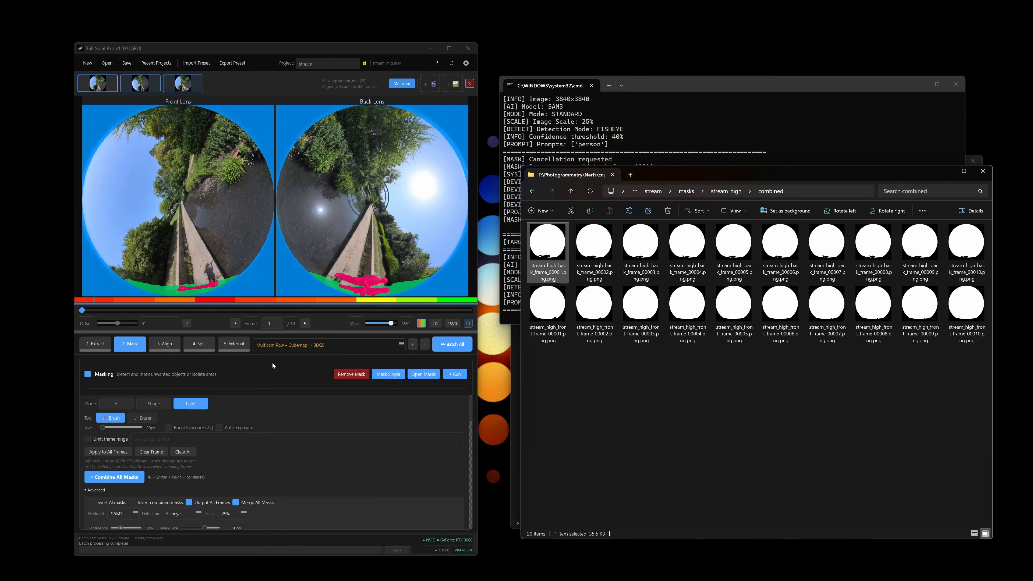
{"action": "left_click", "coordinate": [231, 344]}
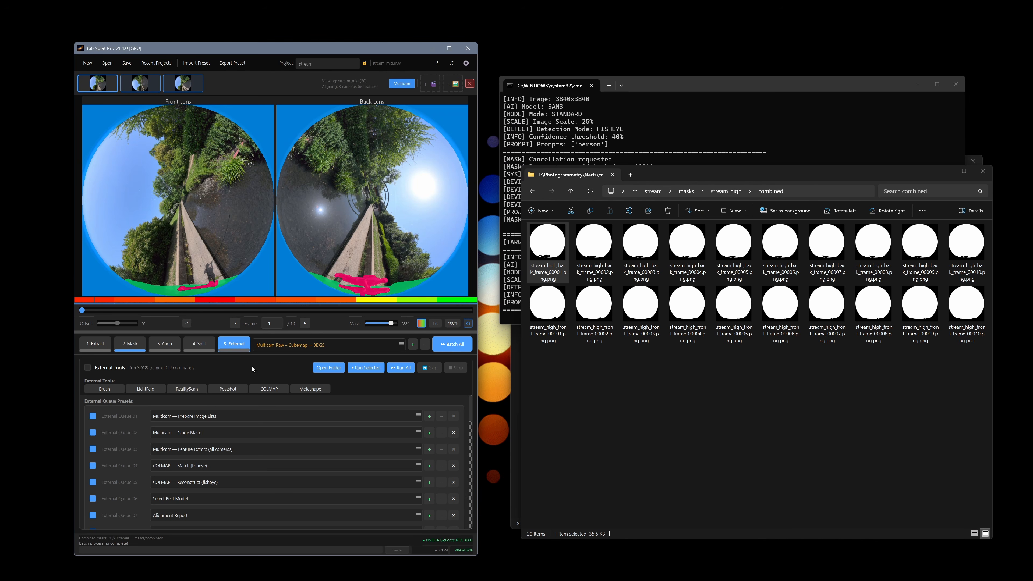
Enable External Tools and start a confirmed Batch All run.
{"action": "left_click", "coordinate": [88, 367]}
{"action": "left_click", "coordinate": [685, 195]}
{"action": "left_click", "coordinate": [685, 192]}
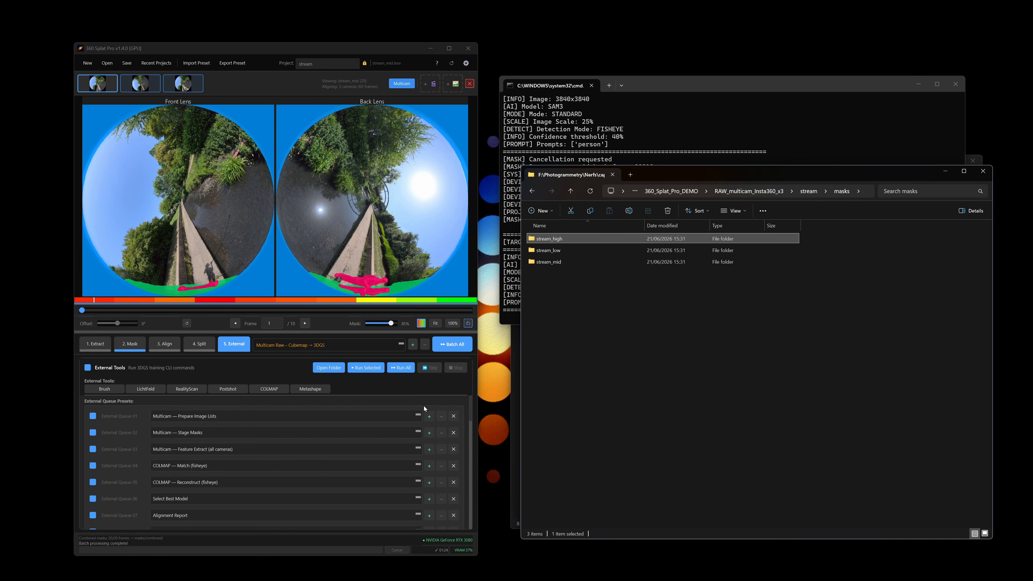
{"action": "left_click", "coordinate": [456, 347]}
{"action": "left_click", "coordinate": [258, 331]}
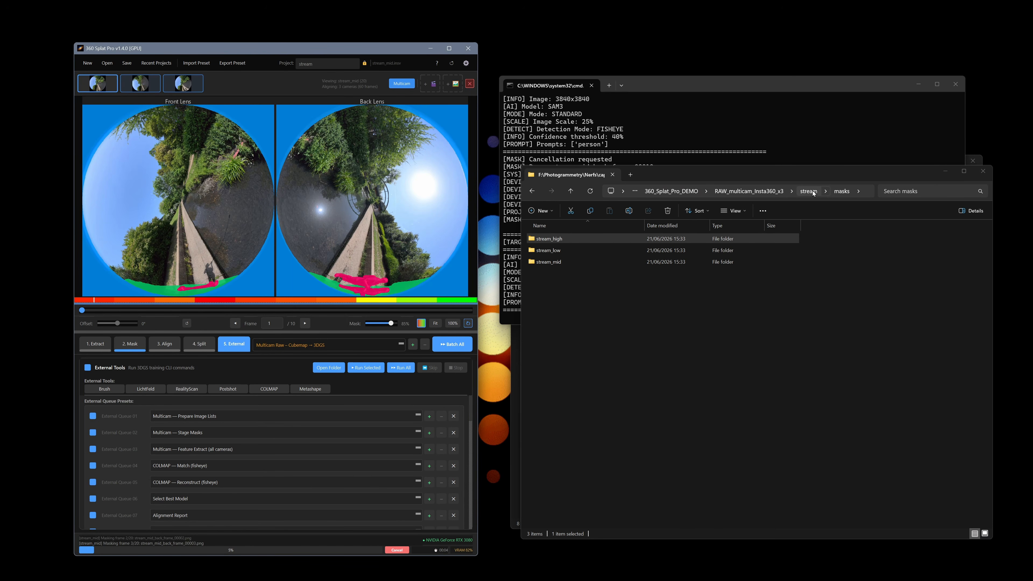
Navigate Explorer to RAW_multicam_Insta360_x3 > stream > external and select colmap_fisheye.
{"action": "left_click", "coordinate": [776, 195]}
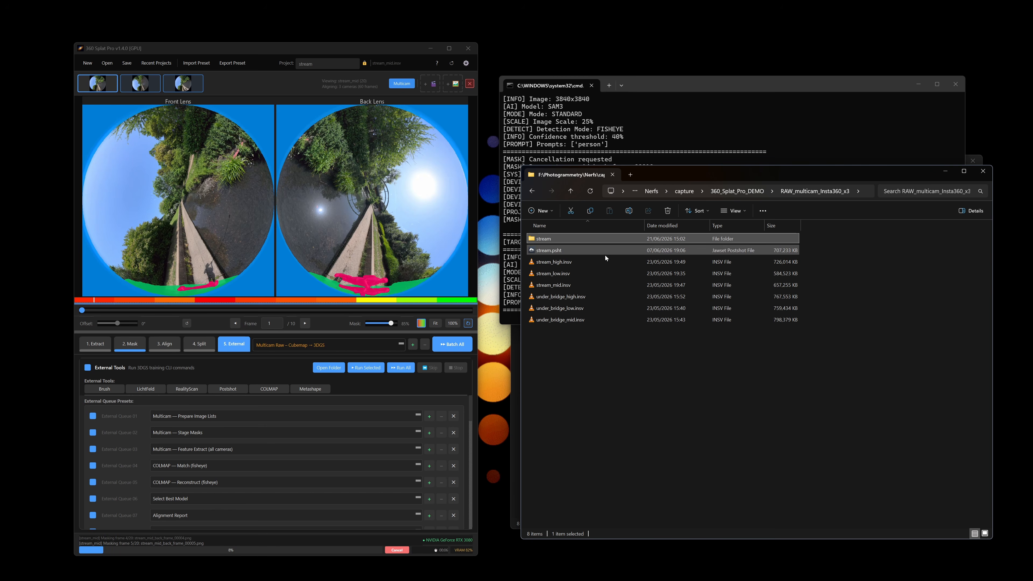
{"action": "left_click", "coordinate": [736, 191]}
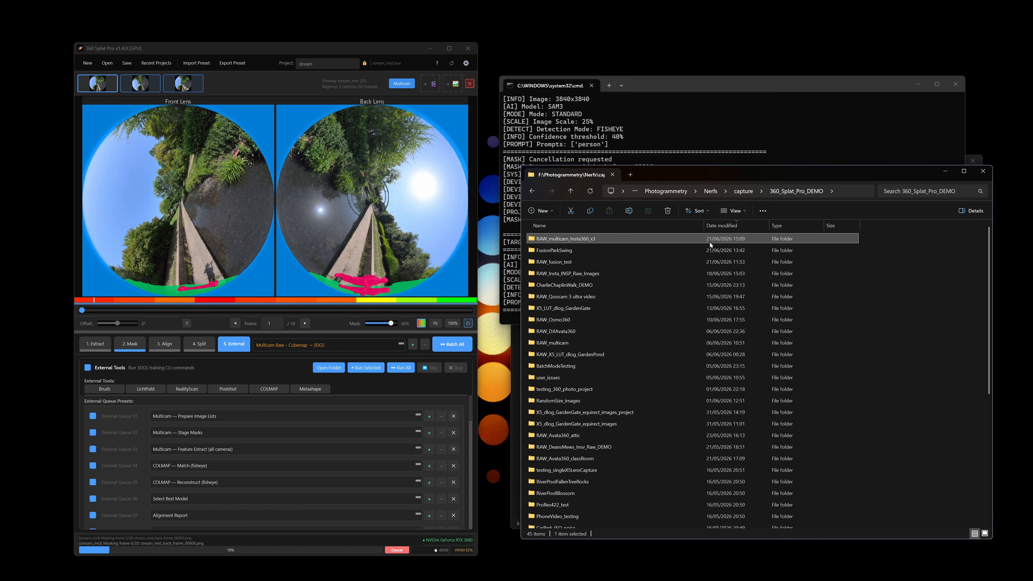
{"action": "double_click", "coordinate": [613, 238]}
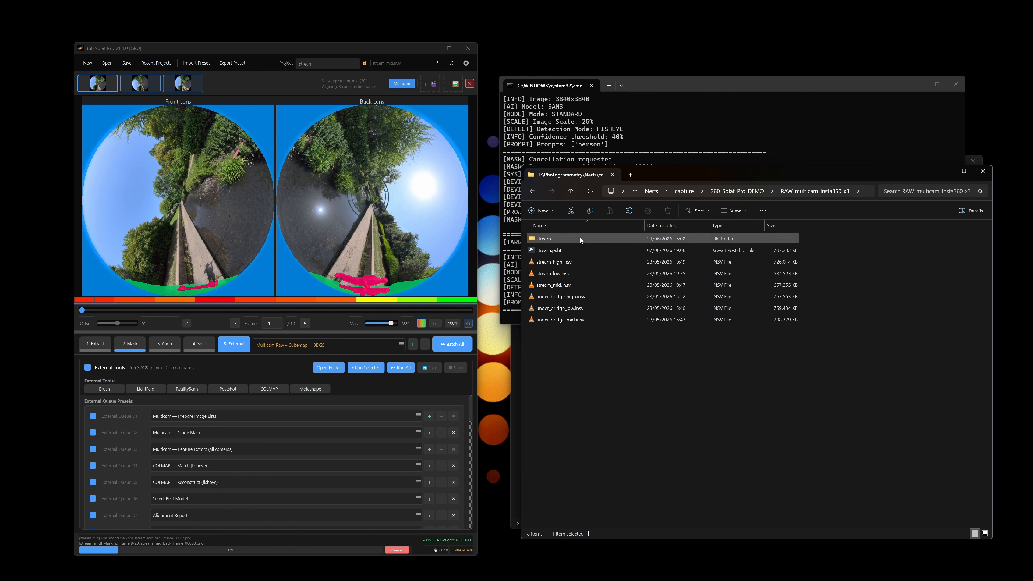
{"action": "double_click", "coordinate": [581, 237]}
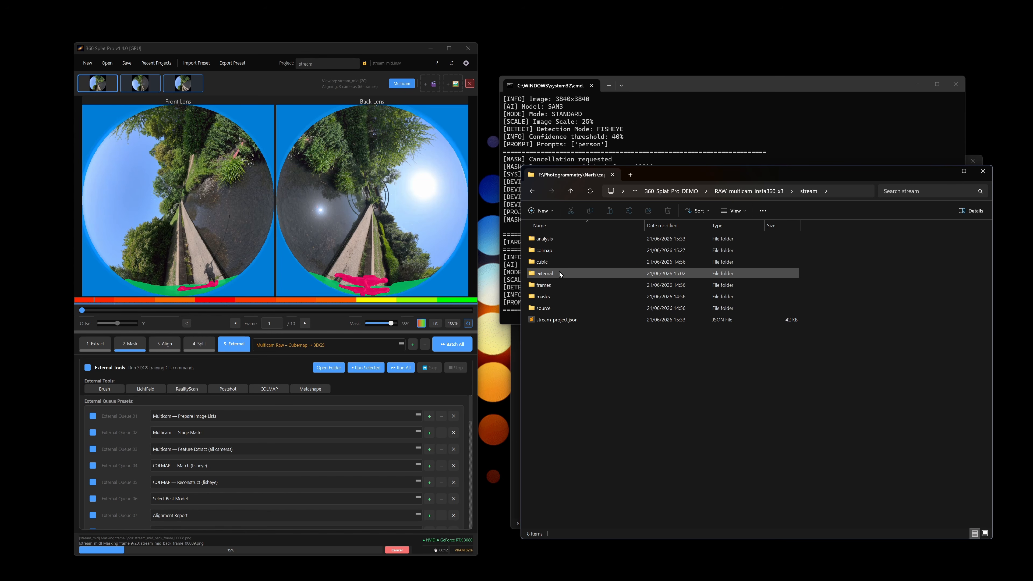
{"action": "double_click", "coordinate": [559, 273]}
{"action": "left_click", "coordinate": [571, 239]}
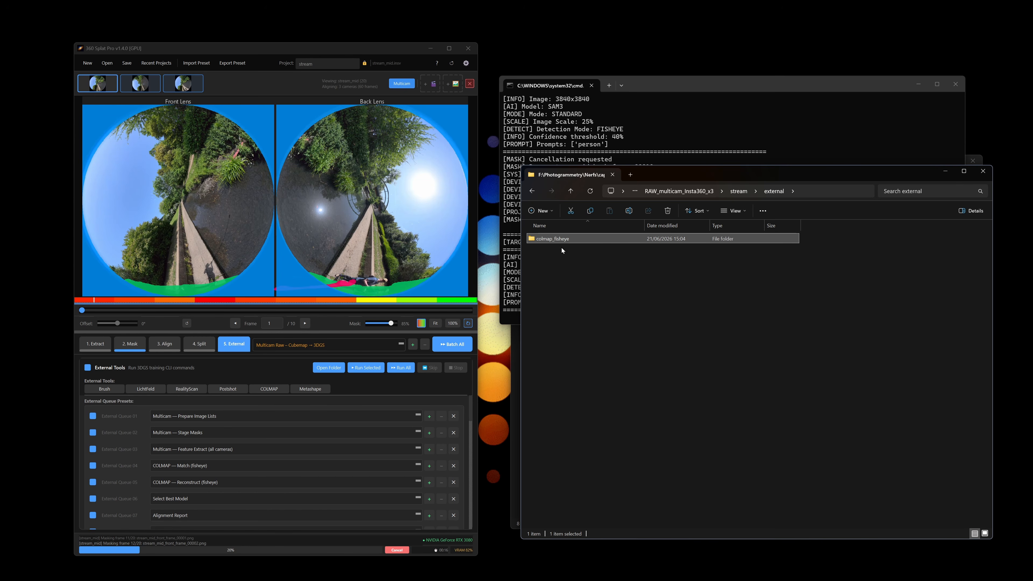
{"action": "scroll", "coordinate": [309, 433], "scroll_direction": "down", "scroll_amount": 3}
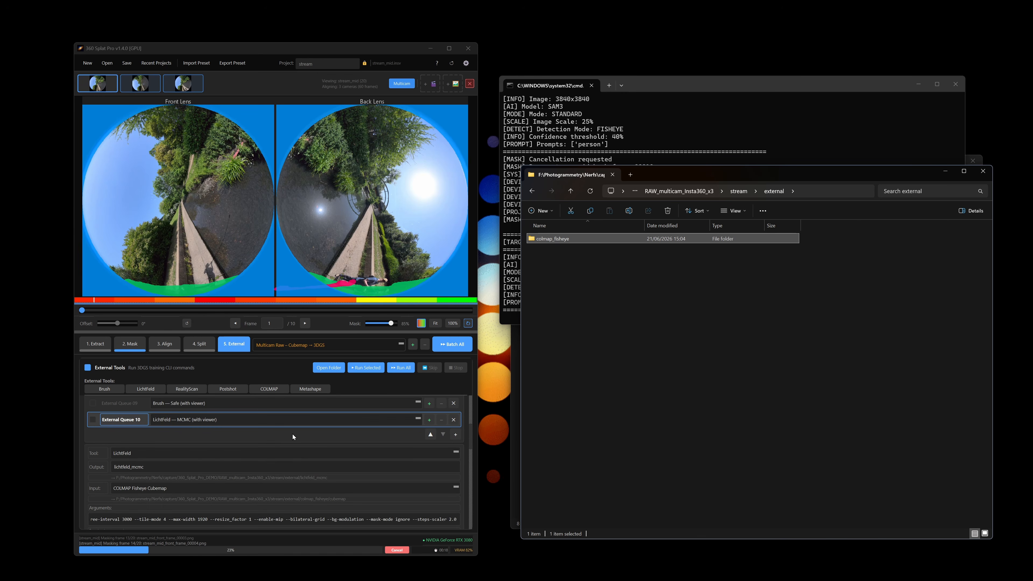
{"action": "scroll", "coordinate": [174, 484], "scroll_direction": "up", "scroll_amount": 6}
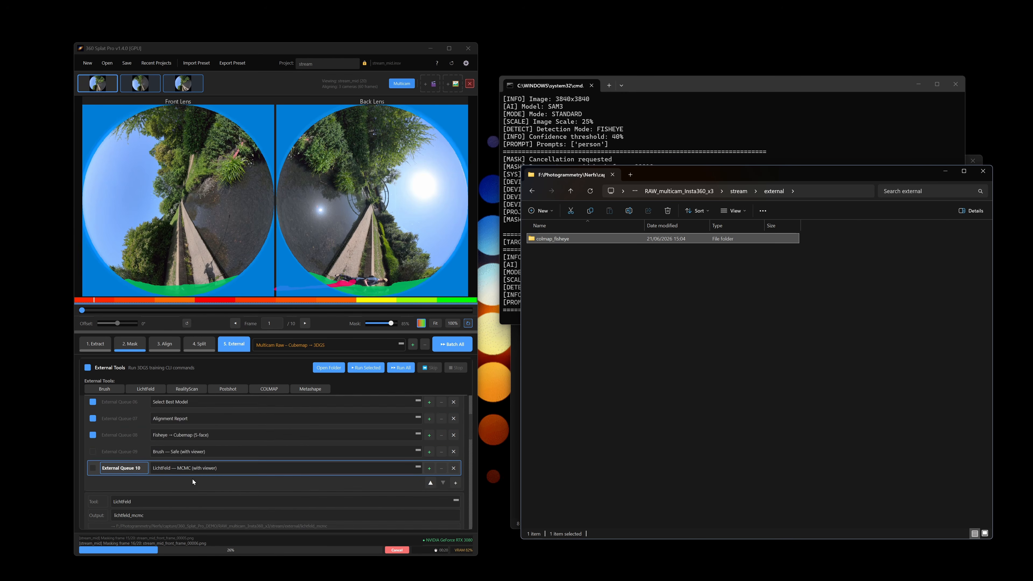
Open colmap_fisheye and check the Prepare Image Lists queue's colmap_fisheye Output setting.
{"action": "left_click", "coordinate": [126, 420]}
{"action": "scroll", "coordinate": [227, 444], "scroll_direction": "down", "scroll_amount": 6}
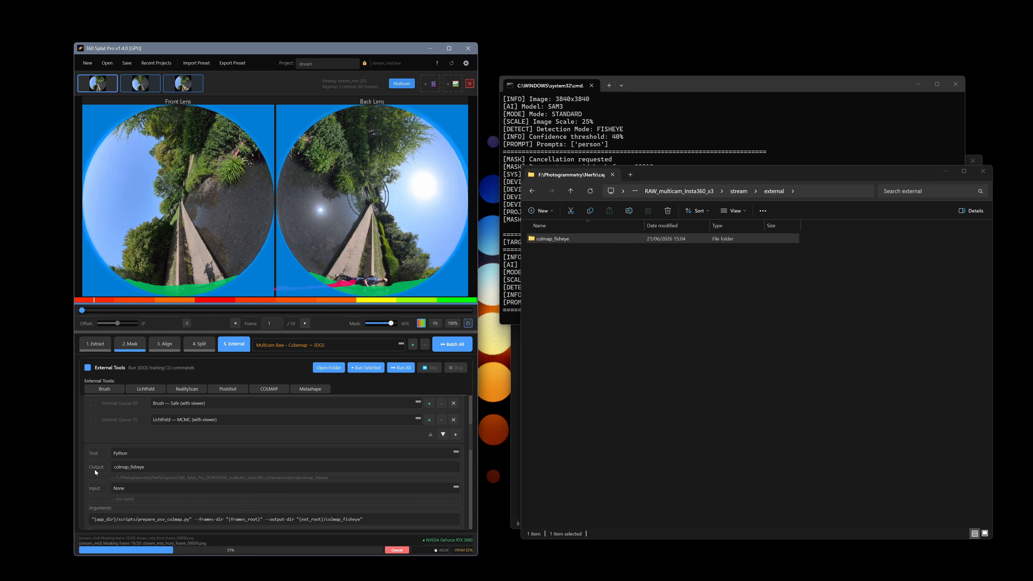
{"action": "left_click", "coordinate": [590, 240]}
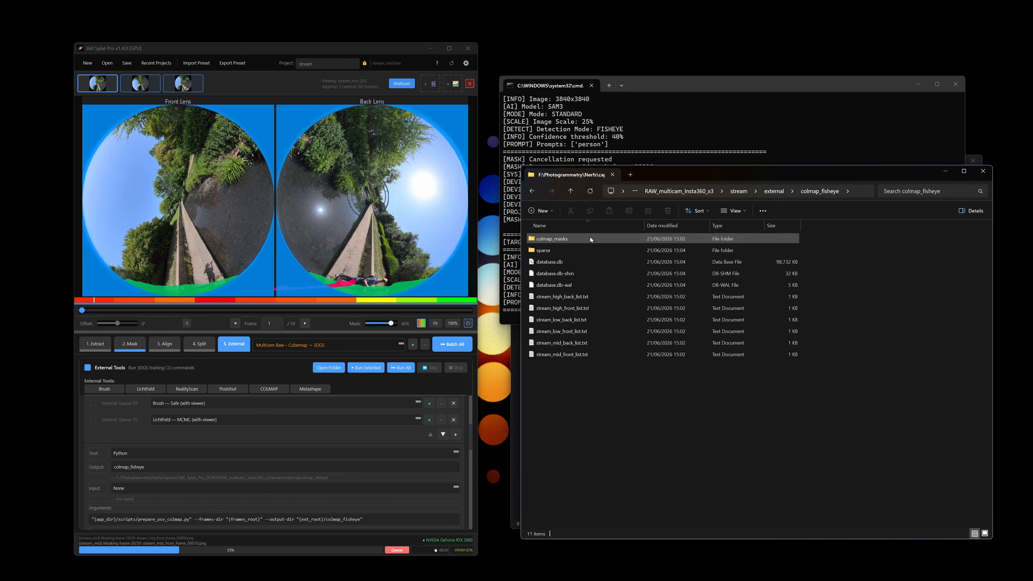
{"action": "left_click", "coordinate": [166, 467]}
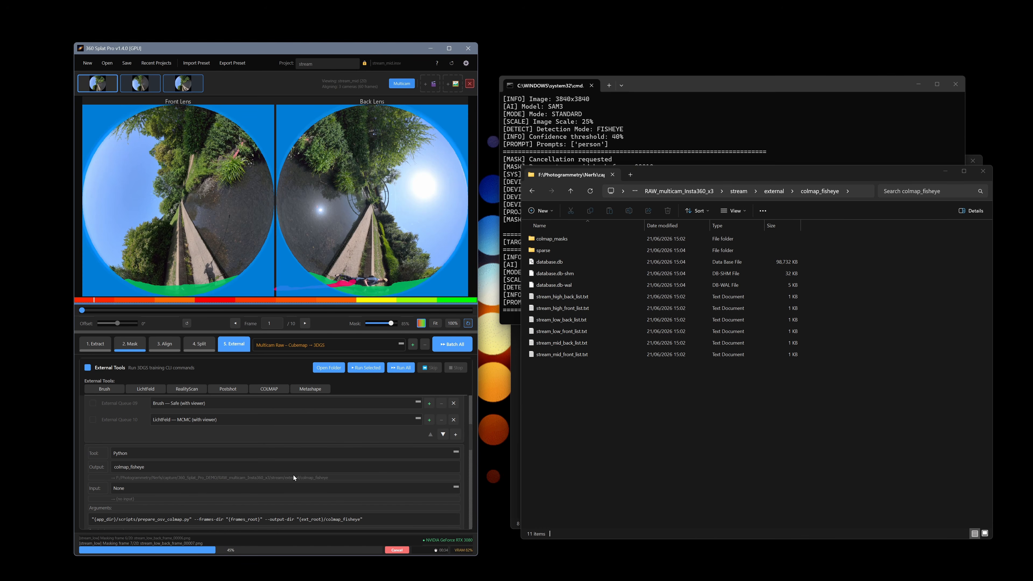
{"action": "scroll", "coordinate": [297, 467], "scroll_direction": "up", "scroll_amount": 10}
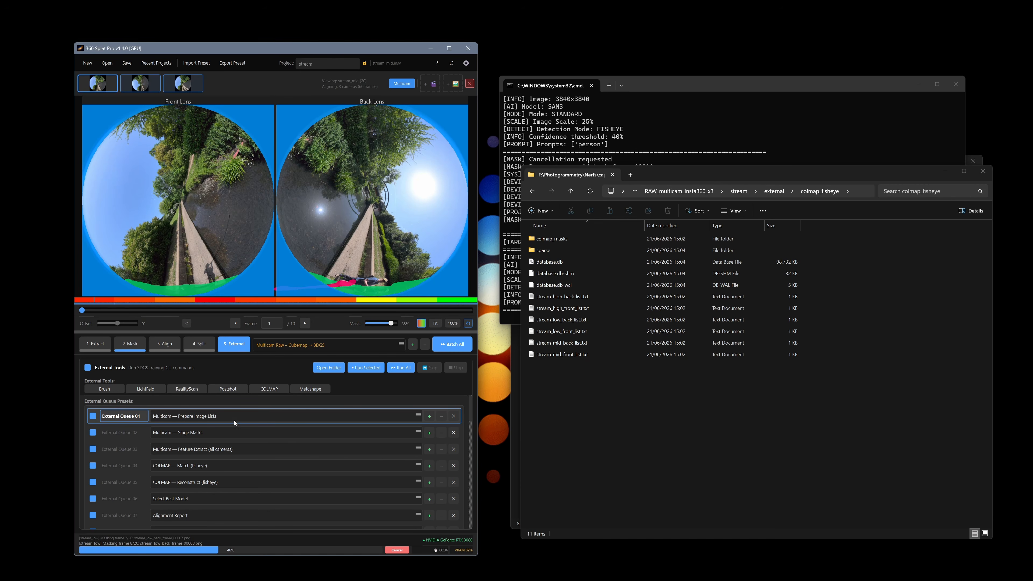
Review stream_high_back_list.txt, then select the Stage Masks queue preset.
{"action": "double_click", "coordinate": [599, 300]}
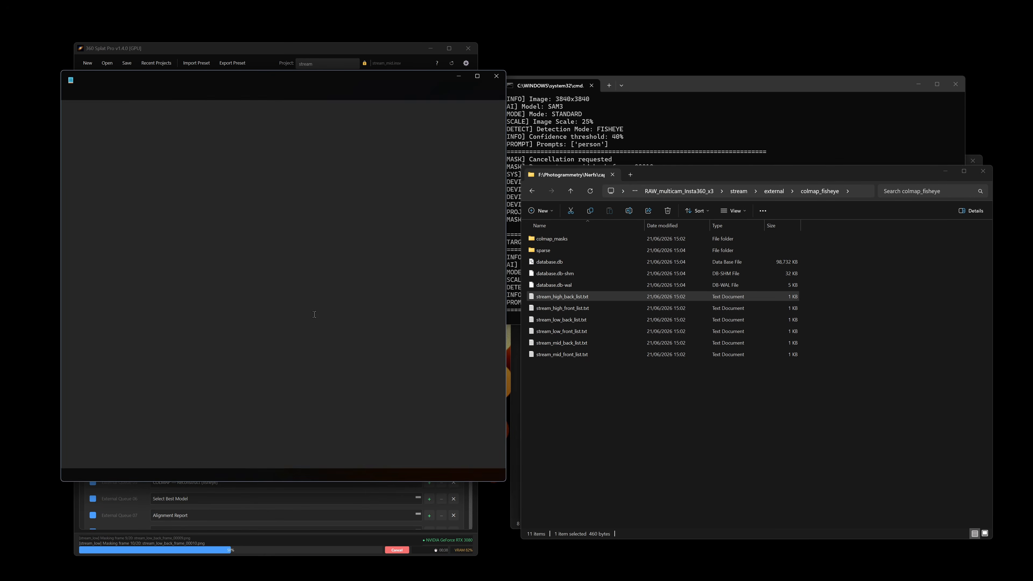
{"action": "left_click", "coordinate": [494, 77]}
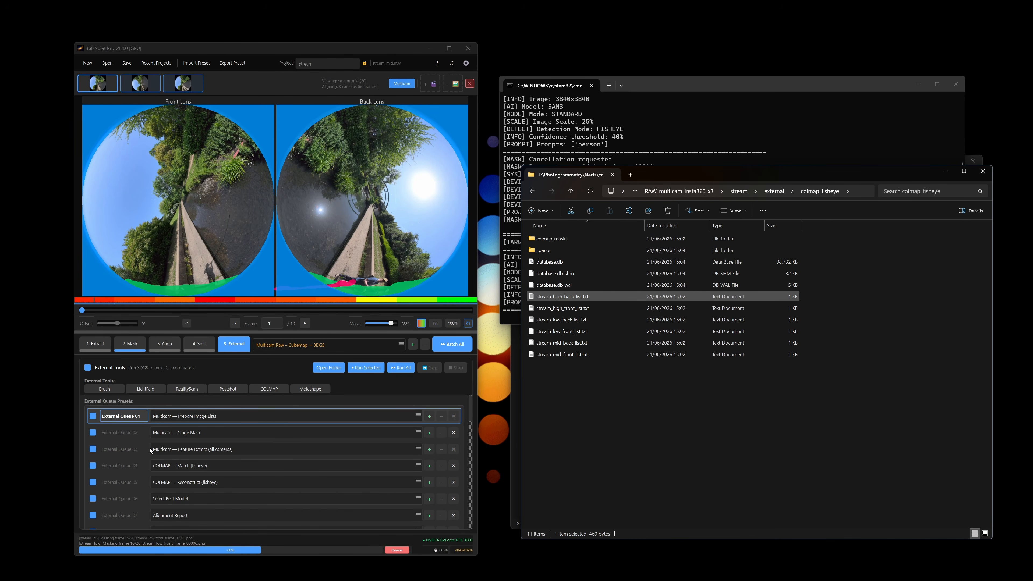
{"action": "left_click", "coordinate": [163, 433]}
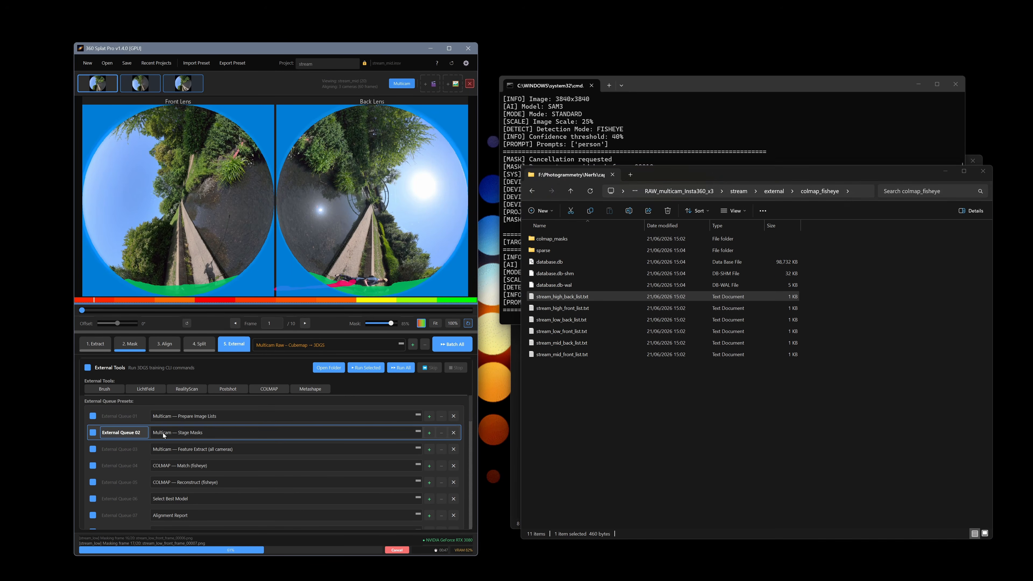
Browse colmap_masks > stream_low staged masks, return to colmap_fisheye, and reopen the 2. Mask step.
{"action": "double_click", "coordinate": [565, 238]}
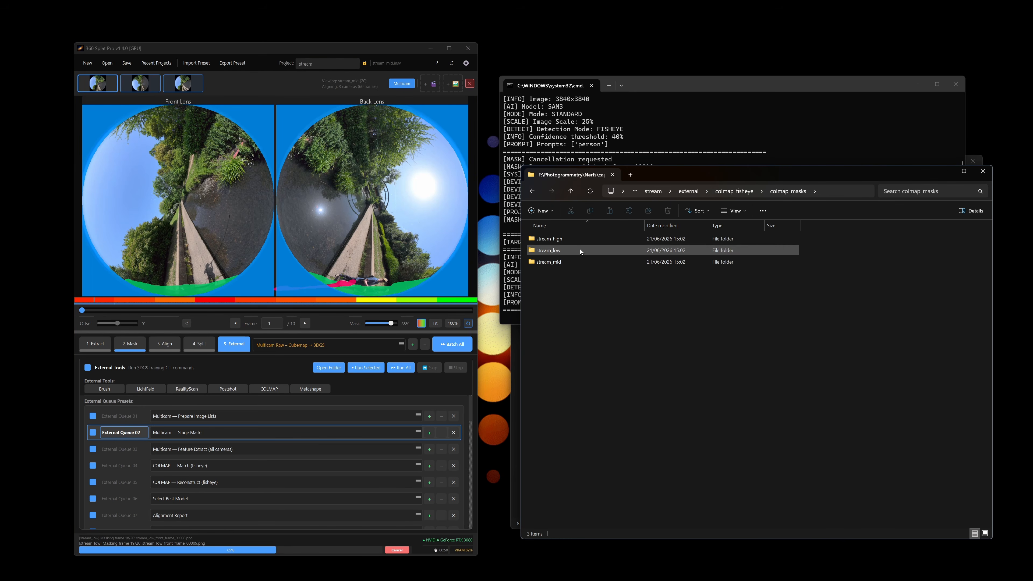
{"action": "double_click", "coordinate": [580, 249]}
{"action": "mouse_move", "coordinate": [611, 280]}
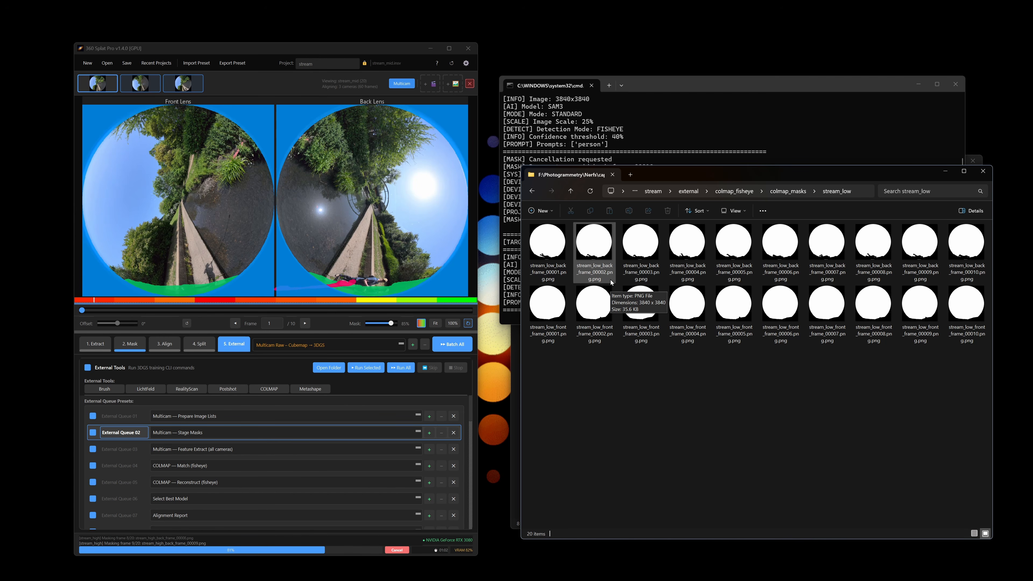
{"action": "left_click", "coordinate": [739, 191]}
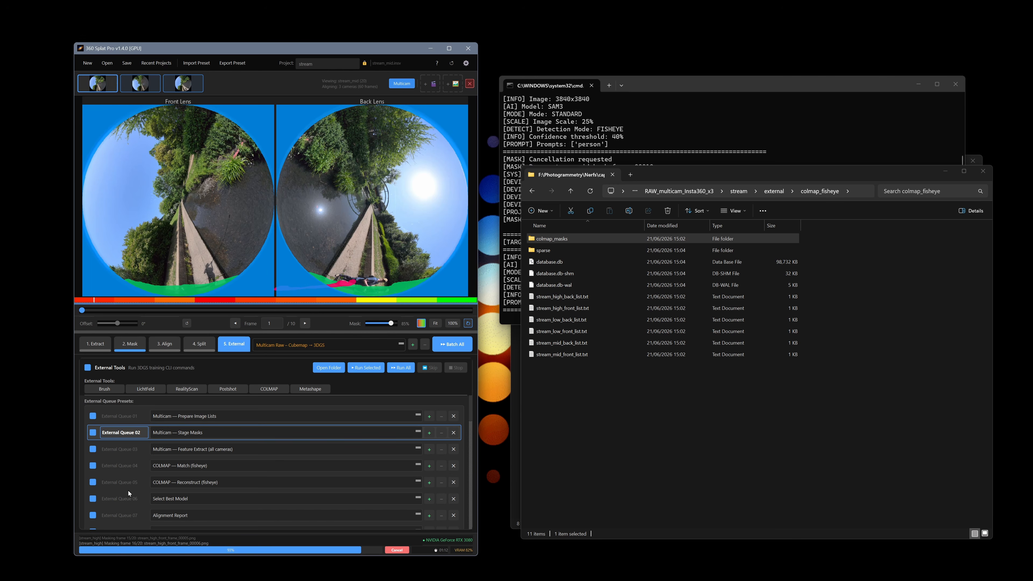
{"action": "scroll", "coordinate": [129, 490], "scroll_direction": "down", "scroll_amount": 3}
{"action": "scroll", "coordinate": [131, 494], "scroll_direction": "up", "scroll_amount": 3}
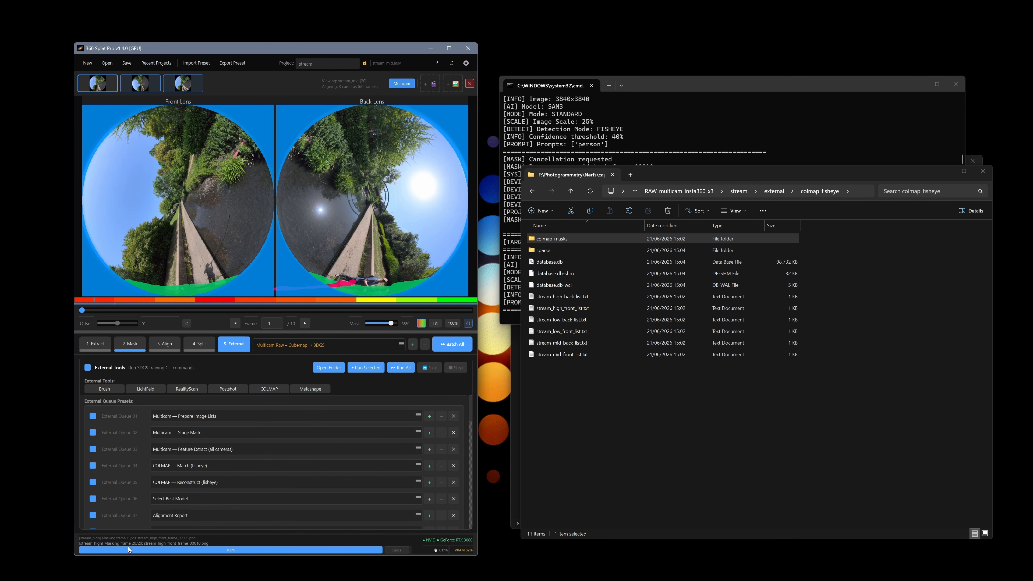
{"action": "left_click", "coordinate": [133, 345]}
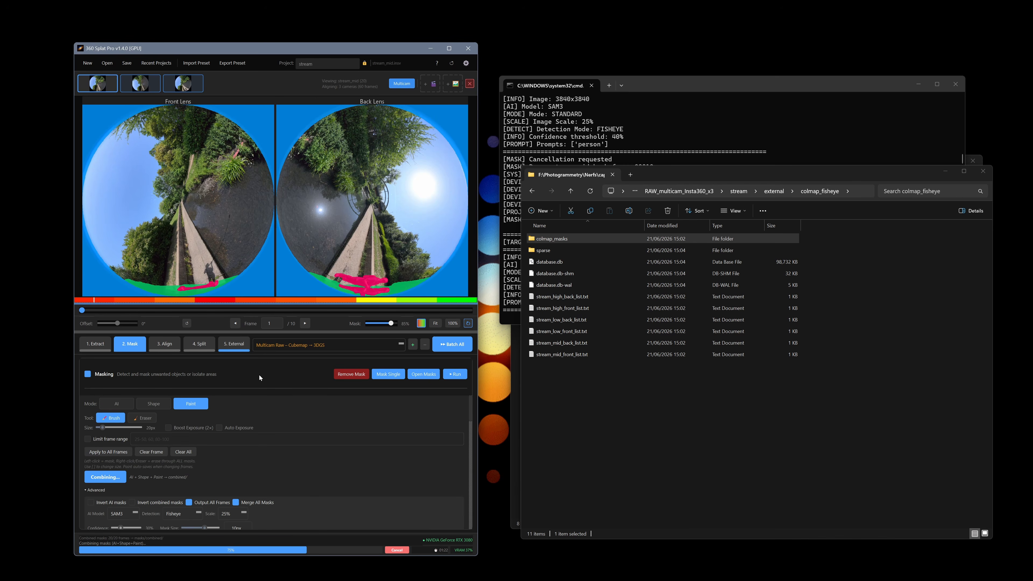
{"action": "left_click", "coordinate": [233, 344]}
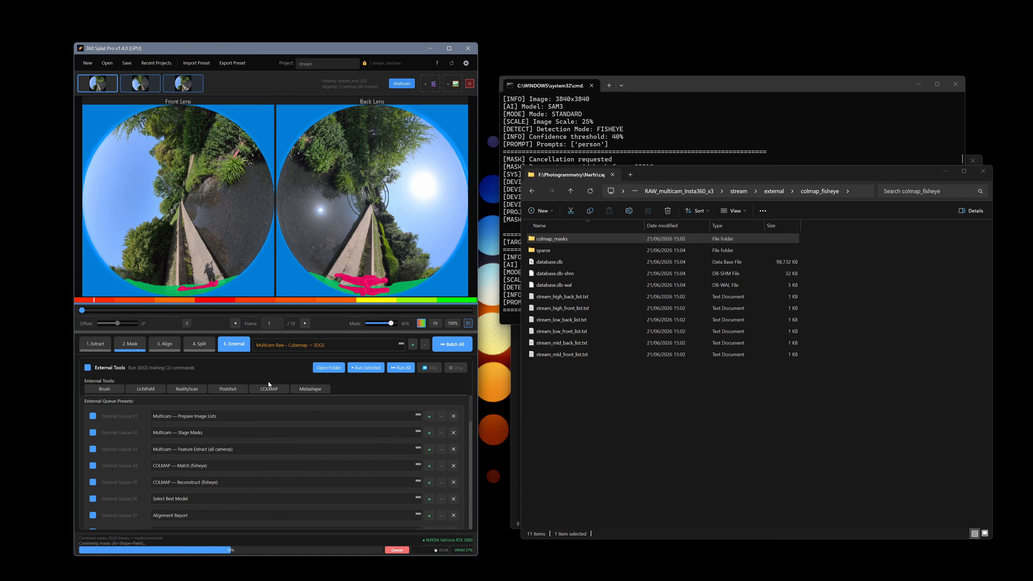
{"action": "left_click", "coordinate": [402, 368]}
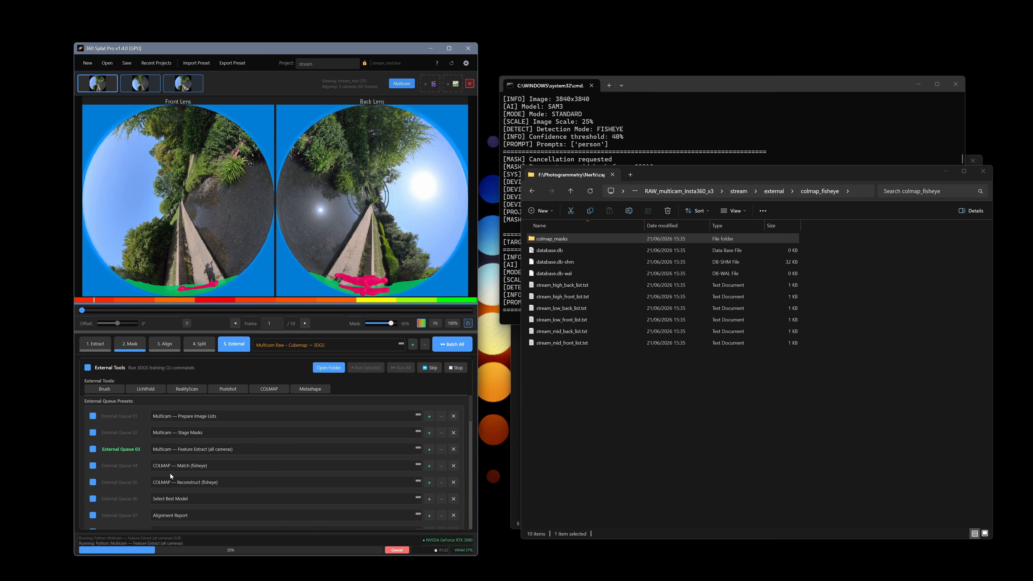
{"action": "scroll", "coordinate": [291, 465], "scroll_direction": "down", "scroll_amount": 10}
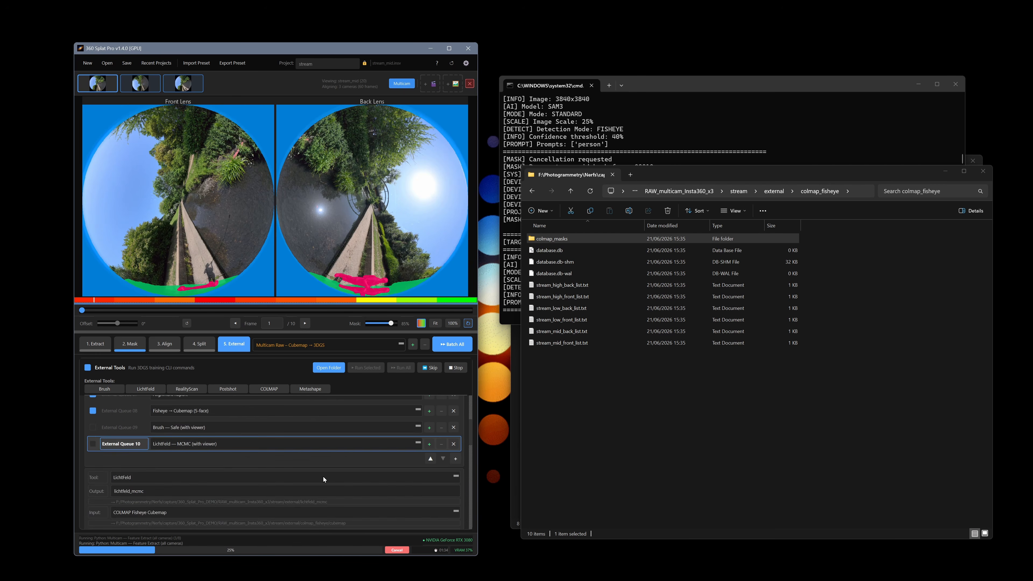
{"action": "scroll", "coordinate": [324, 475], "scroll_direction": "down", "scroll_amount": 6}
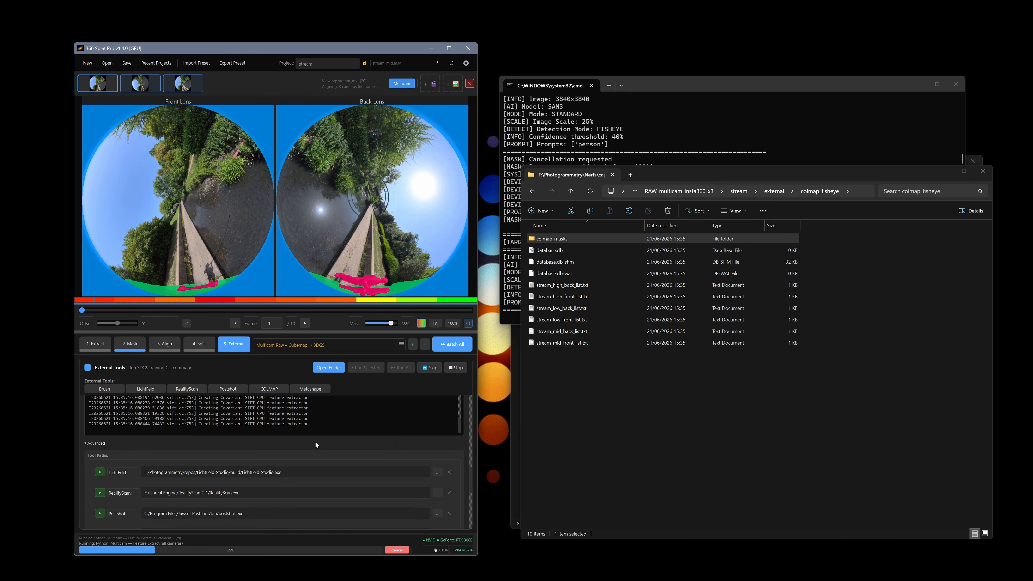
{"action": "left_click_drag", "start_coordinate": [310, 442], "coordinate": [180, 440]}
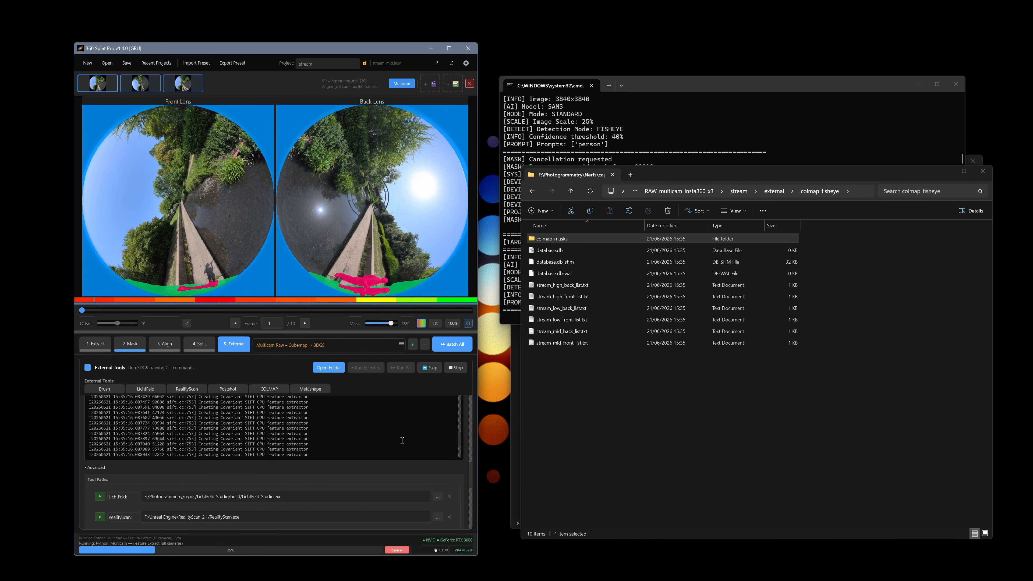
{"action": "scroll", "coordinate": [358, 438], "scroll_direction": "down", "scroll_amount": 1}
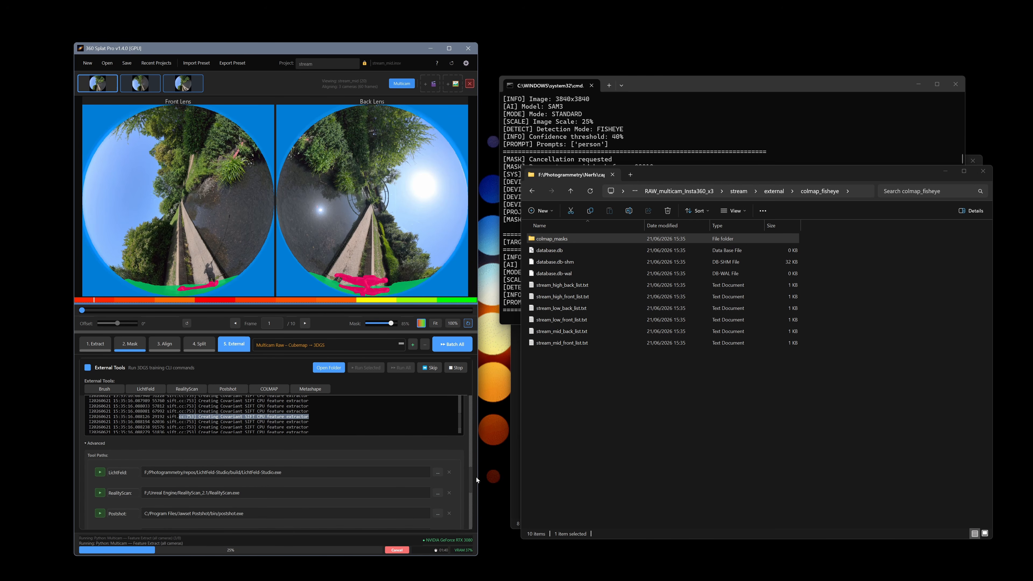
{"action": "scroll", "coordinate": [462, 478], "scroll_direction": "down", "scroll_amount": 6}
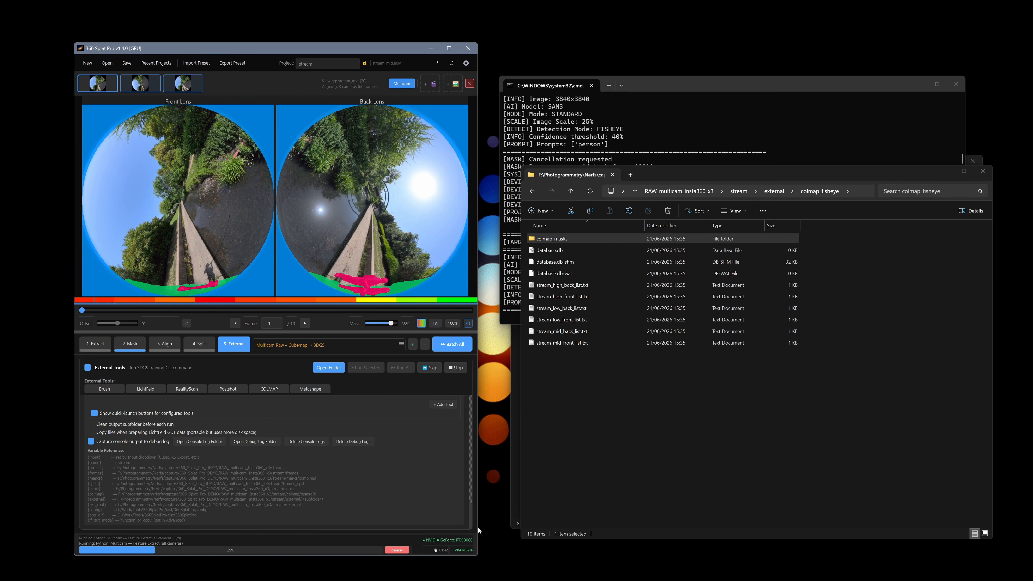
Open the console log folder and select batch_log_20260621_153319.txt.
{"action": "left_click", "coordinate": [214, 447]}
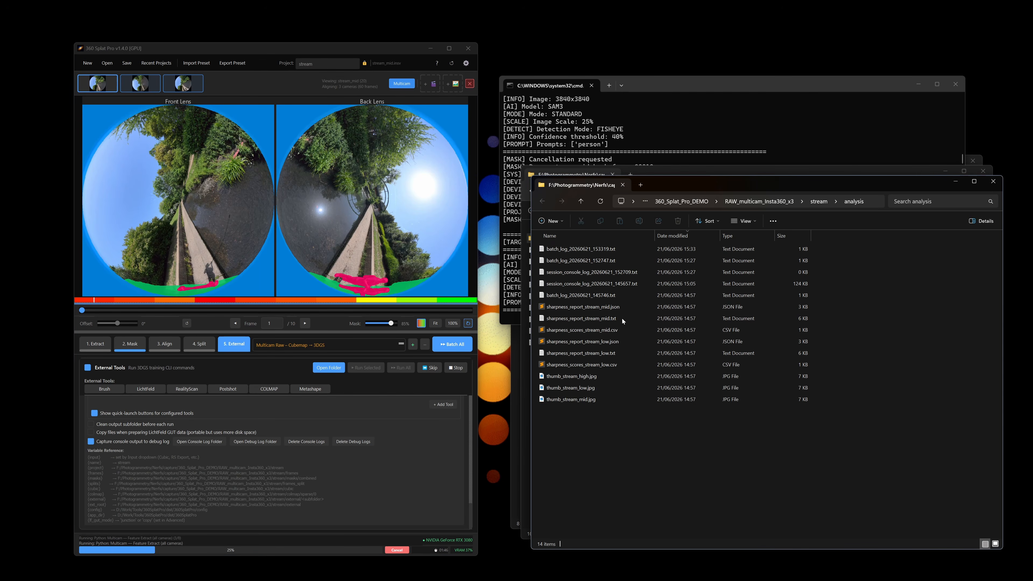
{"action": "left_click", "coordinate": [618, 250]}
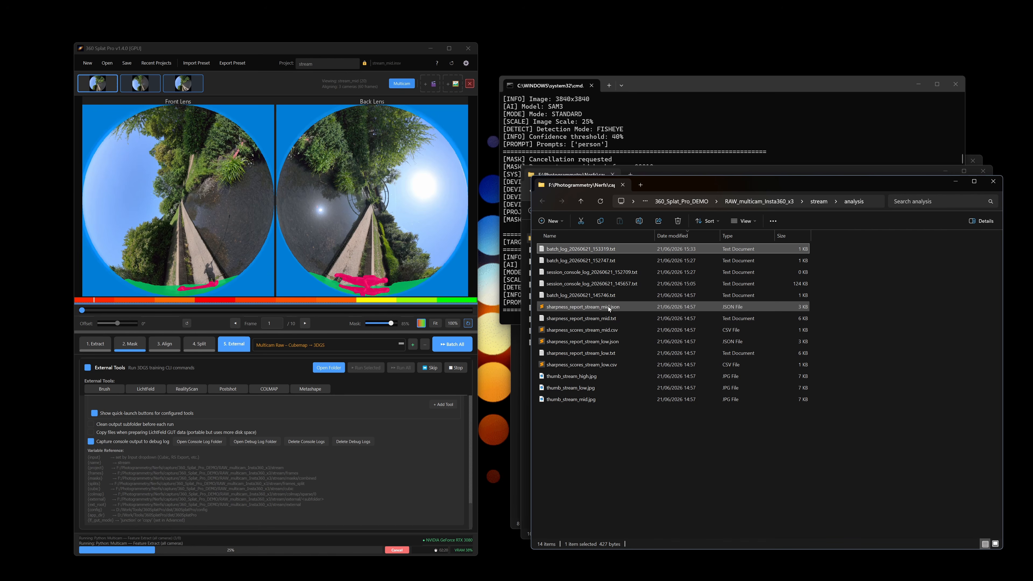
Open the latest batch log, then read session_console_log_20260621_145657.txt through to its end.
{"action": "double_click", "coordinate": [620, 248]}
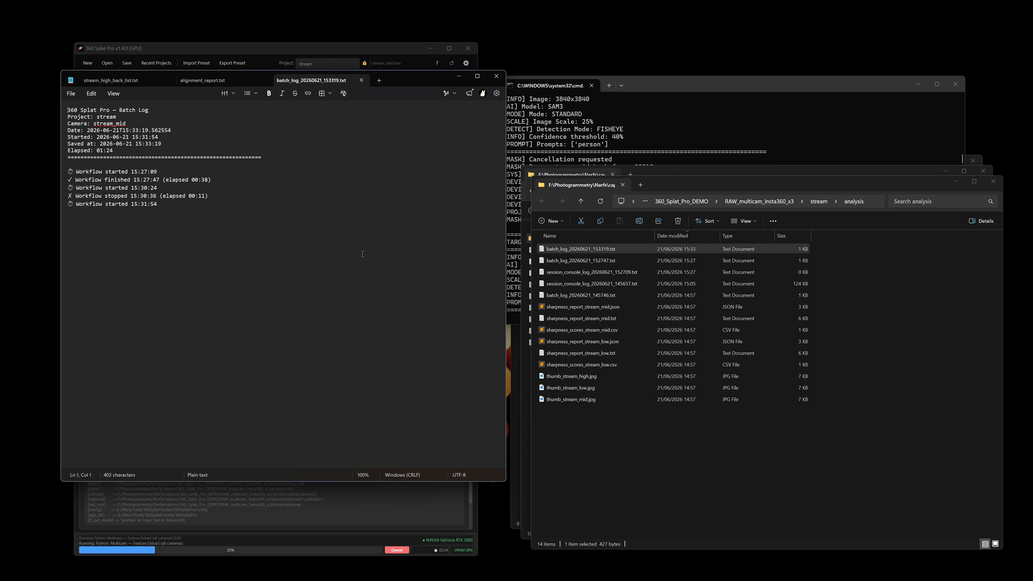
{"action": "left_click", "coordinate": [366, 497]}
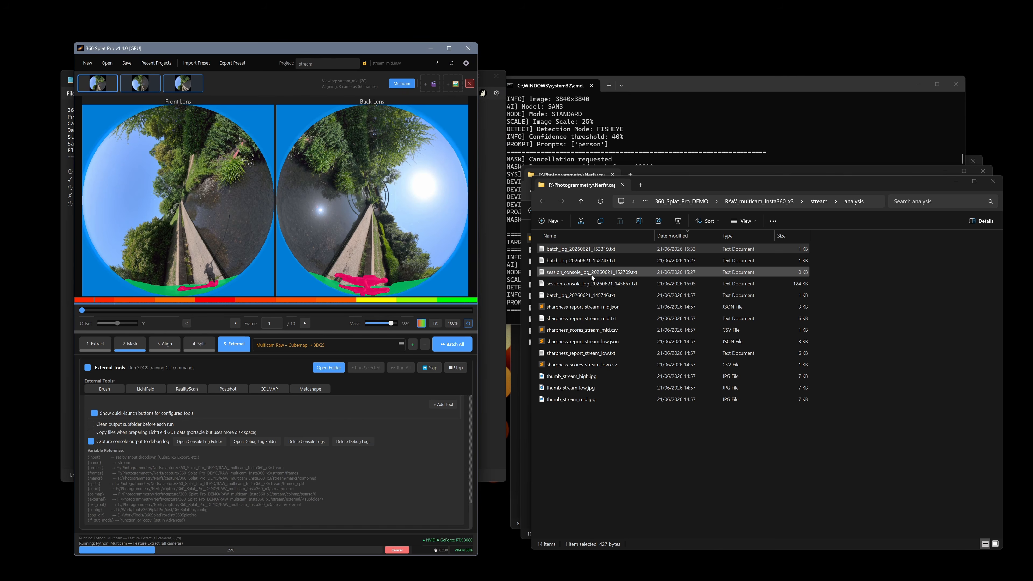
{"action": "double_click", "coordinate": [592, 284]}
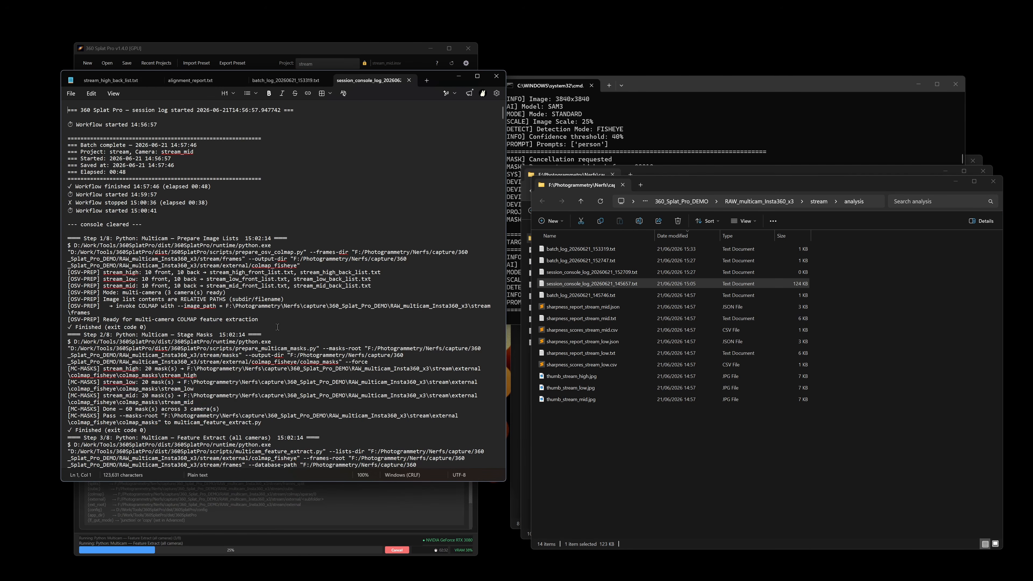
{"action": "scroll", "coordinate": [317, 381], "scroll_direction": "down", "scroll_amount": 20}
{"action": "scroll", "coordinate": [317, 381], "scroll_direction": "down", "scroll_amount": 20}
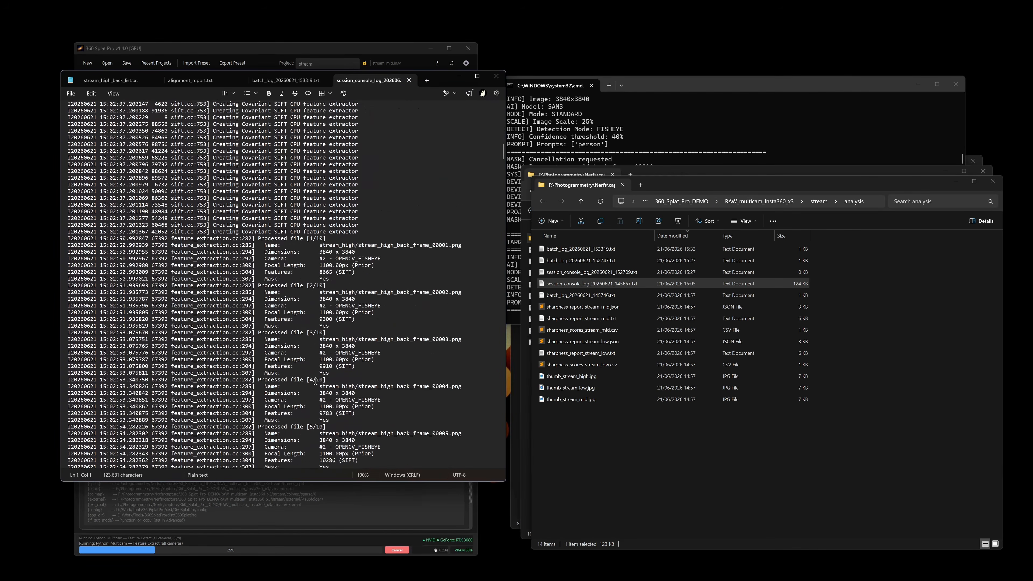
{"action": "scroll", "coordinate": [316, 381], "scroll_direction": "down", "scroll_amount": 10}
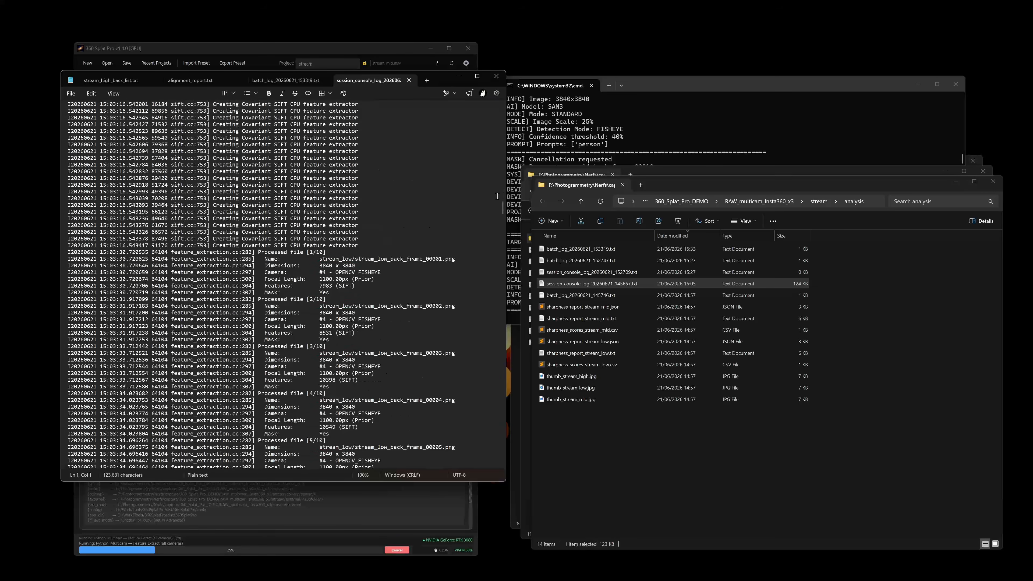
{"action": "left_click_drag", "start_coordinate": [502, 208], "coordinate": [509, 468]}
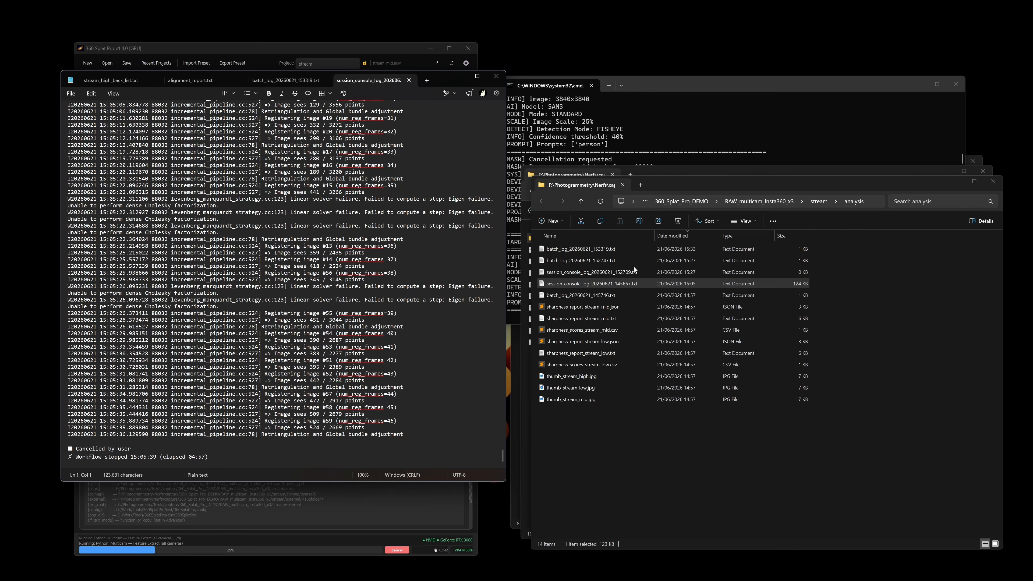
Reopen the latest batch log for comparison, then close Notepad.
{"action": "left_click", "coordinate": [669, 433]}
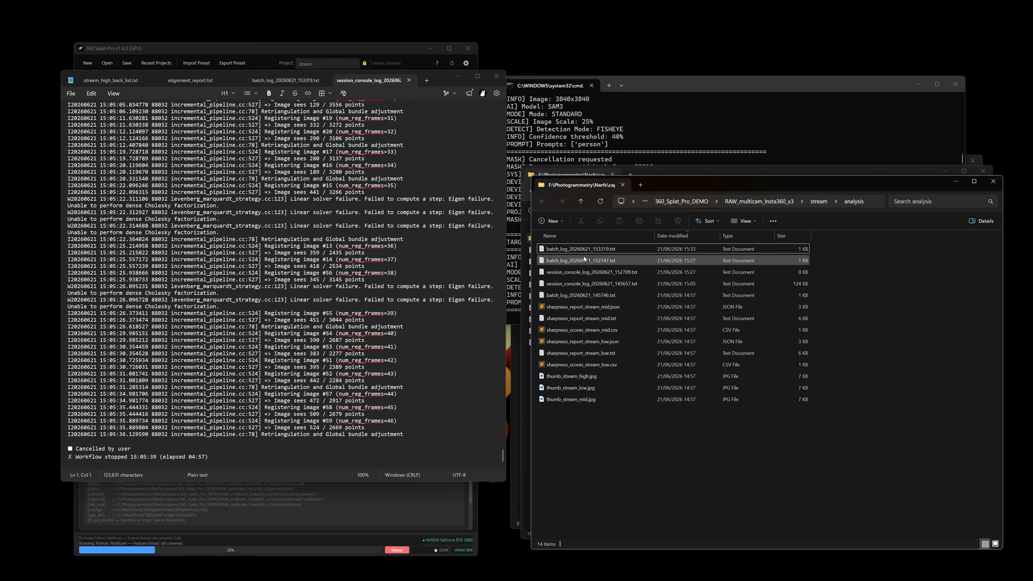
{"action": "double_click", "coordinate": [596, 250]}
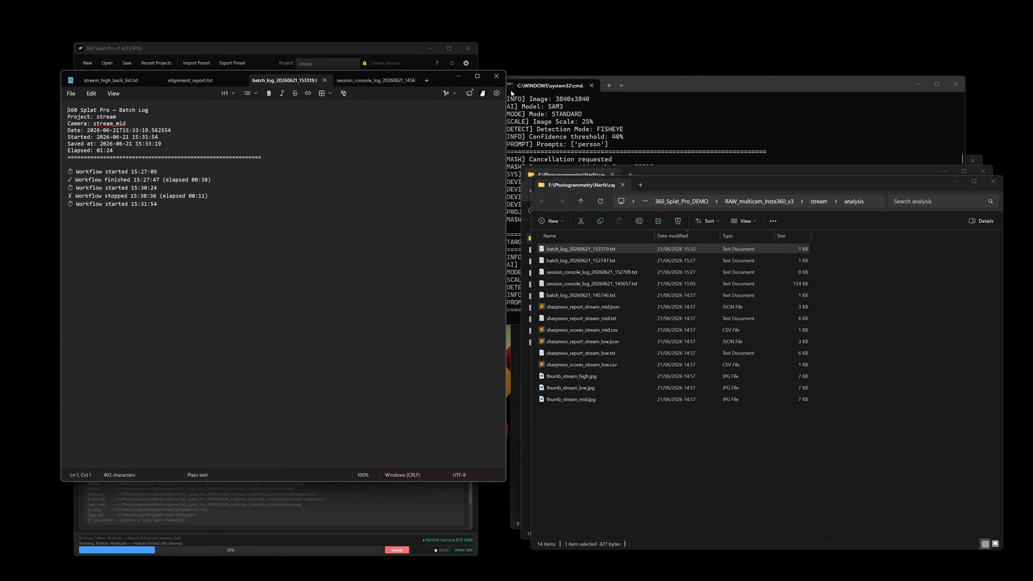
{"action": "left_click", "coordinate": [496, 80]}
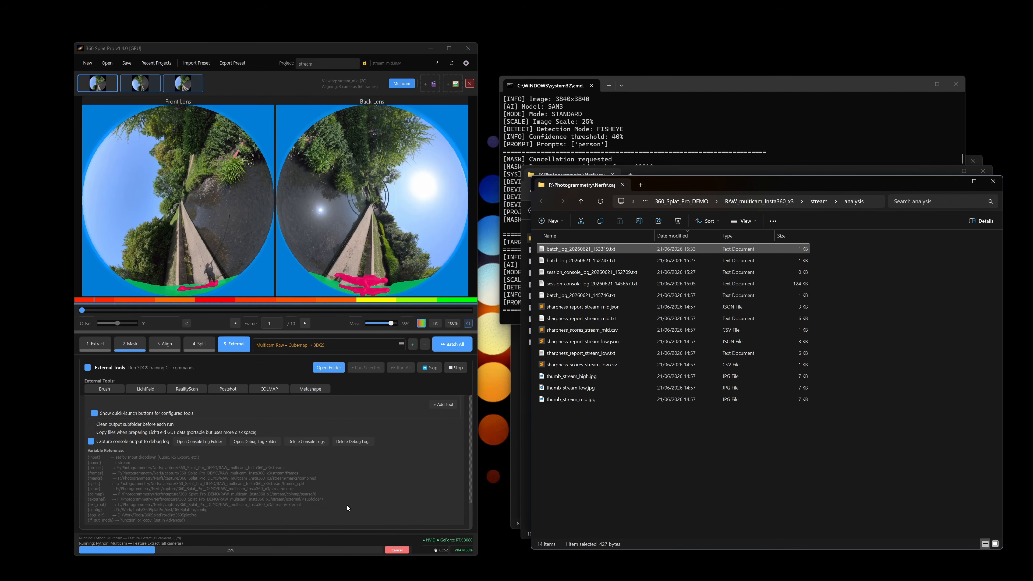
Show External Queue 09's Brush — Safe settings, keep it unticked, and open the run's colmap_fisheye folder.
{"action": "scroll", "coordinate": [351, 480], "scroll_direction": "down", "scroll_amount": 10}
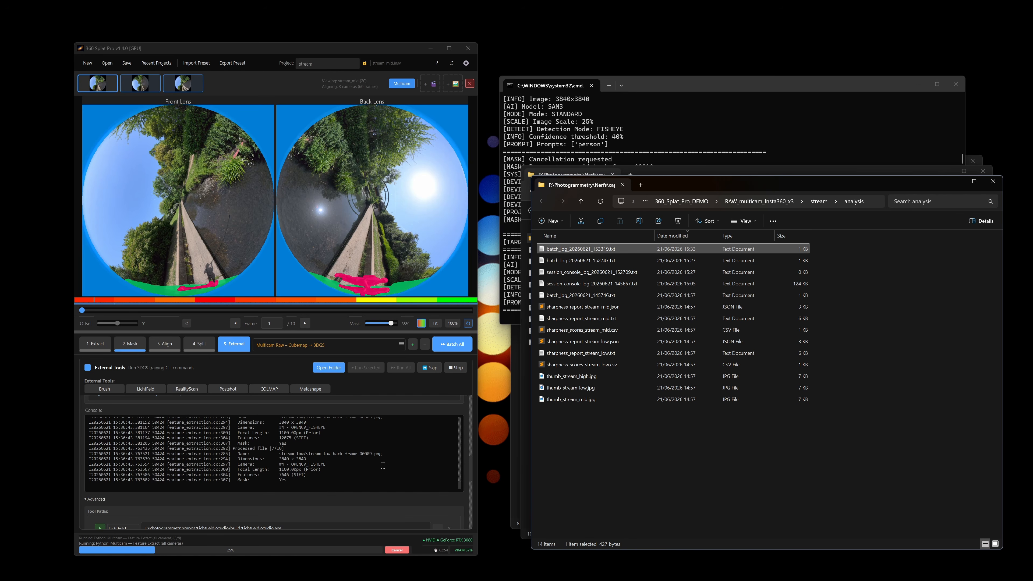
{"action": "scroll", "coordinate": [305, 476], "scroll_direction": "up", "scroll_amount": 13}
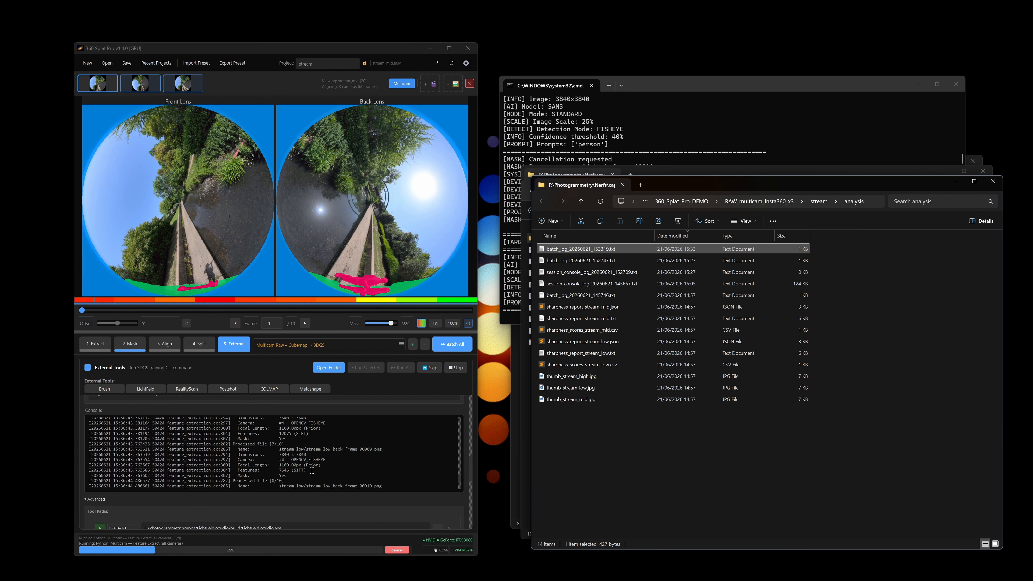
{"action": "scroll", "coordinate": [319, 459], "scroll_direction": "up", "scroll_amount": 5}
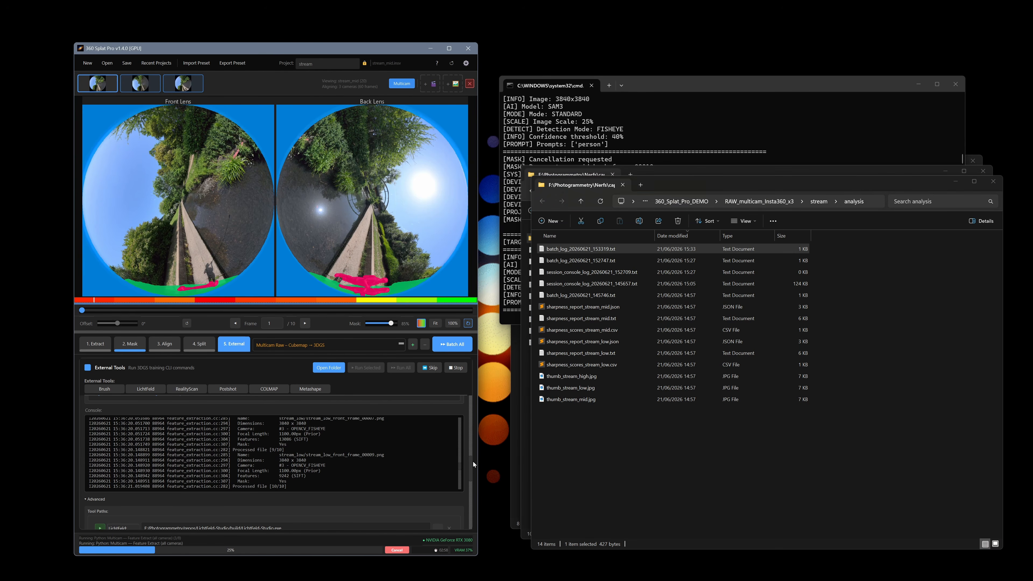
{"action": "left_click_drag", "start_coordinate": [470, 470], "coordinate": [478, 410]}
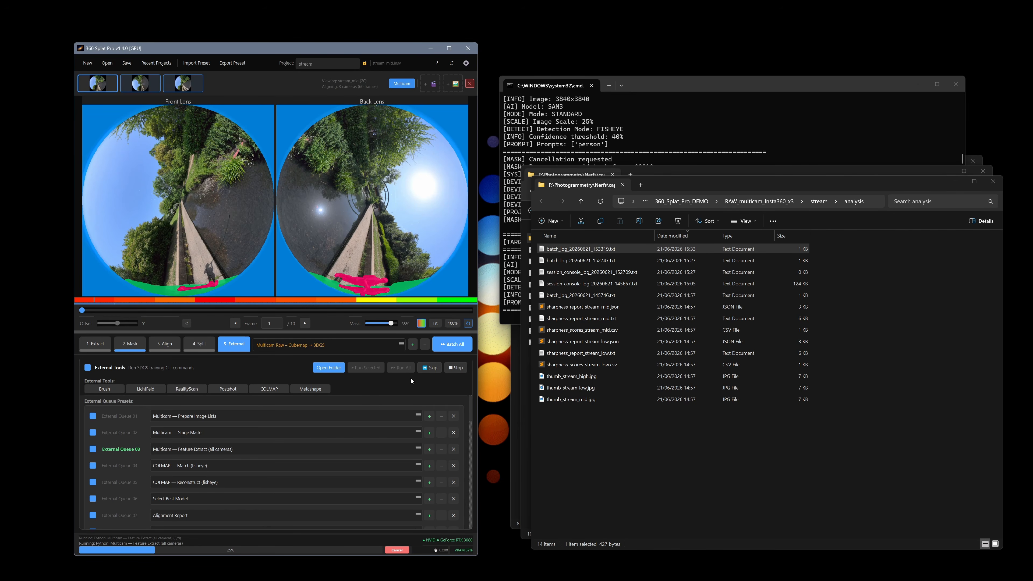
{"action": "scroll", "coordinate": [117, 492], "scroll_direction": "down", "scroll_amount": 4}
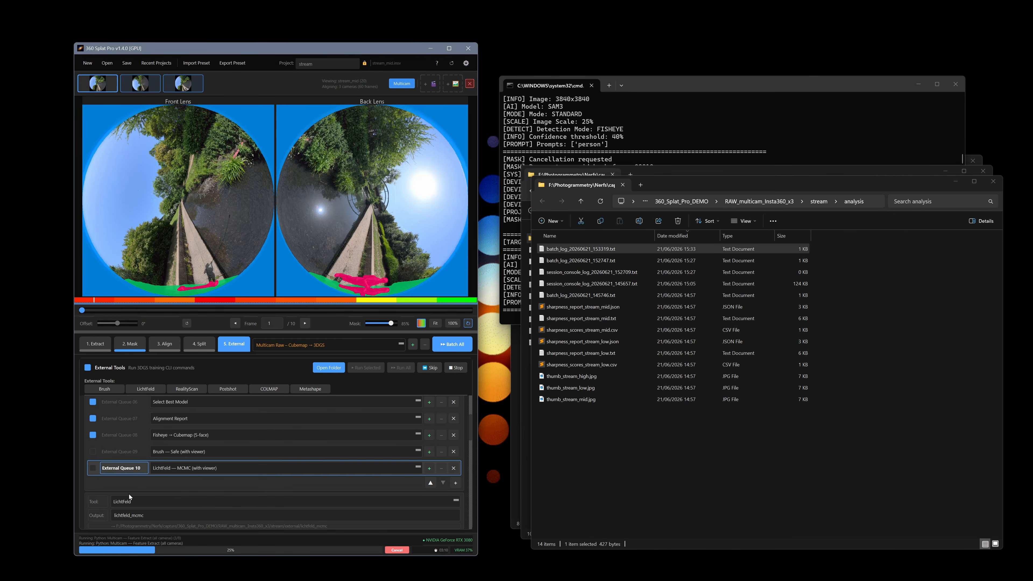
{"action": "left_click", "coordinate": [93, 452]}
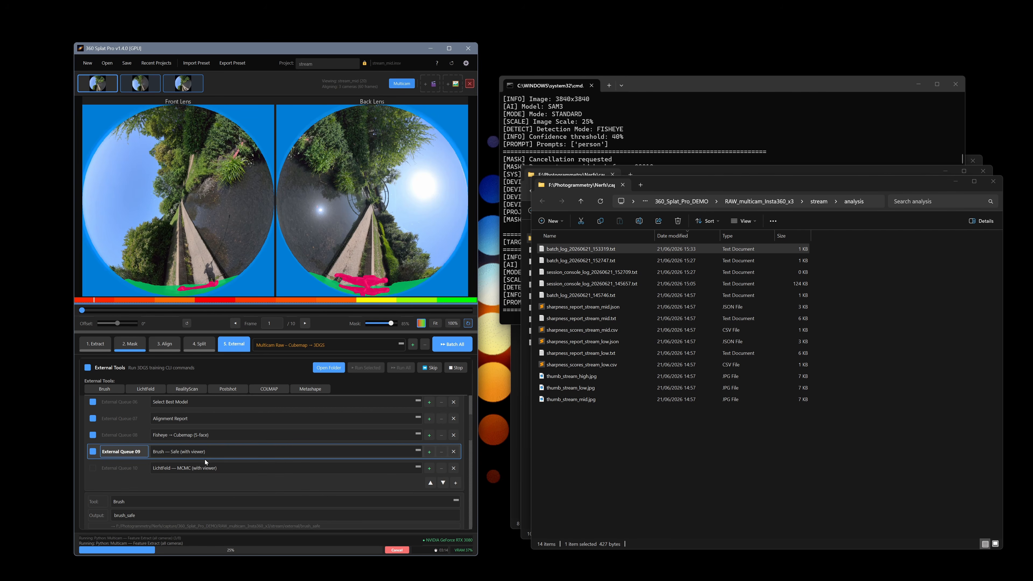
{"action": "left_click", "coordinate": [93, 452]}
{"action": "scroll", "coordinate": [258, 493], "scroll_direction": "down", "scroll_amount": 1}
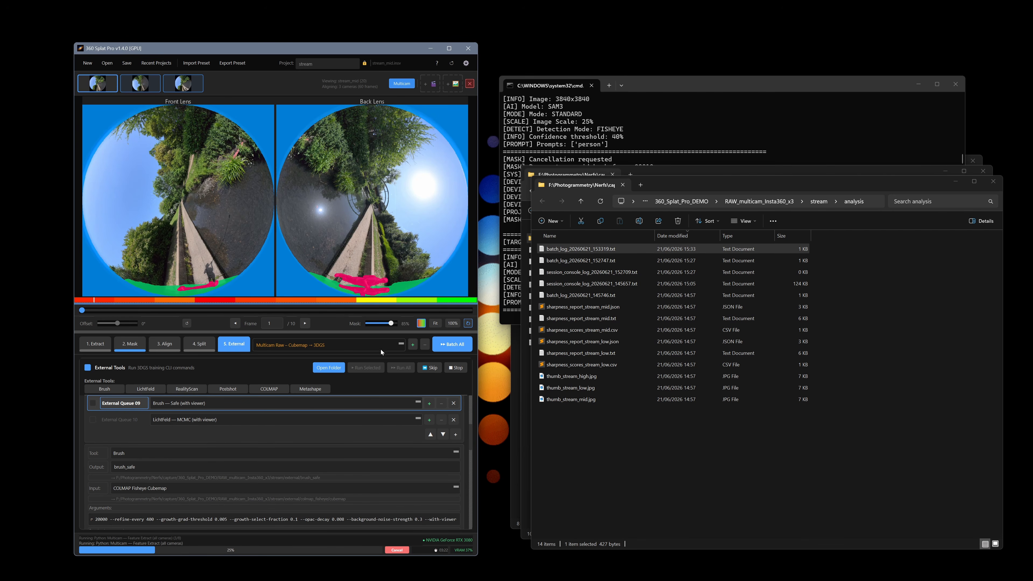
{"action": "left_click", "coordinate": [330, 369]}
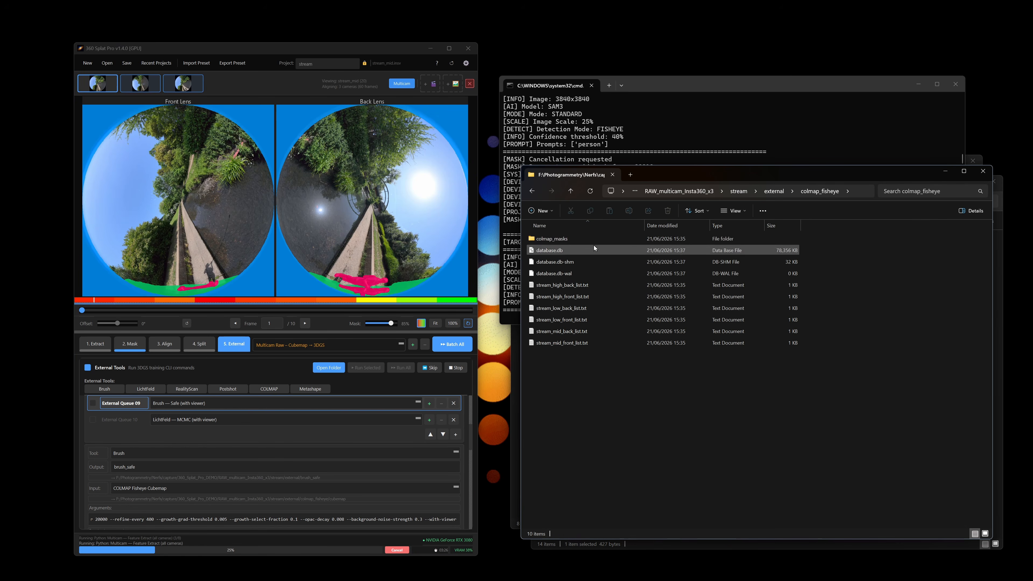
Go up from colmap_fisheye through stream to the RAW_multicam_Insta360_x3 folder via the breadcrumb.
{"action": "scroll", "coordinate": [381, 475], "scroll_direction": "up", "scroll_amount": 3}
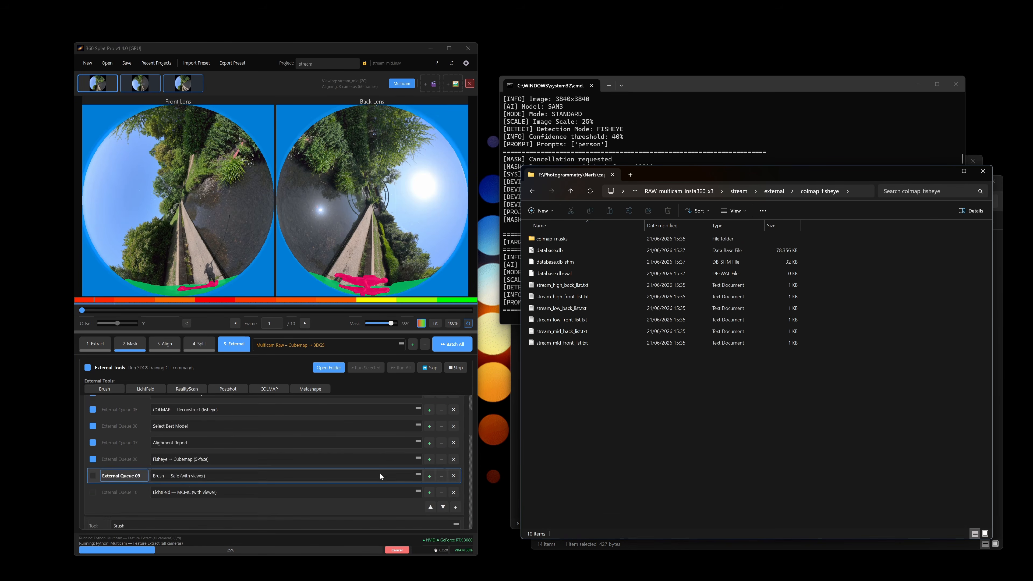
{"action": "scroll", "coordinate": [380, 474], "scroll_direction": "up", "scroll_amount": 3}
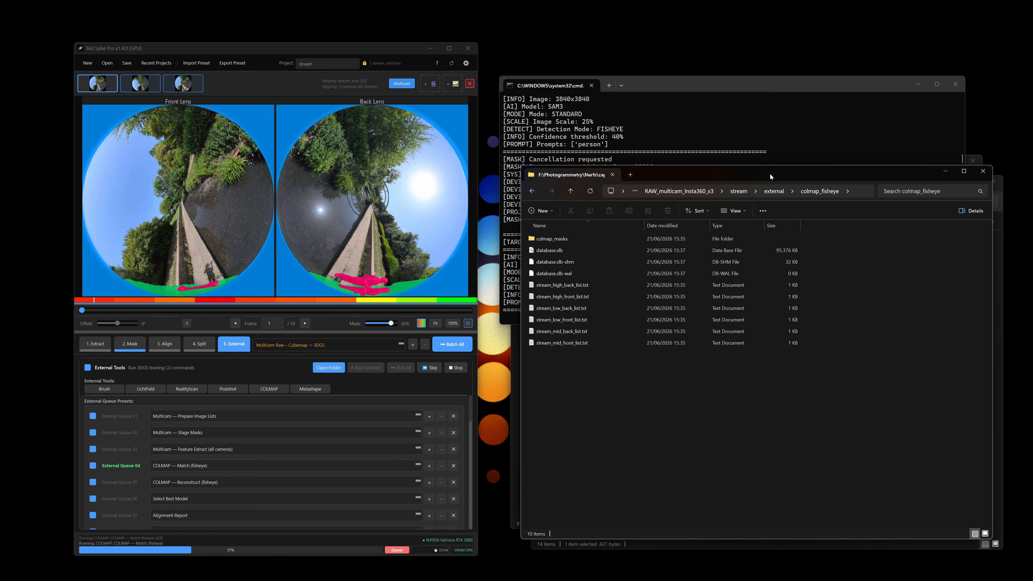
{"action": "left_click", "coordinate": [737, 191]}
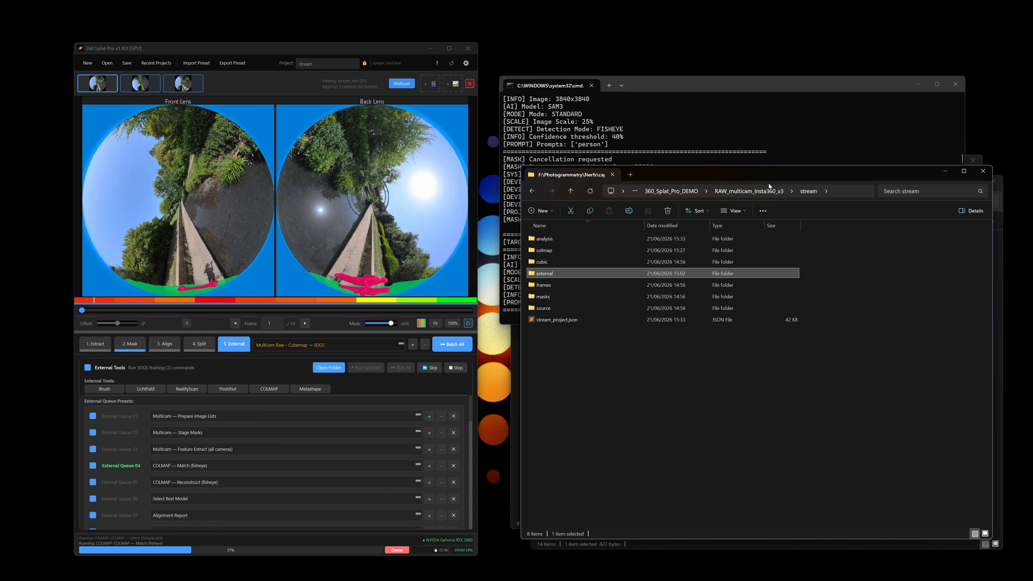
{"action": "left_click", "coordinate": [766, 189]}
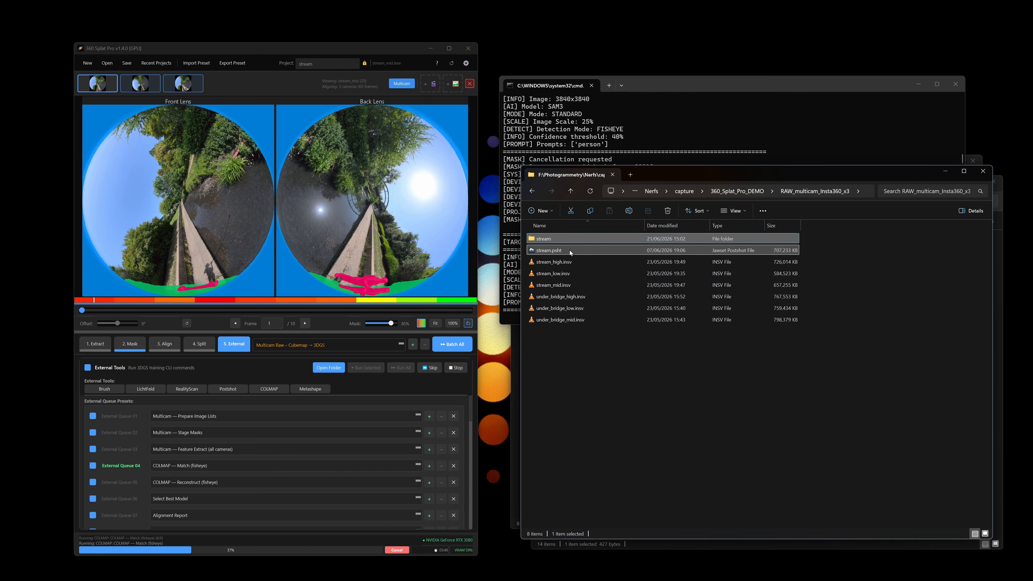
{"action": "double_click", "coordinate": [570, 250]}
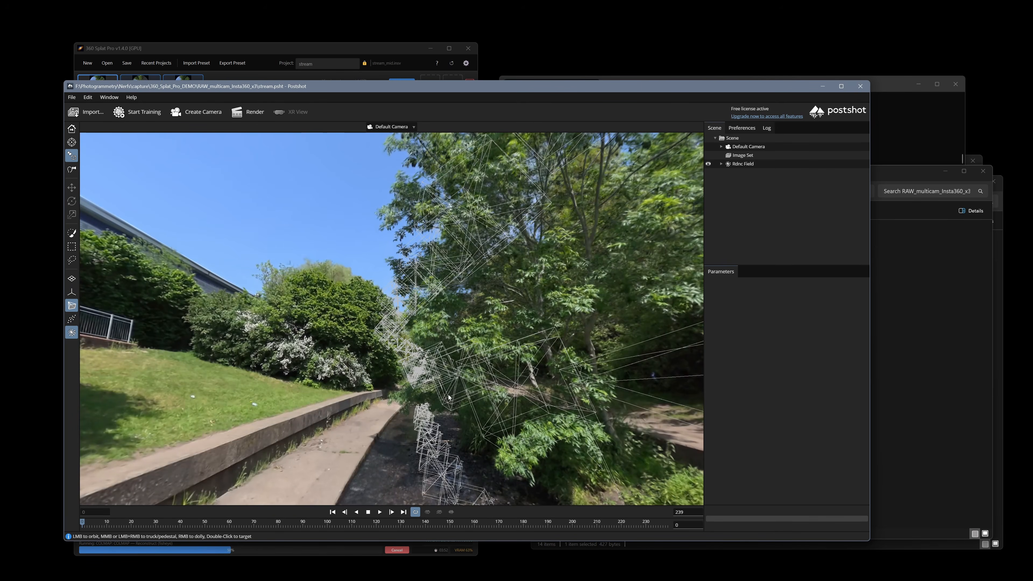
{"action": "left_click_drag", "start_coordinate": [479, 345], "coordinate": [506, 372]}
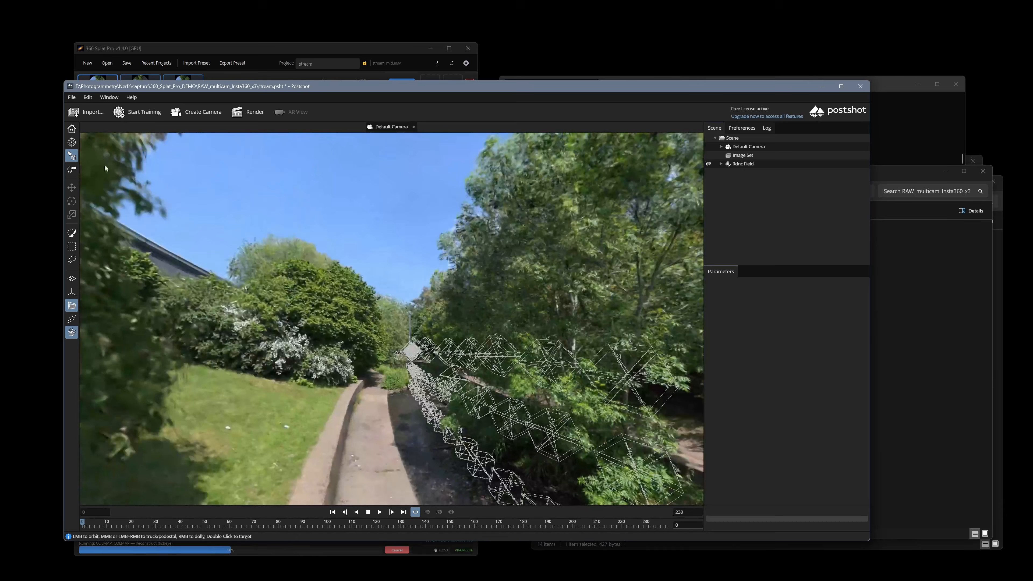
{"action": "left_click", "coordinate": [72, 170]}
{"action": "left_click_drag", "start_coordinate": [284, 285], "coordinate": [630, 282]}
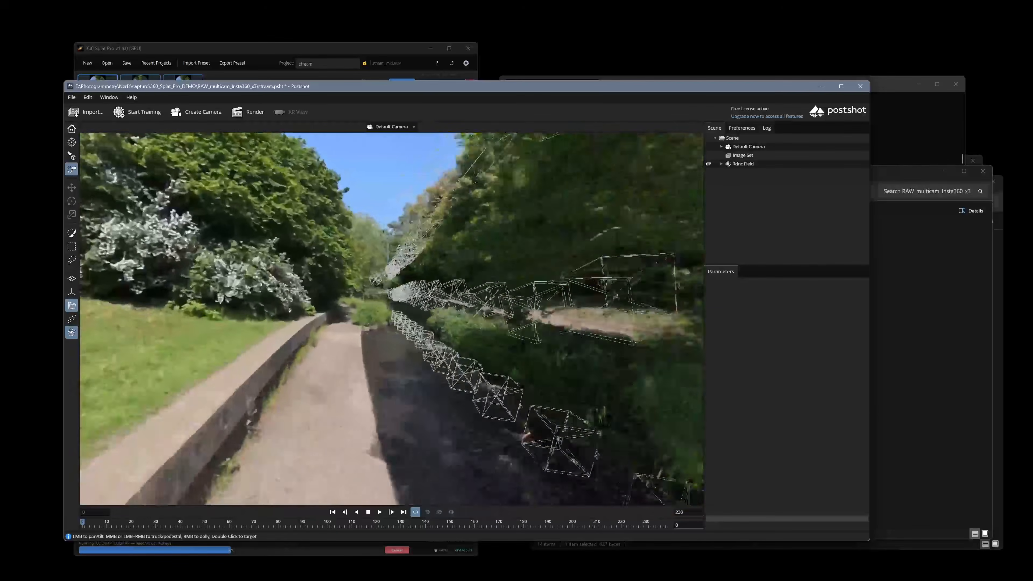
{"action": "left_click_drag", "start_coordinate": [401, 331], "coordinate": [441, 334]}
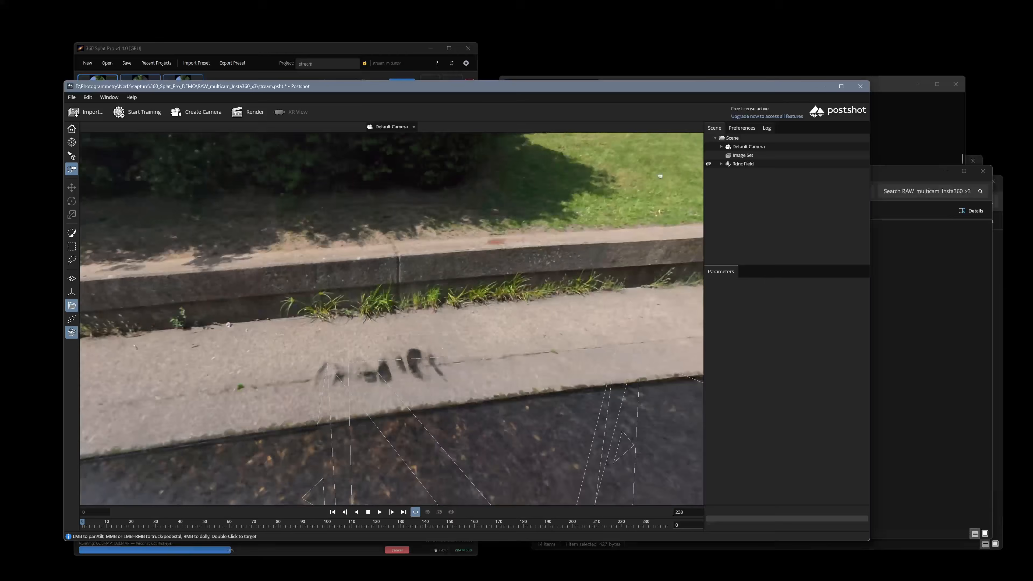
{"action": "left_click_drag", "start_coordinate": [442, 334], "coordinate": [401, 364]}
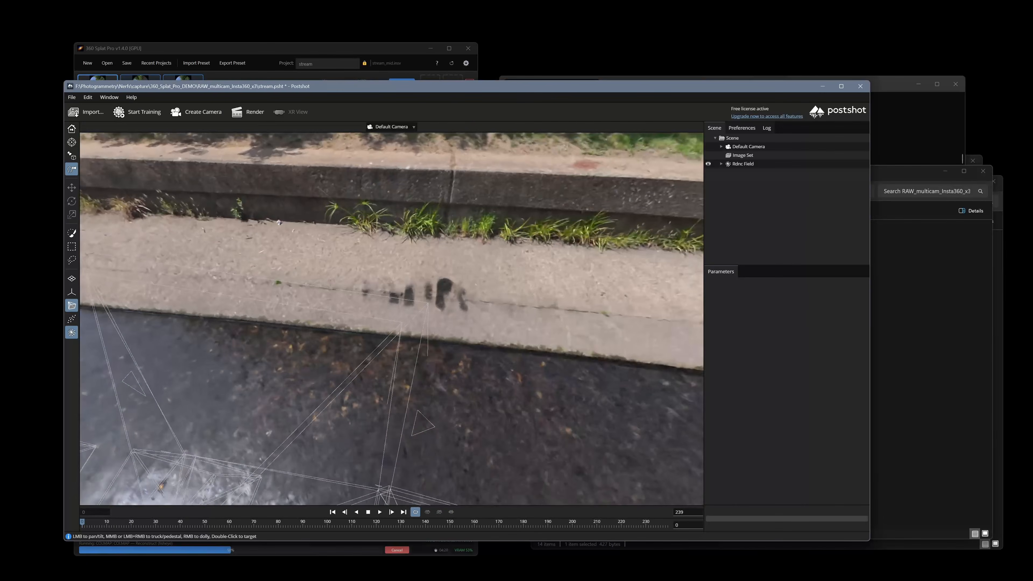
Hide the camera pose frustums and look along the curb toward the stream and arched bridge.
{"action": "right_click_drag", "start_coordinate": [279, 223], "coordinate": [309, 252]}
{"action": "left_click_drag", "start_coordinate": [309, 252], "coordinate": [452, 280]}
{"action": "right_click_drag", "start_coordinate": [452, 280], "coordinate": [455, 288]}
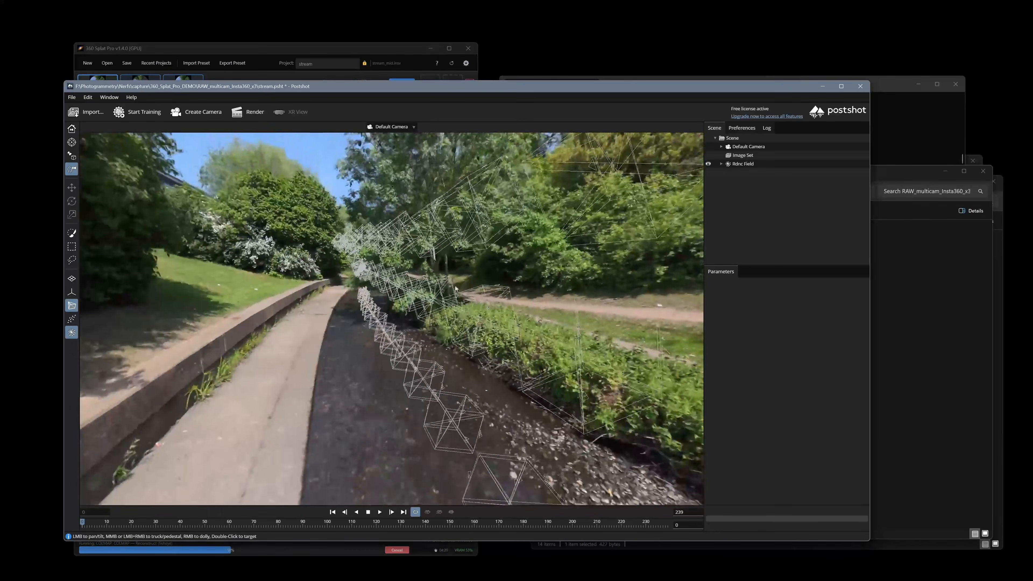
{"action": "left_click", "coordinate": [72, 305]}
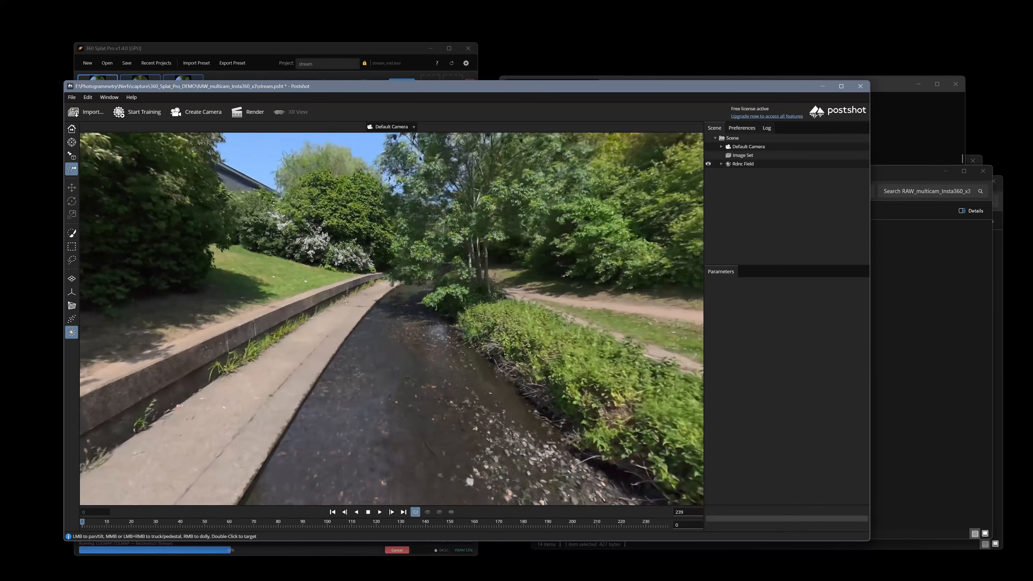
{"action": "left_click_drag", "start_coordinate": [451, 285], "coordinate": [244, 328]}
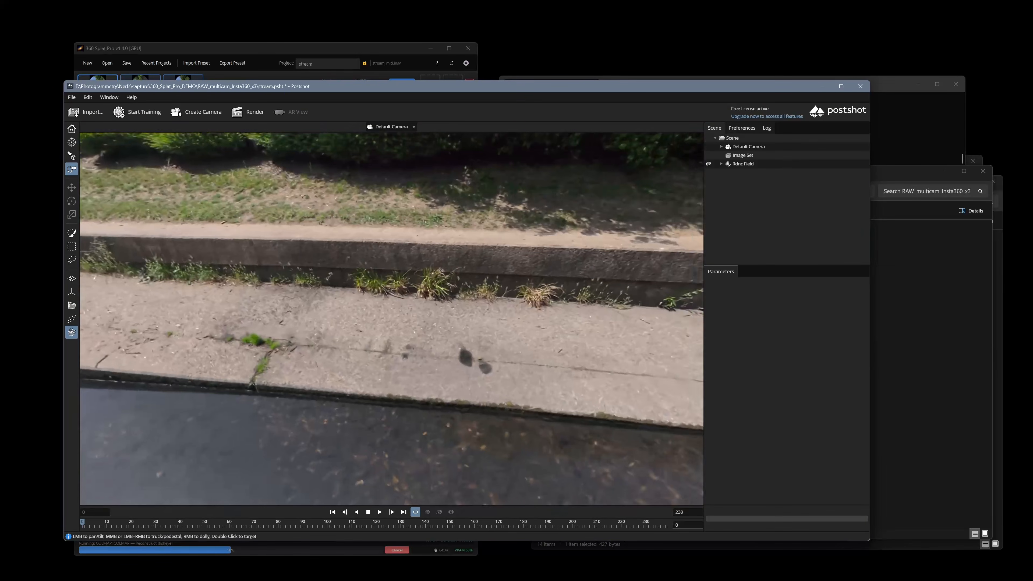
{"action": "middle_click_drag", "start_coordinate": [260, 330], "coordinate": [135, 338]}
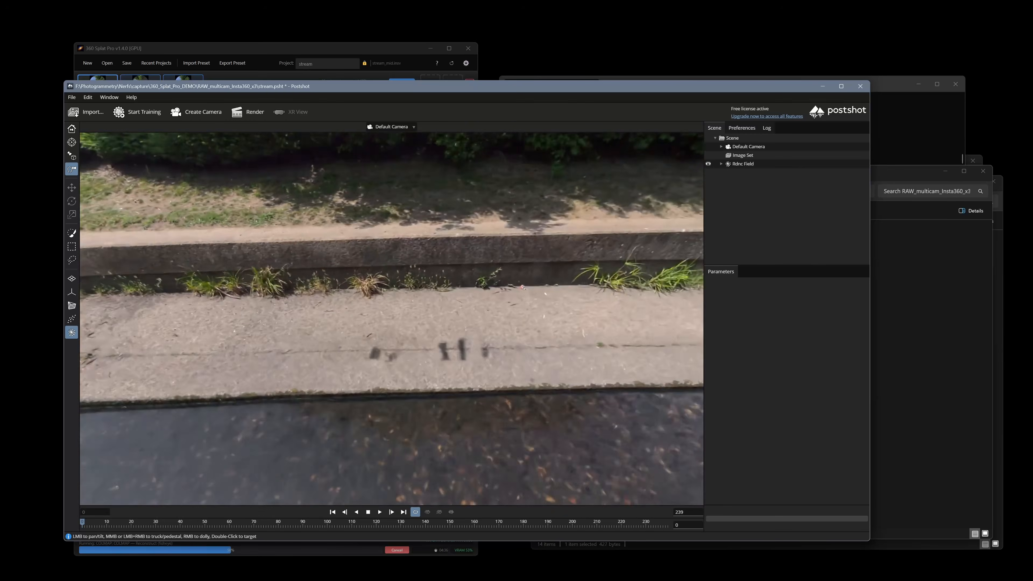
{"action": "middle_click_drag", "start_coordinate": [413, 378], "coordinate": [325, 379]}
{"action": "left_click_drag", "start_coordinate": [325, 378], "coordinate": [414, 378]}
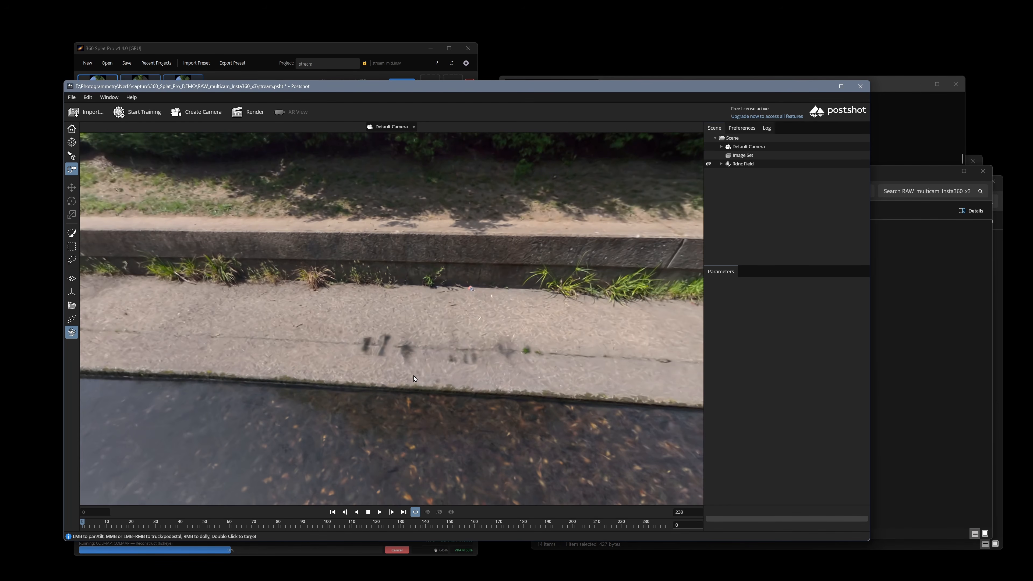
{"action": "left_click_drag", "start_coordinate": [486, 331], "coordinate": [484, 335]}
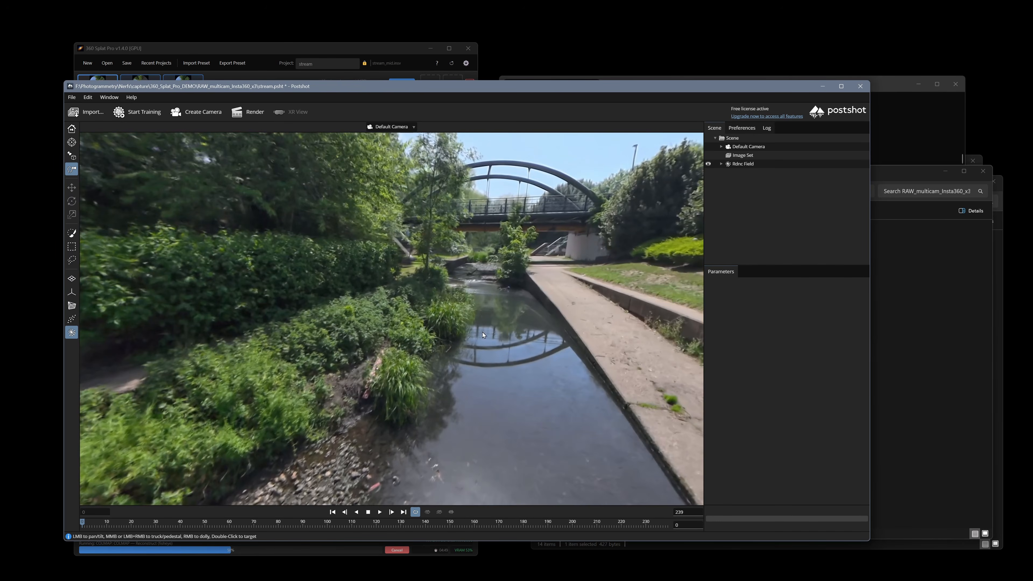
Show camera poses again, toggle the radiance field off and on, then hide poses and face the bridge.
{"action": "left_click", "coordinate": [72, 305]}
{"action": "left_click_drag", "start_coordinate": [675, 354], "coordinate": [390, 316]}
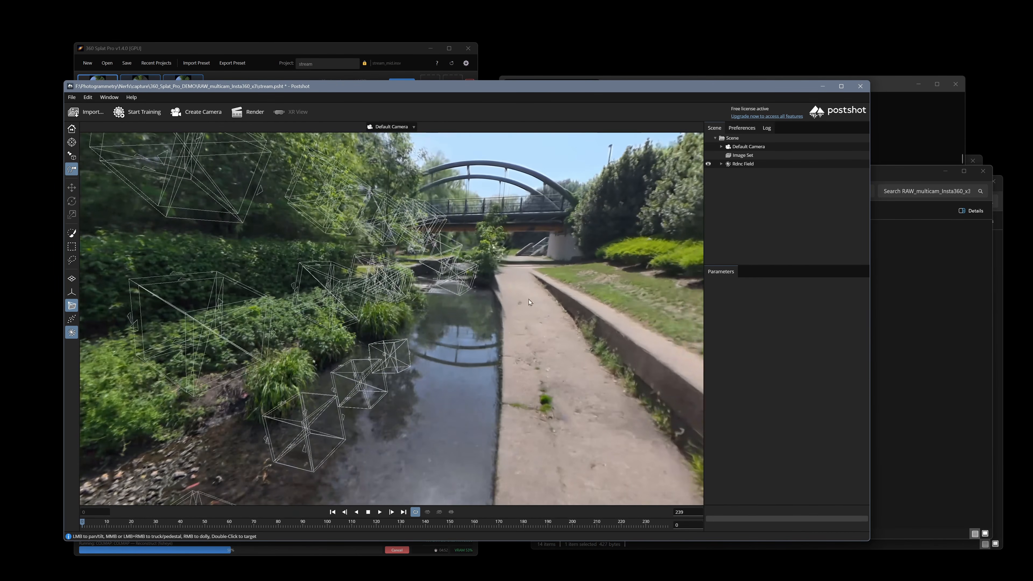
{"action": "left_click_drag", "start_coordinate": [526, 293], "coordinate": [123, 212]}
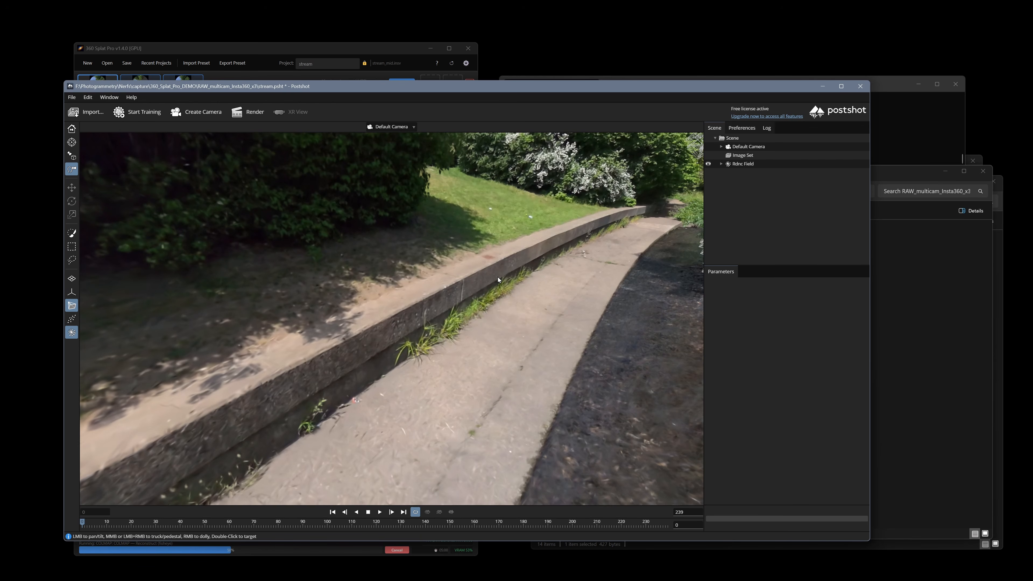
{"action": "left_click", "coordinate": [72, 332]}
{"action": "left_click", "coordinate": [72, 333]}
{"action": "left_click", "coordinate": [72, 306]}
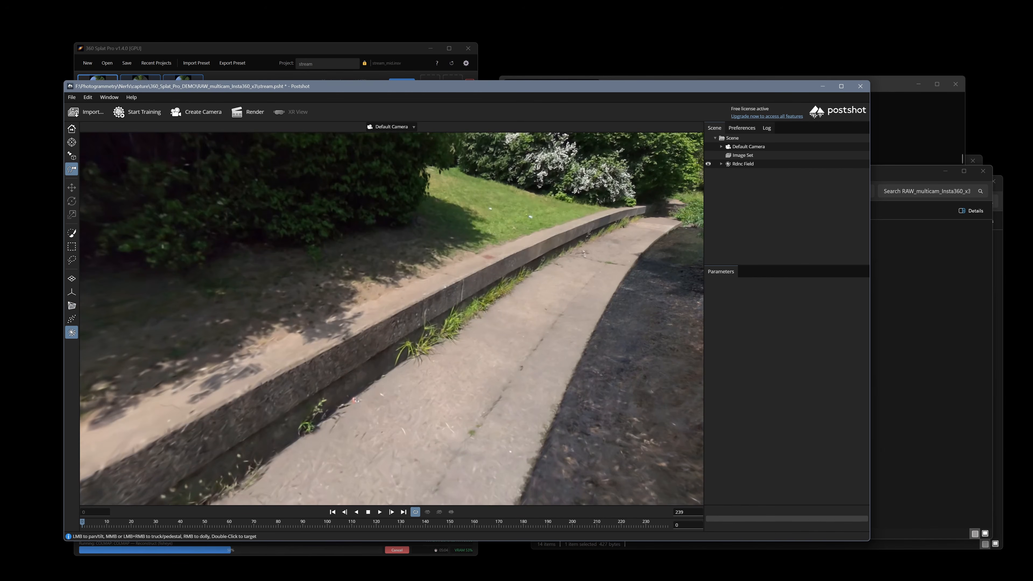
{"action": "left_click_drag", "start_coordinate": [390, 261], "coordinate": [211, 309]}
{"action": "right_click_drag", "start_coordinate": [211, 309], "coordinate": [211, 269]}
{"action": "left_click_drag", "start_coordinate": [212, 285], "coordinate": [594, 285]}
{"action": "right_click_drag", "start_coordinate": [594, 285], "coordinate": [593, 244]}
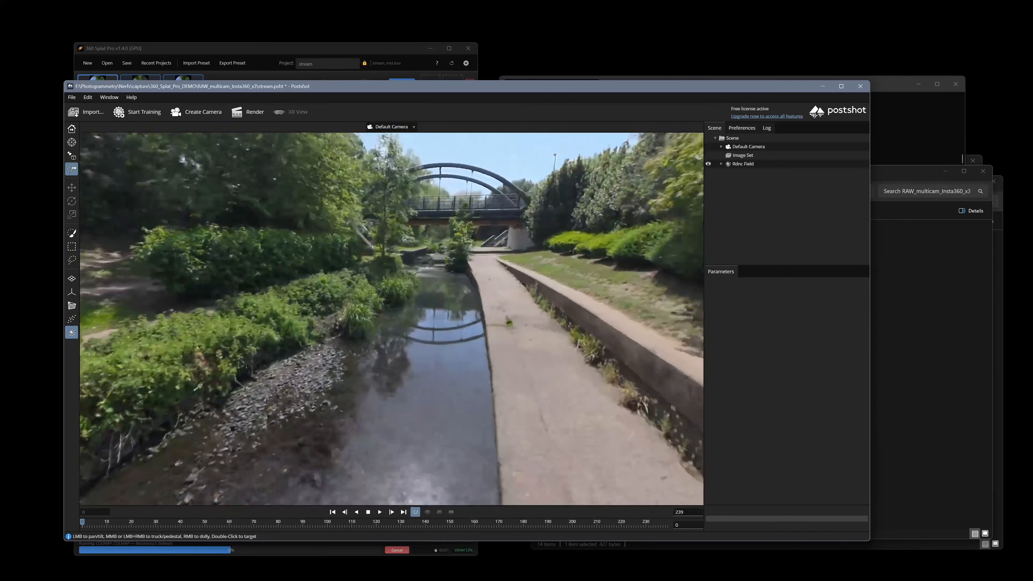
{"action": "left_click_drag", "start_coordinate": [260, 260], "coordinate": [407, 309]}
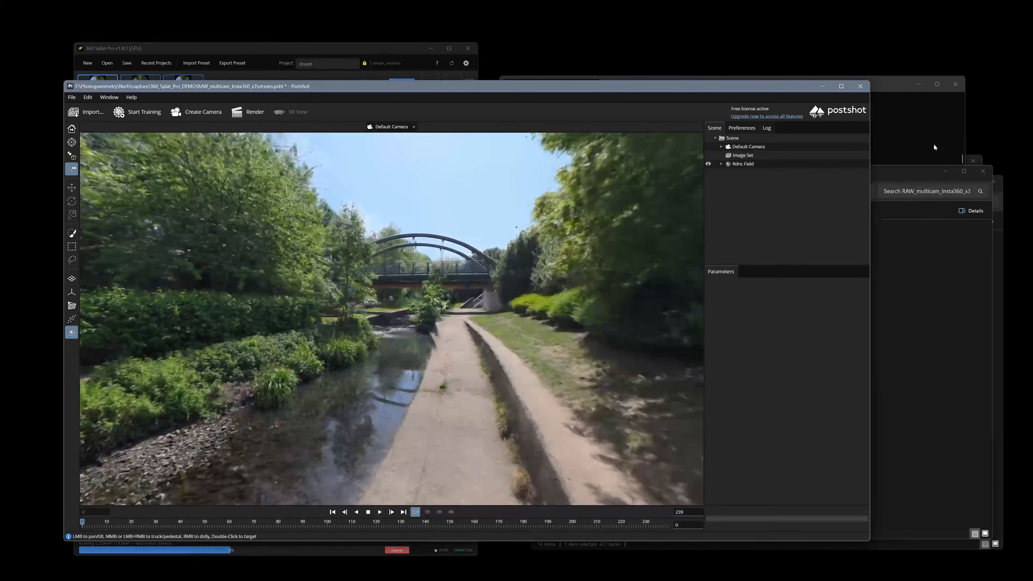
Select the Default Camera and fly along the stream past the tree, looking around.
{"action": "left_click", "coordinate": [766, 148]}
{"action": "left_click_drag", "start_coordinate": [562, 310], "coordinate": [431, 309]}
{"action": "right_click_drag", "start_coordinate": [431, 309], "coordinate": [431, 260]}
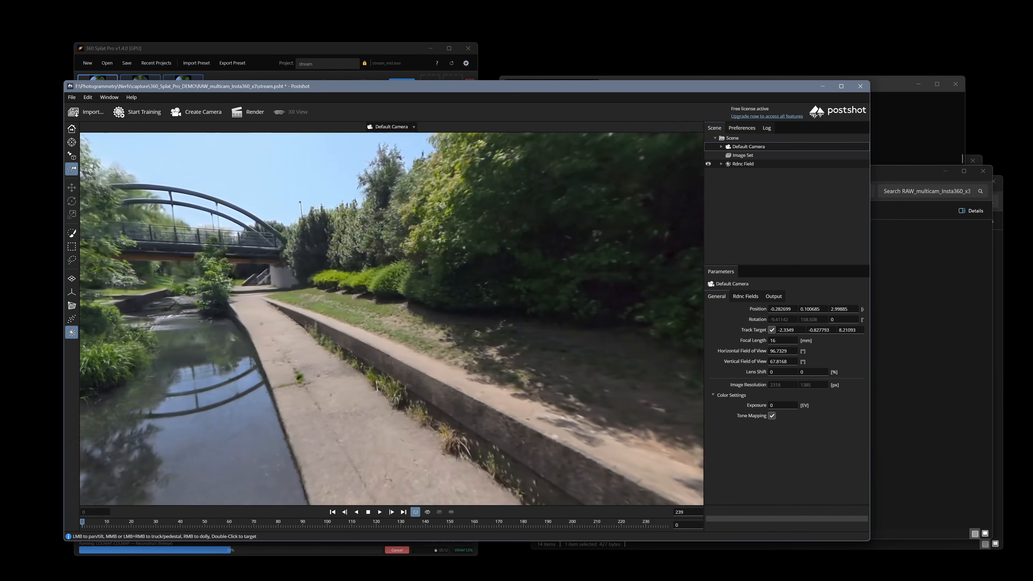
{"action": "left_click_drag", "start_coordinate": [325, 325], "coordinate": [529, 240]}
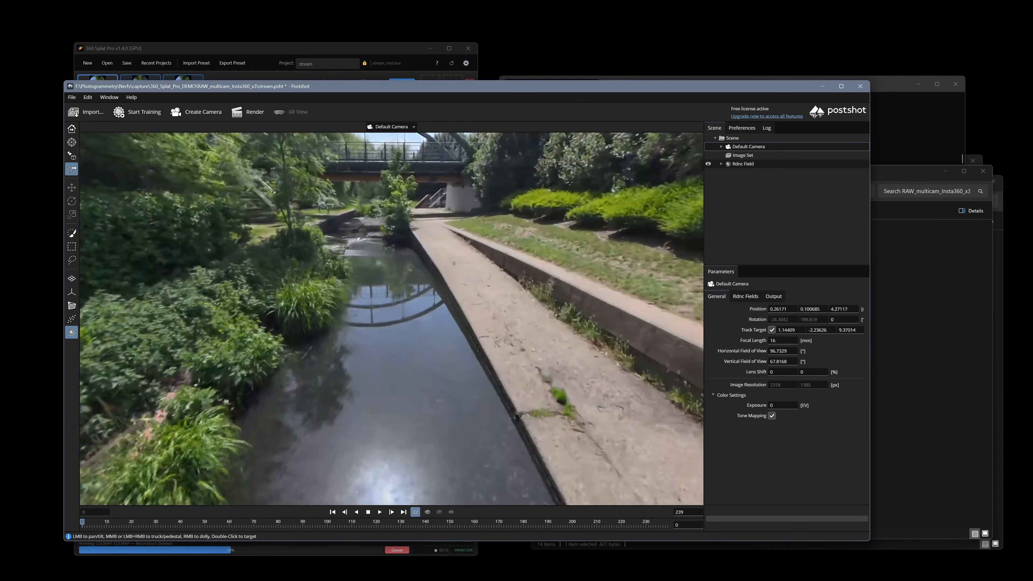
{"action": "left_click_drag", "start_coordinate": [390, 317], "coordinate": [484, 310]}
{"action": "right_click_drag", "start_coordinate": [484, 310], "coordinate": [484, 261]}
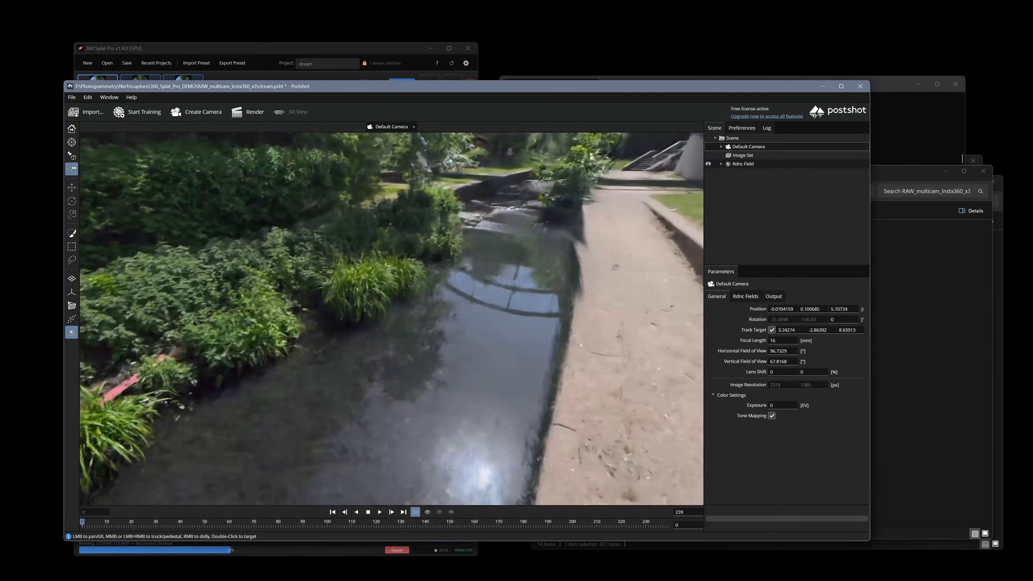
{"action": "left_click_drag", "start_coordinate": [285, 350], "coordinate": [610, 366]}
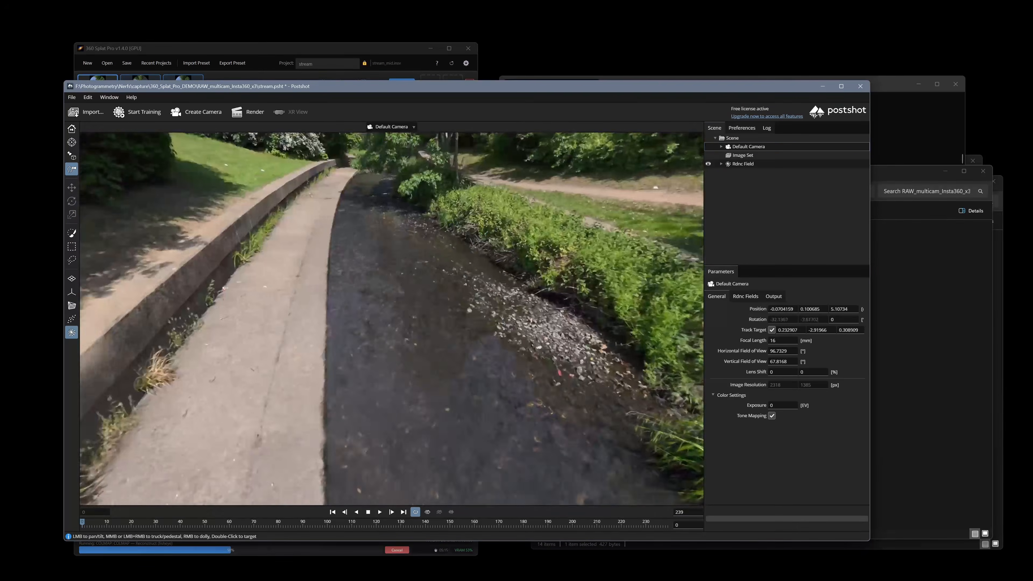
{"action": "left_click_drag", "start_coordinate": [508, 317], "coordinate": [411, 346]}
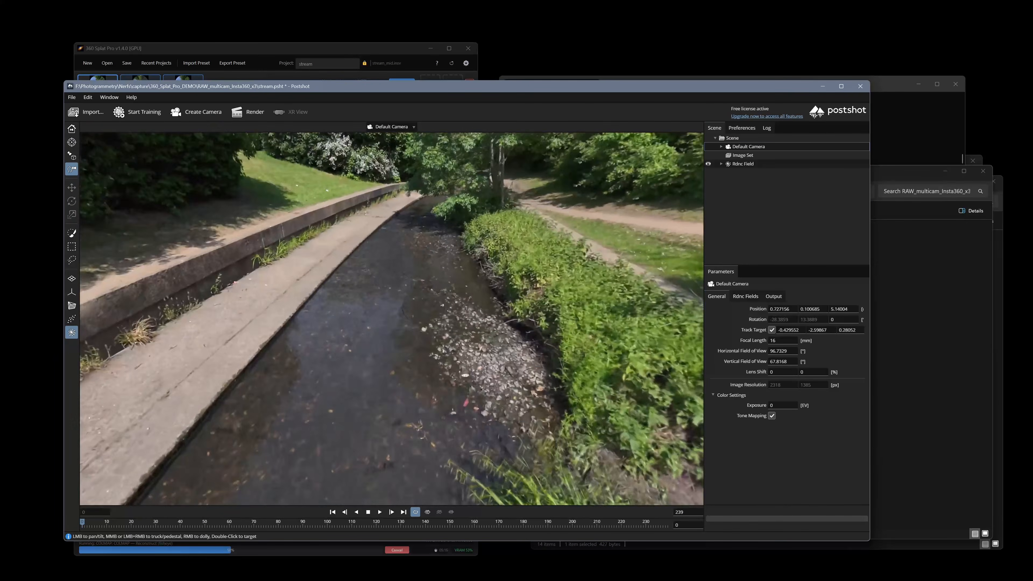
{"action": "right_click_drag", "start_coordinate": [411, 346], "coordinate": [411, 293]}
{"action": "left_click_drag", "start_coordinate": [366, 334], "coordinate": [455, 281]}
{"action": "left_click_drag", "start_coordinate": [488, 325], "coordinate": [390, 387]}
{"action": "right_click_drag", "start_coordinate": [390, 387], "coordinate": [390, 261]}
{"action": "left_click_drag", "start_coordinate": [447, 318], "coordinate": [382, 322]}
{"action": "right_click_drag", "start_coordinate": [626, 501], "coordinate": [627, 473]}
{"action": "left_click_drag", "start_coordinate": [626, 472], "coordinate": [500, 463]}
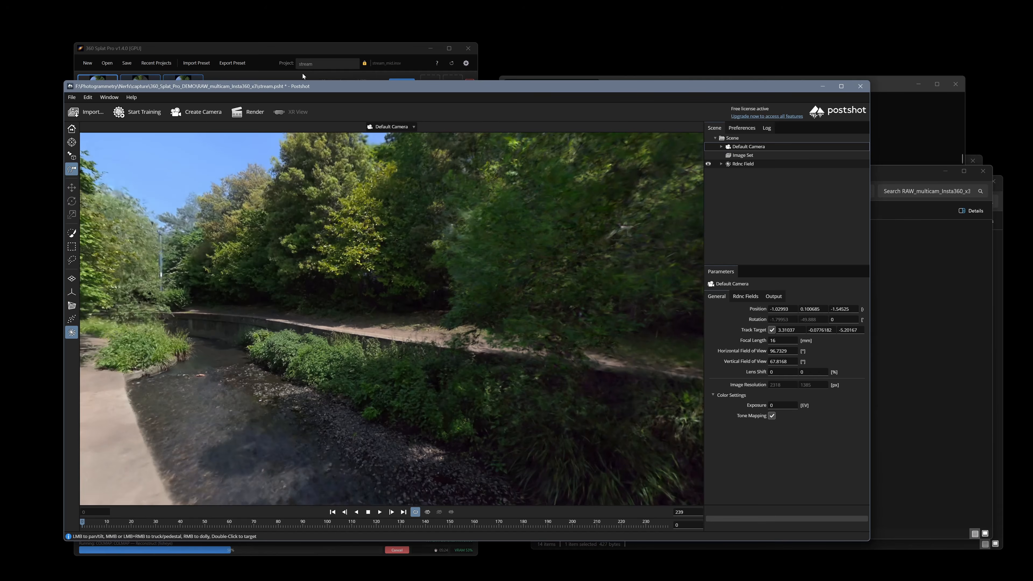
Close the stream project in Postshot without saving changes.
{"action": "left_click", "coordinate": [324, 51]}
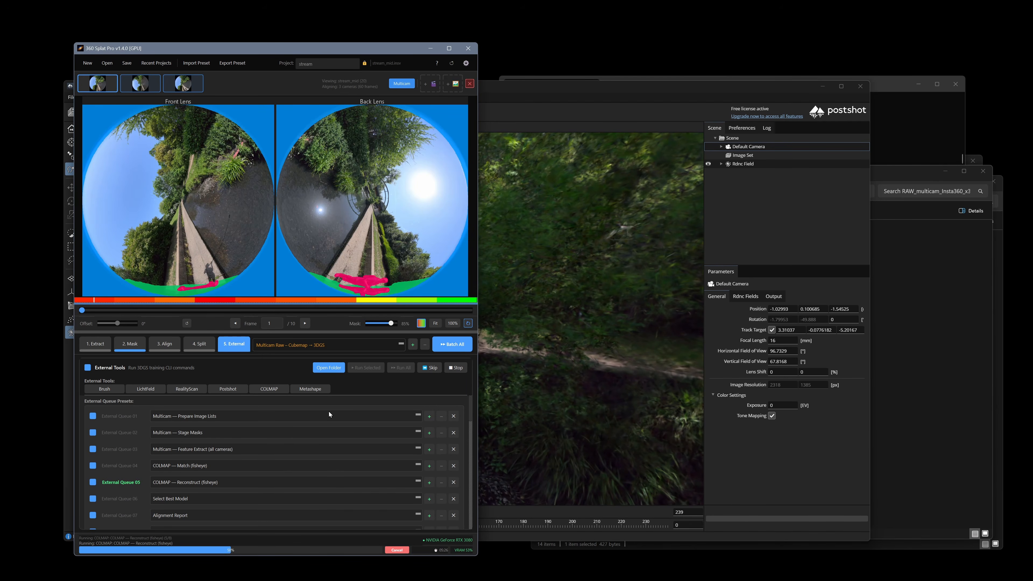
{"action": "left_click", "coordinate": [860, 86]}
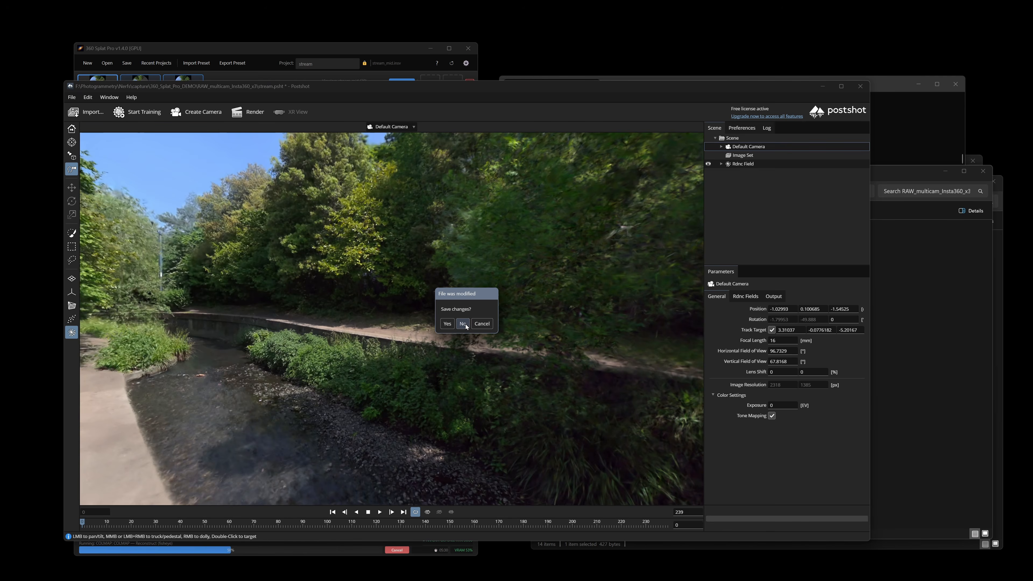
{"action": "left_click", "coordinate": [466, 326]}
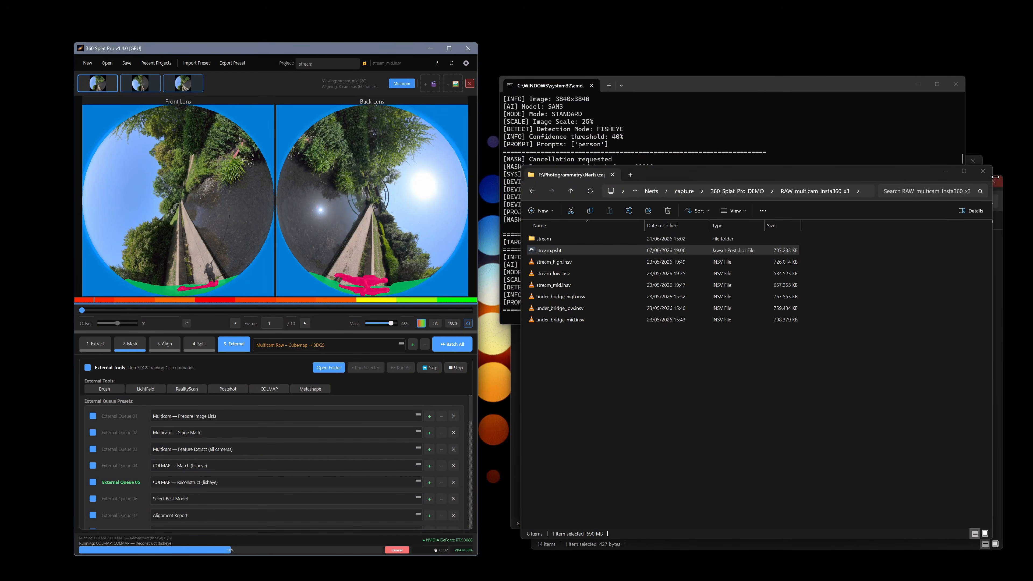
Close the two extra File Explorer folder windows.
{"action": "left_click", "coordinate": [996, 191]}
{"action": "left_click", "coordinate": [994, 181]}
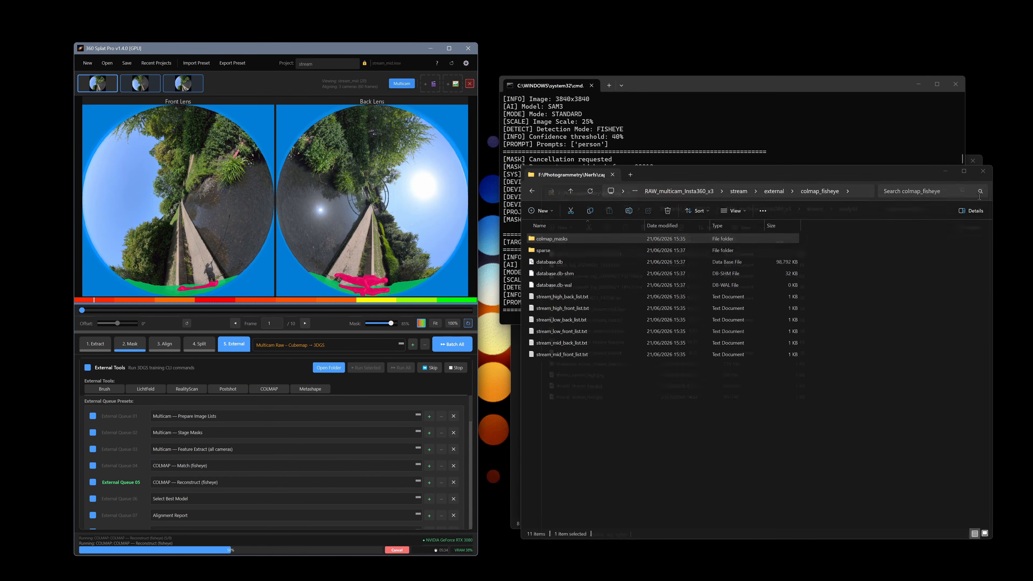
{"action": "left_click", "coordinate": [986, 174]}
Switch between the stream and colmap_fisheye tabs, then go up through parkSwingAll to FusionParkSwing.
{"action": "left_click", "coordinate": [822, 373]}
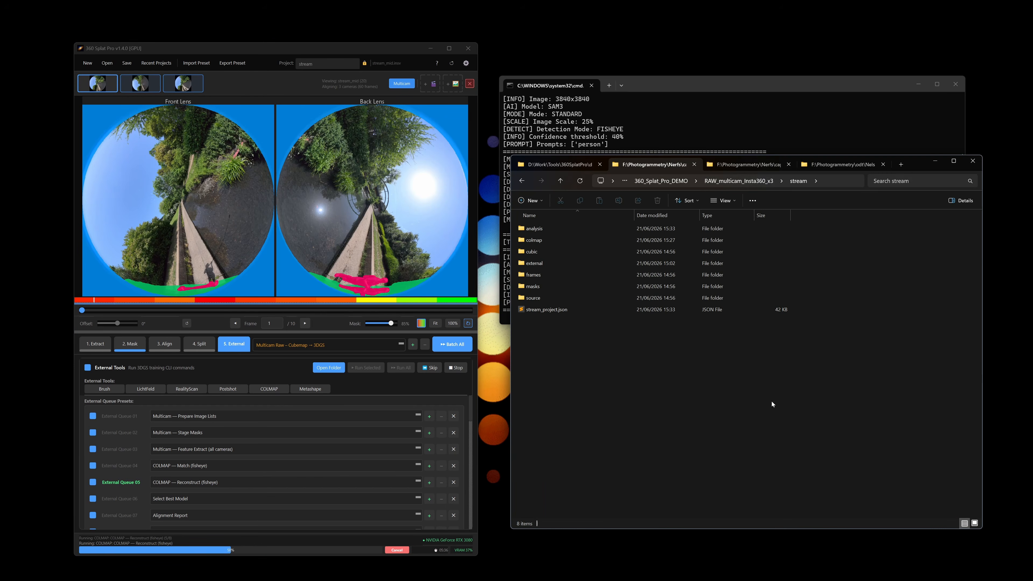
{"action": "left_click", "coordinate": [763, 167]}
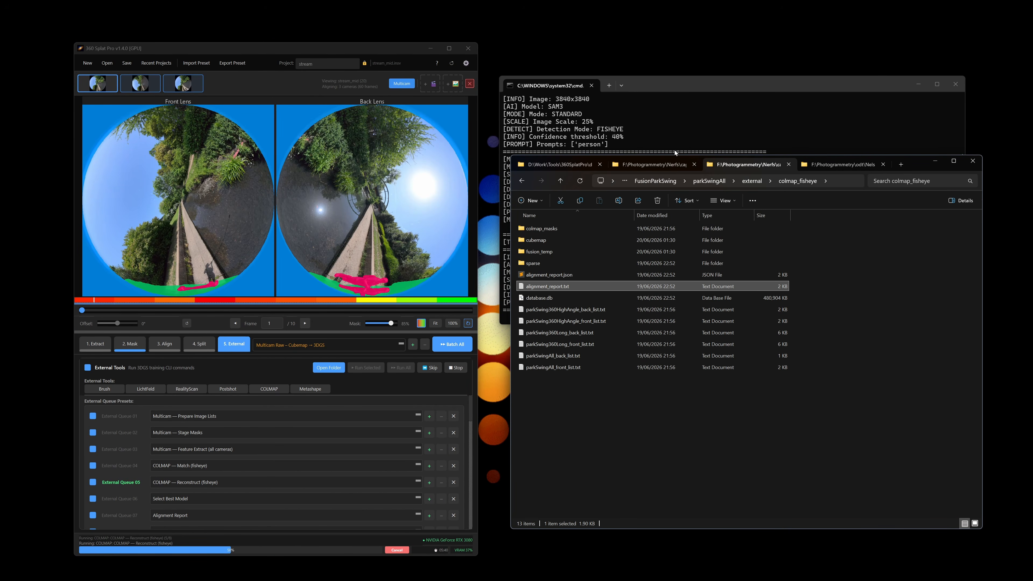
{"action": "left_click", "coordinate": [663, 167]}
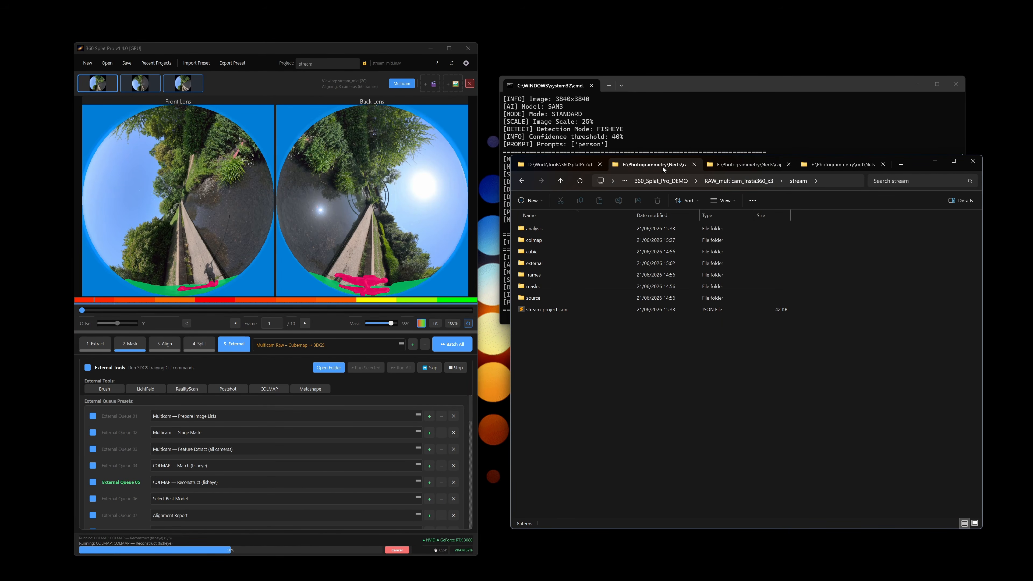
{"action": "left_click", "coordinate": [749, 164]}
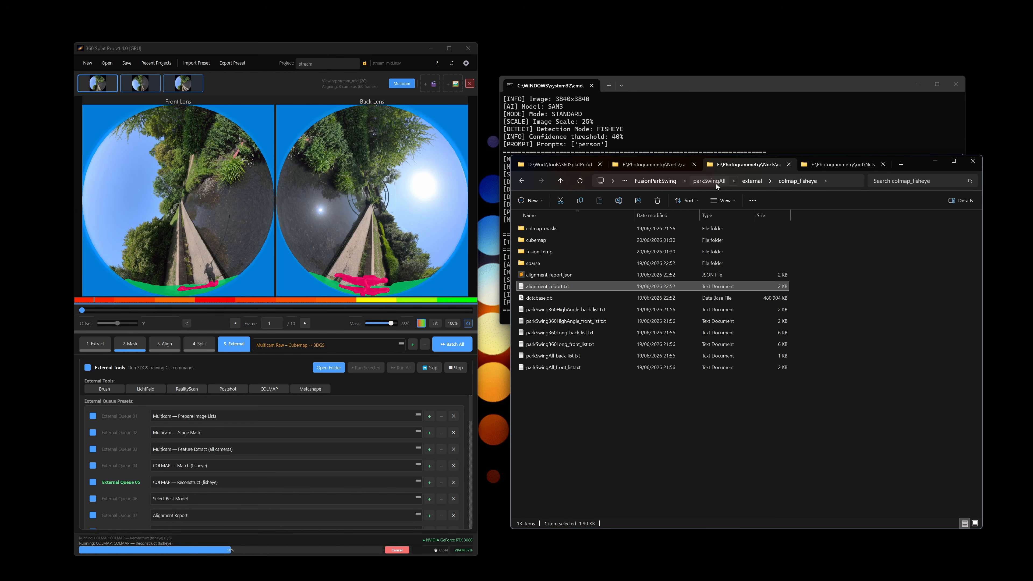
{"action": "left_click", "coordinate": [716, 184]}
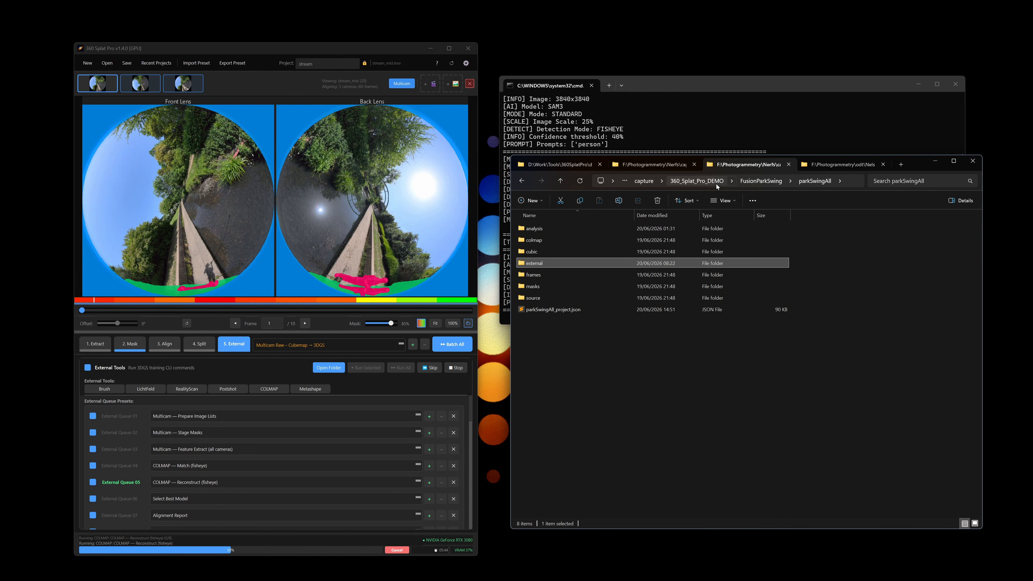
{"action": "left_click", "coordinate": [766, 181]}
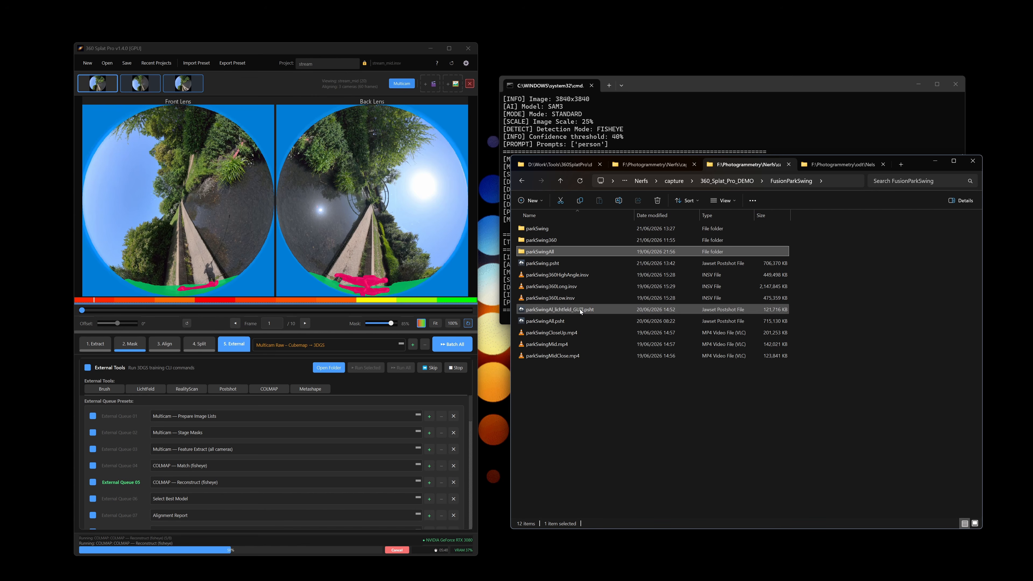
Select parkSwing360HighAngle.insv and parkSwingCloseUp.mp4, then show the 360SplatPro program folder.
{"action": "left_click", "coordinate": [583, 276]}
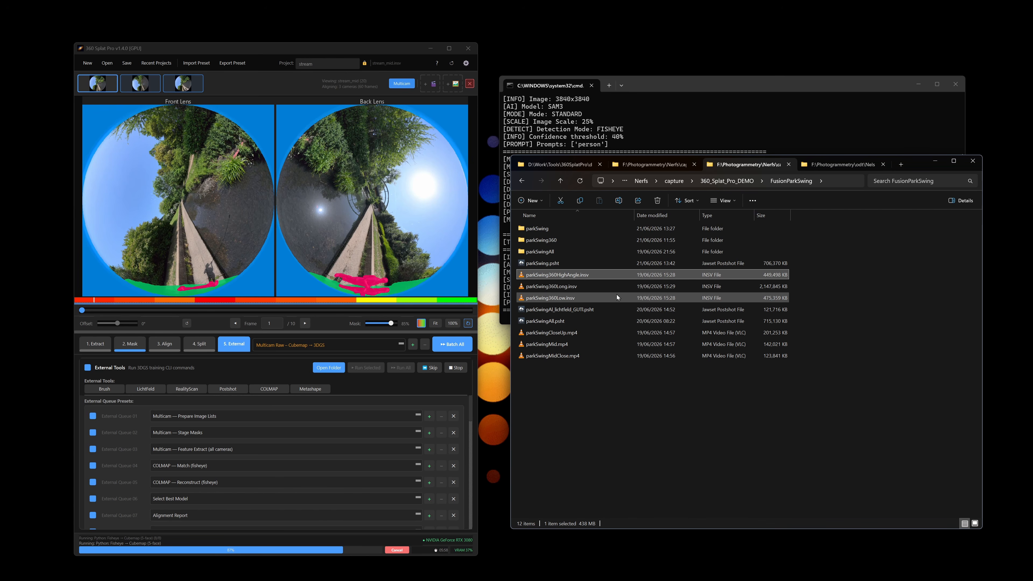
{"action": "left_click", "coordinate": [563, 336]}
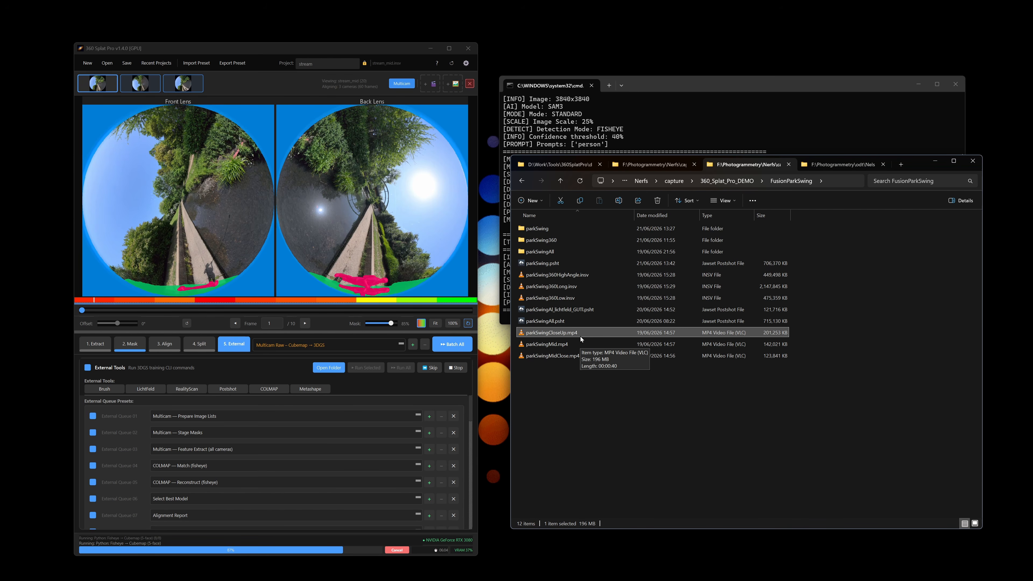
{"action": "left_click", "coordinate": [561, 164]}
Relaunch 360 Splat Pro in debug mode with debug.bat and bring File Explorer forward.
{"action": "double_click", "coordinate": [559, 322]}
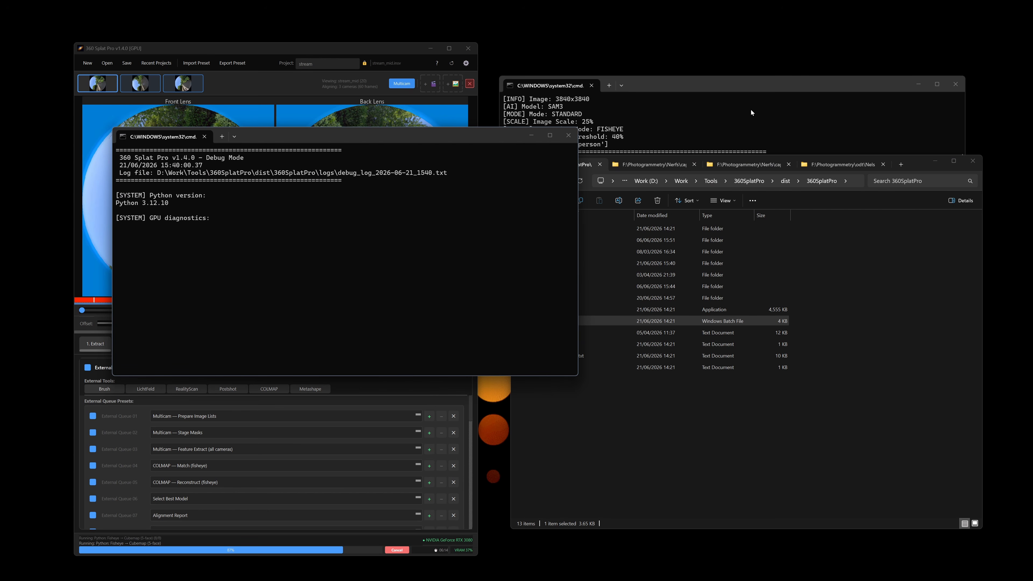
{"action": "left_click", "coordinate": [759, 113]}
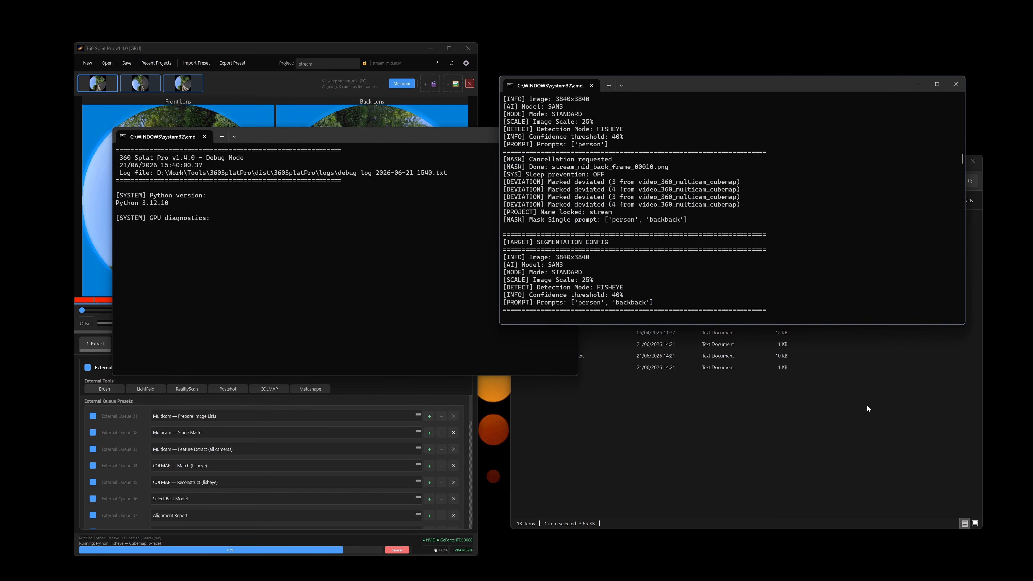
{"action": "left_click", "coordinate": [867, 411]}
Browse to the FusionParkSwing folder and select parkSwingAll, parkSwing, then parkSwing360.
{"action": "left_click", "coordinate": [659, 164]}
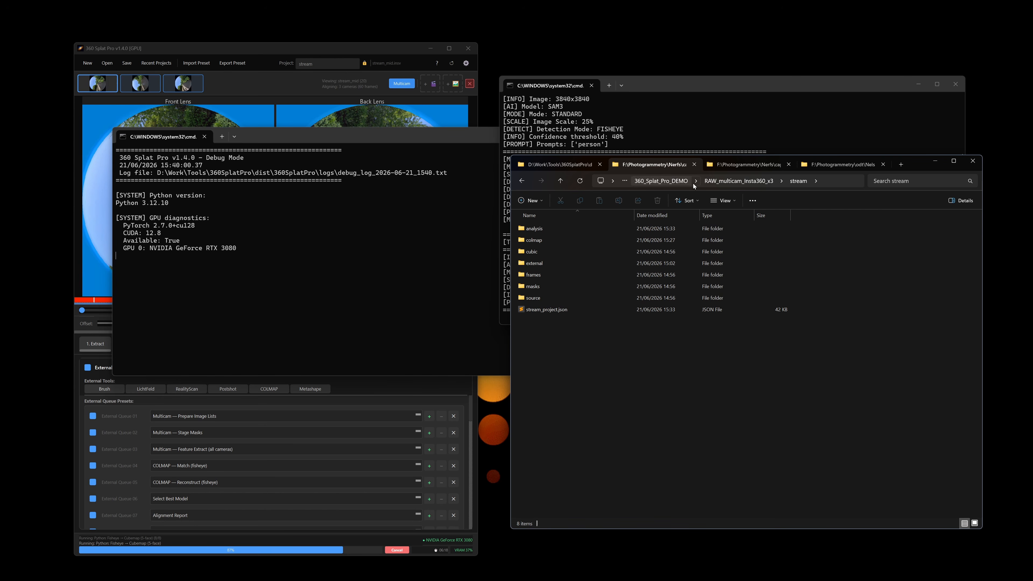
{"action": "left_click", "coordinate": [749, 164]}
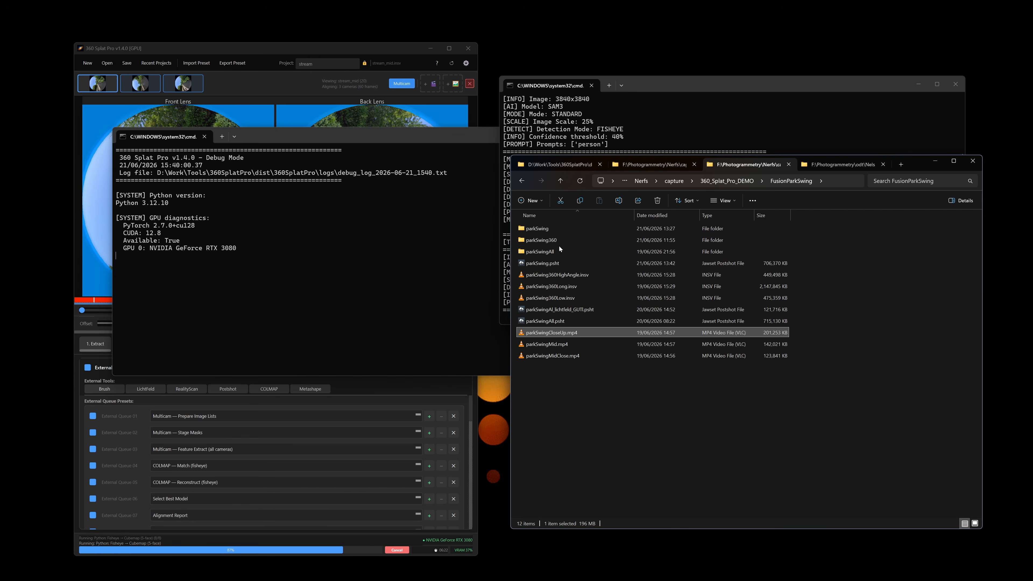
{"action": "left_click", "coordinate": [555, 253]}
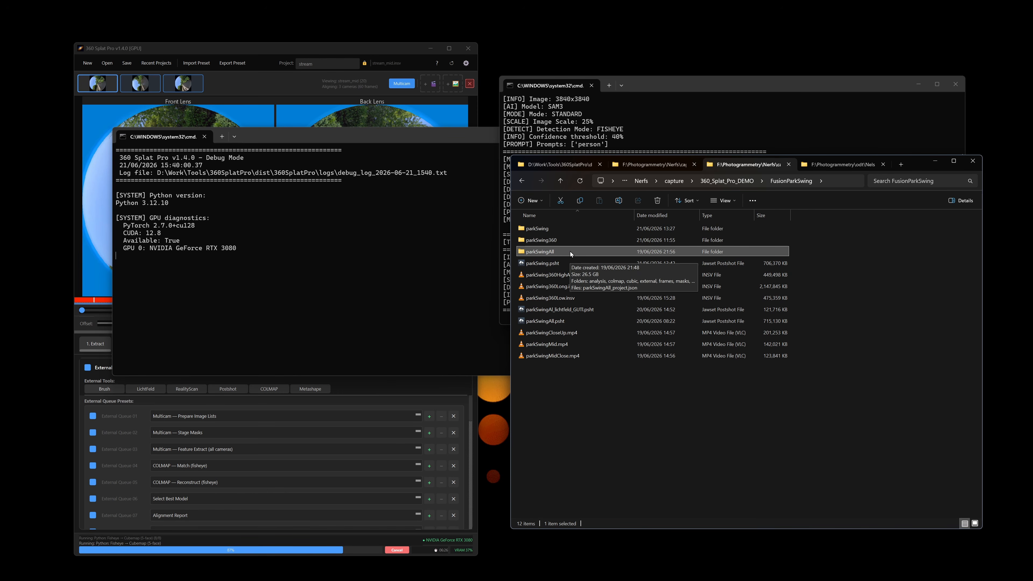
{"action": "left_click", "coordinate": [554, 228]}
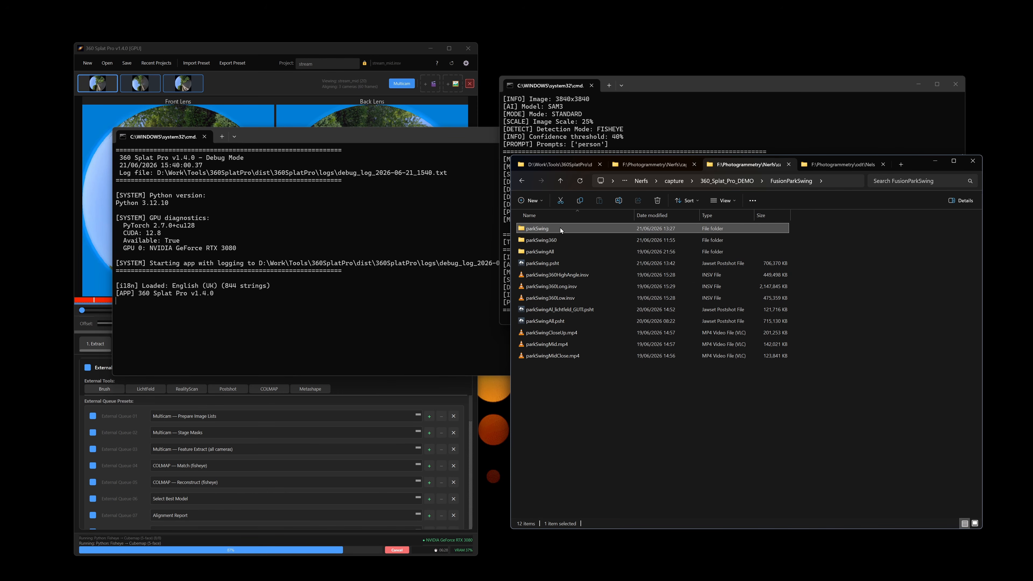
{"action": "left_click", "coordinate": [560, 240]}
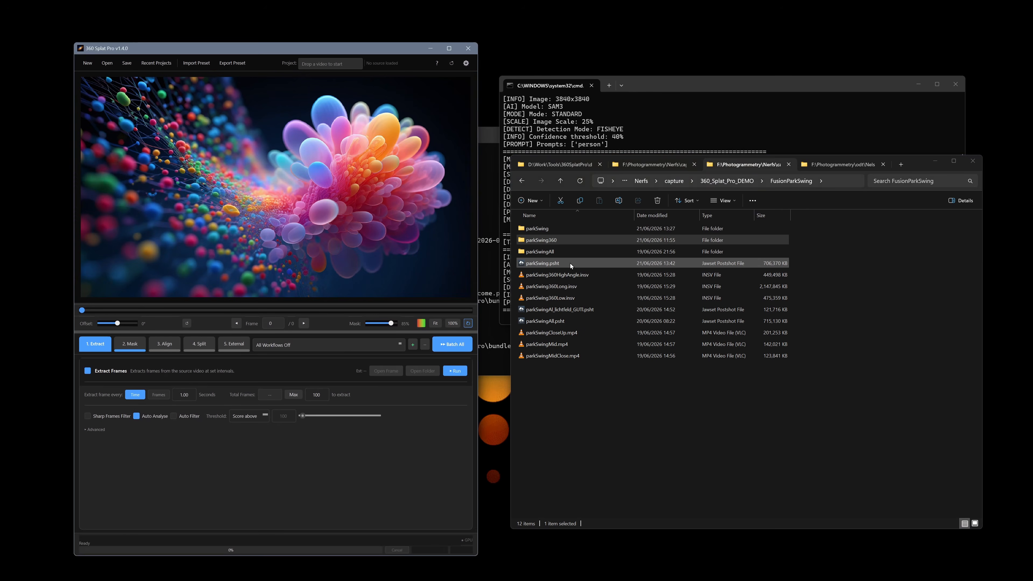
Open parkSwing.psht and orbit around the swing to its opposite side and end-on view.
{"action": "left_click", "coordinate": [570, 264]}
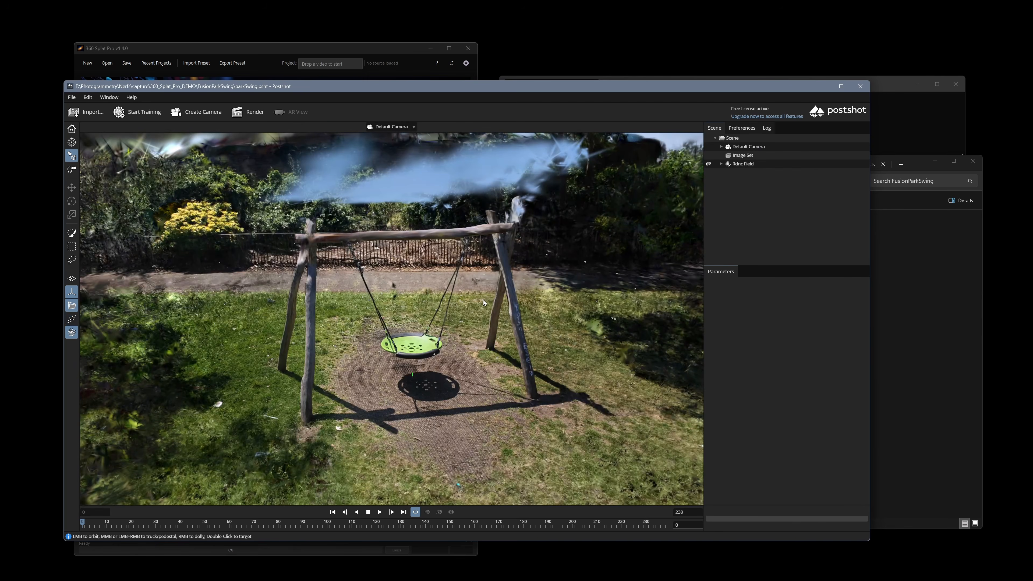
{"action": "left_click_drag", "start_coordinate": [484, 300], "coordinate": [692, 334]}
{"action": "left_click_drag", "start_coordinate": [634, 439], "coordinate": [260, 415]}
{"action": "scroll", "coordinate": [374, 382], "scroll_direction": "up", "scroll_amount": 5}
{"action": "left_click_drag", "start_coordinate": [519, 346], "coordinate": [486, 345]}
{"action": "left_click_drag", "start_coordinate": [364, 344], "coordinate": [490, 325]}
Orbit over the swing toward the post and playground, then close Postshot at the save prompt.
{"action": "left_click_drag", "start_coordinate": [651, 271], "coordinate": [203, 305]}
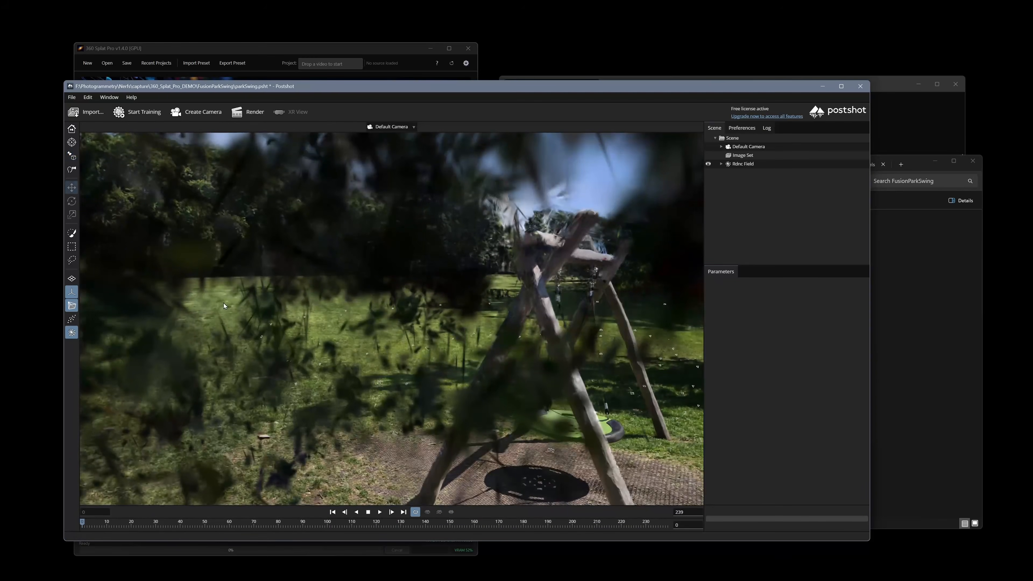
{"action": "scroll", "coordinate": [240, 299], "scroll_direction": "up", "scroll_amount": 8}
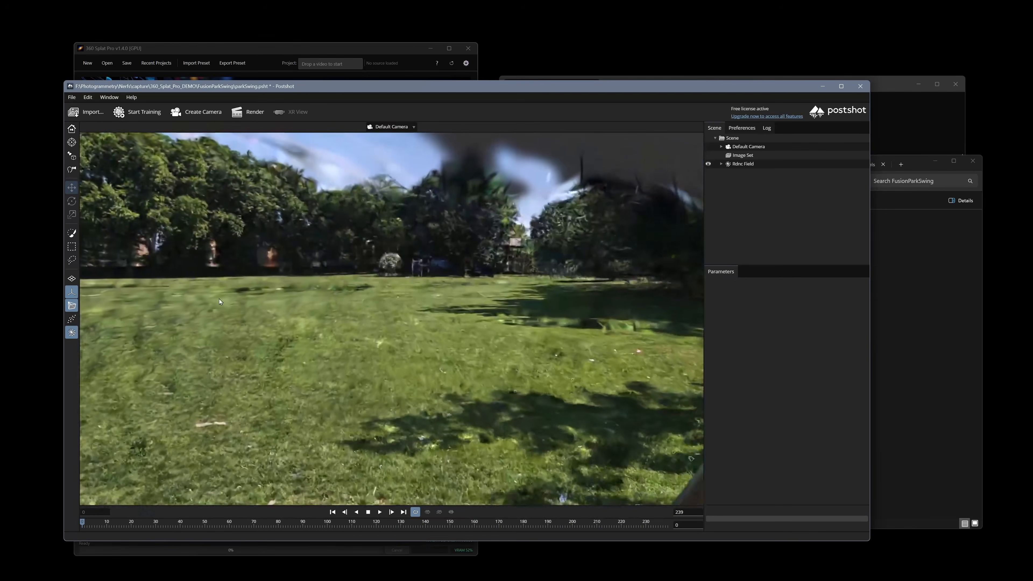
{"action": "left_click_drag", "start_coordinate": [219, 302], "coordinate": [358, 252]}
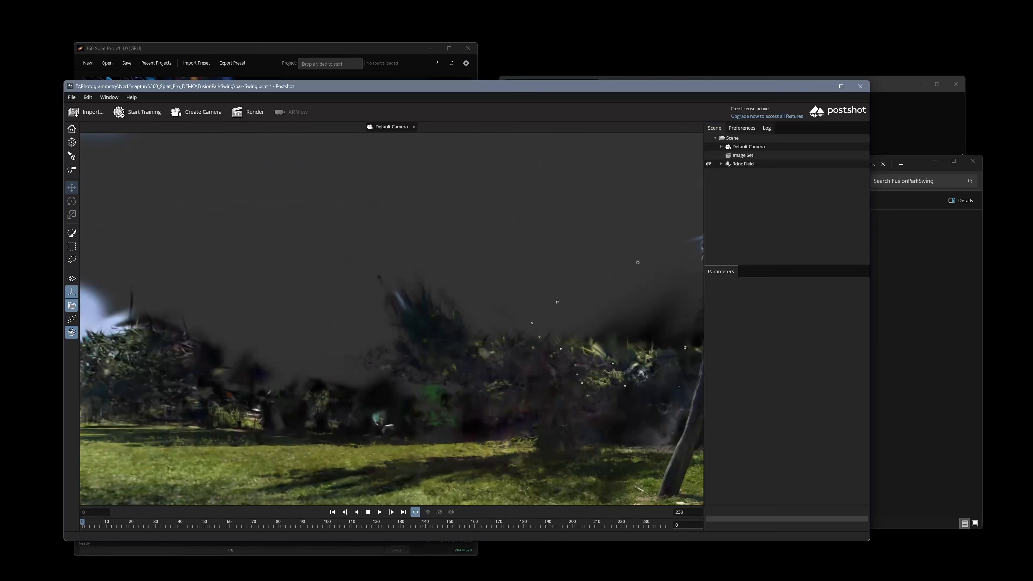
{"action": "left_click_drag", "start_coordinate": [339, 309], "coordinate": [578, 366]}
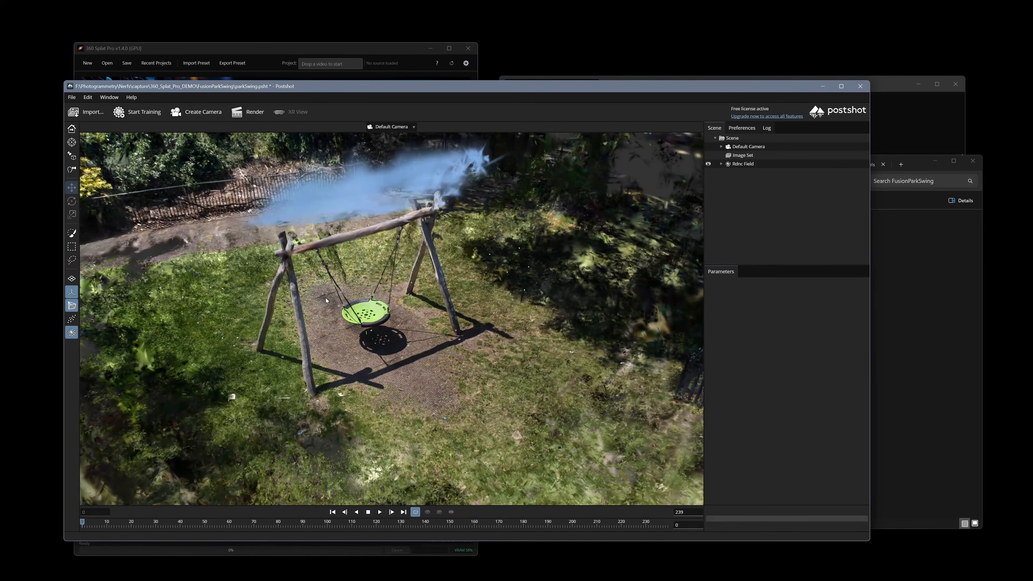
{"action": "left_click", "coordinate": [860, 86]}
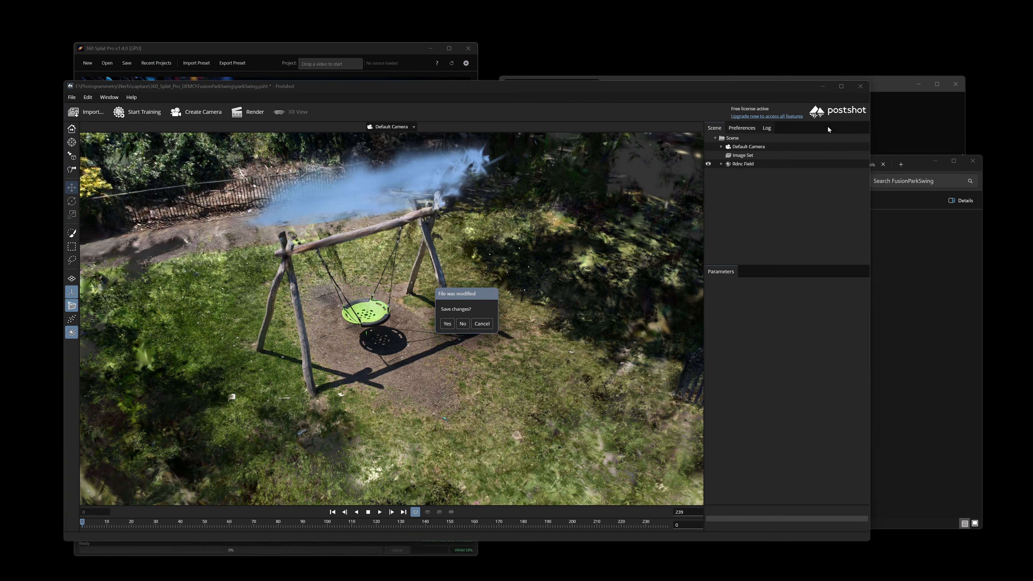
{"action": "left_click", "coordinate": [463, 324]}
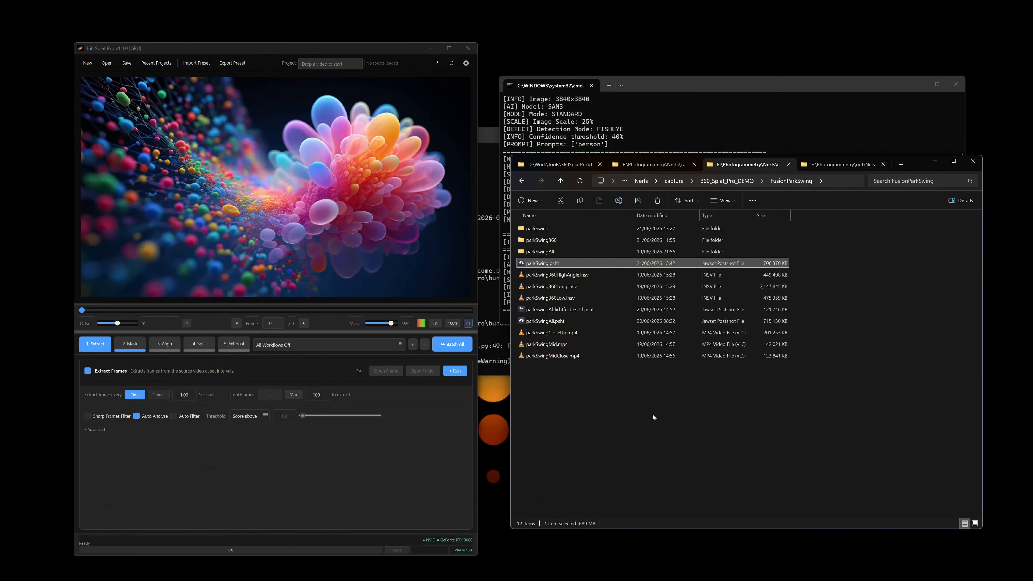
Load parkSwingAll_project.json into 360 Splat Pro by dropping it onto the viewer.
{"action": "double_click", "coordinate": [561, 253]}
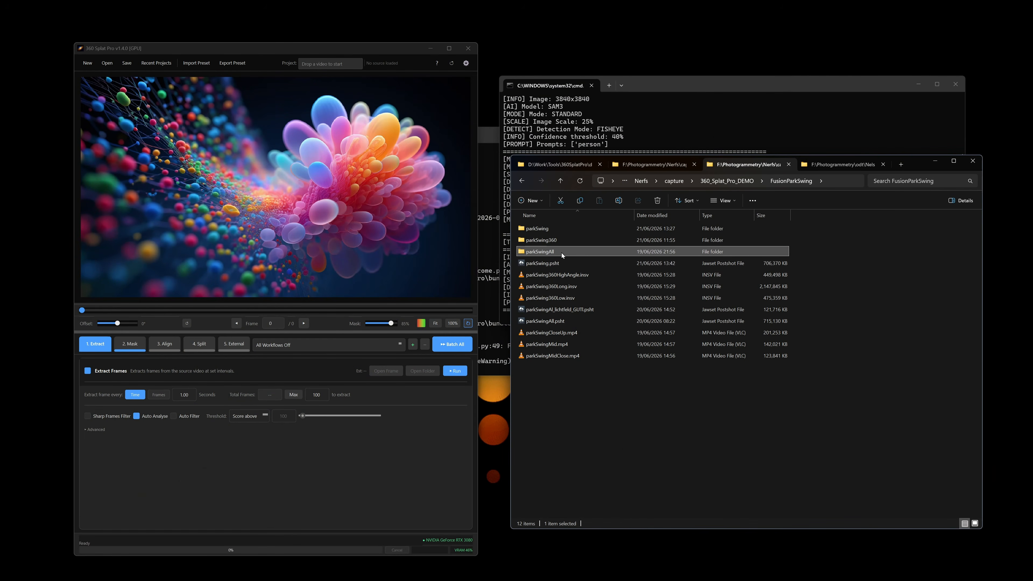
{"action": "left_click", "coordinate": [572, 310]}
{"action": "left_click_drag", "start_coordinate": [579, 310], "coordinate": [181, 200]}
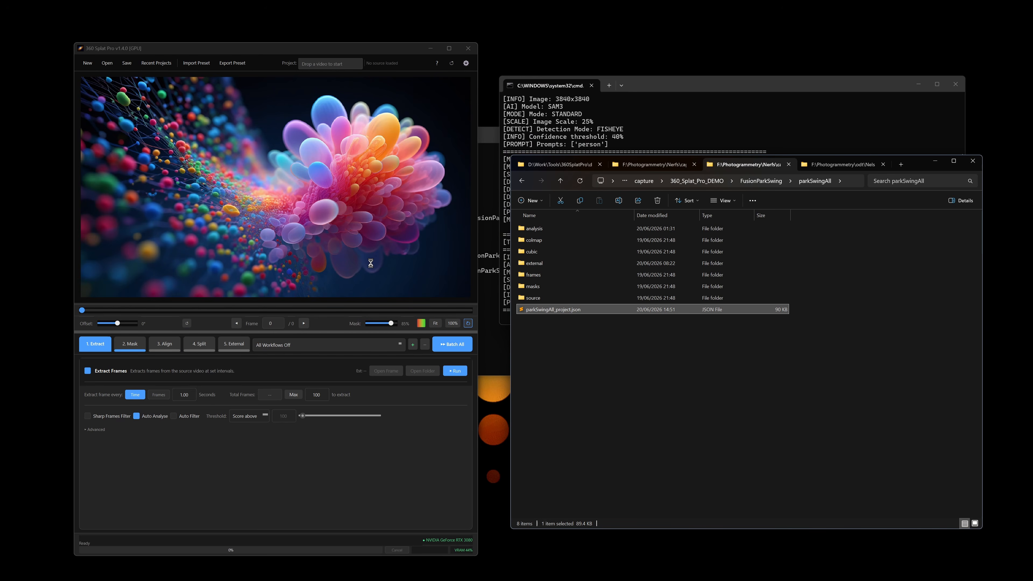
Browse parkSwingAll's folders down to external > colmap_fisheye > colmap_masks.
{"action": "double_click", "coordinate": [558, 228]}
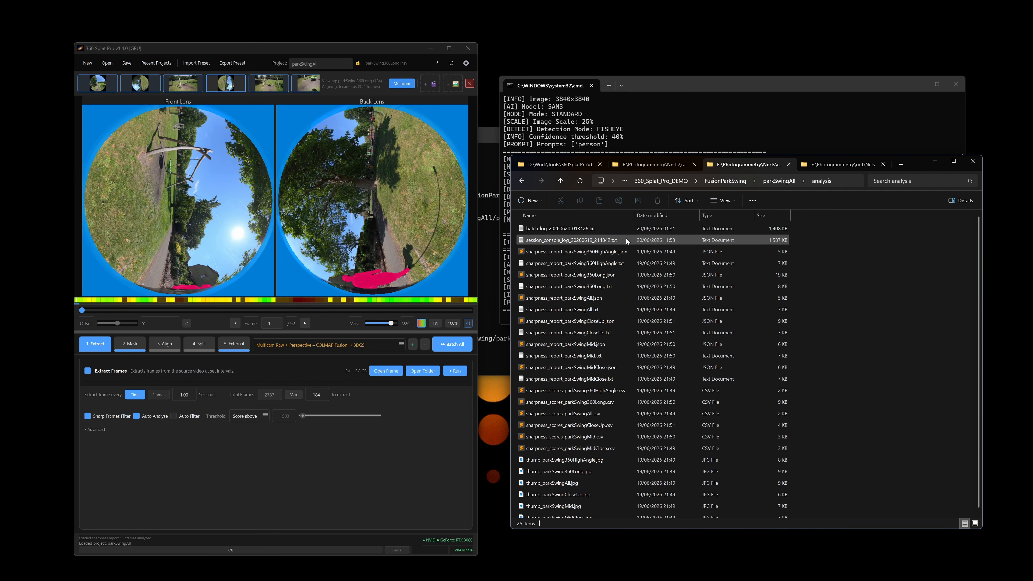
{"action": "key", "text": "alt+Left"}
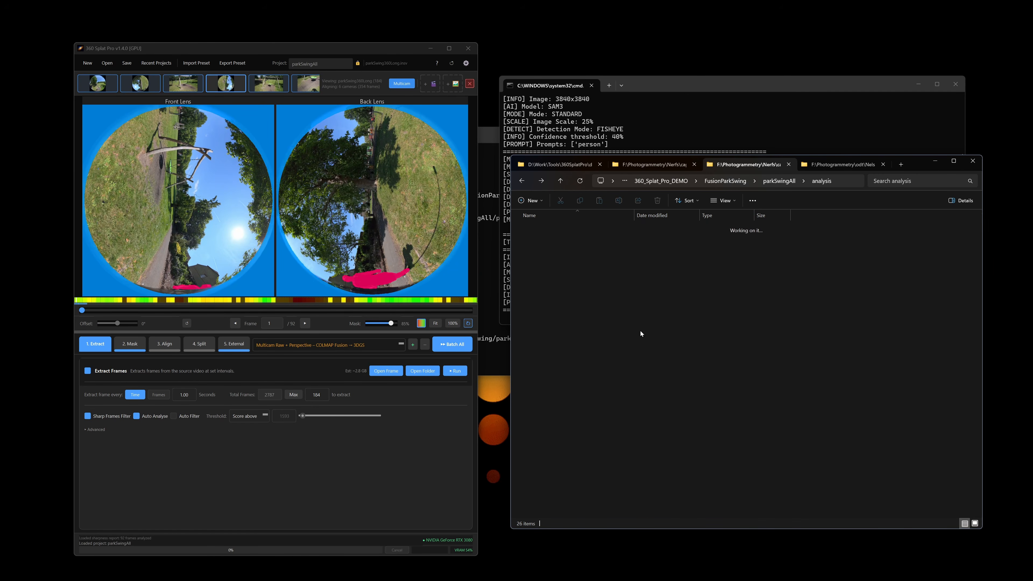
{"action": "double_click", "coordinate": [554, 264]}
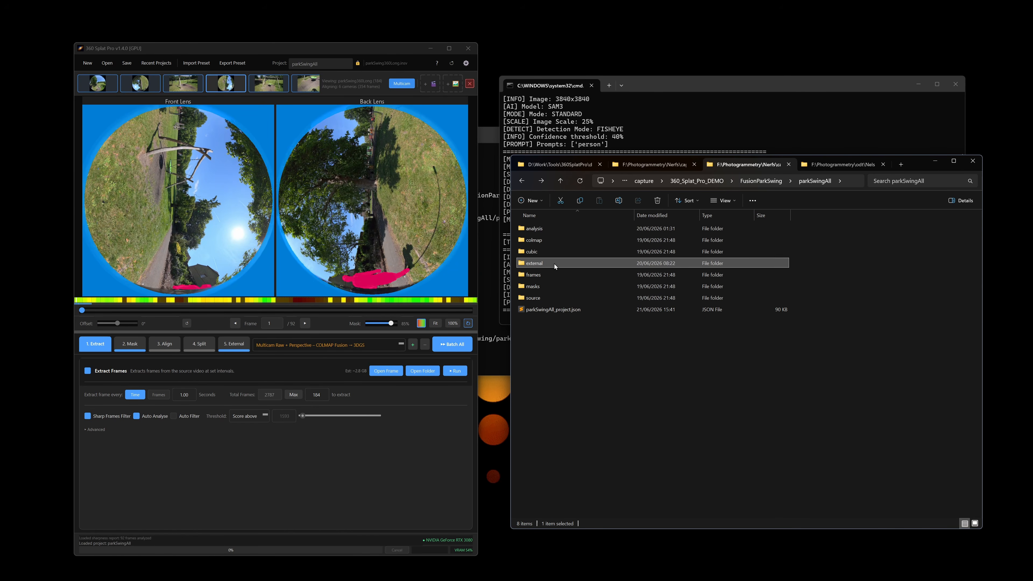
{"action": "double_click", "coordinate": [573, 227]}
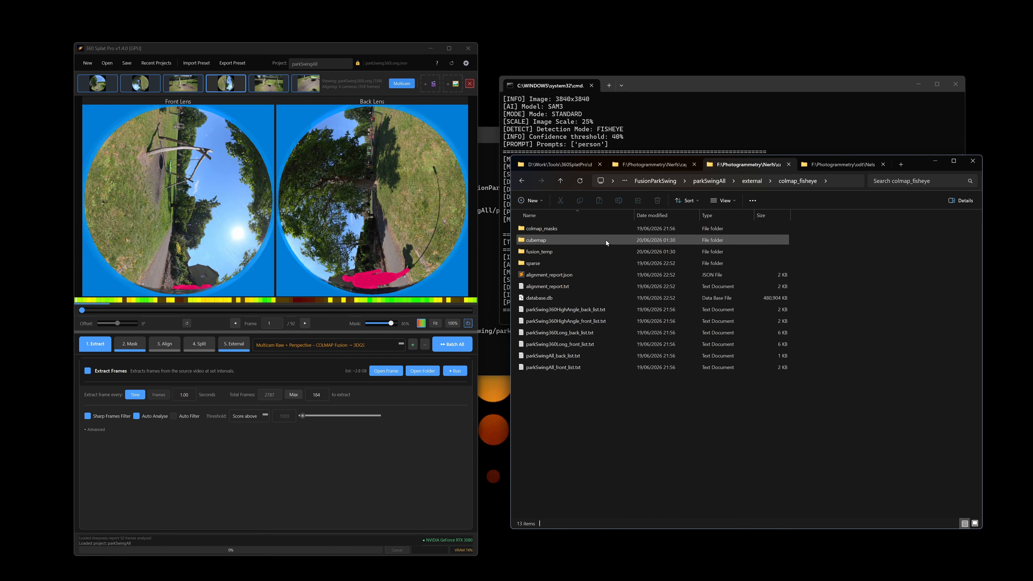
{"action": "double_click", "coordinate": [578, 230]}
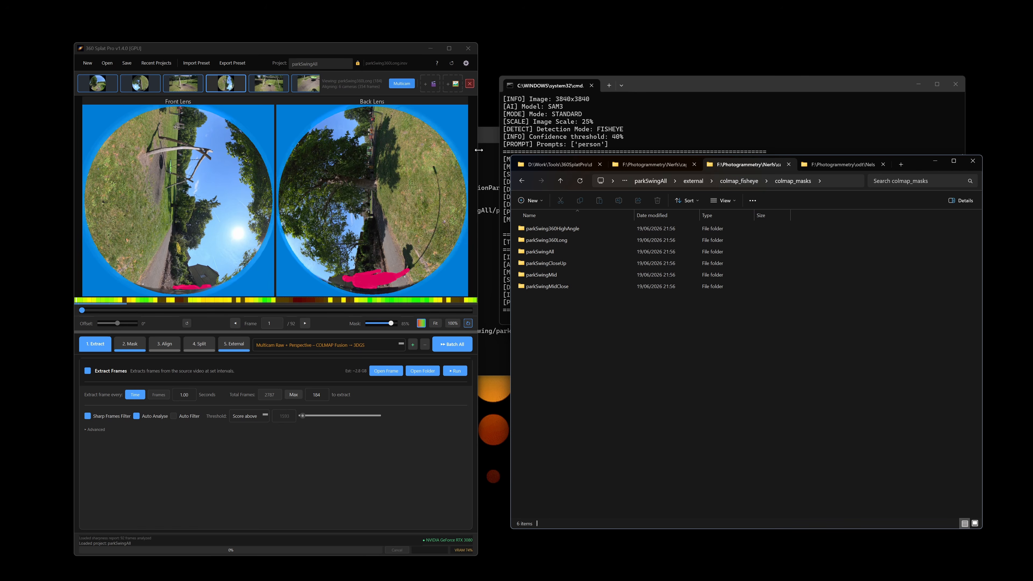
Widen the window and scrub parkSwingMidClose to frame 8 and parkSwingMid to frame 19.
{"action": "left_click_drag", "start_coordinate": [478, 150], "coordinate": [547, 150]}
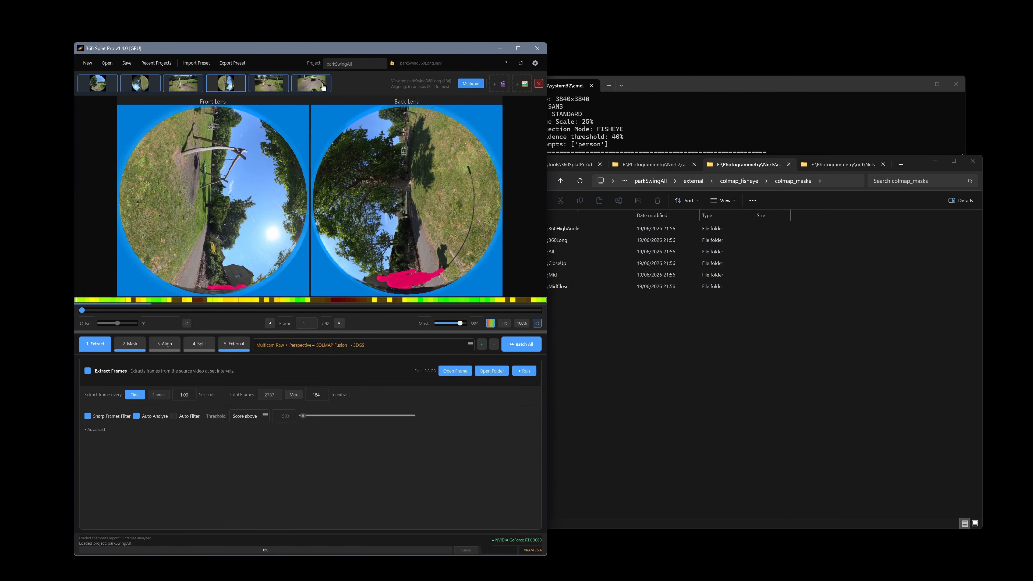
{"action": "left_click", "coordinate": [186, 84]}
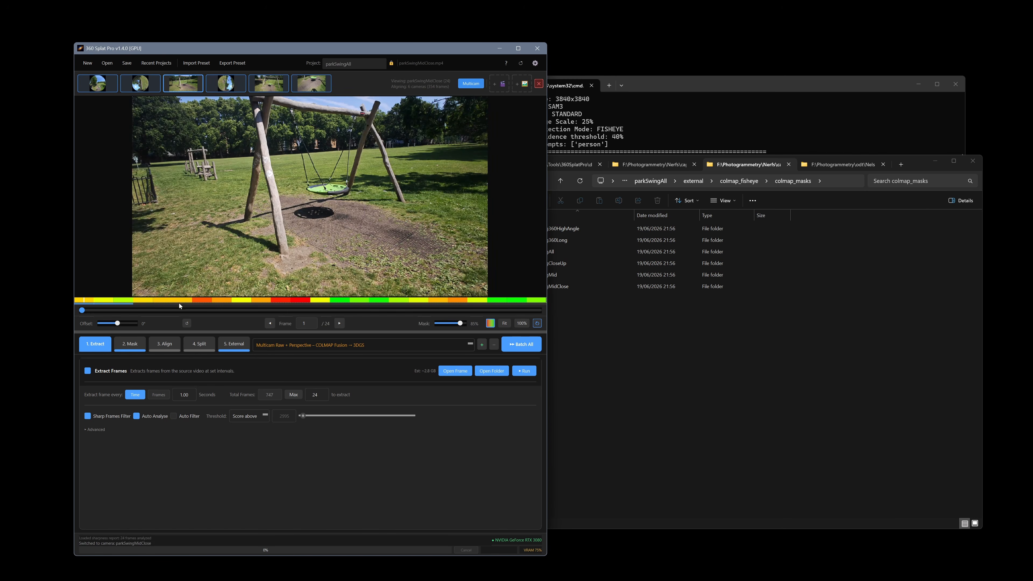
{"action": "left_click_drag", "start_coordinate": [87, 311], "coordinate": [301, 316]}
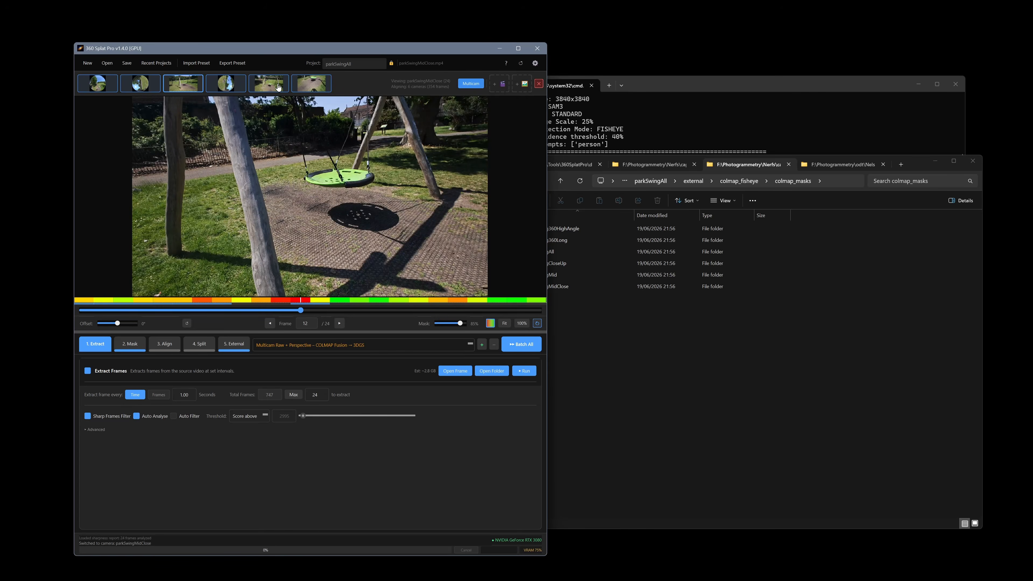
{"action": "left_click", "coordinate": [278, 87]}
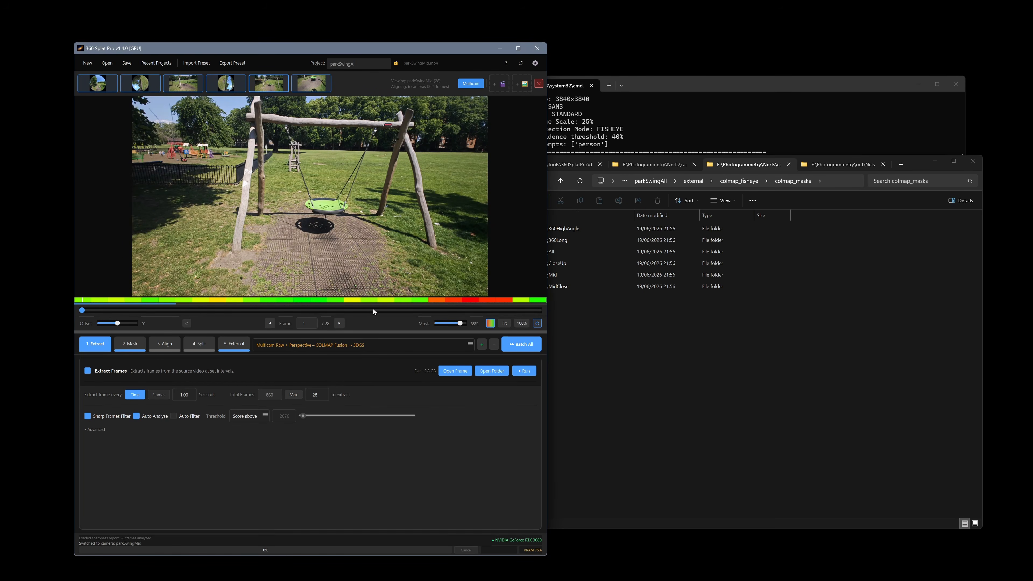
{"action": "left_click_drag", "start_coordinate": [373, 311], "coordinate": [386, 311]}
Show the parkSwingCloseUp feed, scrub through its frames, and open the workflow preset dropdown.
{"action": "left_click", "coordinate": [313, 89]}
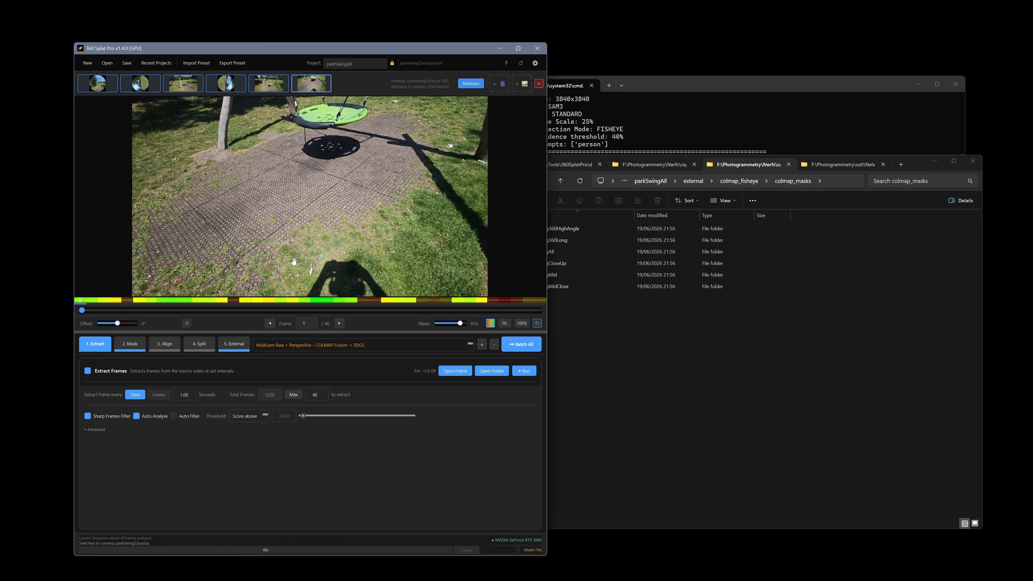
{"action": "left_click_drag", "start_coordinate": [93, 310], "coordinate": [516, 314]}
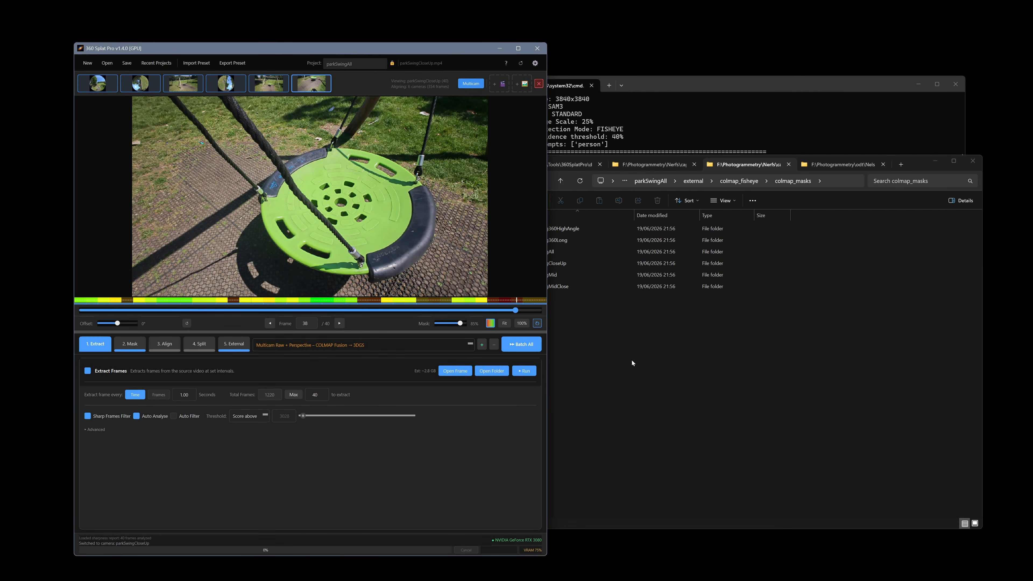
{"action": "left_click", "coordinate": [642, 376]}
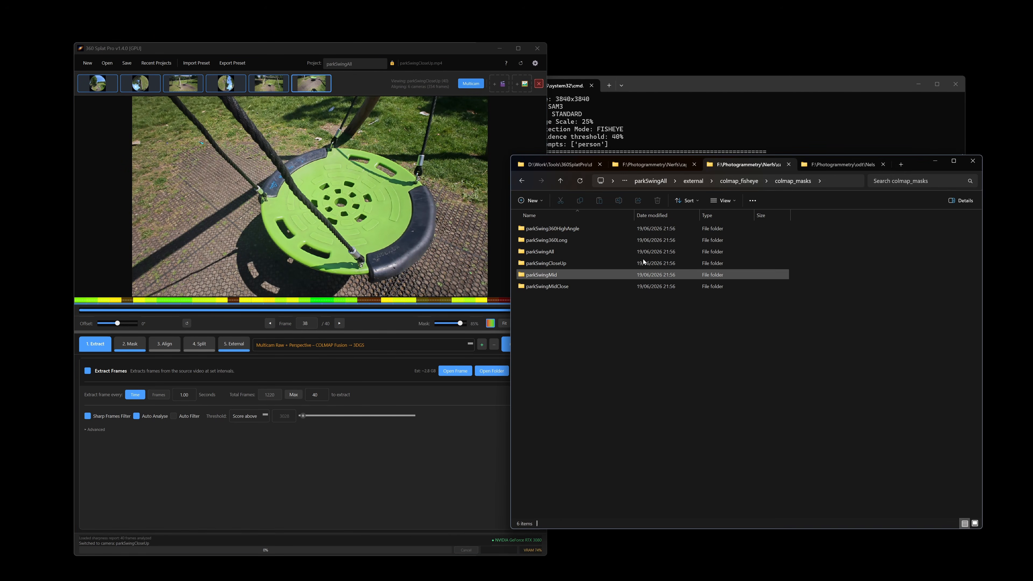
{"action": "left_click", "coordinate": [309, 473]}
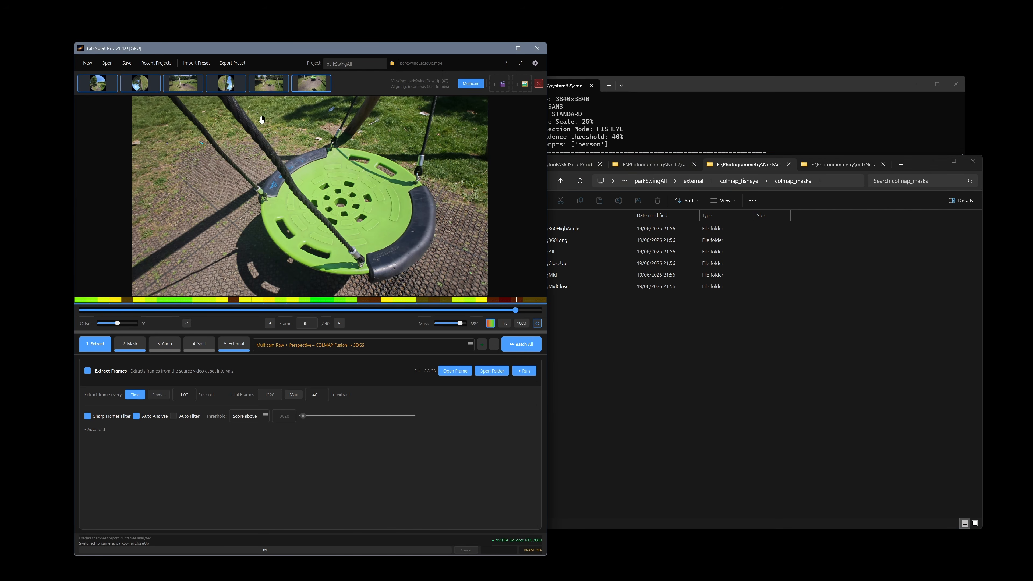
{"action": "left_click", "coordinate": [312, 346]}
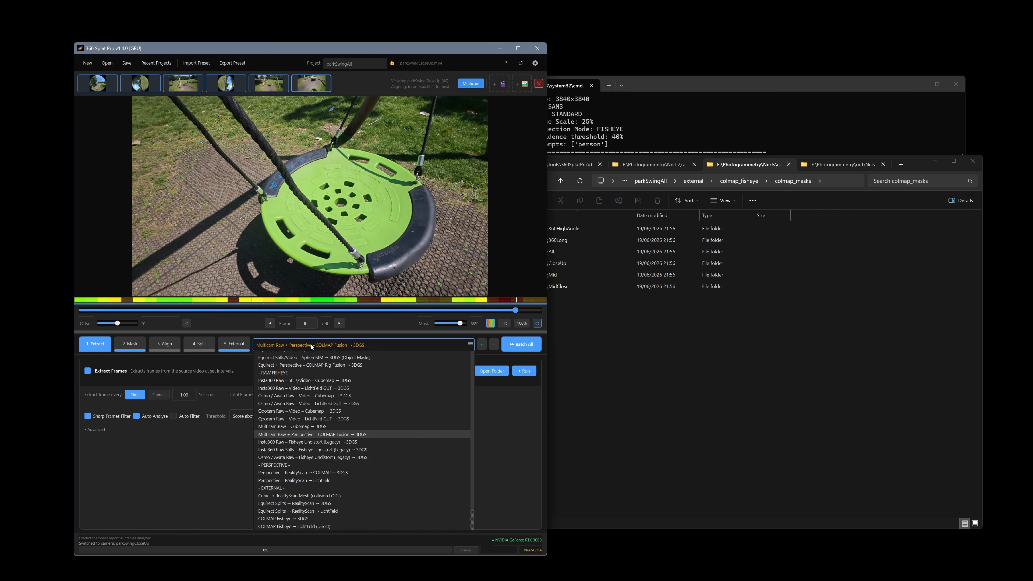
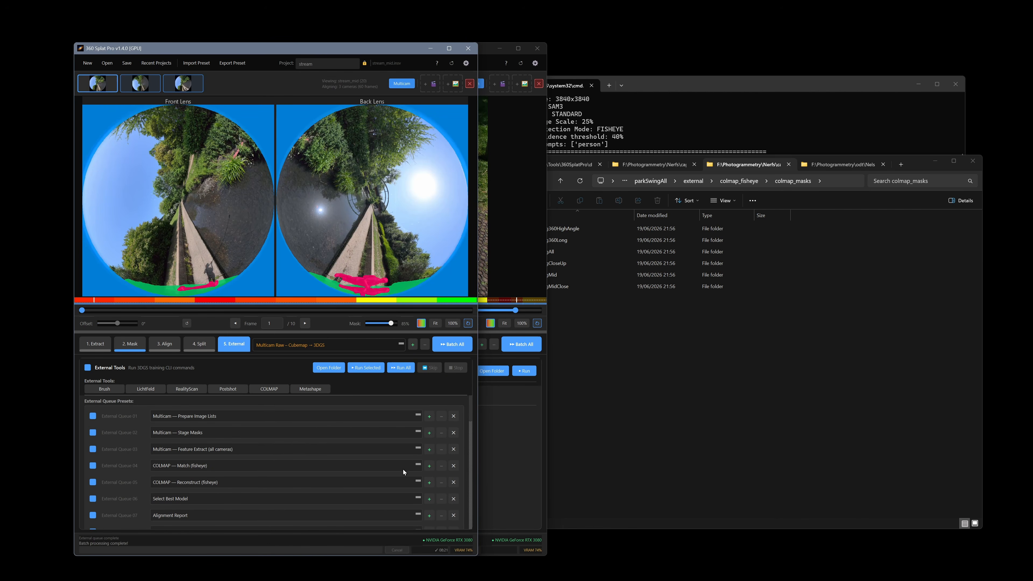
Scroll the stream project's external queue of Multicam, COLMAP fisheye and training steps.
{"action": "scroll", "coordinate": [374, 470], "scroll_direction": "down", "scroll_amount": 3}
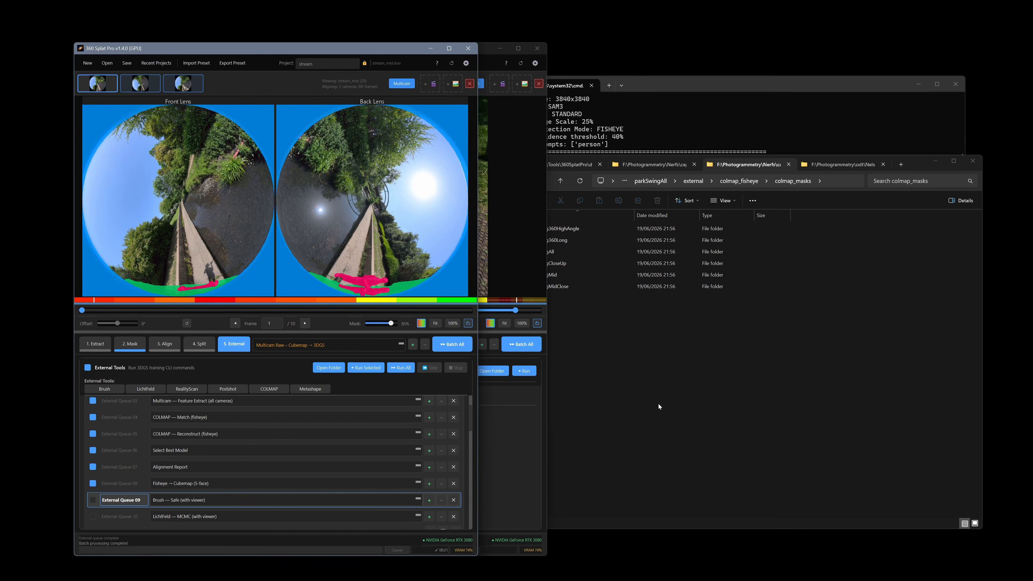
Bring the parkSwingAll window forward and review its External tab queue.
{"action": "left_click", "coordinate": [523, 467]}
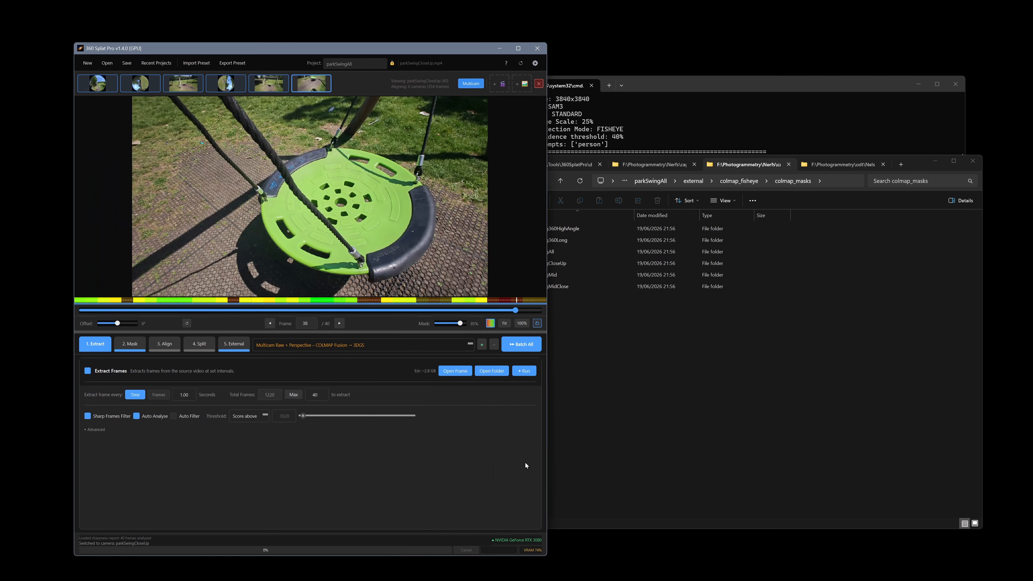
{"action": "left_click", "coordinate": [238, 346]}
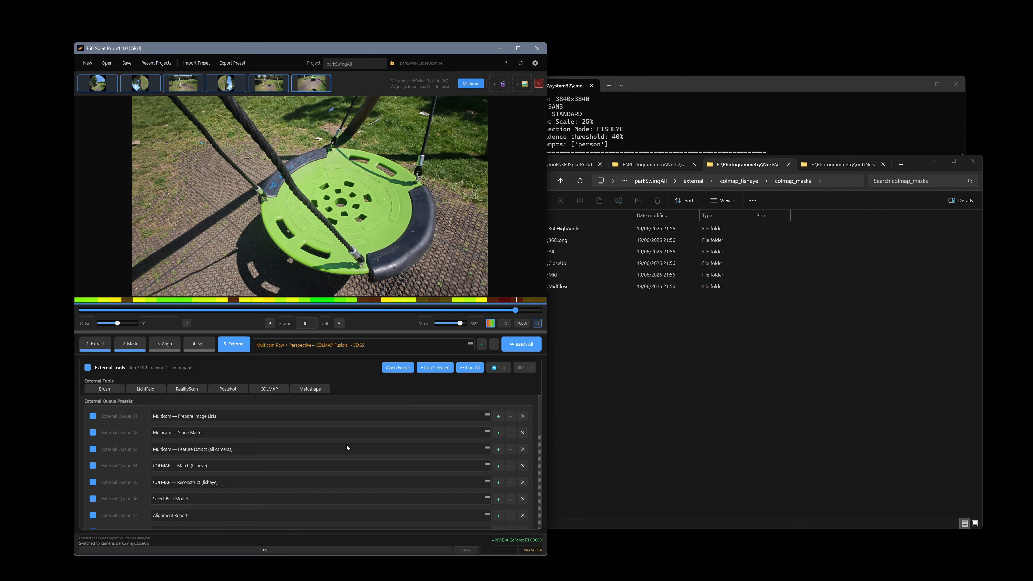
{"action": "scroll", "coordinate": [302, 501], "scroll_direction": "down", "scroll_amount": 2}
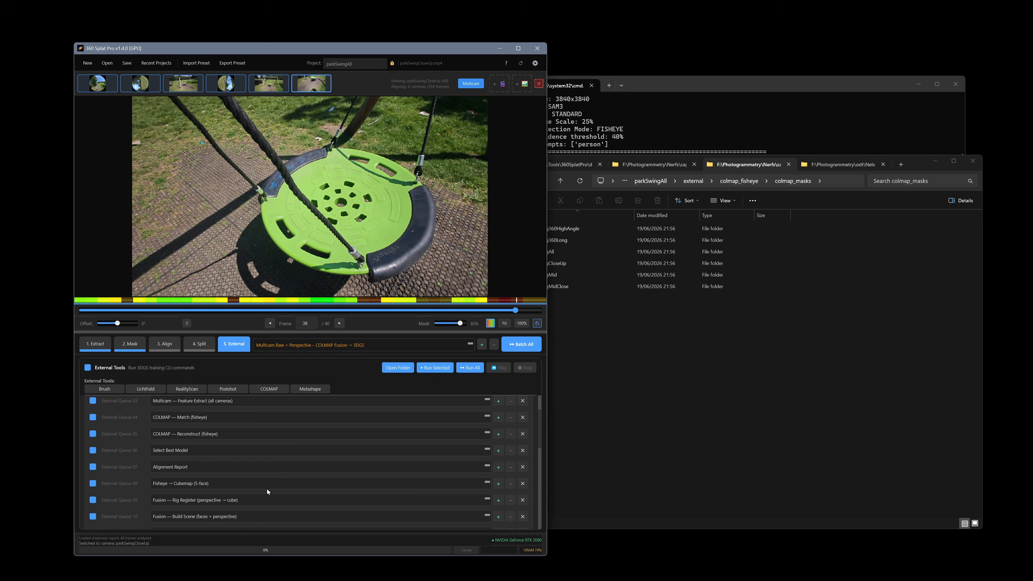
{"action": "scroll", "coordinate": [305, 471], "scroll_direction": "up", "scroll_amount": 1}
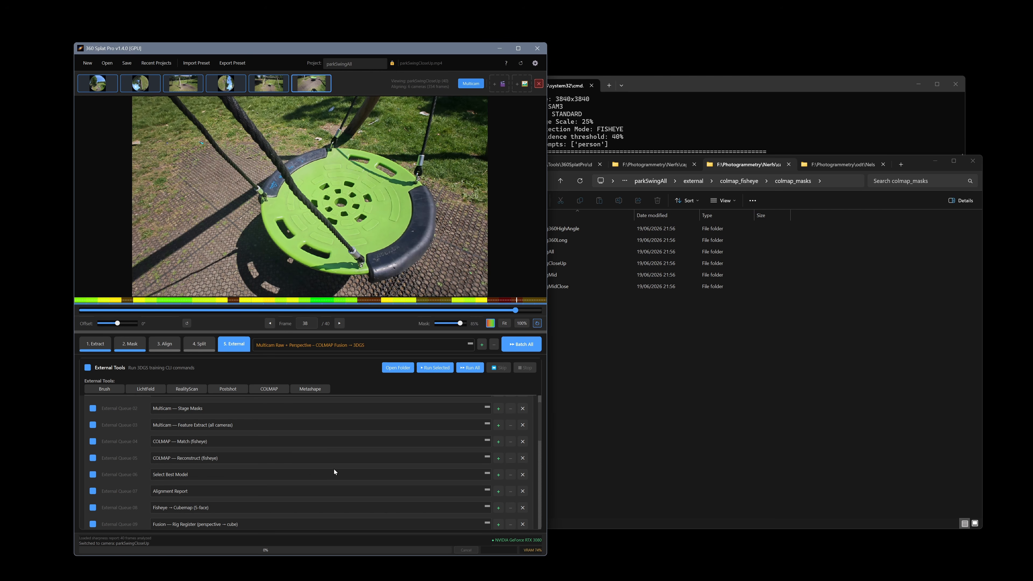
Scroll down to External Queue 12, inspect its settings, and list the workflow presets.
{"action": "scroll", "coordinate": [304, 475], "scroll_direction": "down", "scroll_amount": 2}
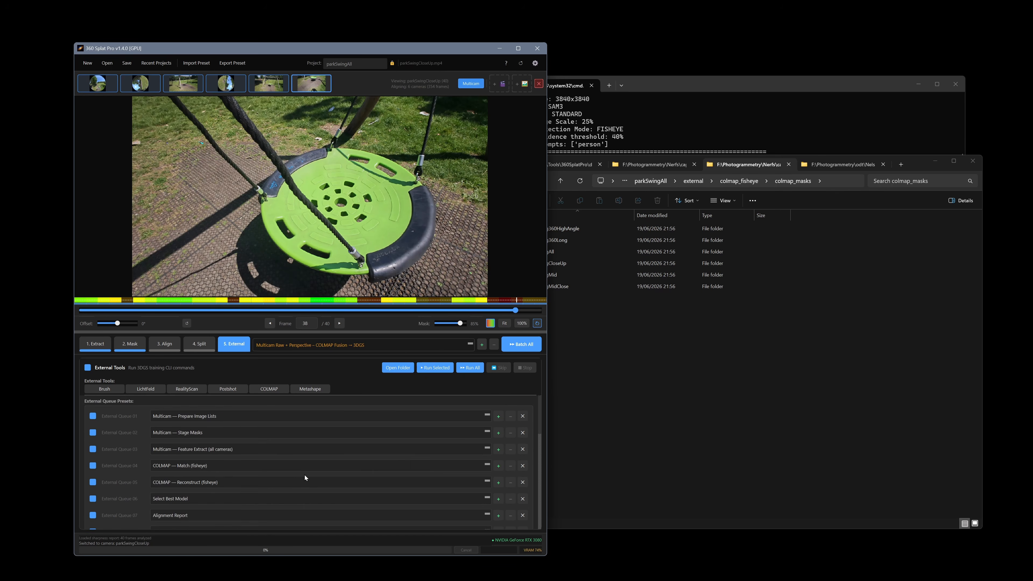
{"action": "scroll", "coordinate": [304, 475], "scroll_direction": "down", "scroll_amount": 5}
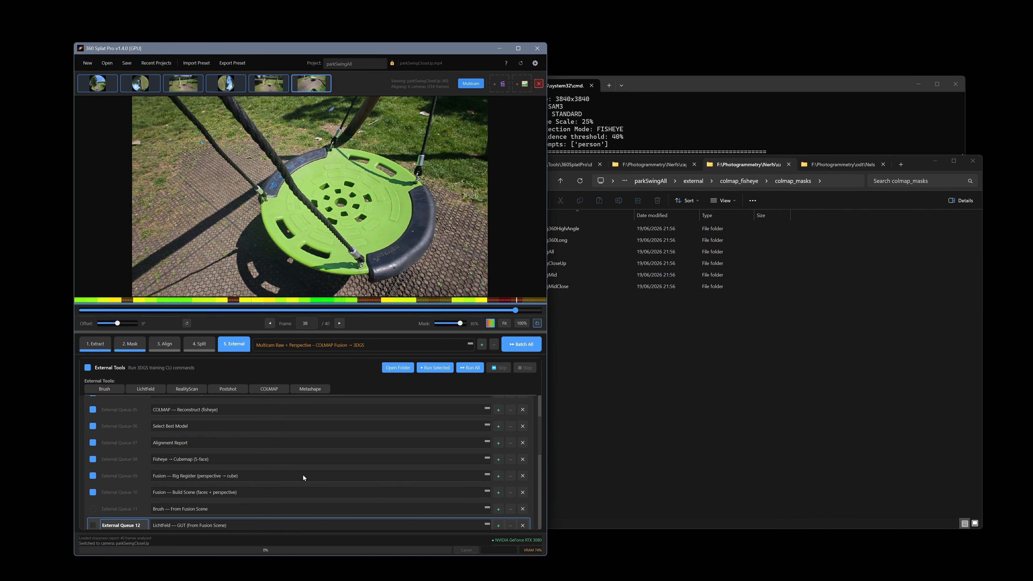
{"action": "left_click", "coordinate": [294, 477]}
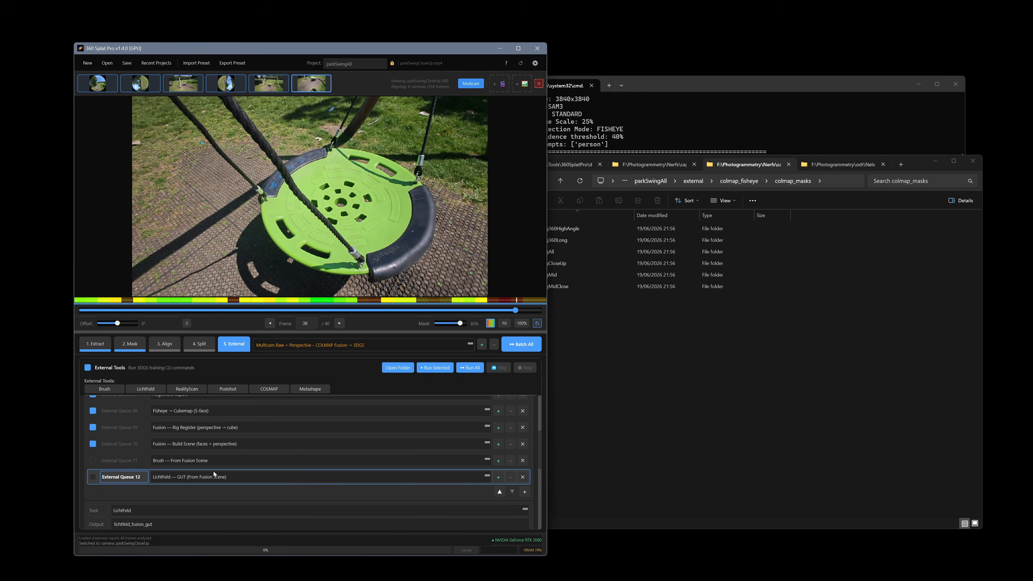
{"action": "left_click", "coordinate": [353, 345]}
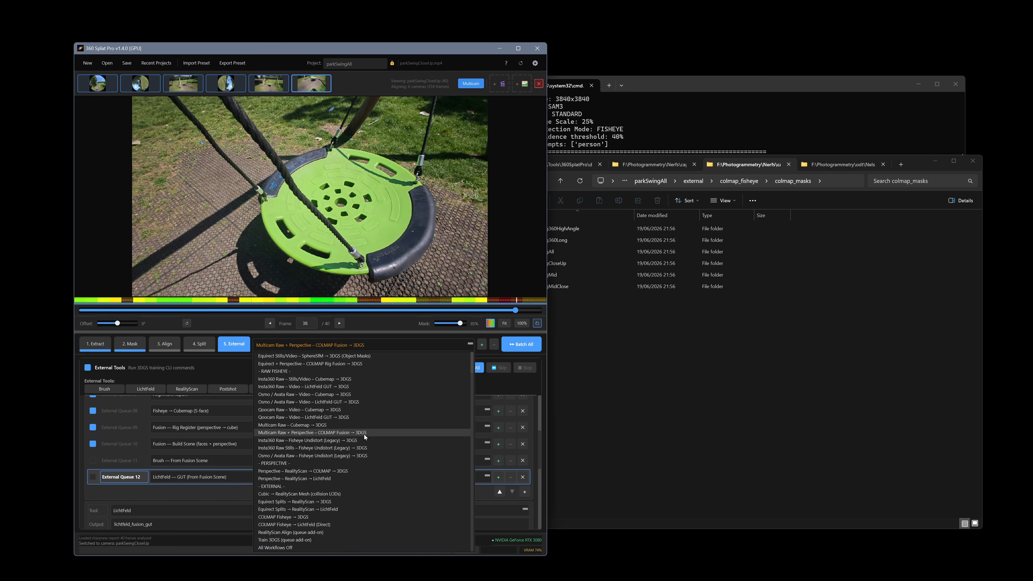
Reset to All Workflows Off, reload Multicam Raw + Perspective – COLMAP Fusion → 3DGS, and run only Fusion Alignment Report.
{"action": "left_click", "coordinate": [321, 546]}
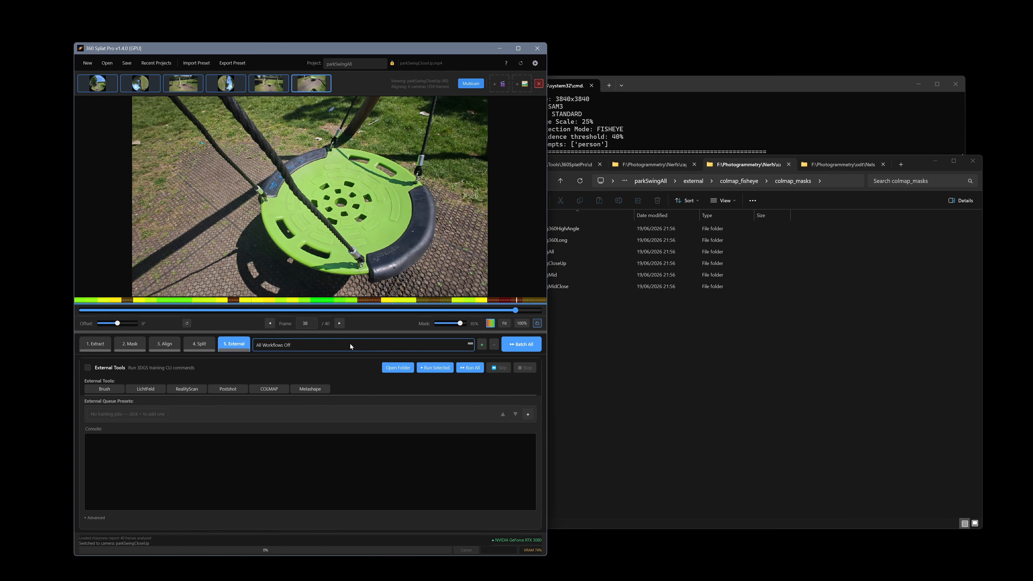
{"action": "left_click", "coordinate": [350, 344]}
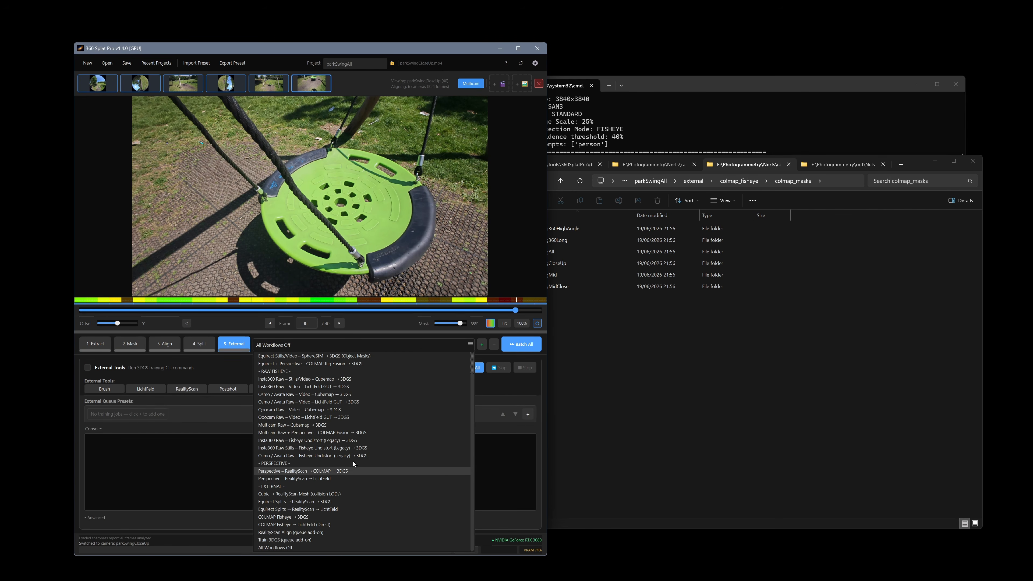
{"action": "left_click", "coordinate": [353, 433]}
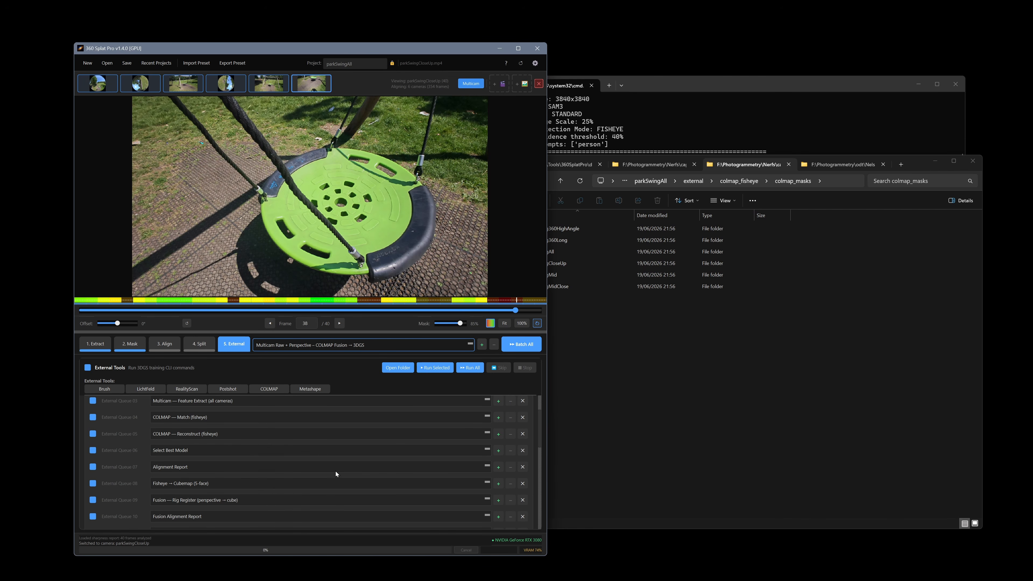
{"action": "left_click", "coordinate": [144, 516]}
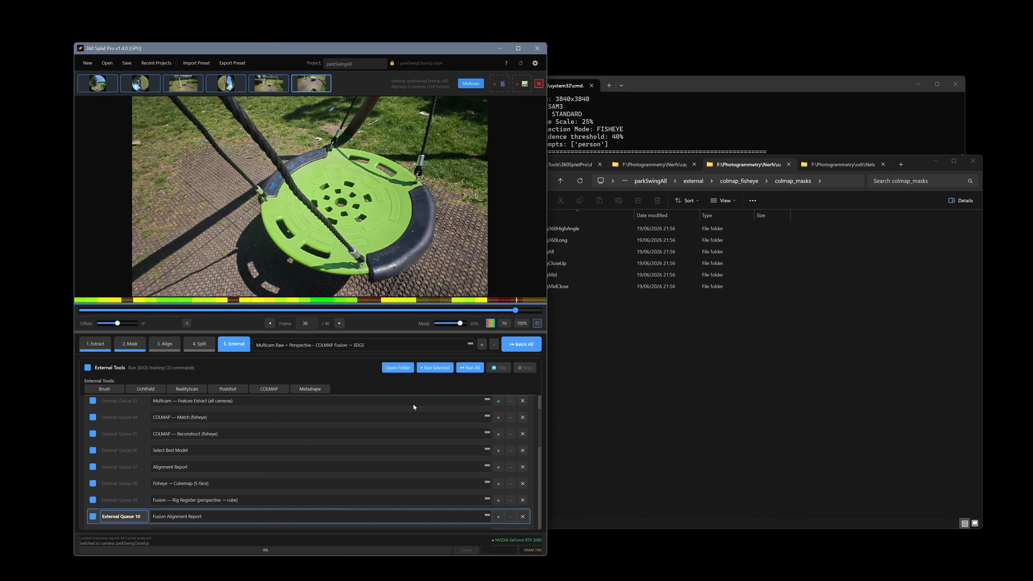
{"action": "left_click", "coordinate": [438, 371]}
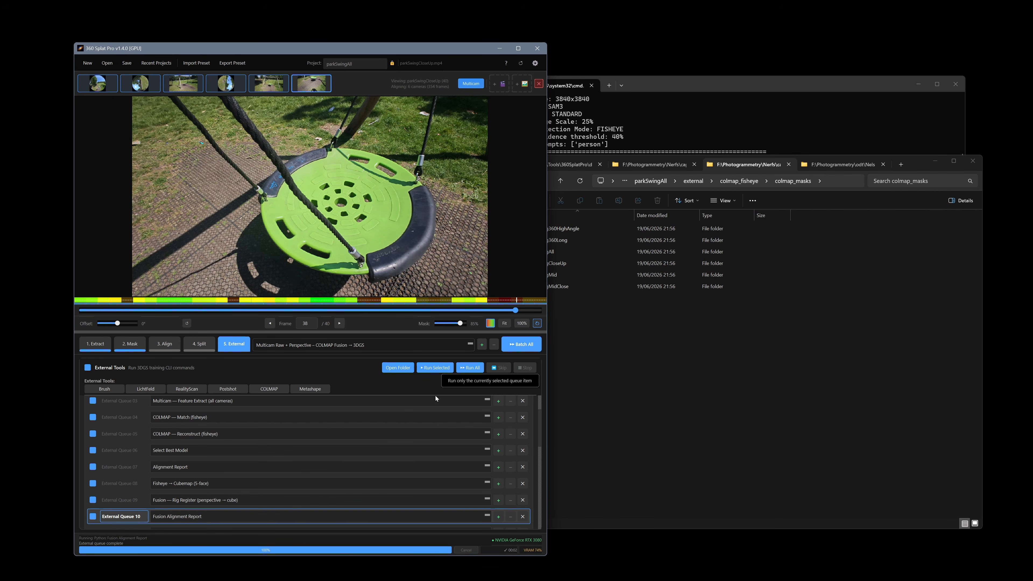
{"action": "left_click", "coordinate": [705, 376]}
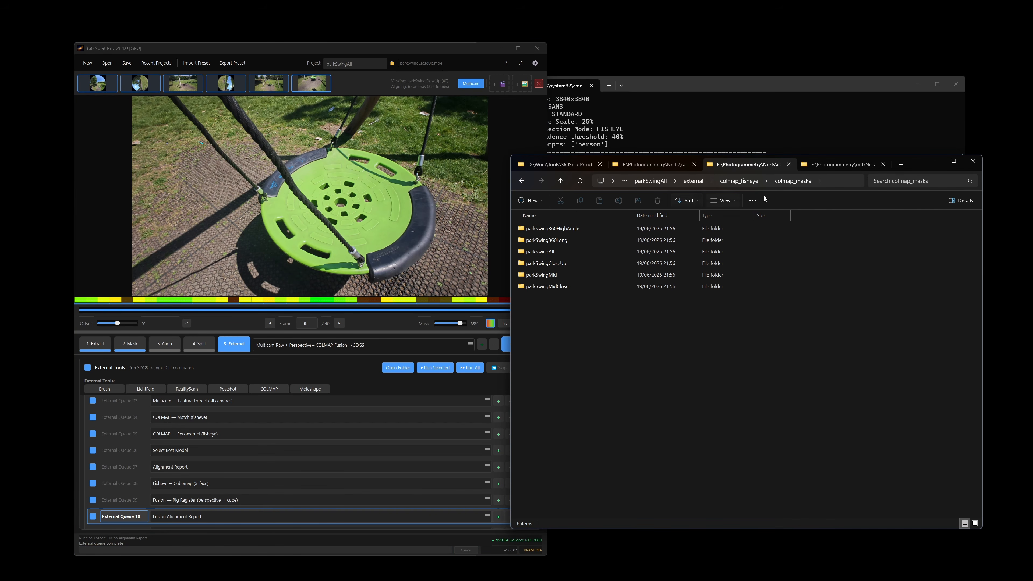
Go up to colmap_fisheye and select alignment_report.txt beside fusion_alignment_report.txt.
{"action": "left_click", "coordinate": [753, 183]}
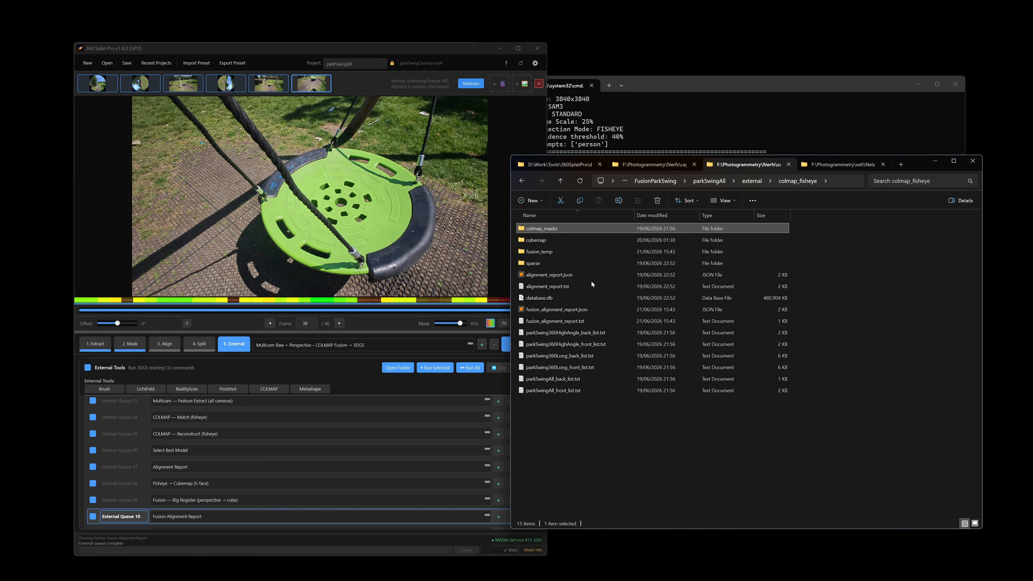
{"action": "left_click", "coordinate": [584, 320]}
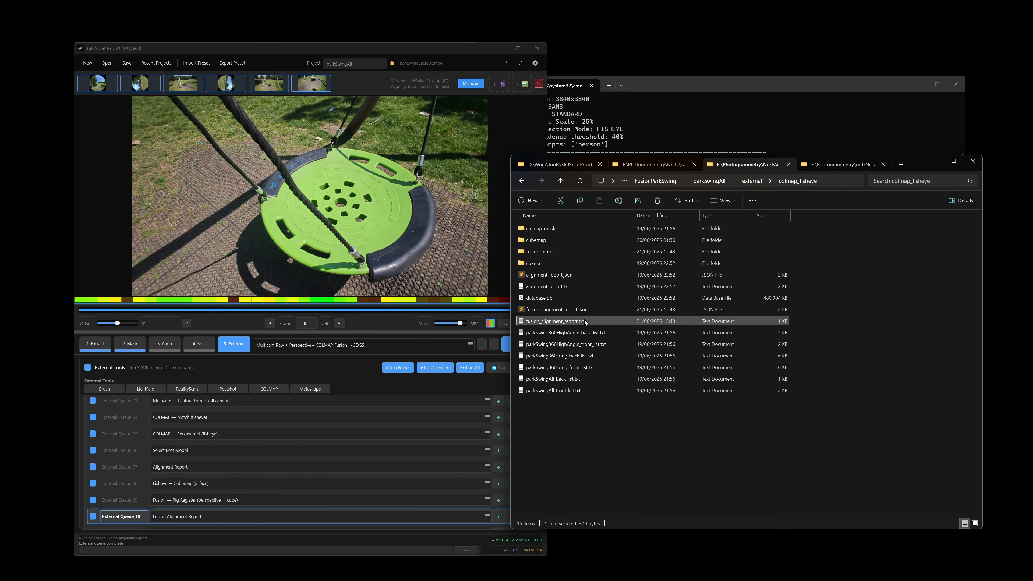
{"action": "left_click", "coordinate": [572, 288]}
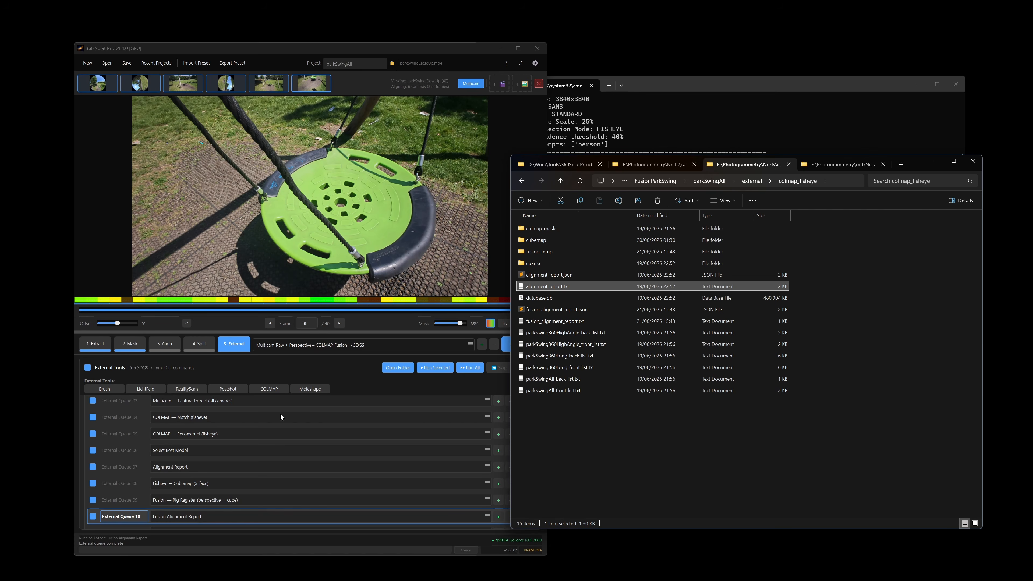
Review the COLMAP reconstruct, Select Best Model and Alignment Report queue steps in 360 Splat Pro.
{"action": "left_click", "coordinate": [134, 435]}
{"action": "left_click", "coordinate": [137, 434]}
{"action": "left_click", "coordinate": [146, 450]}
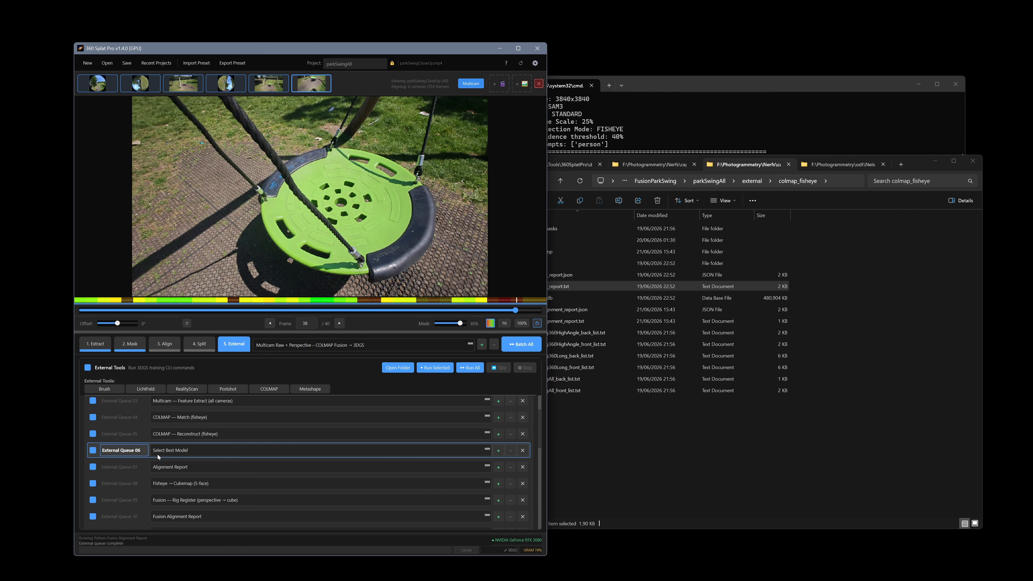
{"action": "left_click", "coordinate": [134, 466]}
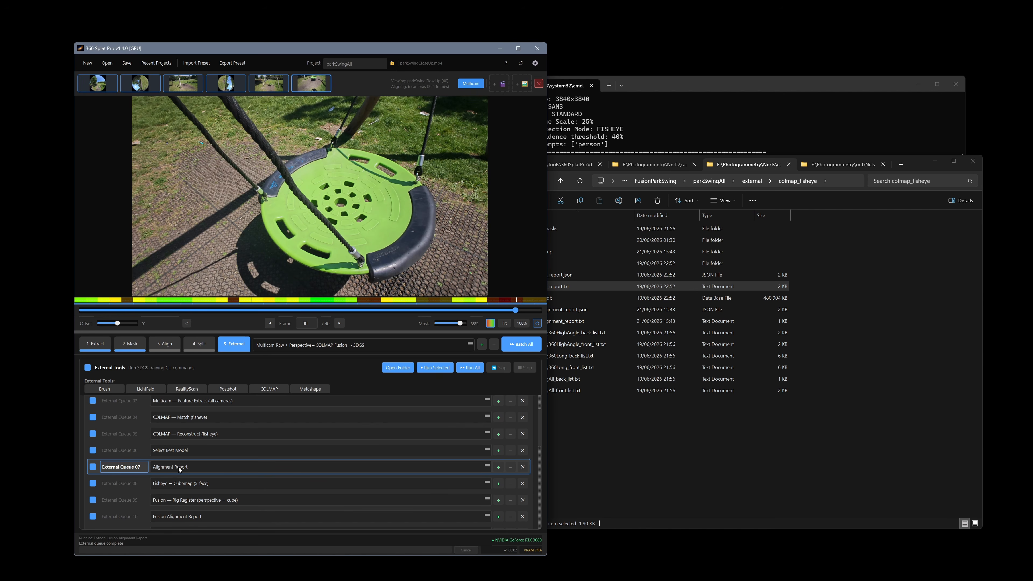
Open alignment_report.txt from the colmap_fisheye folder in a text editor.
{"action": "left_click", "coordinate": [668, 433]}
{"action": "left_click", "coordinate": [582, 286]}
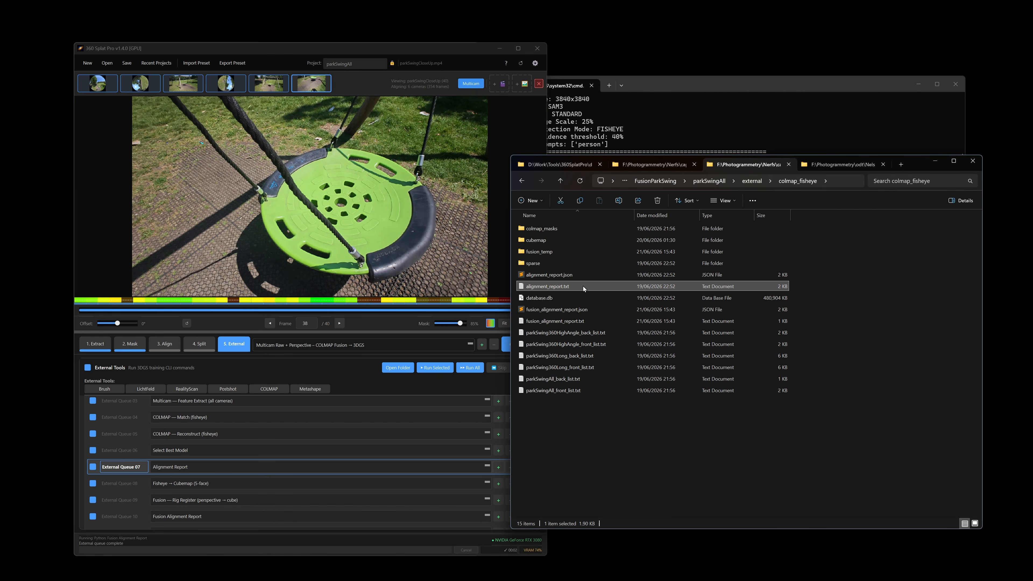
{"action": "double_click", "coordinate": [583, 286]}
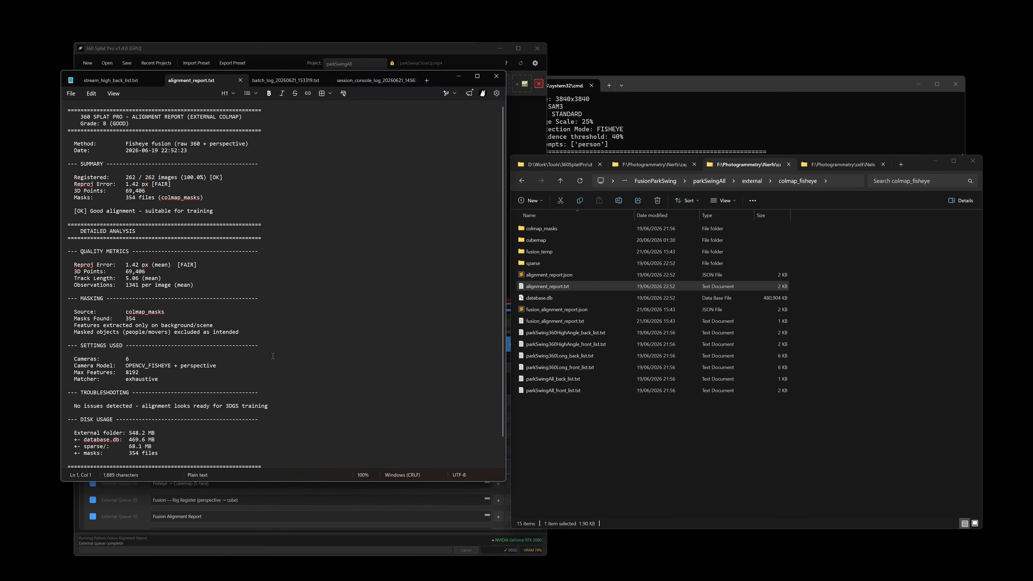
Read fusion_alignment_report.txt, highlighting the 360 source line and 1402/1402 registration, then minimize it.
{"action": "left_click", "coordinate": [496, 78]}
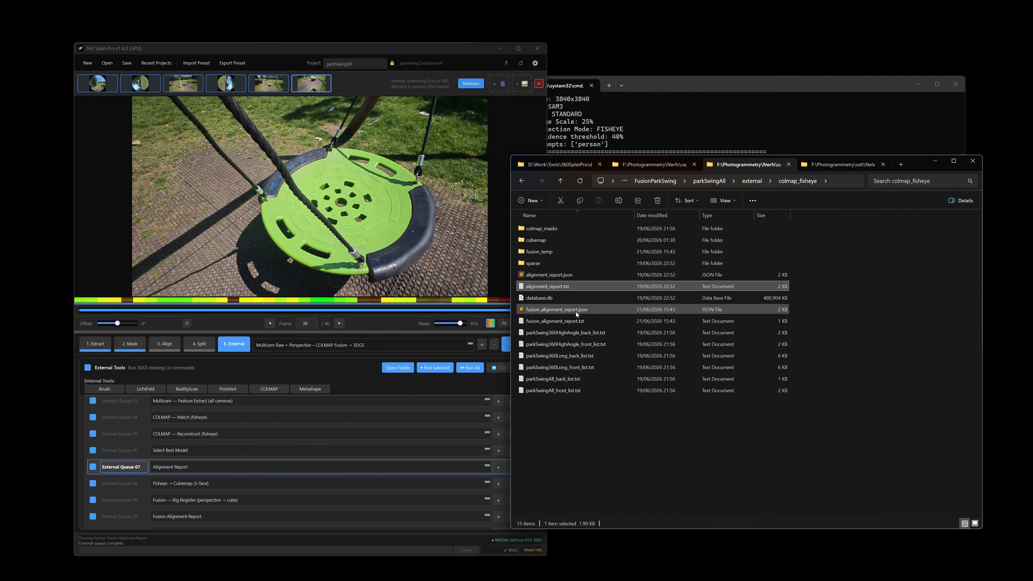
{"action": "double_click", "coordinate": [567, 321]}
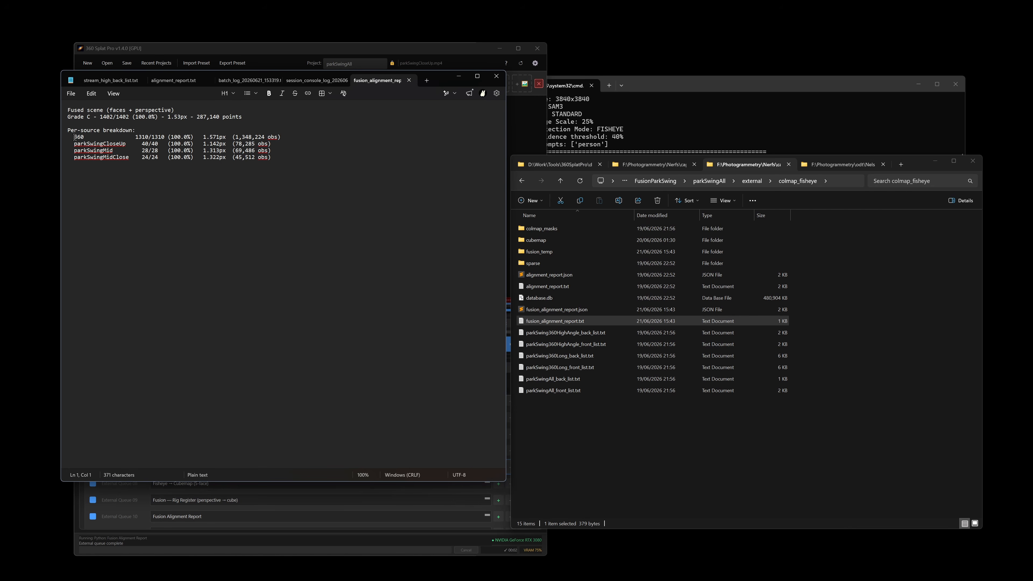
{"action": "left_click_drag", "start_coordinate": [74, 137], "coordinate": [290, 136]}
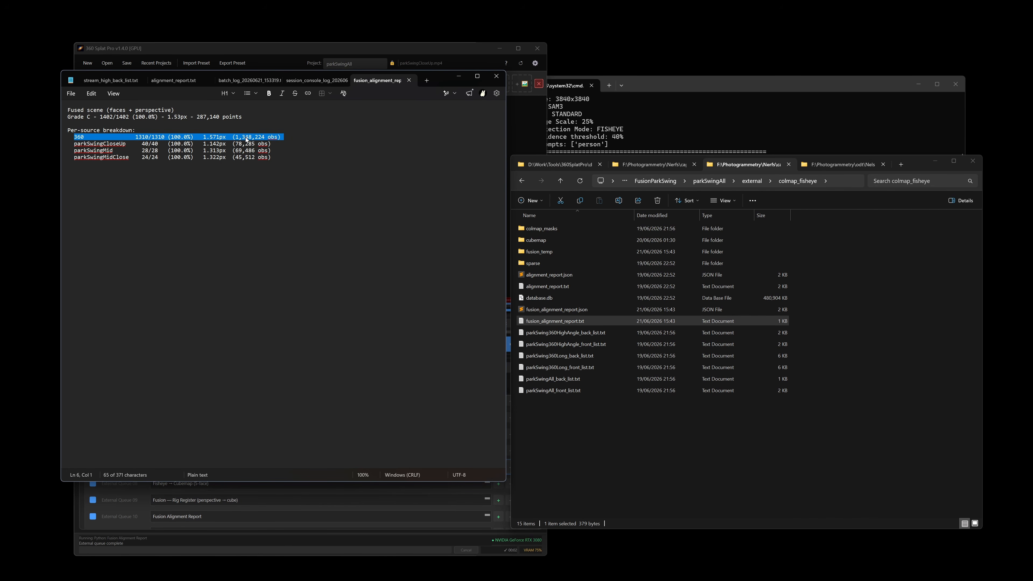
{"action": "left_click", "coordinate": [93, 118]}
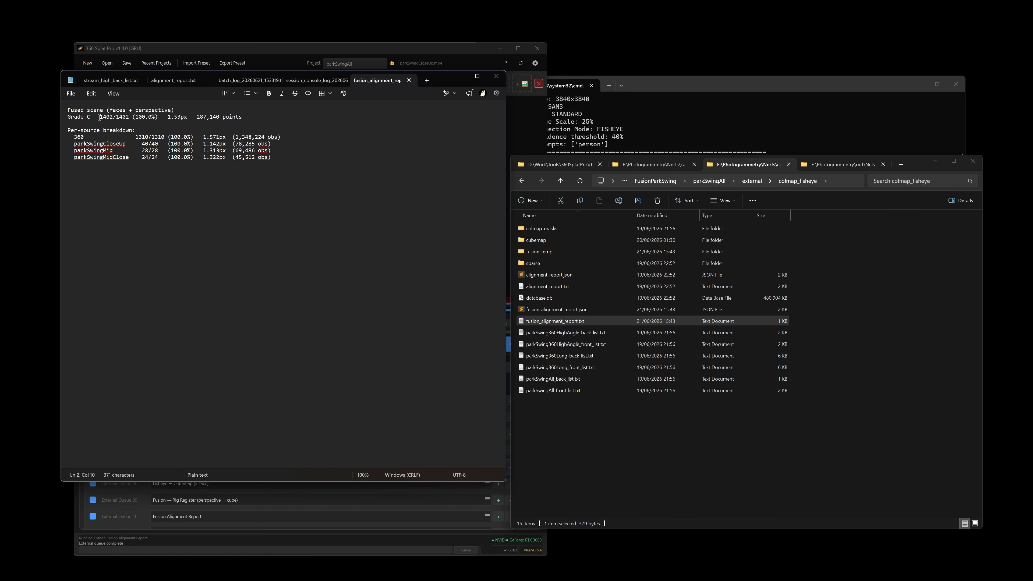
{"action": "left_click_drag", "start_coordinate": [98, 118], "coordinate": [139, 118]}
{"action": "left_click", "coordinate": [162, 118]}
{"action": "left_click", "coordinate": [460, 76]}
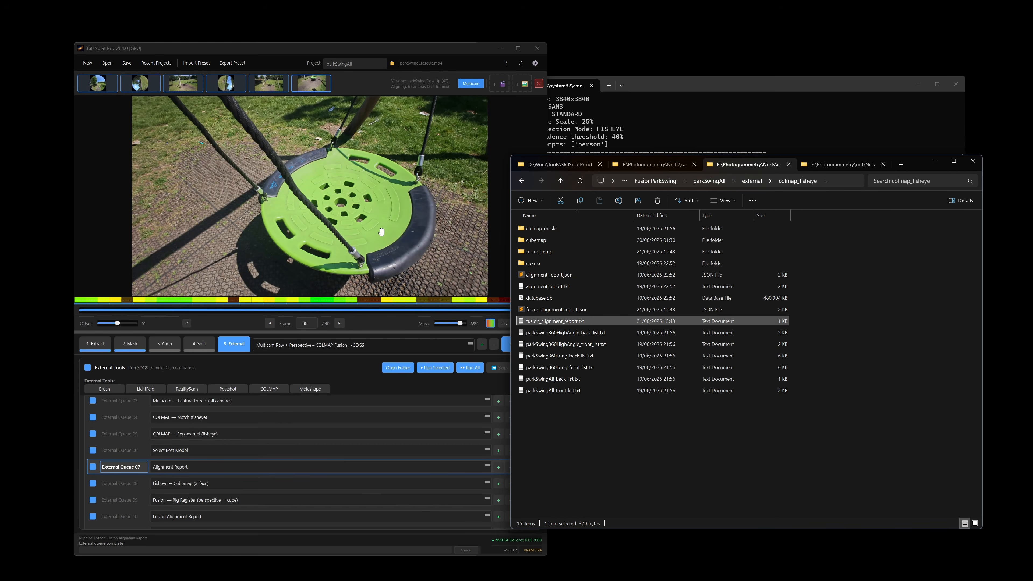
Read alignment_report.txt, highlighting Grade B (GOOD) and the 1.42 px reprojection error, then minimize it.
{"action": "left_click", "coordinate": [269, 388]}
{"action": "double_click", "coordinate": [589, 284]}
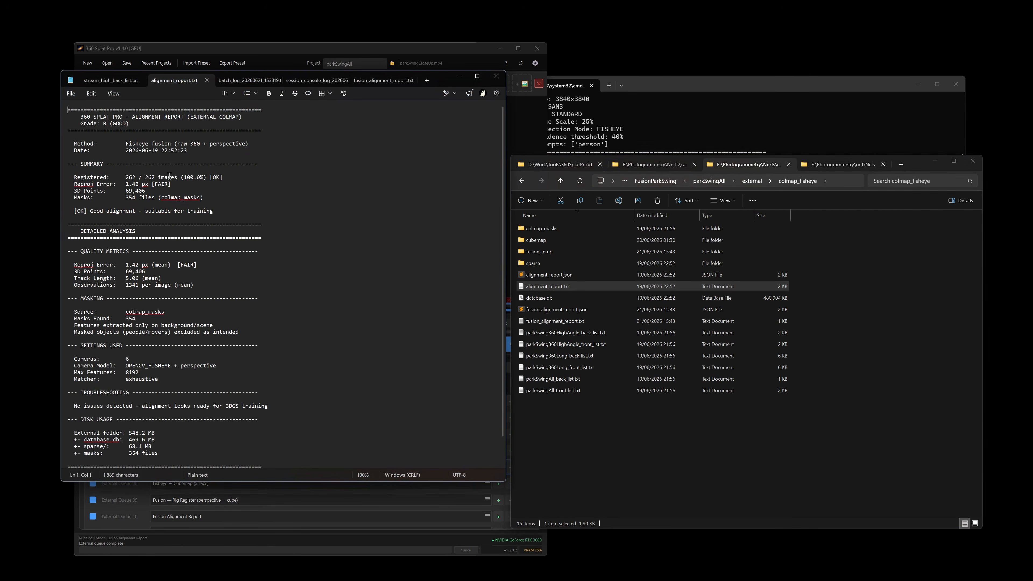
{"action": "left_click_drag", "start_coordinate": [77, 124], "coordinate": [150, 122]}
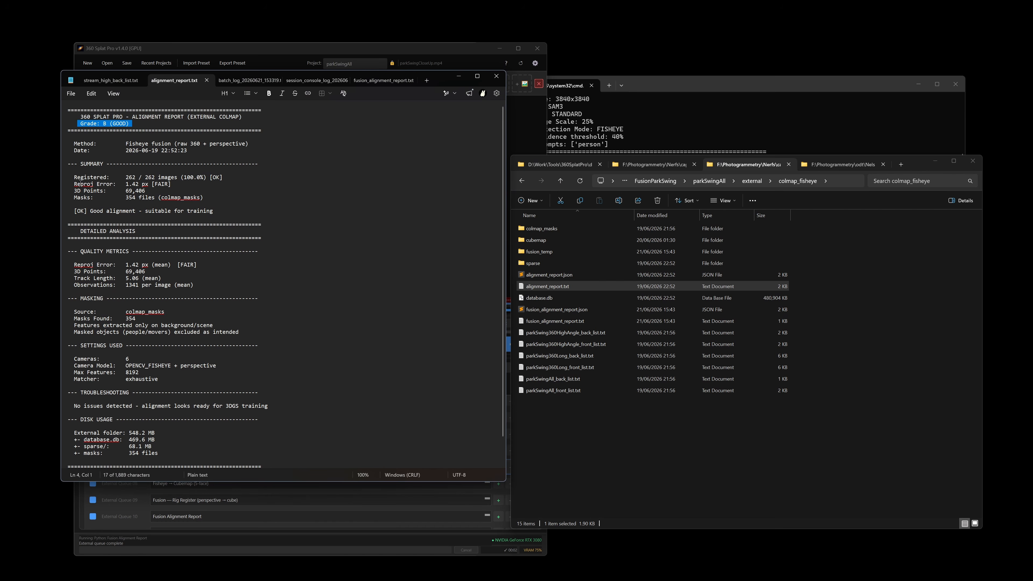
{"action": "left_click_drag", "start_coordinate": [72, 184], "coordinate": [166, 184]}
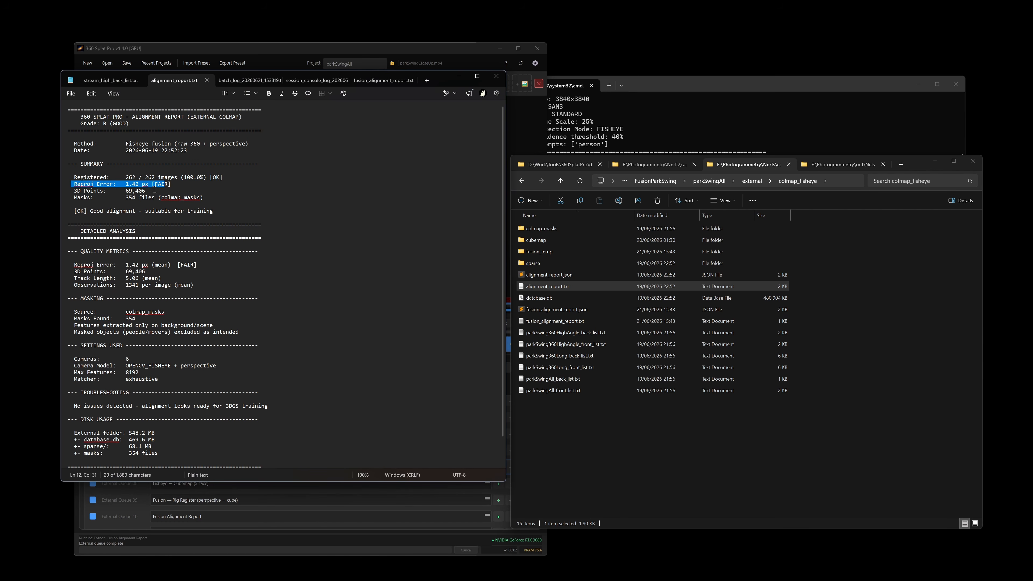
{"action": "left_click", "coordinate": [268, 197]}
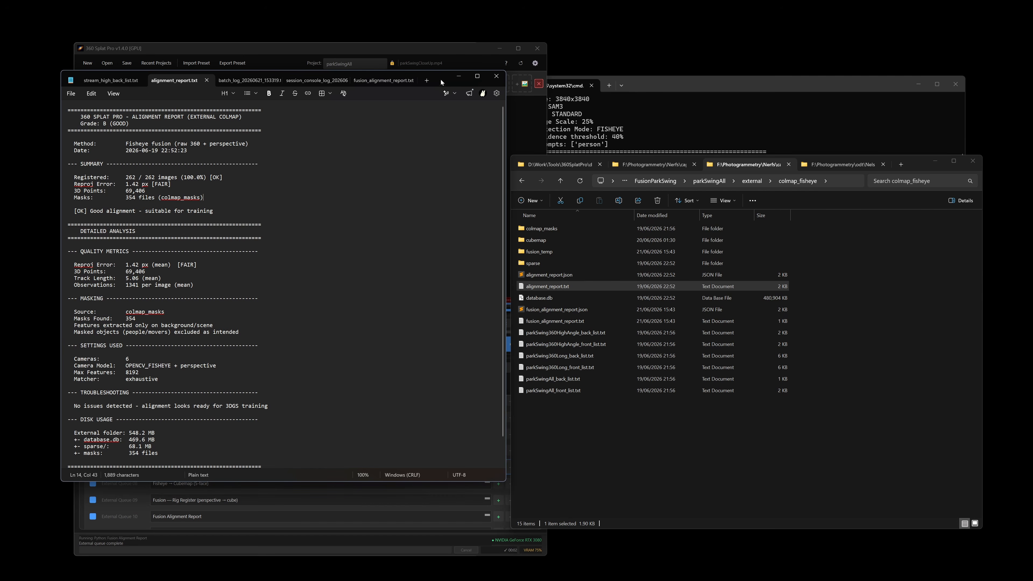
{"action": "left_click", "coordinate": [458, 76]}
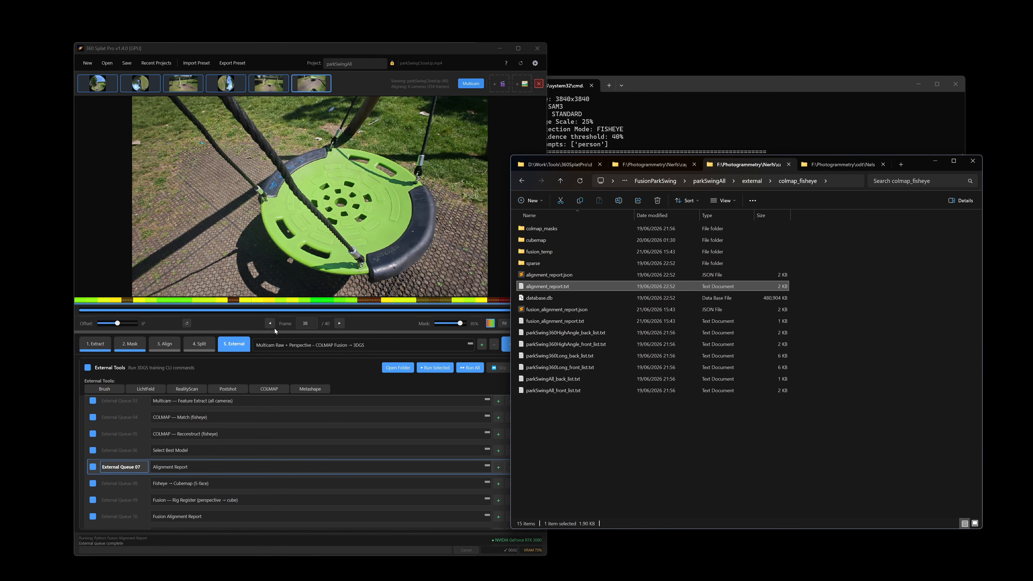
Select the Fisheye → Cubemap step and look inside fusion_temp's rig_images folder.
{"action": "left_click", "coordinate": [138, 483]}
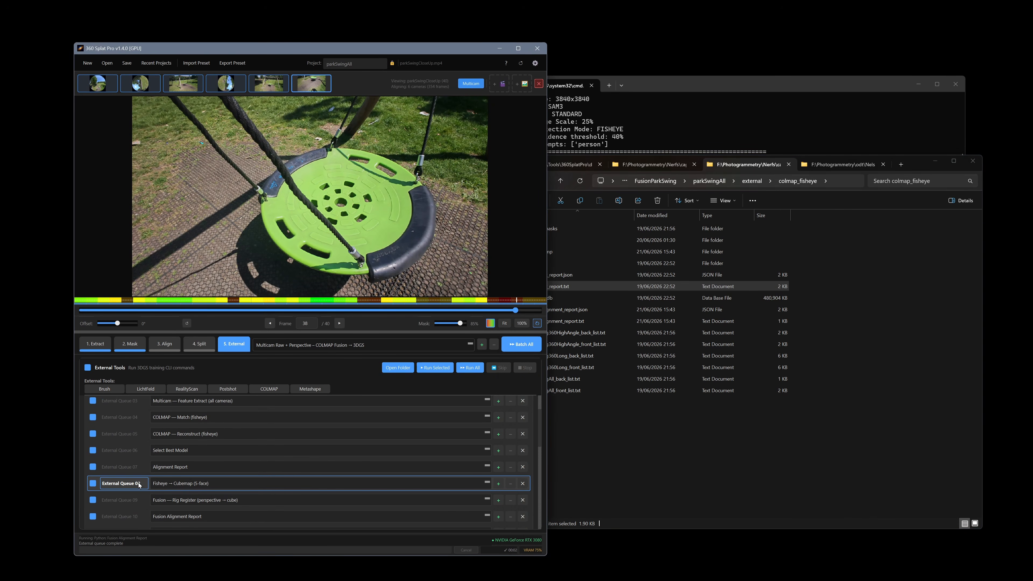
{"action": "left_click", "coordinate": [712, 454]}
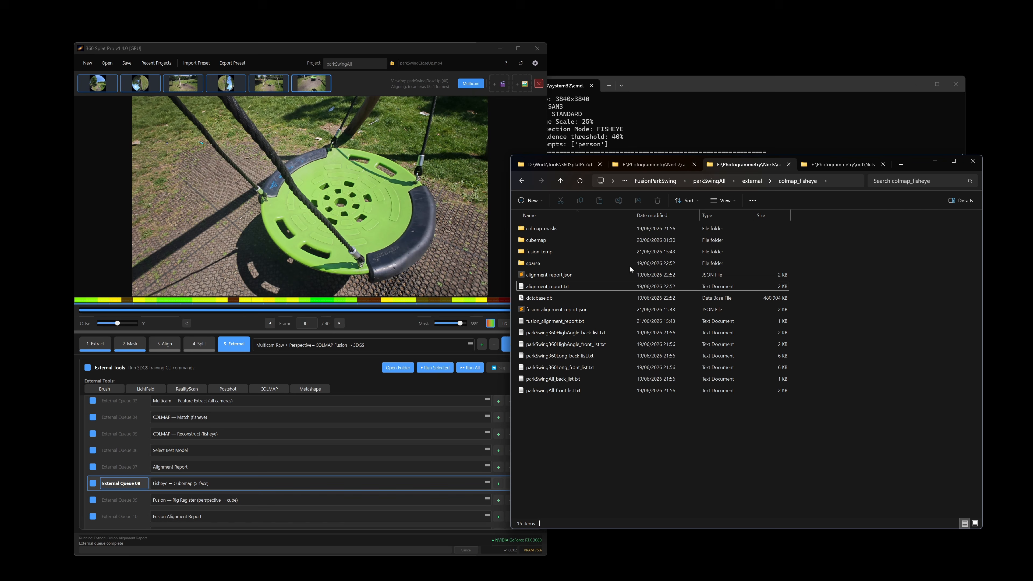
{"action": "double_click", "coordinate": [571, 252]}
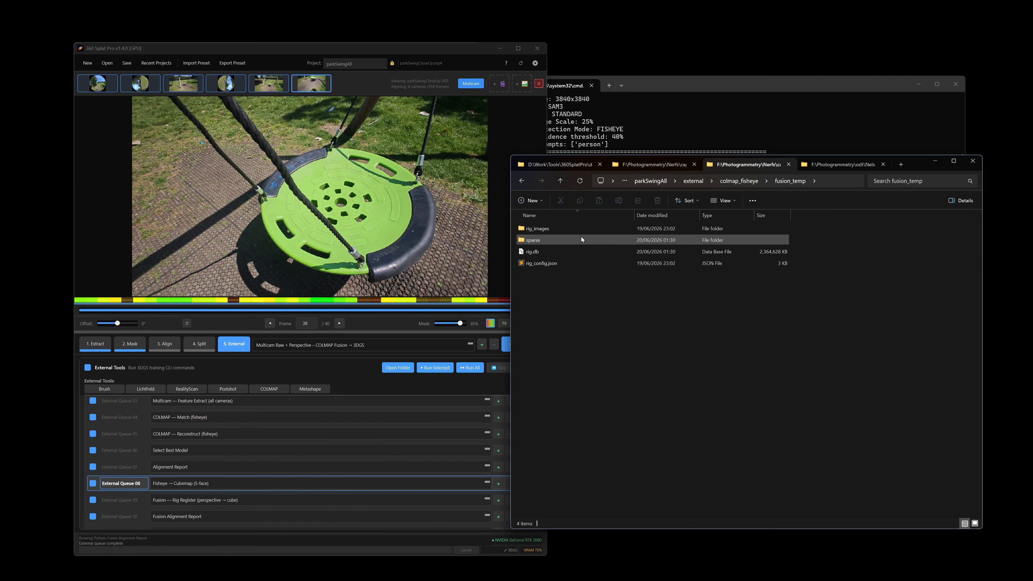
{"action": "double_click", "coordinate": [555, 228]}
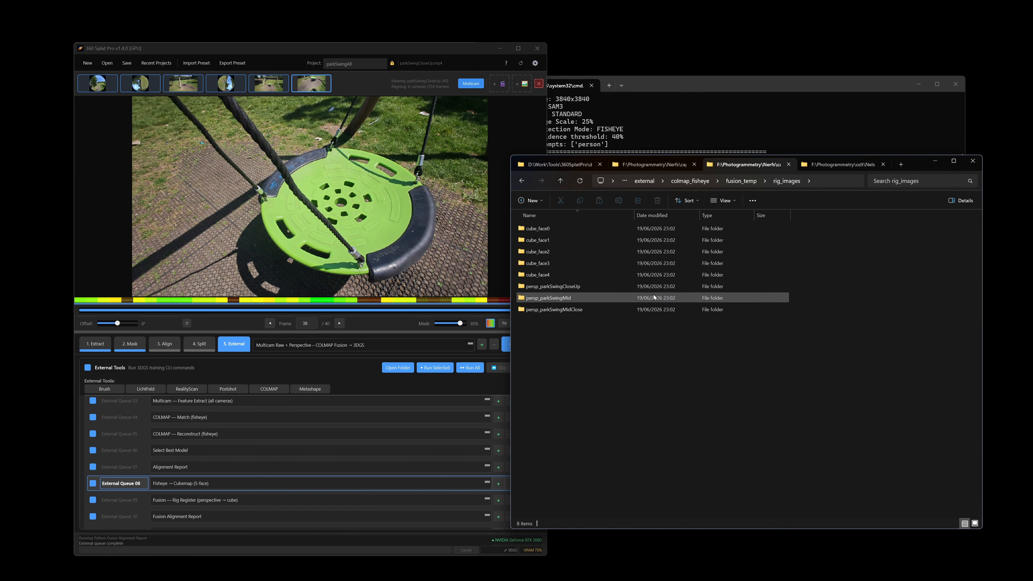
{"action": "key", "text": "alt+Left"}
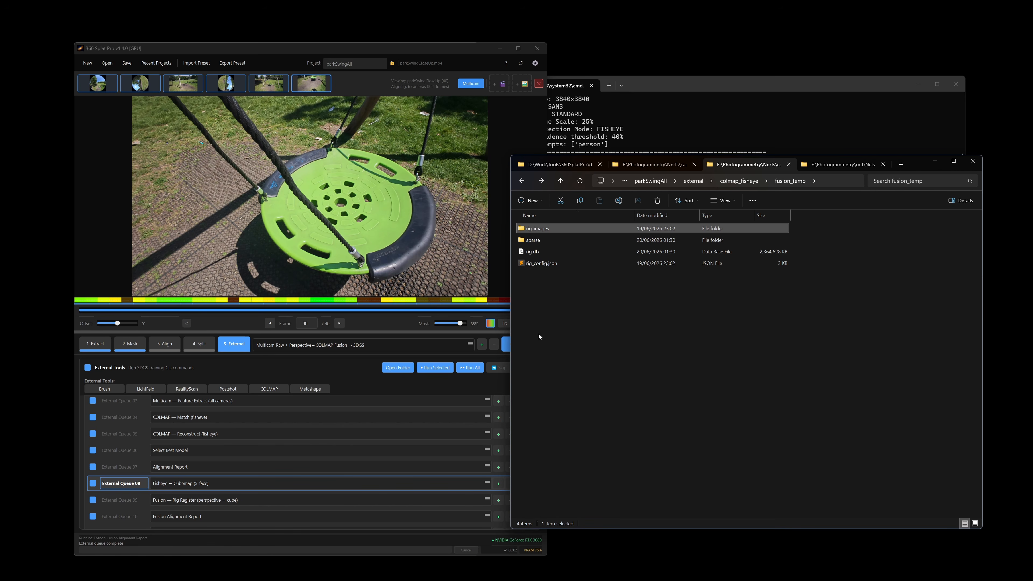
Review the Fusion Rig Register, Fusion Alignment Report and Fusion Build Scene queue steps.
{"action": "left_click", "coordinate": [142, 506]}
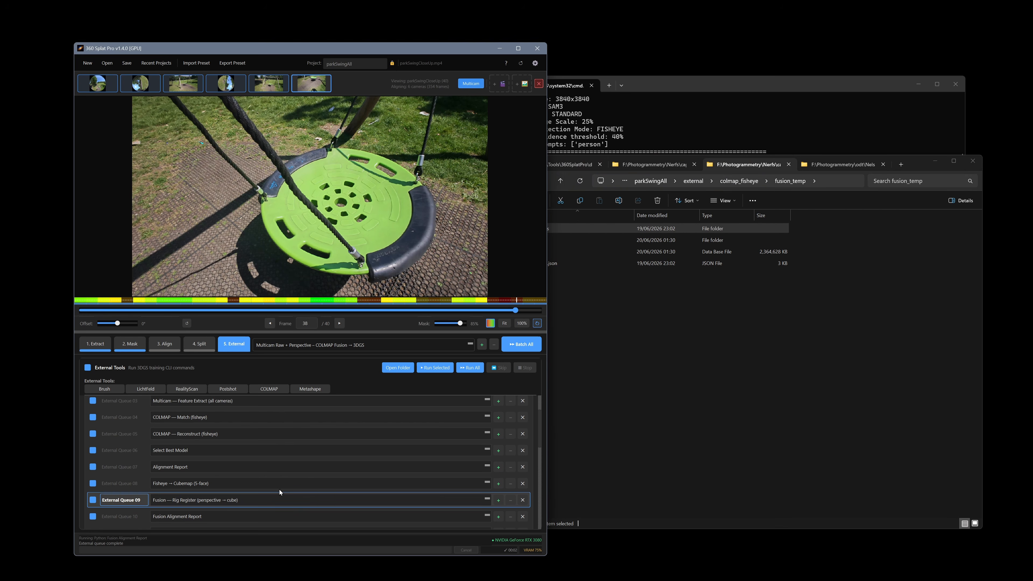
{"action": "scroll", "coordinate": [272, 490], "scroll_direction": "down", "scroll_amount": 3}
{"action": "left_click", "coordinate": [138, 465]}
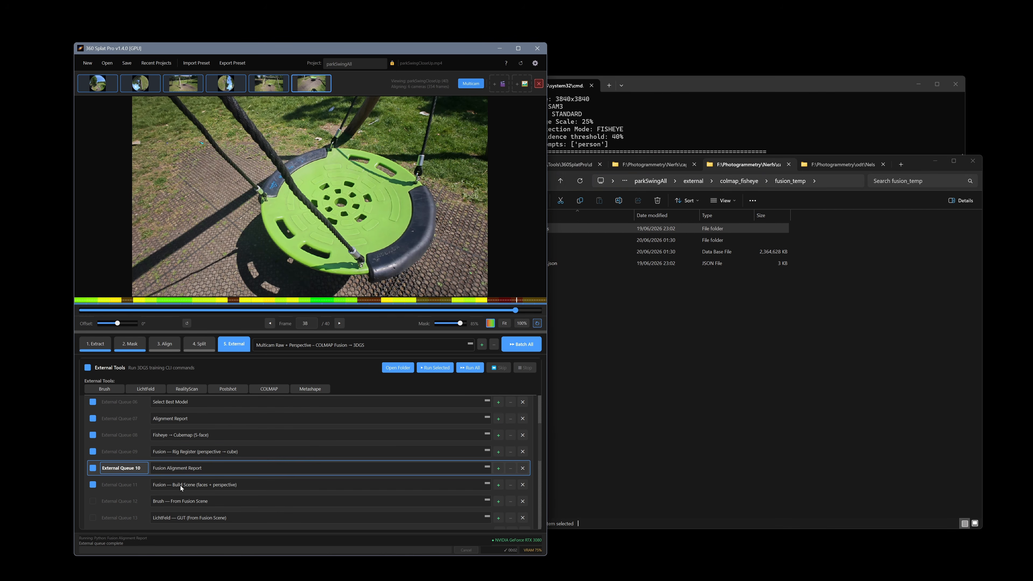
{"action": "left_click", "coordinate": [139, 485]}
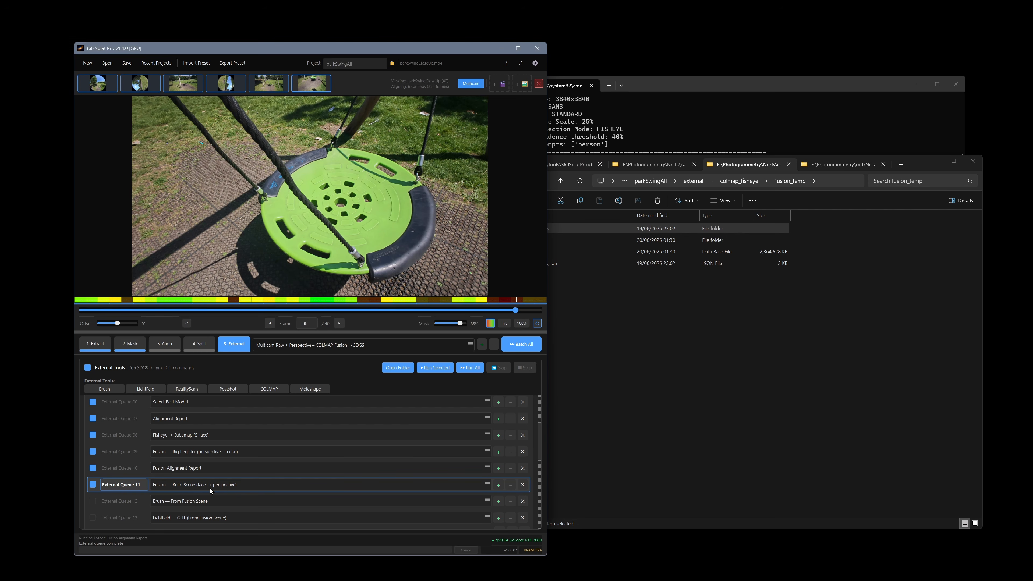
Open the cubemap folder inside colmap_fisheye.
{"action": "left_click", "coordinate": [724, 377]}
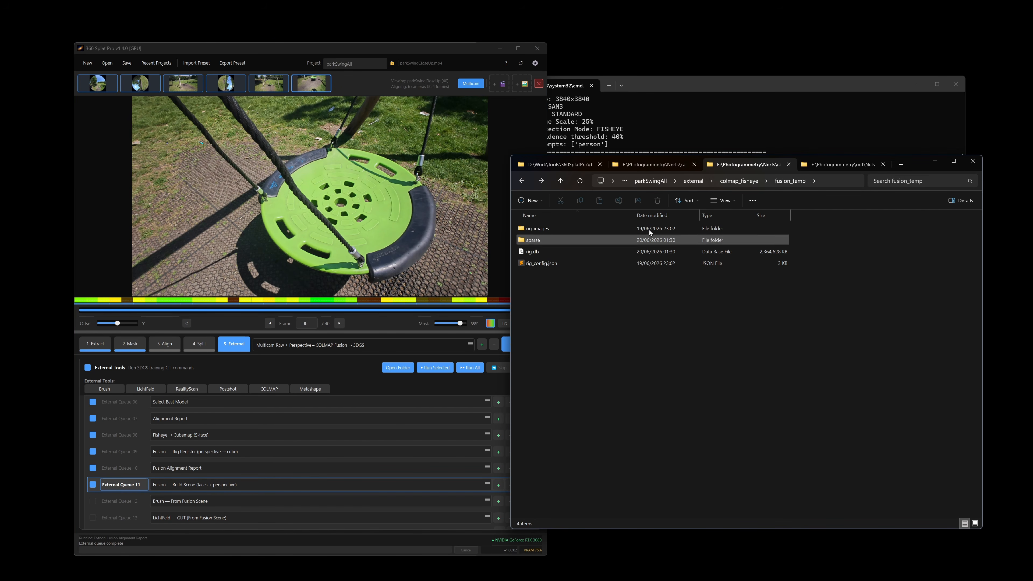
{"action": "left_click", "coordinate": [739, 181]}
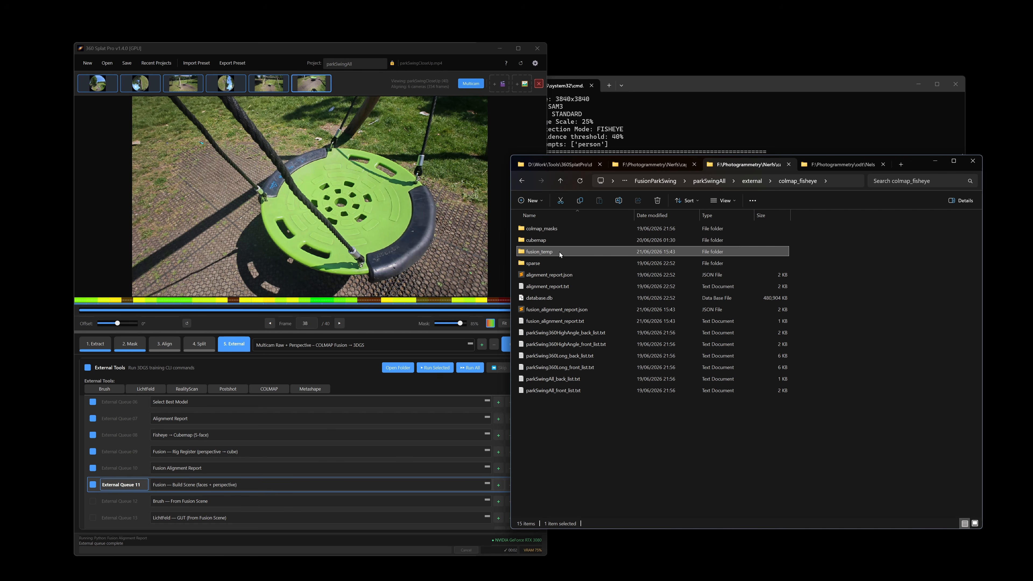
{"action": "left_click", "coordinate": [556, 239]}
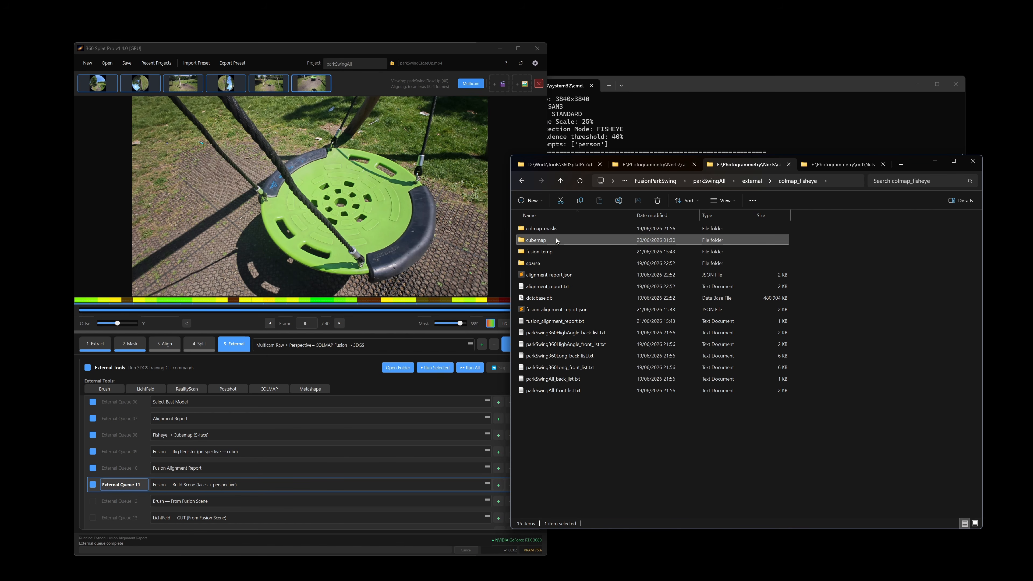
{"action": "double_click", "coordinate": [556, 239]}
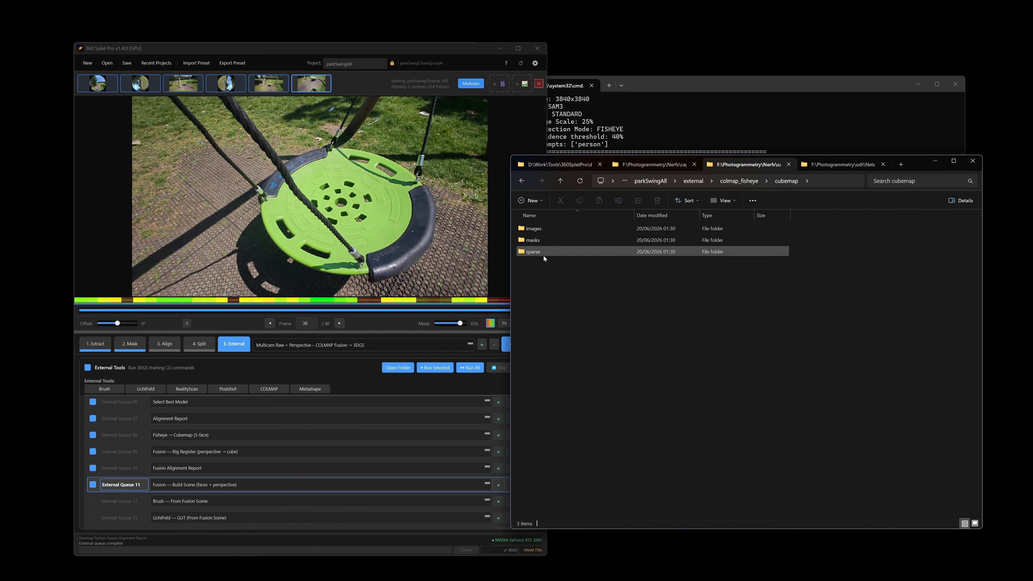
Browse the 1,402 cubemap images, then return to the cubemap folder.
{"action": "double_click", "coordinate": [551, 229]}
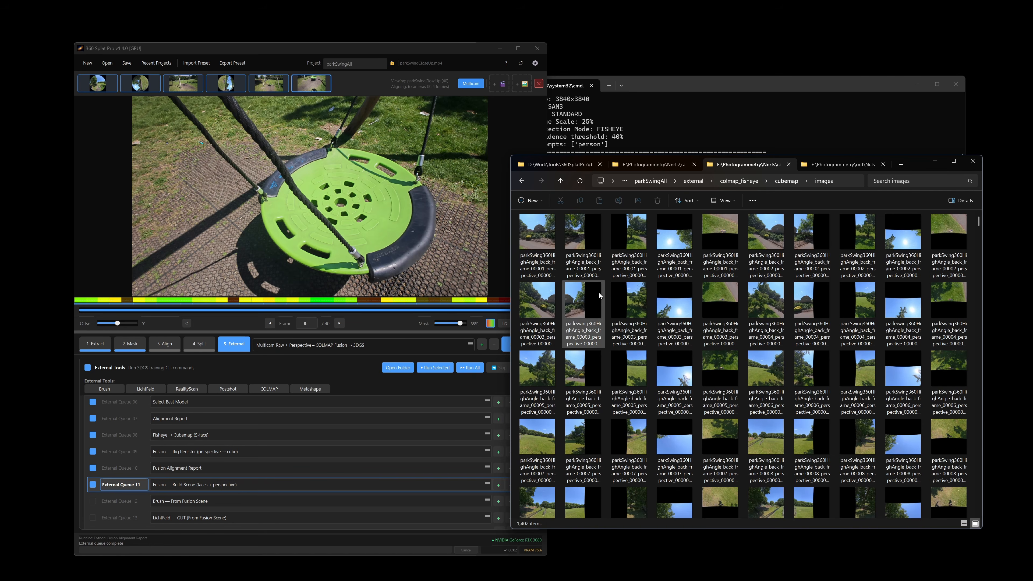
{"action": "scroll", "coordinate": [790, 305], "scroll_direction": "down", "scroll_amount": 8}
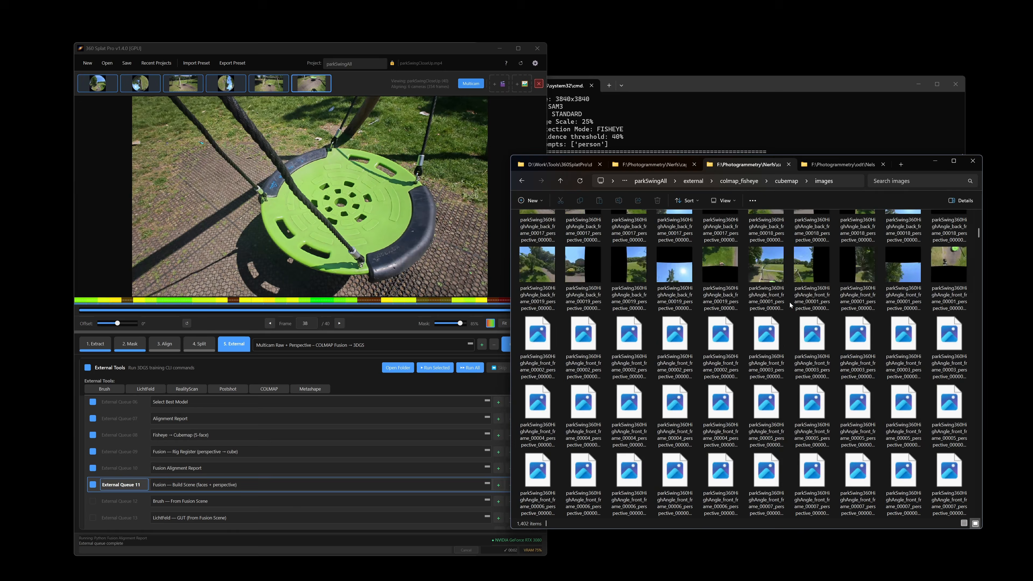
{"action": "scroll", "coordinate": [790, 305], "scroll_direction": "down", "scroll_amount": 10}
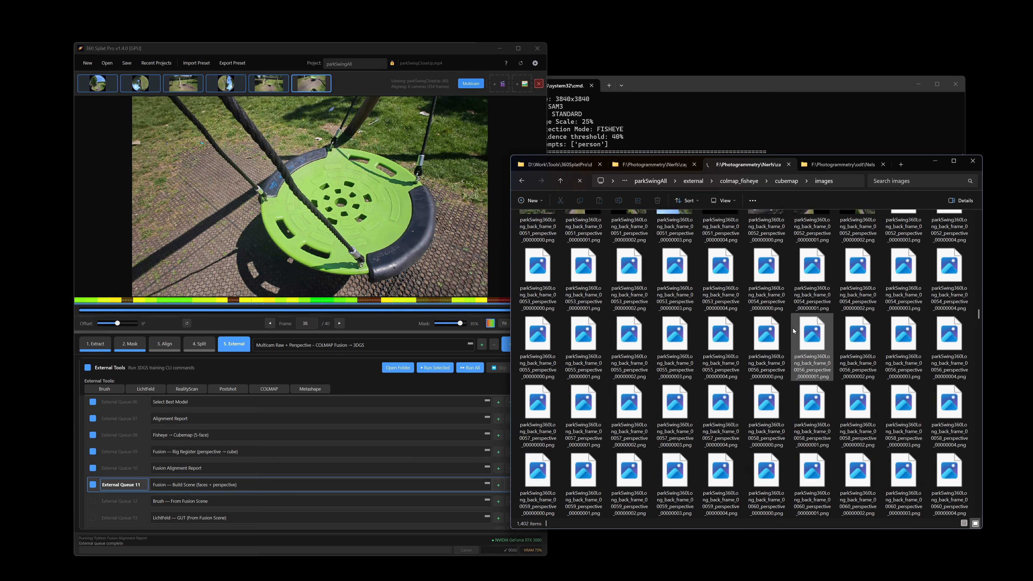
{"action": "scroll", "coordinate": [794, 330], "scroll_direction": "down", "scroll_amount": 10}
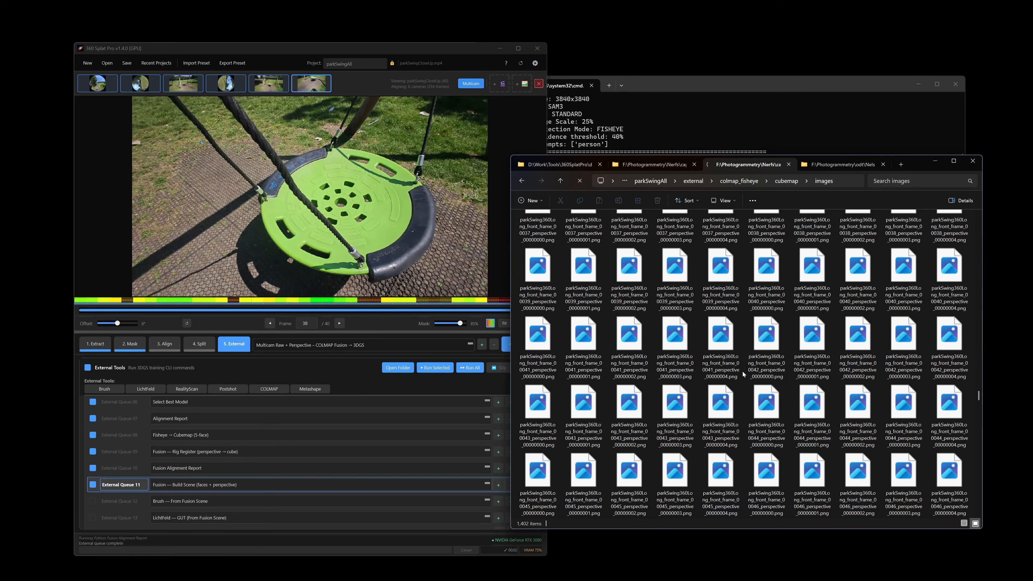
{"action": "scroll", "coordinate": [743, 374], "scroll_direction": "down", "scroll_amount": 10}
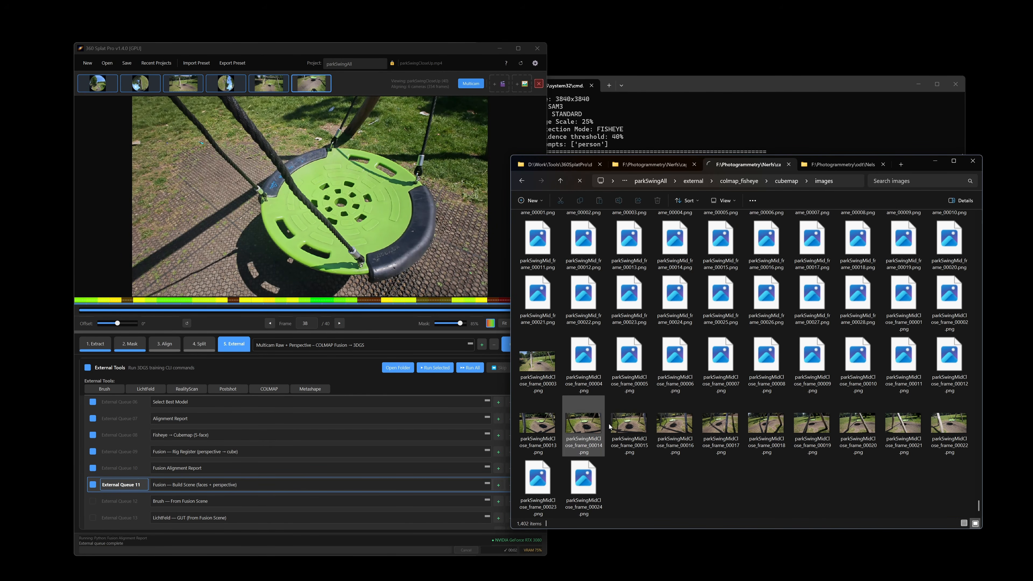
{"action": "key", "text": "alt+Left"}
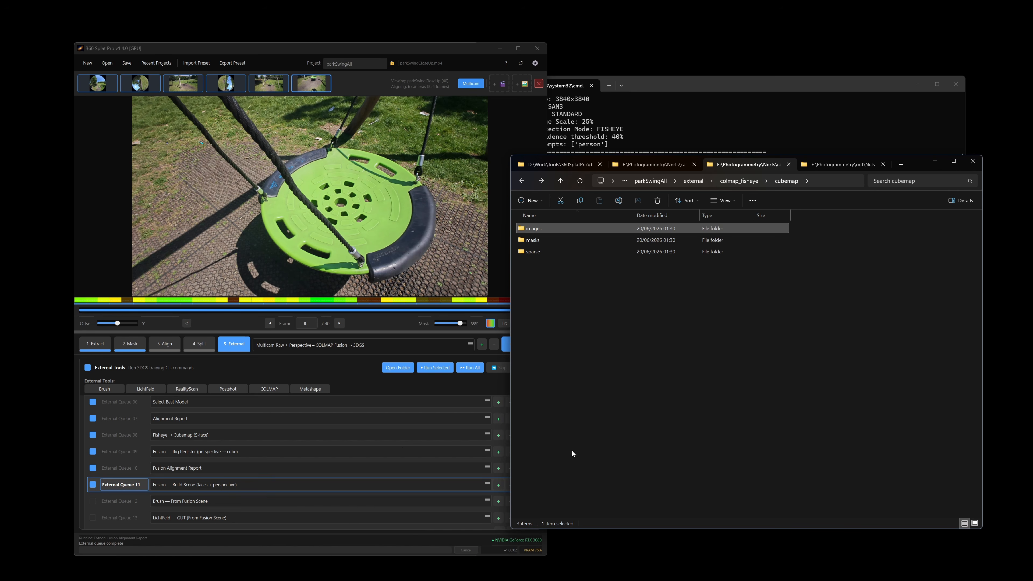
Launch Postshot and drop the cubemap images and sparse folders into it for import.
{"action": "key", "text": "super"}
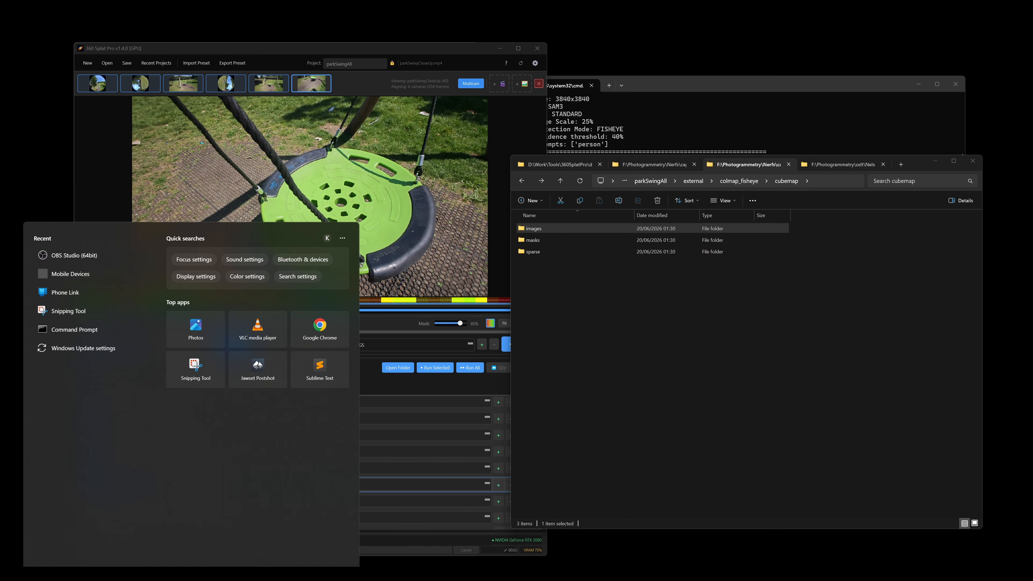
{"action": "type", "text": "post"}
{"action": "key", "text": "Escape"}
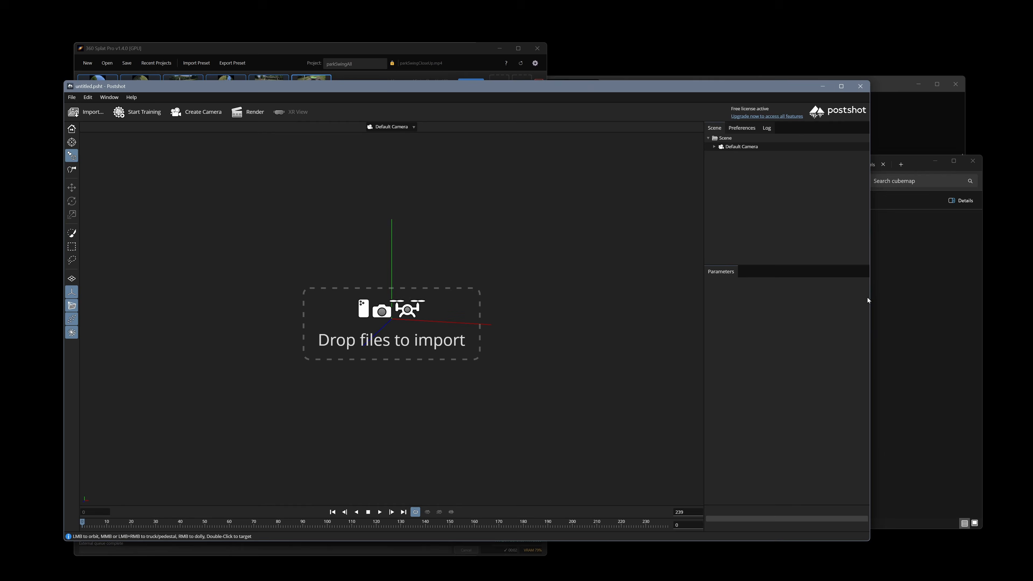
{"action": "left_click", "coordinate": [903, 299]}
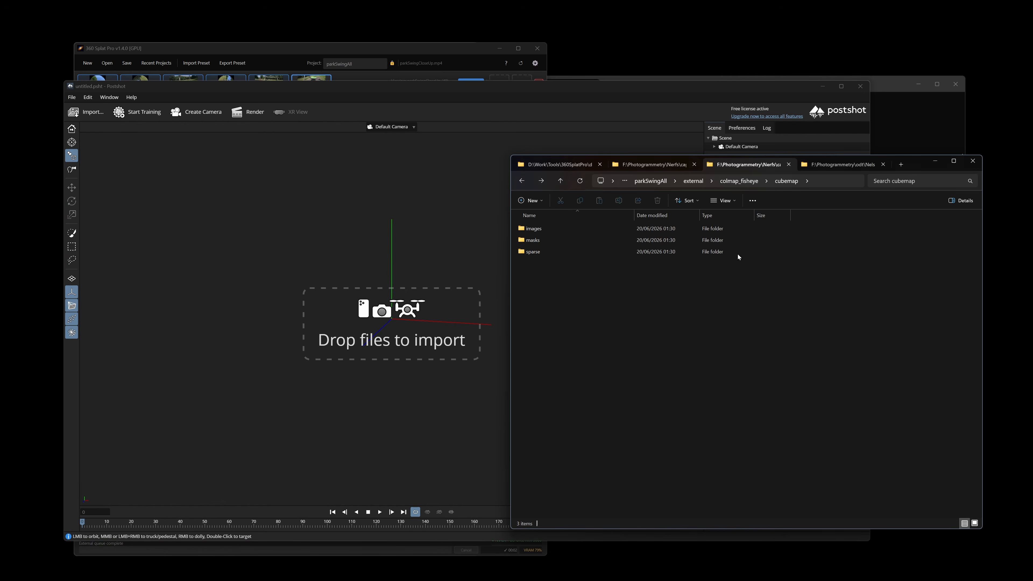
{"action": "left_click", "coordinate": [544, 251], "text": "ctrl"}
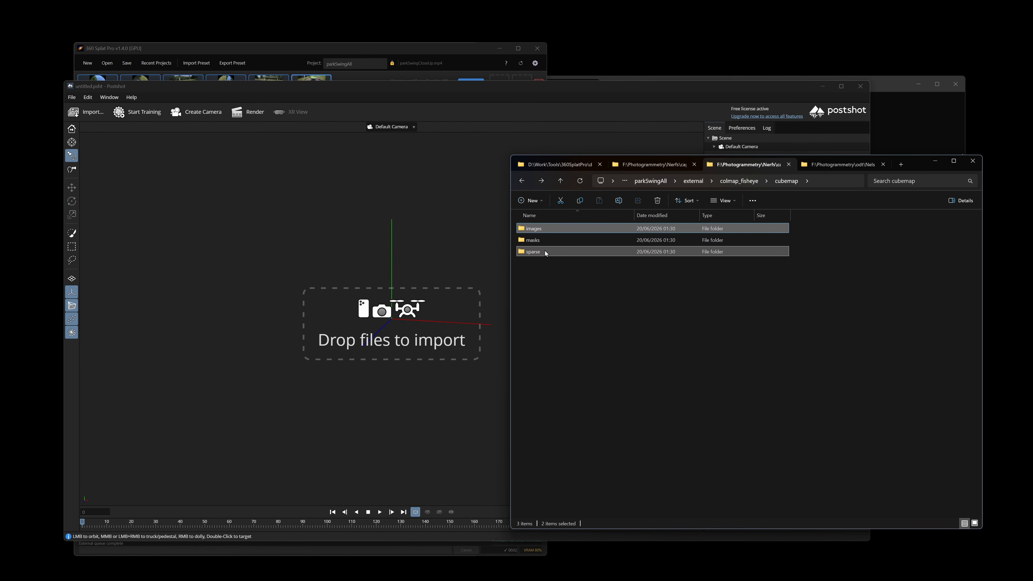
{"action": "left_click_drag", "start_coordinate": [156, 204], "coordinate": [356, 294]}
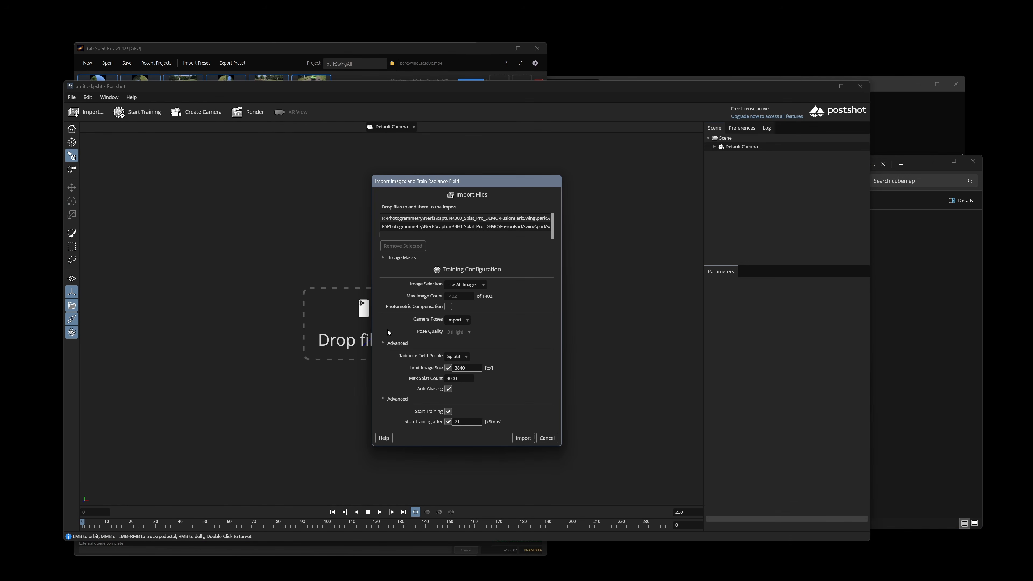
Add the cubemap masks folder as occluder image masks and start a 50 kStep training.
{"action": "left_click", "coordinate": [383, 258]}
{"action": "left_click", "coordinate": [896, 290]}
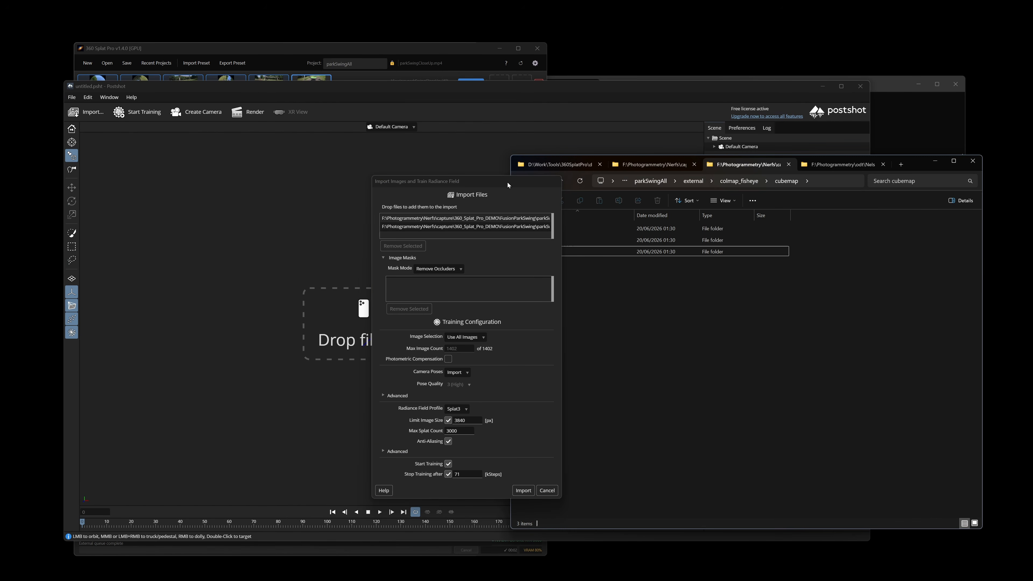
{"action": "left_click_drag", "start_coordinate": [508, 185], "coordinate": [434, 183]}
{"action": "left_click", "coordinate": [541, 239]}
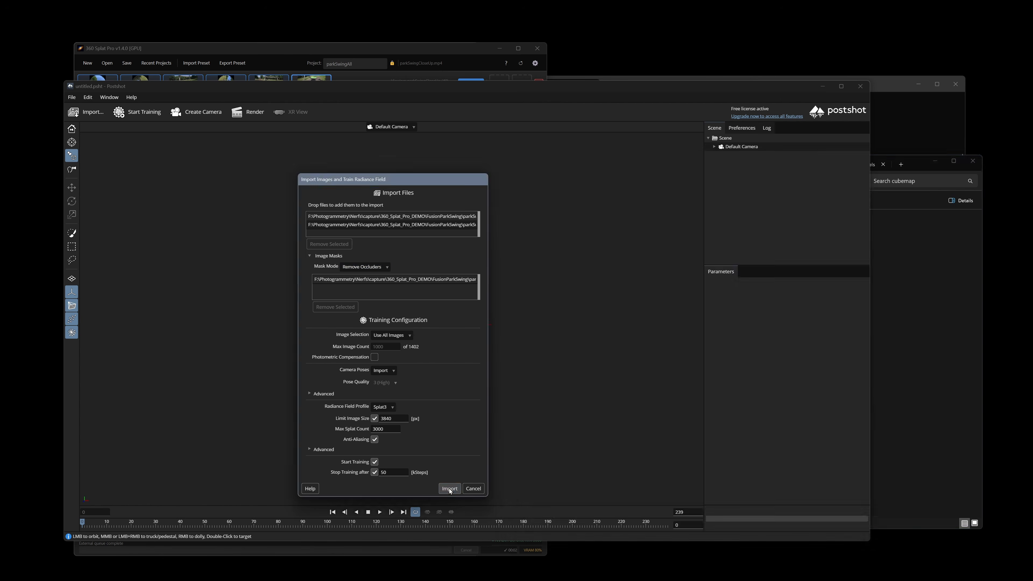
{"action": "left_click", "coordinate": [449, 489]}
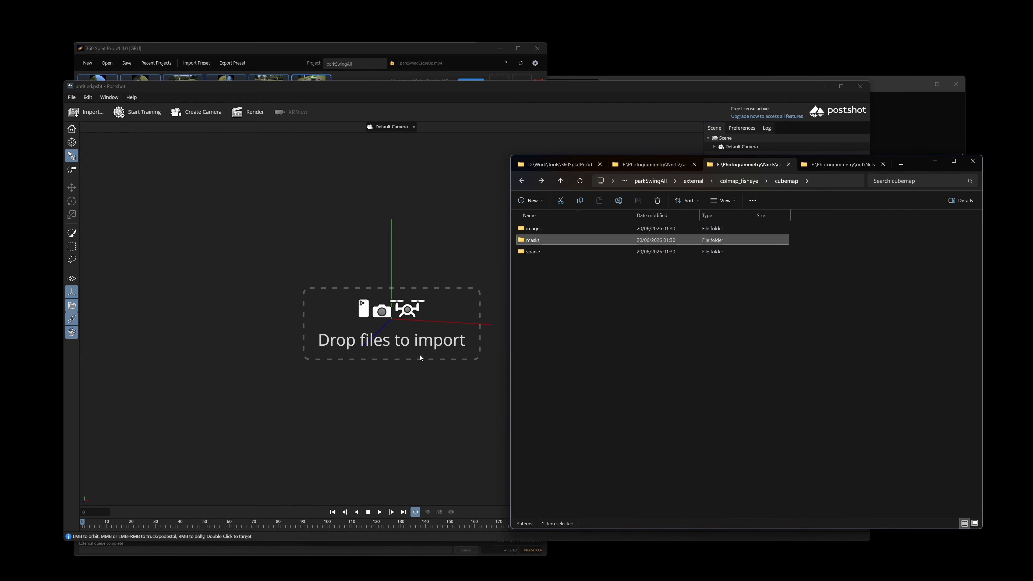
Bring Postshot forward and inspect the training scene from the top and front views.
{"action": "left_click", "coordinate": [393, 384]}
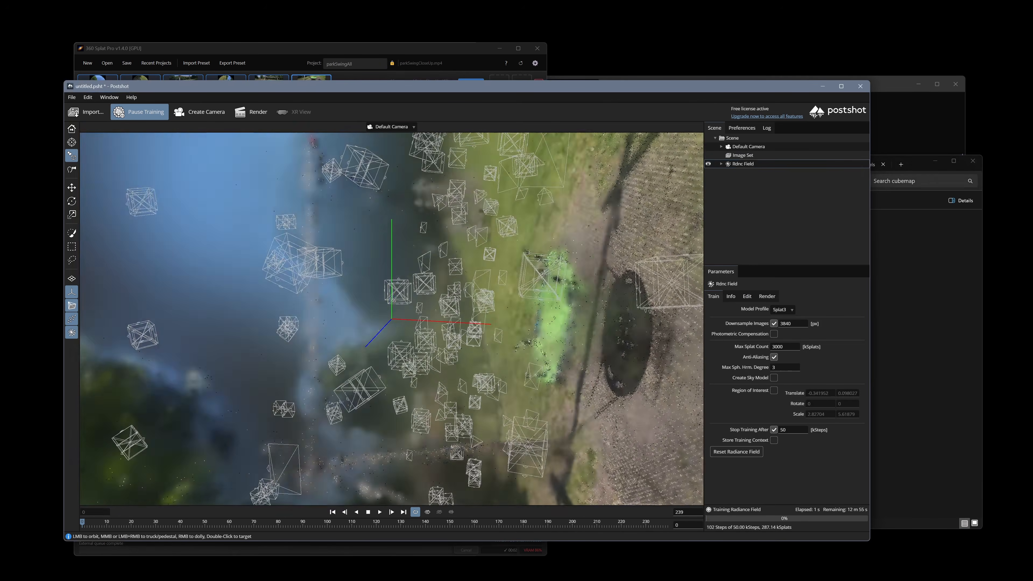
{"action": "scroll", "coordinate": [505, 397], "scroll_direction": "down", "scroll_amount": 5}
{"action": "mouse_move", "coordinate": [610, 400]}
{"action": "left_mouse_down"}
{"action": "mouse_move", "coordinate": [545, 399]}
{"action": "mouse_move", "coordinate": [606, 400]}
{"action": "left_mouse_up"}
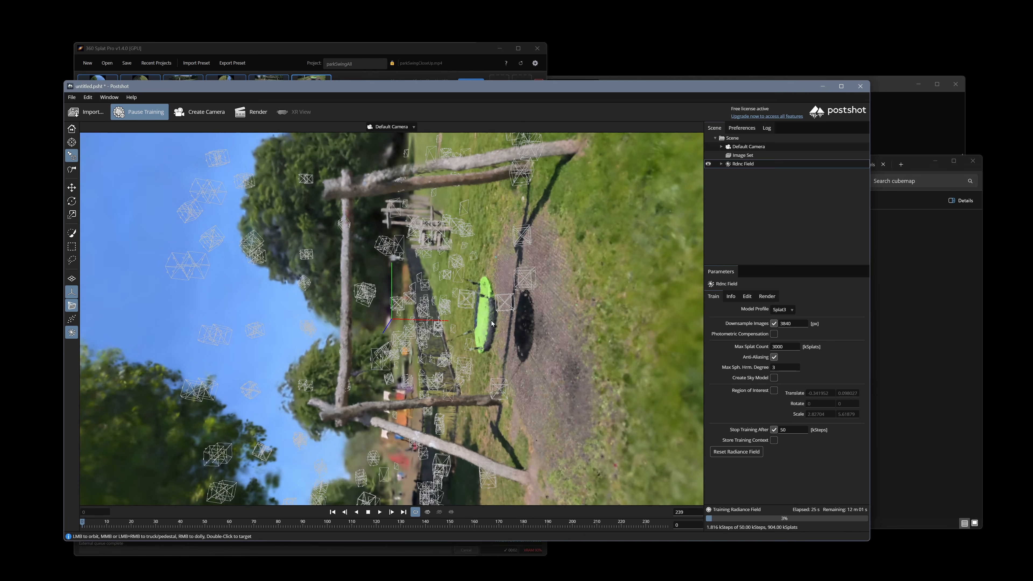
{"action": "key", "text": "F2"}
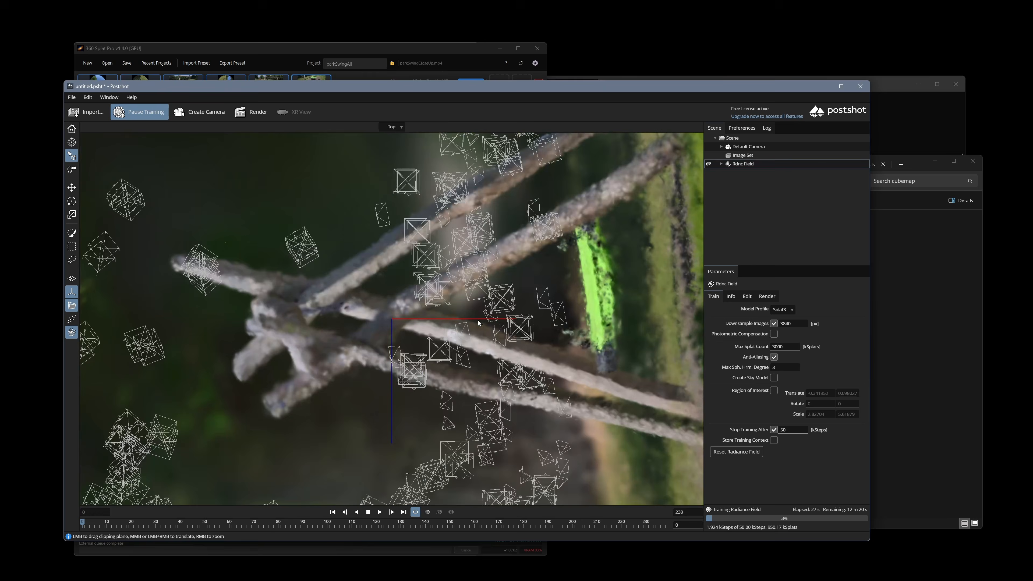
{"action": "key", "text": "F3"}
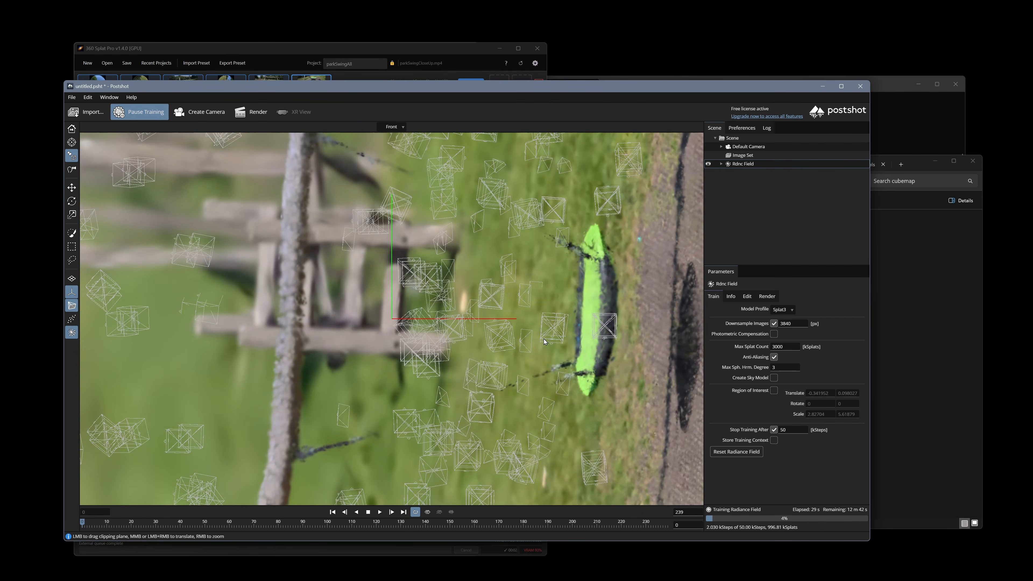
{"action": "key", "text": "F2"}
{"action": "scroll", "coordinate": [593, 339], "scroll_direction": "up", "scroll_amount": 5}
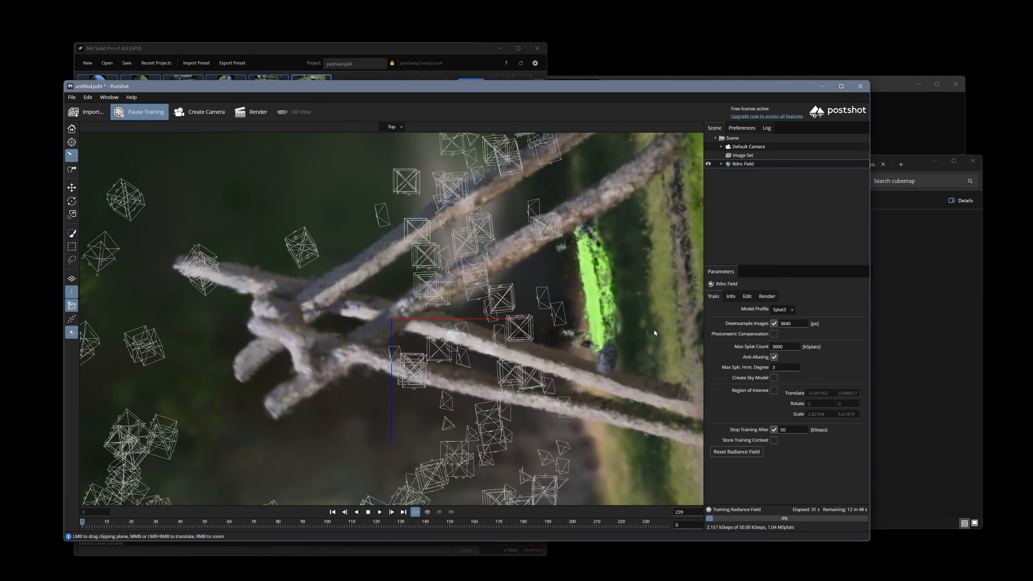
{"action": "scroll", "coordinate": [592, 339], "scroll_direction": "down", "scroll_amount": 5}
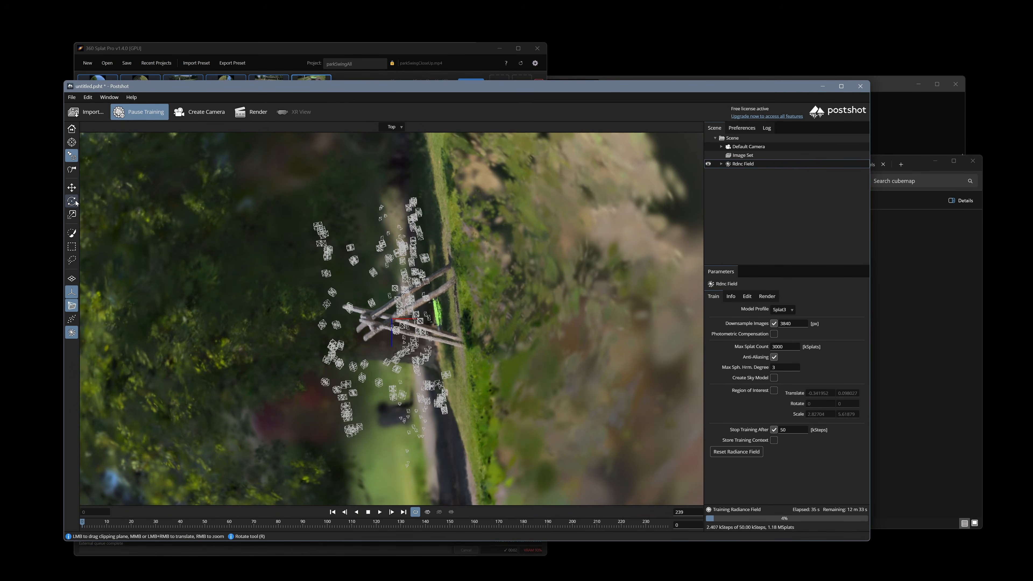
Rotate the radiance field until the swing stands upright on level ground, then return to Default Camera.
{"action": "key", "text": "e"}
{"action": "left_click_drag", "start_coordinate": [529, 233], "coordinate": [558, 229]}
{"action": "key", "text": "F3"}
{"action": "scroll", "coordinate": [578, 260], "scroll_direction": "down", "scroll_amount": 10}
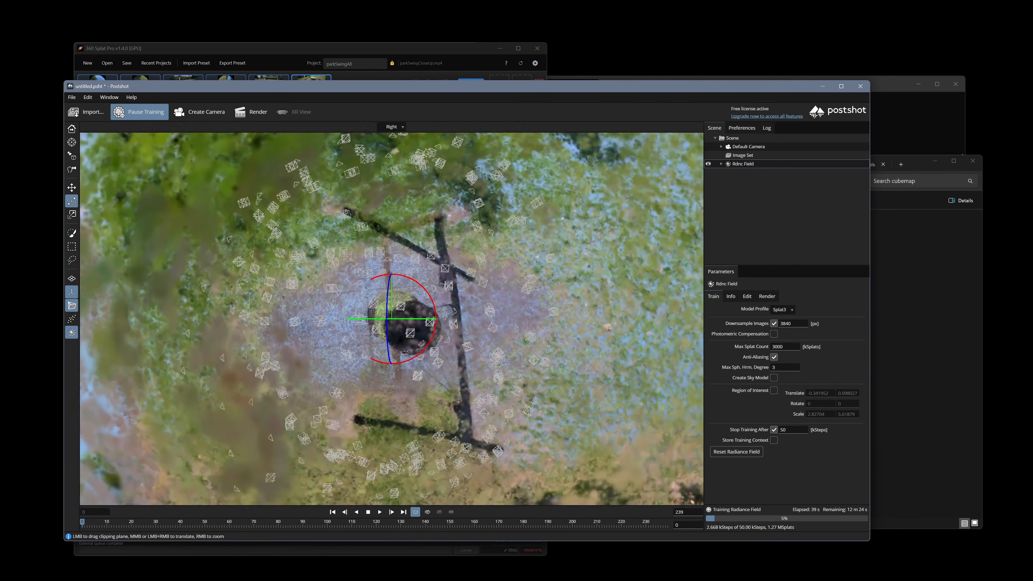
{"action": "key", "text": "F4"}
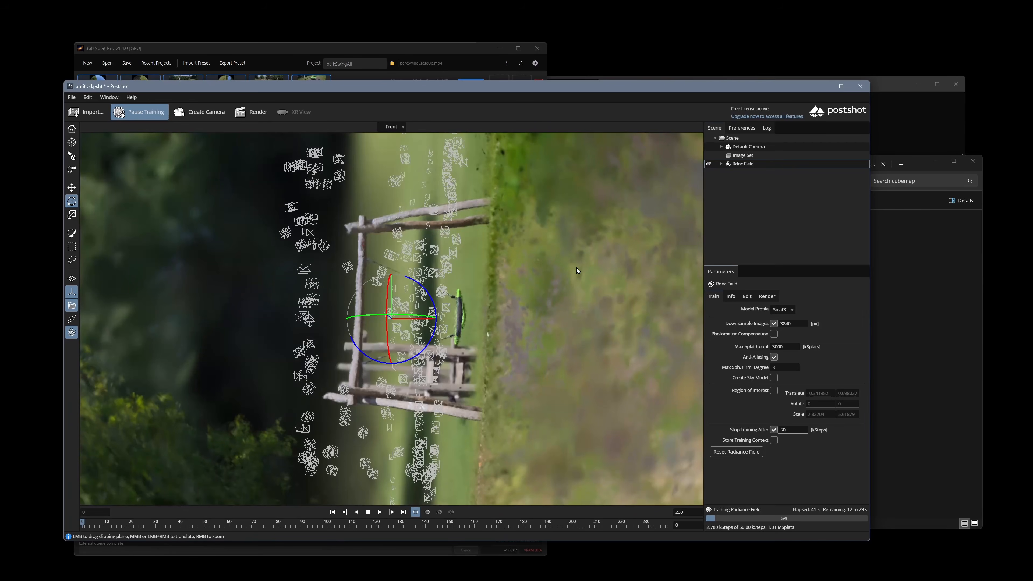
{"action": "left_click_drag", "start_coordinate": [619, 285], "coordinate": [643, 383]}
{"action": "left_click_drag", "start_coordinate": [607, 471], "coordinate": [430, 501]}
{"action": "key", "text": "F3"}
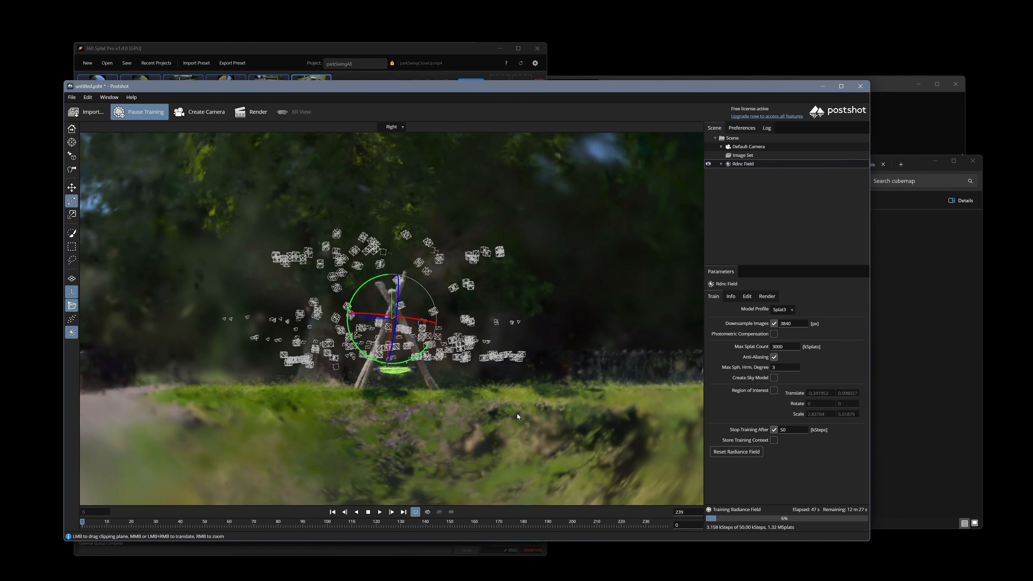
{"action": "key", "text": "F2"}
{"action": "left_click_drag", "start_coordinate": [520, 412], "coordinate": [535, 408]}
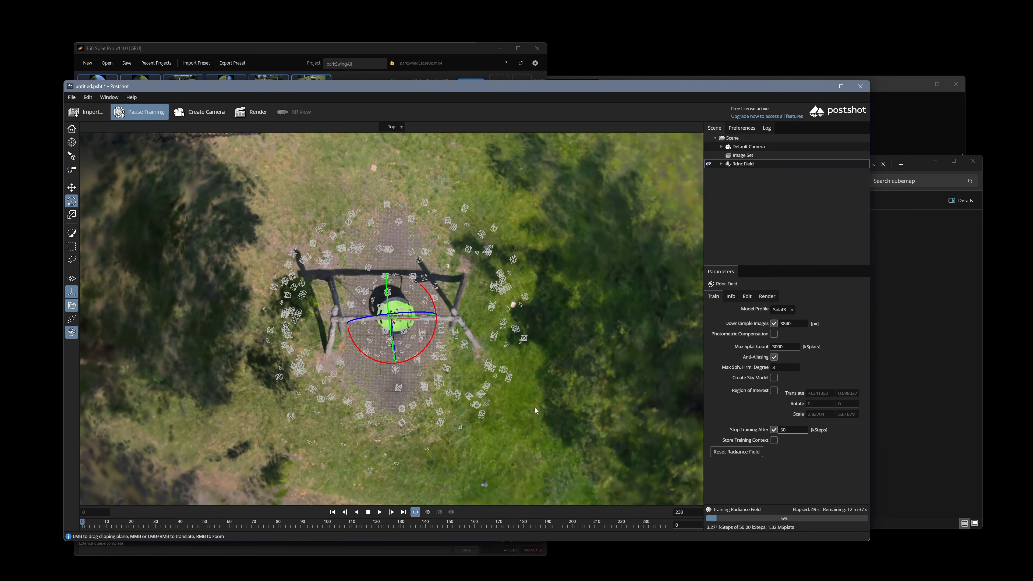
{"action": "key", "text": "F1"}
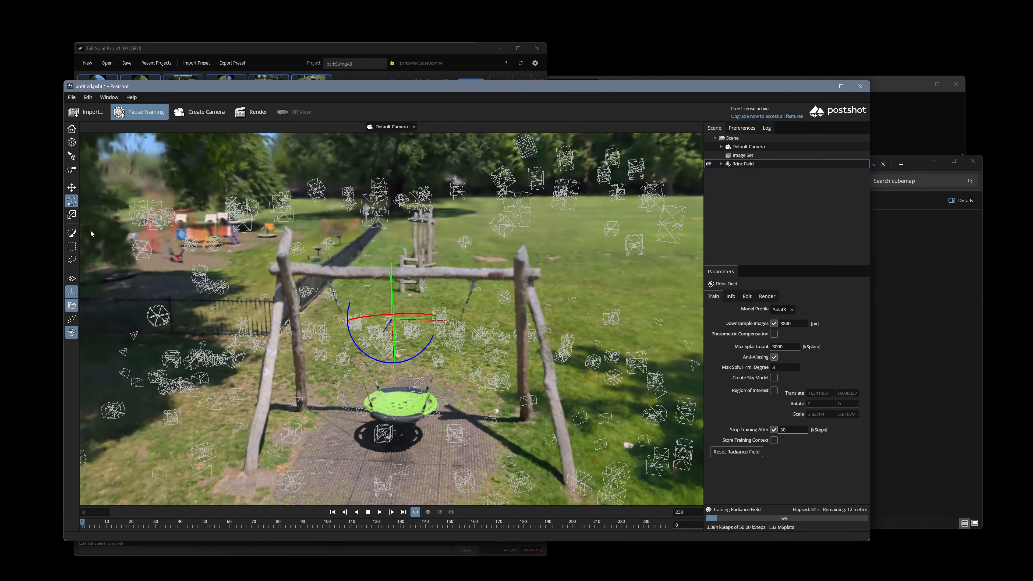
Switch to Orbit camera mode, target the swing, and orbit to high overhead views.
{"action": "scroll", "coordinate": [399, 350], "scroll_direction": "down", "scroll_amount": 4}
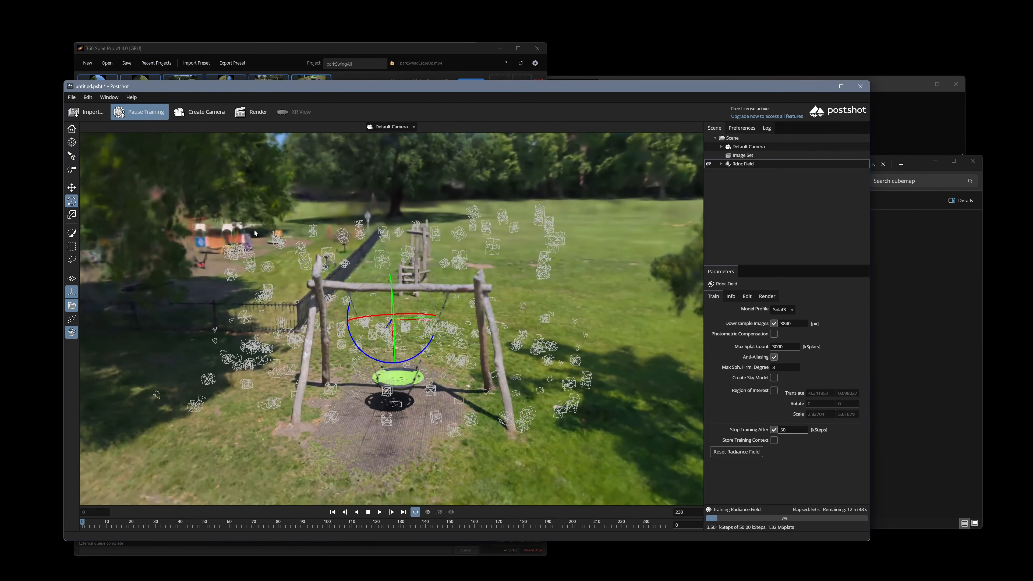
{"action": "left_click", "coordinate": [73, 156]}
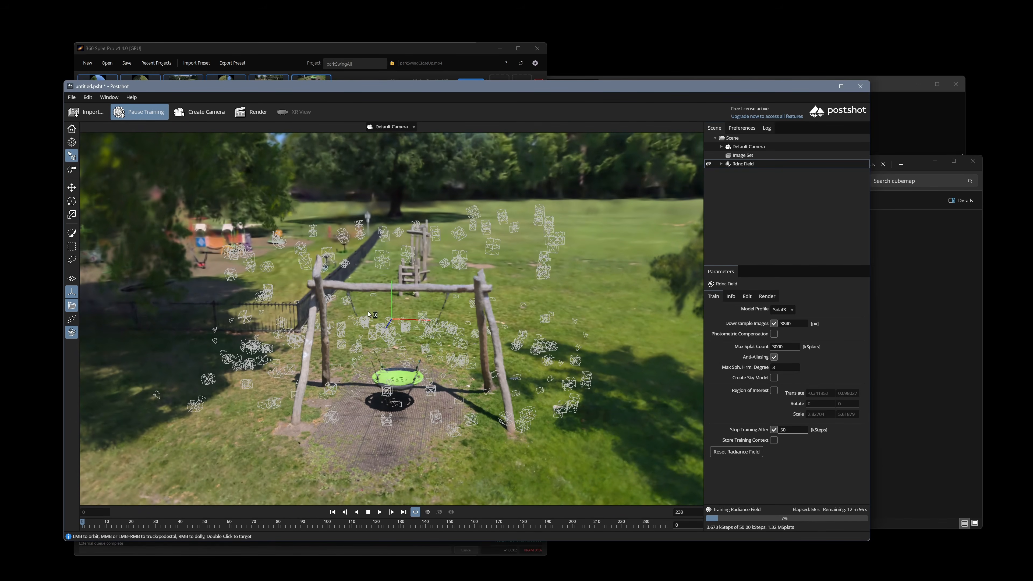
{"action": "double_click", "coordinate": [399, 382]}
{"action": "left_click_drag", "start_coordinate": [388, 365], "coordinate": [473, 458]}
{"action": "left_click_drag", "start_coordinate": [538, 419], "coordinate": [578, 444]}
{"action": "left_click_drag", "start_coordinate": [484, 183], "coordinate": [517, 208]}
{"action": "double_click", "coordinate": [470, 203]}
Zoom and orbit halfway around the swing, then close the Postshot project window.
{"action": "scroll", "coordinate": [490, 217], "scroll_direction": "up", "scroll_amount": 4}
{"action": "left_click_drag", "start_coordinate": [456, 256], "coordinate": [627, 276]}
{"action": "scroll", "coordinate": [627, 276], "scroll_direction": "up", "scroll_amount": 3}
{"action": "mouse_move", "coordinate": [414, 379]}
{"action": "left_mouse_down"}
{"action": "mouse_move", "coordinate": [419, 365]}
{"action": "mouse_move", "coordinate": [427, 377]}
{"action": "mouse_move", "coordinate": [415, 364]}
{"action": "mouse_move", "coordinate": [426, 371]}
{"action": "left_mouse_up"}
{"action": "scroll", "coordinate": [419, 365], "scroll_direction": "down", "scroll_amount": 3}
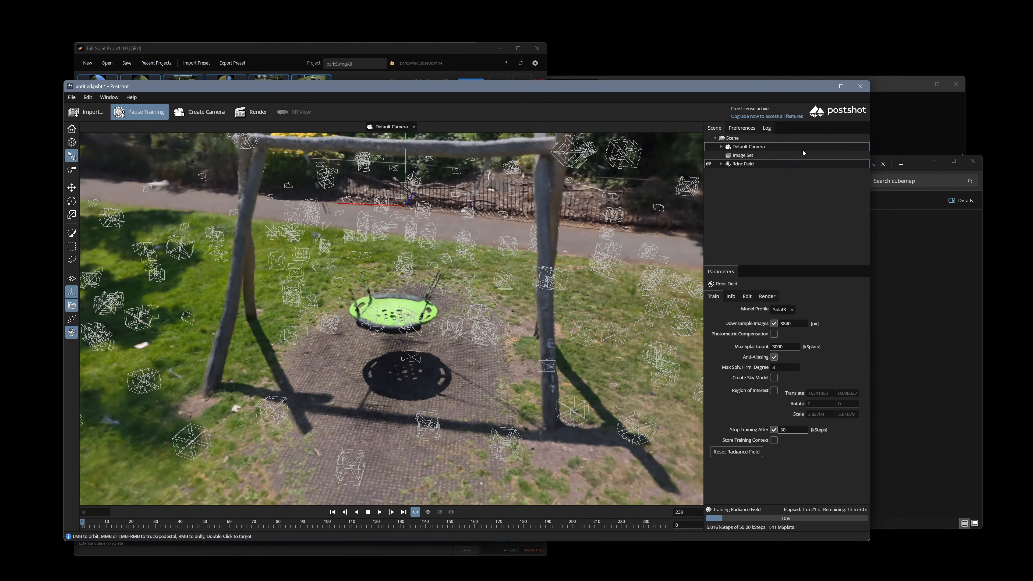
{"action": "left_click", "coordinate": [861, 86]}
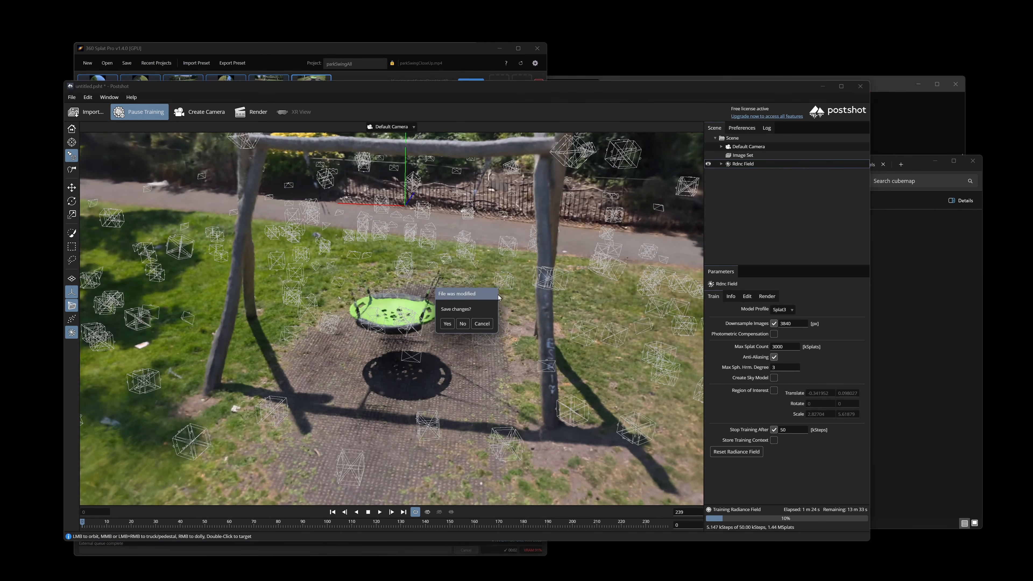
Go up from colmap_fisheye through parkSwingAll to the FusionParkSwing folder in File Explorer.
{"action": "left_click", "coordinate": [916, 333]}
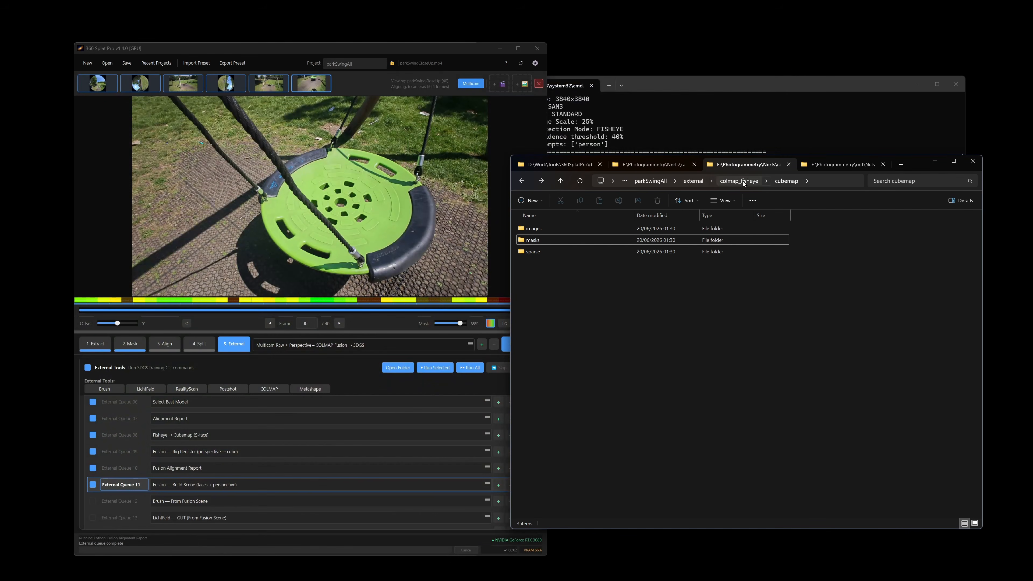
{"action": "left_click", "coordinate": [743, 183]}
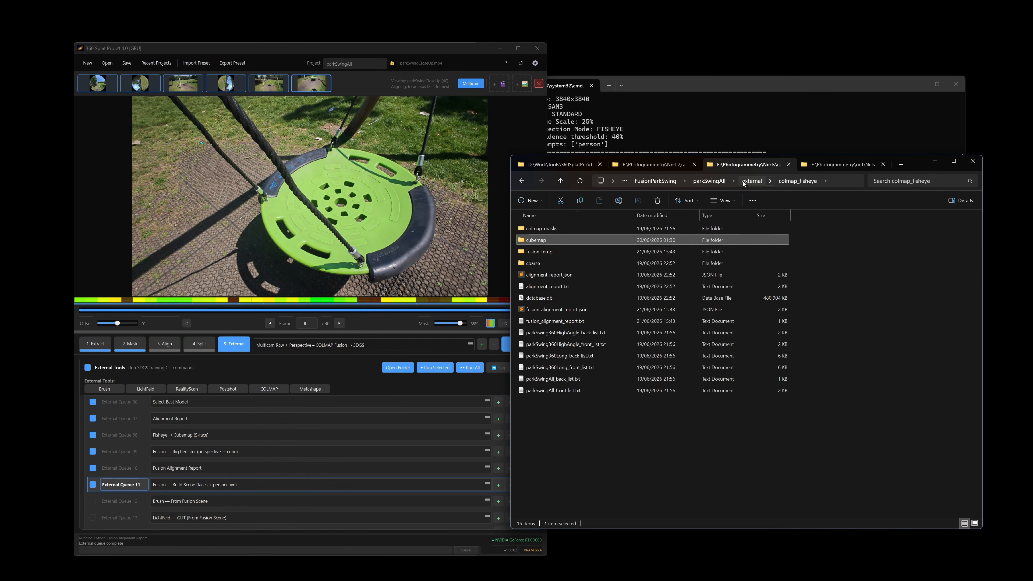
{"action": "left_click", "coordinate": [722, 183]}
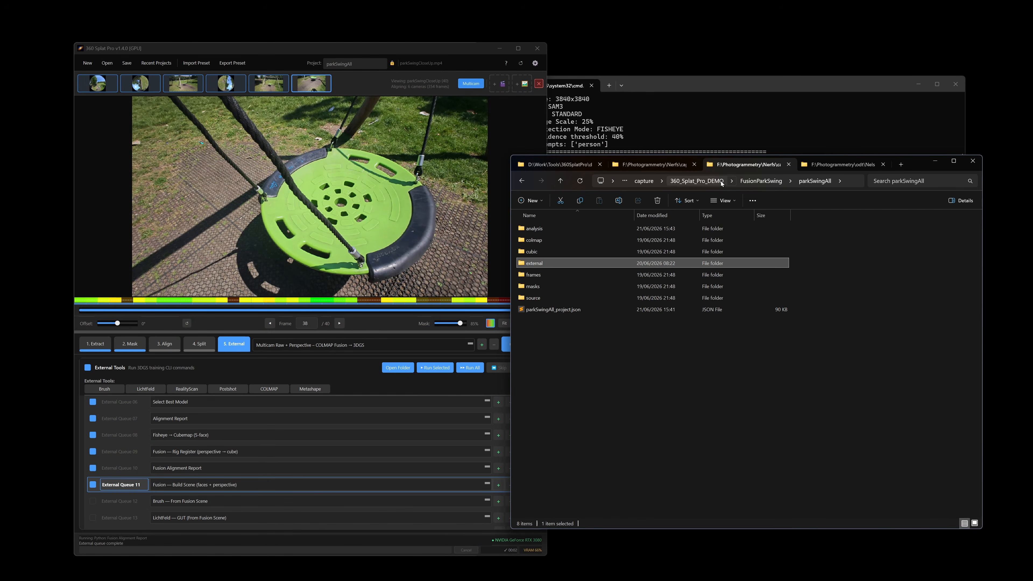
{"action": "left_click", "coordinate": [755, 181]}
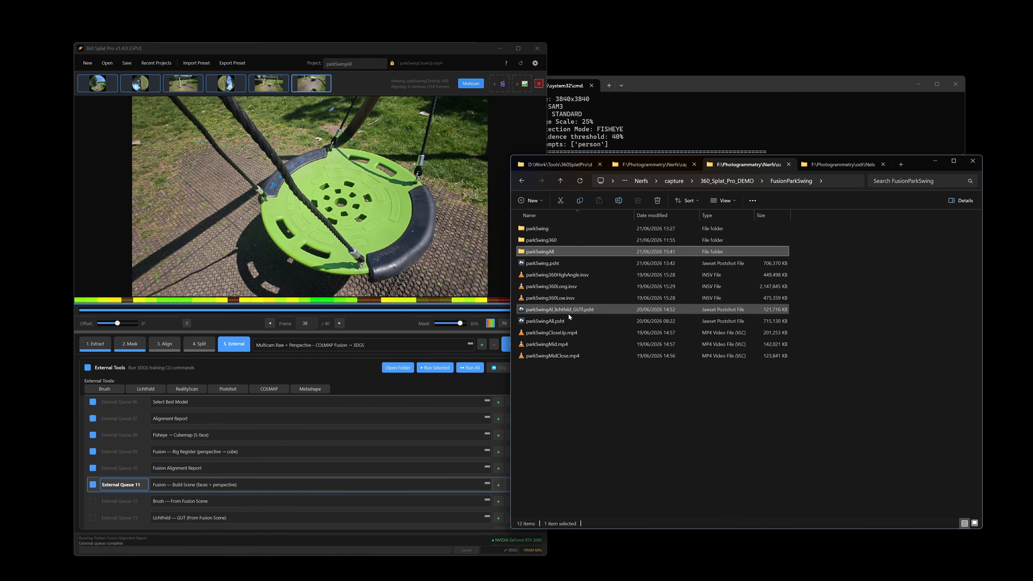
{"action": "mouse_move", "coordinate": [575, 311]}
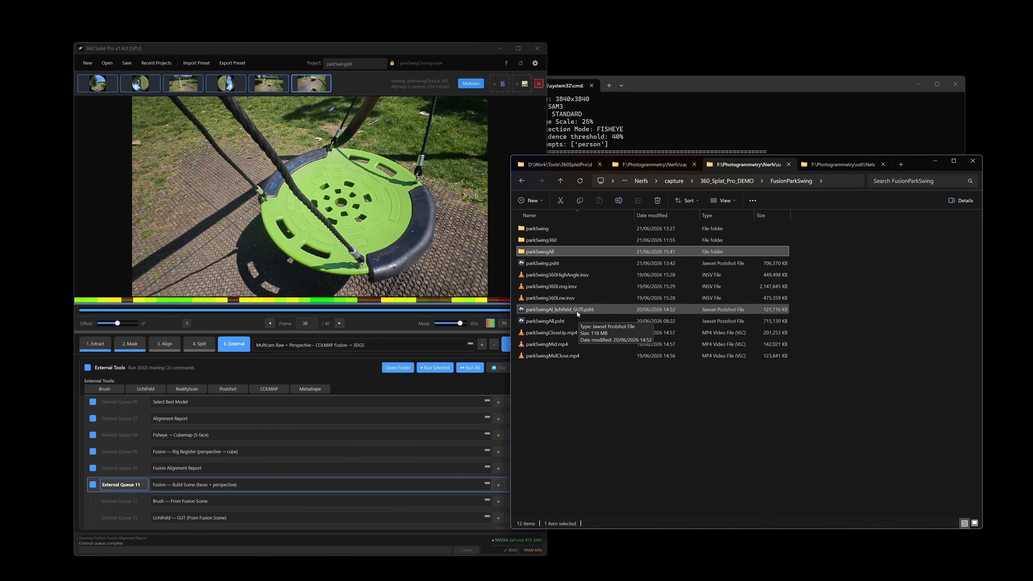
Open parkSwingAll.psht in Postshot and orbit in close around the green swing seat.
{"action": "double_click", "coordinate": [562, 320]}
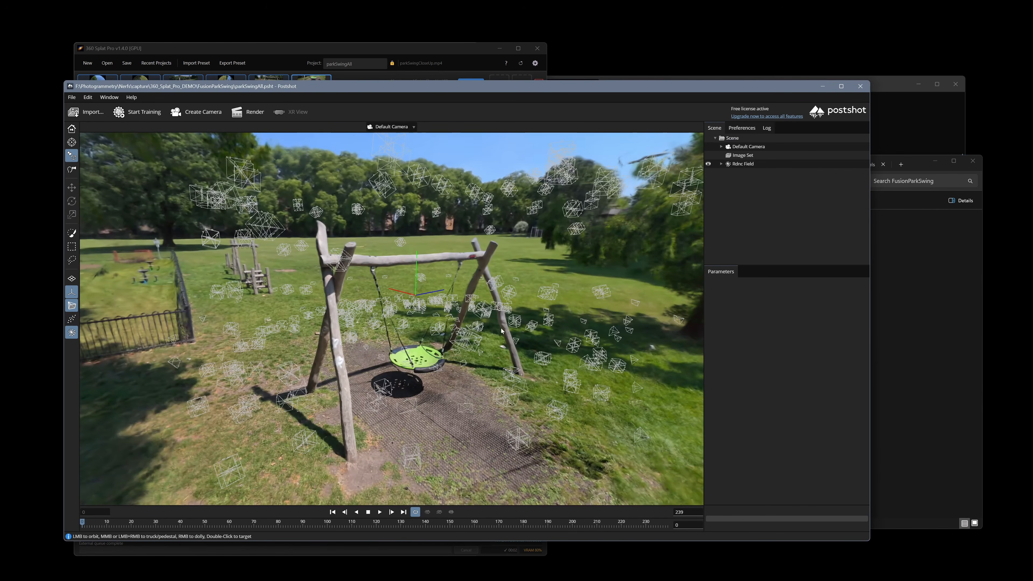
{"action": "mouse_move", "coordinate": [495, 372]}
{"action": "left_mouse_down"}
{"action": "mouse_move", "coordinate": [419, 338]}
{"action": "mouse_move", "coordinate": [496, 375]}
{"action": "left_mouse_up"}
{"action": "double_click", "coordinate": [348, 371]}
{"action": "left_click_drag", "start_coordinate": [378, 385], "coordinate": [394, 355]}
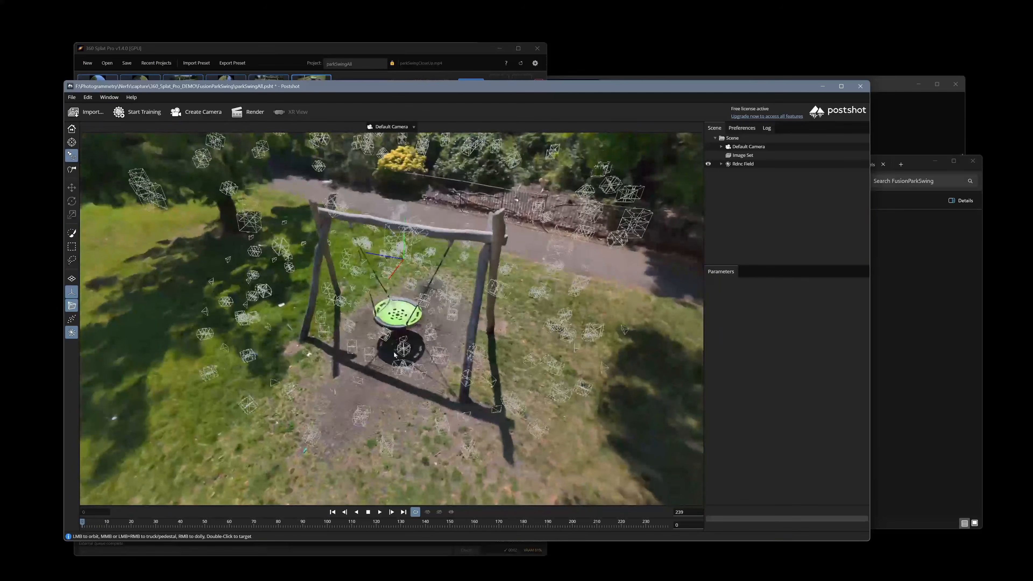
{"action": "right_click_drag", "start_coordinate": [382, 373], "coordinate": [265, 416]}
{"action": "left_click_drag", "start_coordinate": [264, 416], "coordinate": [104, 362]}
Orbit and pan around the swing frame to survey the playground, house and sky.
{"action": "right_click_drag", "start_coordinate": [505, 376], "coordinate": [581, 334]}
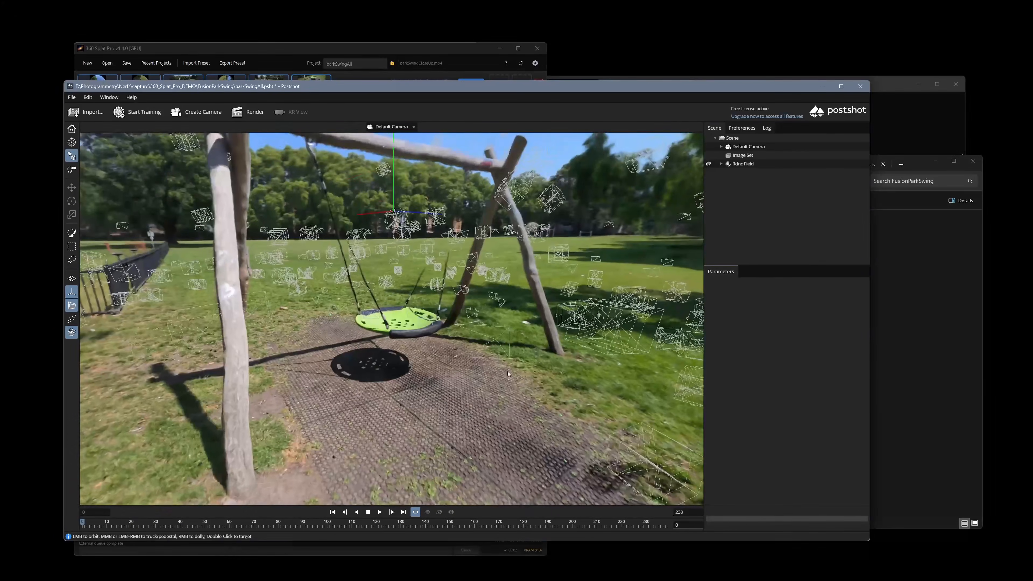
{"action": "left_click_drag", "start_coordinate": [582, 333], "coordinate": [643, 346]}
{"action": "left_click_drag", "start_coordinate": [407, 350], "coordinate": [565, 301]}
{"action": "middle_click_drag", "start_coordinate": [565, 301], "coordinate": [647, 370]}
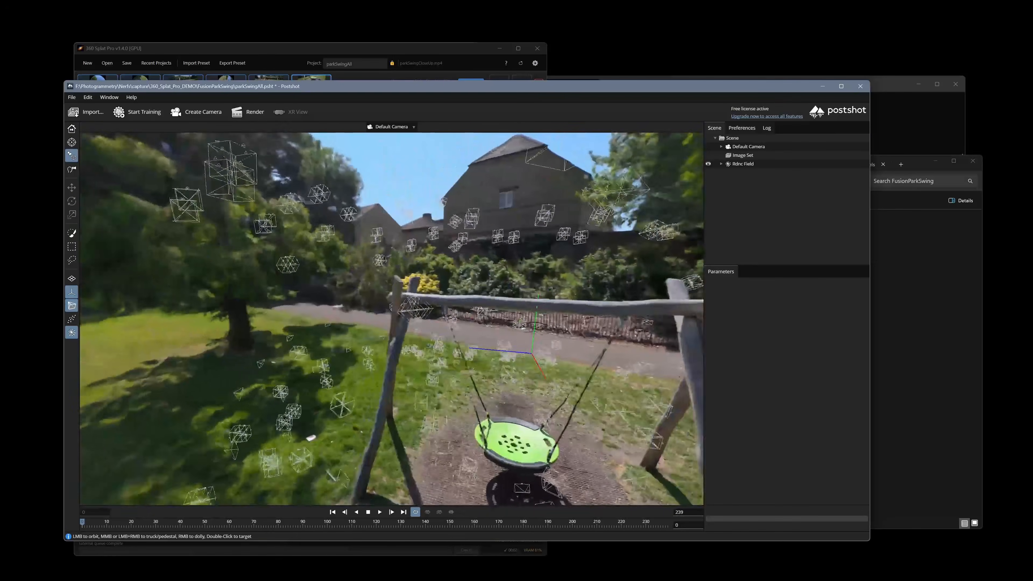
{"action": "right_click_drag", "start_coordinate": [646, 370], "coordinate": [658, 301]}
{"action": "left_click_drag", "start_coordinate": [366, 301], "coordinate": [432, 395]}
{"action": "right_click_drag", "start_coordinate": [431, 395], "coordinate": [642, 446]}
{"action": "middle_click_drag", "start_coordinate": [642, 446], "coordinate": [546, 409]}
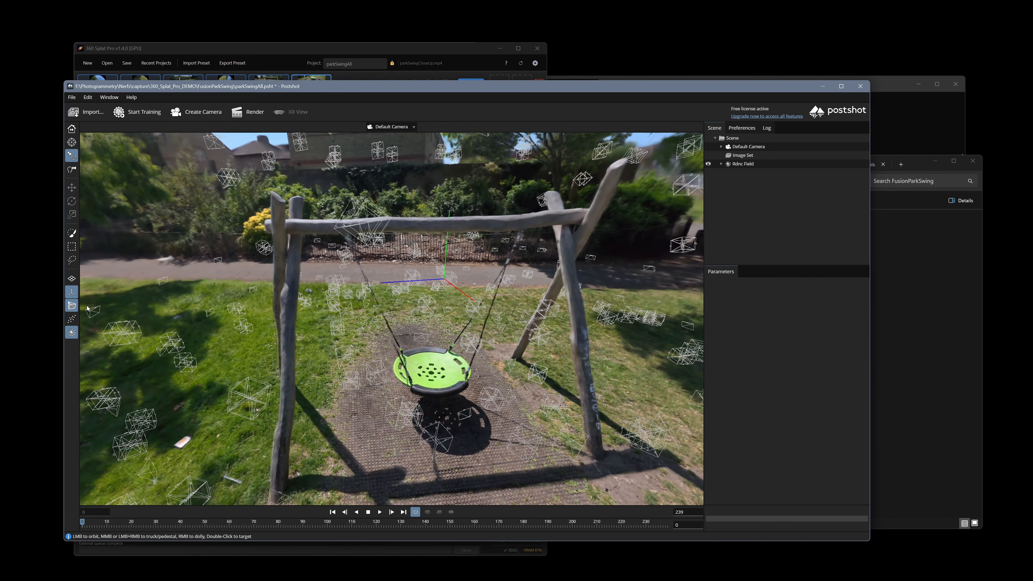
{"action": "left_click_drag", "start_coordinate": [535, 418], "coordinate": [402, 366]}
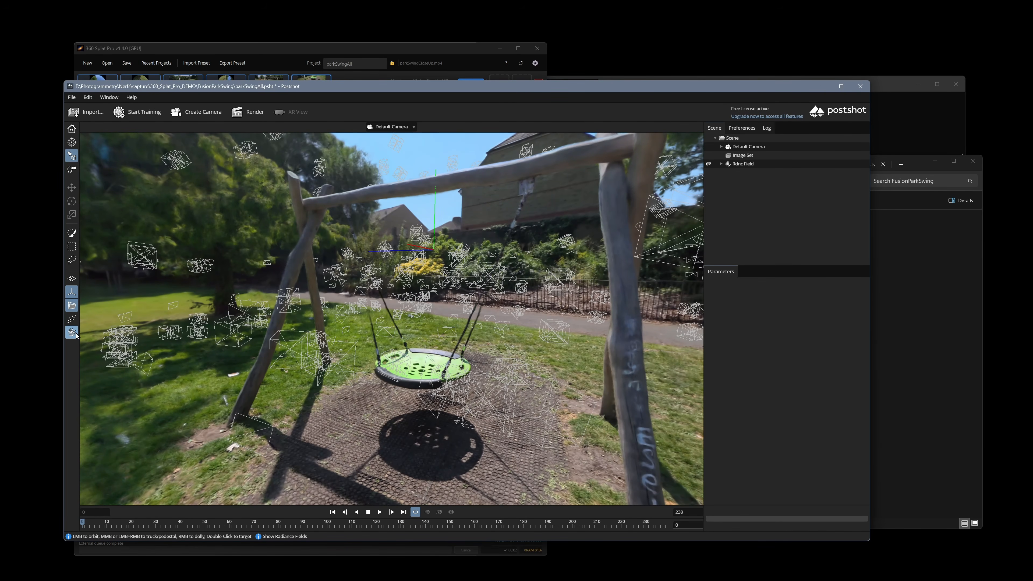
Switch Explorer to the NelsonDock folder and open rig_cube_loose.psht in Postshot.
{"action": "left_click", "coordinate": [884, 289]}
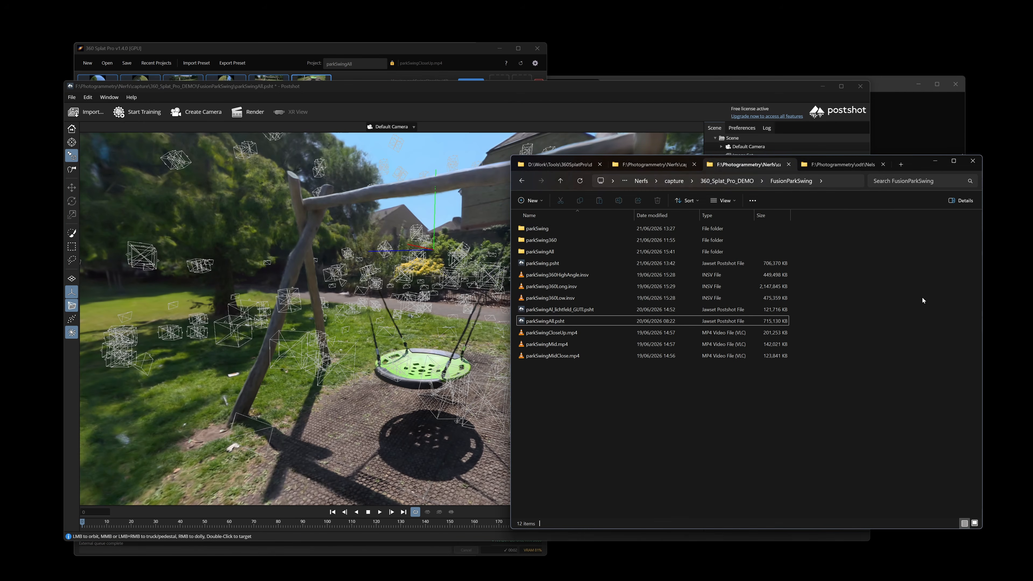
{"action": "left_click", "coordinate": [840, 165]}
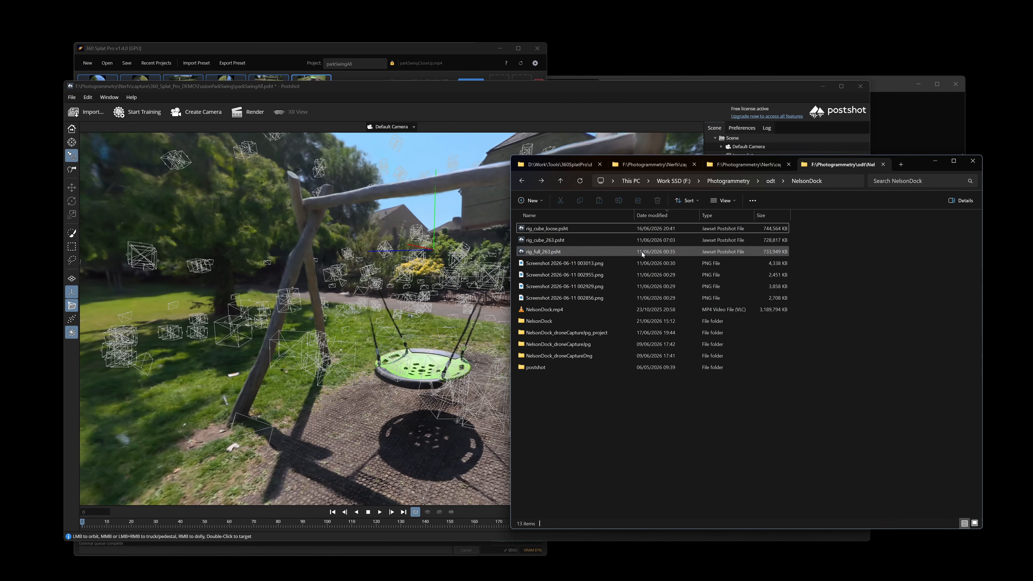
{"action": "double_click", "coordinate": [567, 230]}
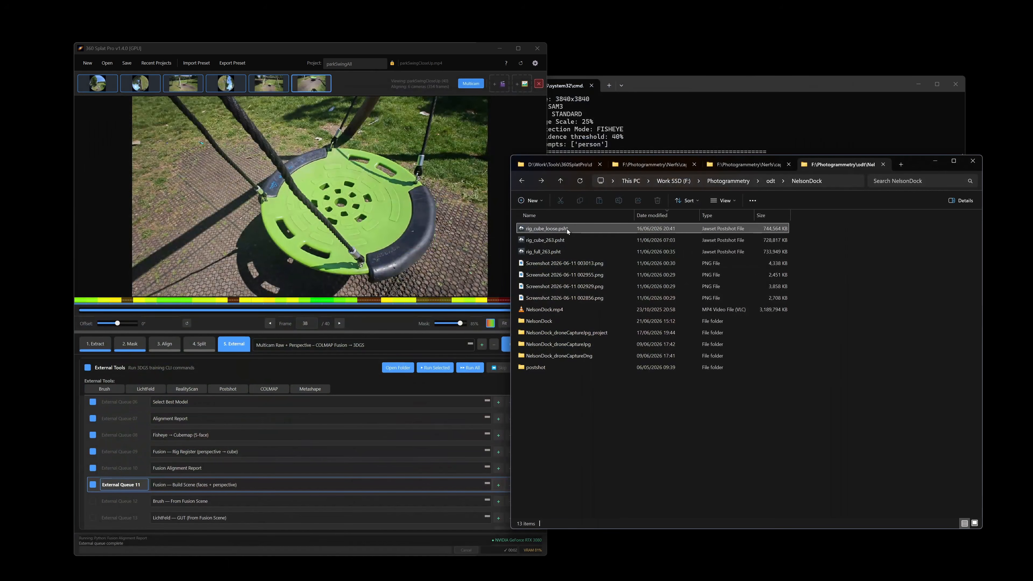
{"action": "double_click", "coordinate": [567, 228]}
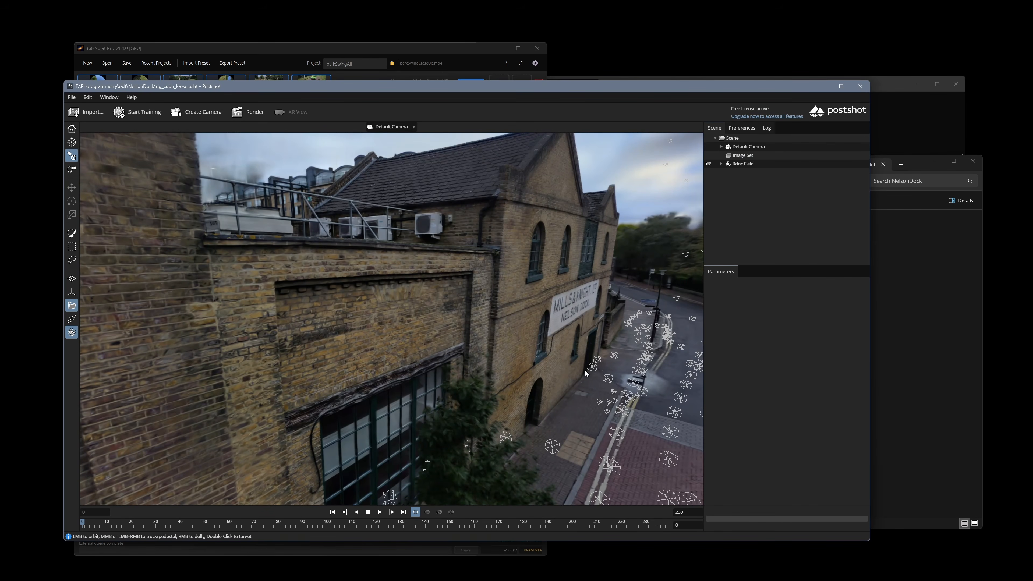
Orbit down to a frontal street-level view beside the warehouse and dolly along the street.
{"action": "left_click_drag", "start_coordinate": [585, 371], "coordinate": [429, 359]}
{"action": "left_click_drag", "start_coordinate": [595, 404], "coordinate": [536, 433]}
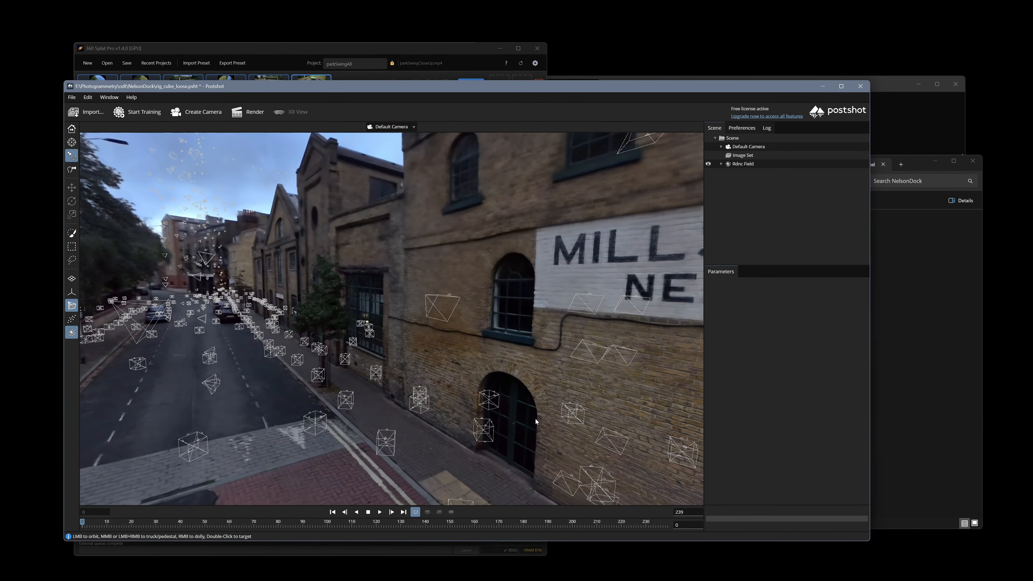
{"action": "scroll", "coordinate": [536, 421], "scroll_direction": "up", "scroll_amount": 5}
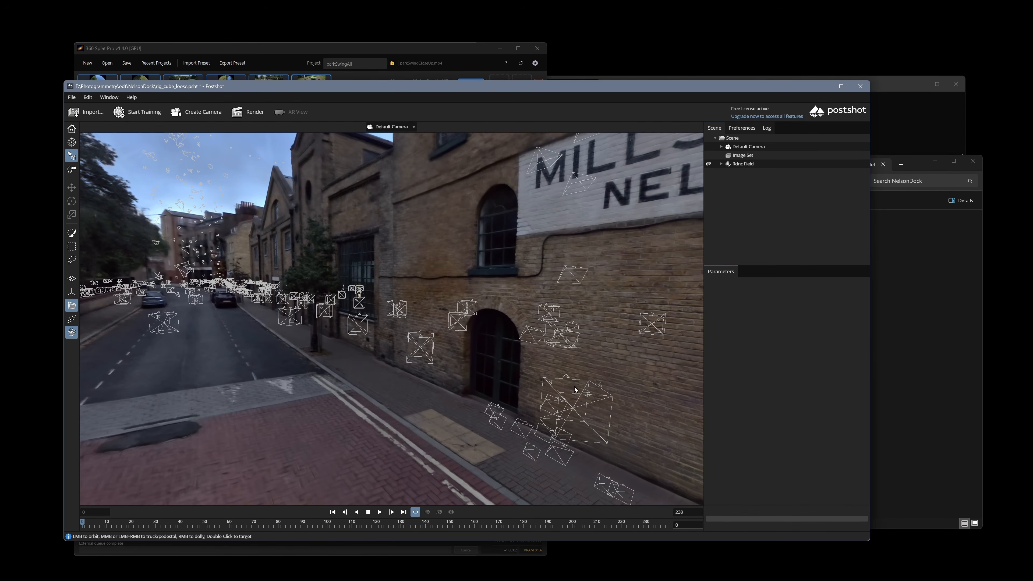
{"action": "scroll", "coordinate": [574, 390], "scroll_direction": "down", "scroll_amount": 4}
Drag NelsonDock_project.json from the NelsonDock output subfolder into 360 Splat Pro.
{"action": "left_click", "coordinate": [970, 335]}
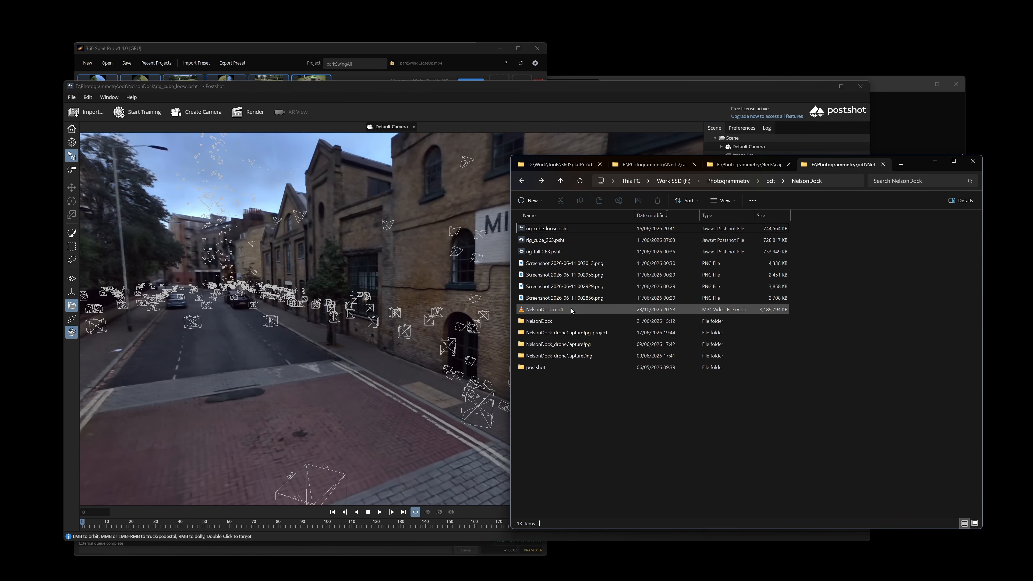
{"action": "double_click", "coordinate": [550, 321]}
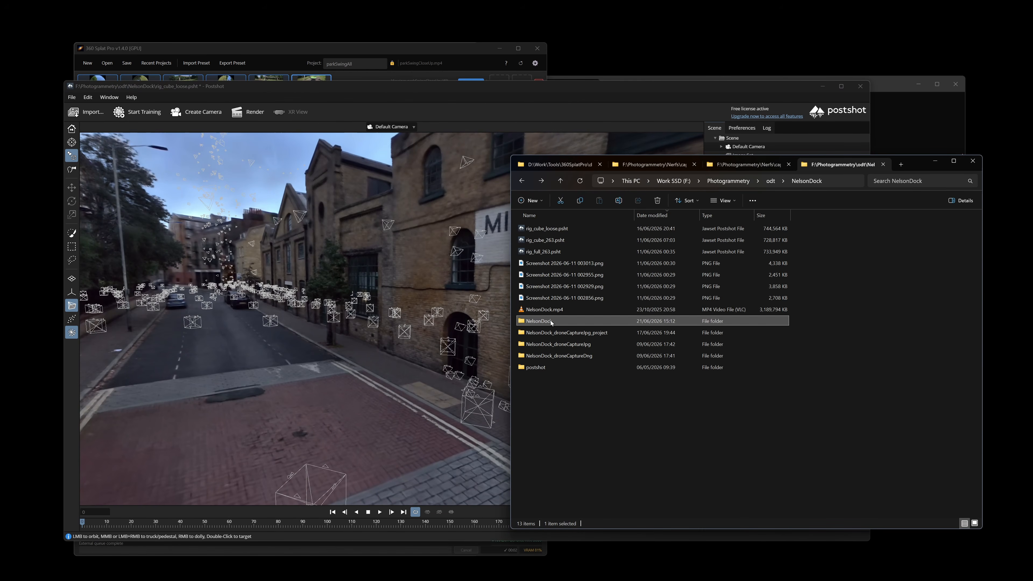
{"action": "left_click", "coordinate": [568, 297]}
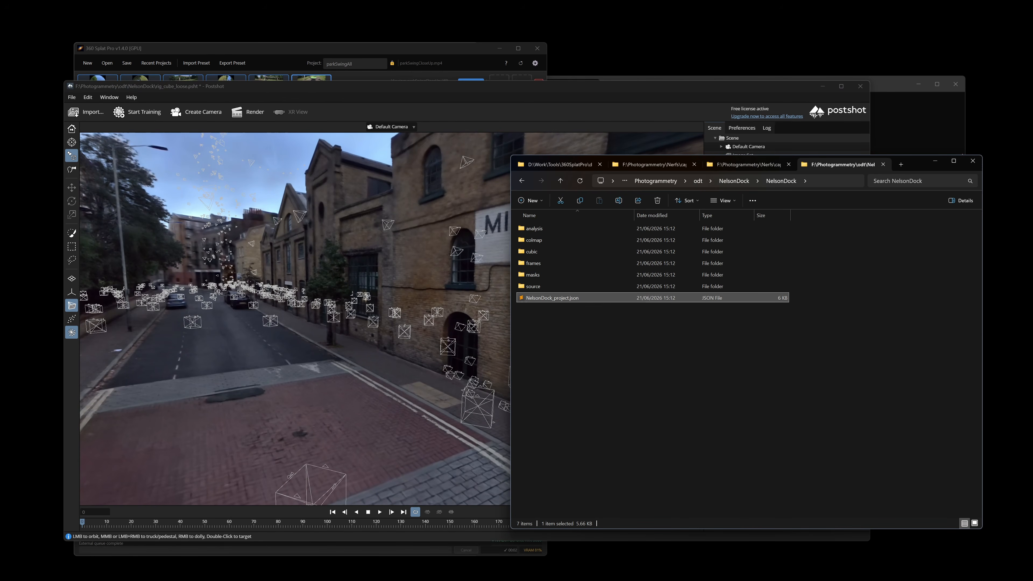
{"action": "left_click", "coordinate": [349, 48]}
{"action": "left_click", "coordinate": [674, 353]}
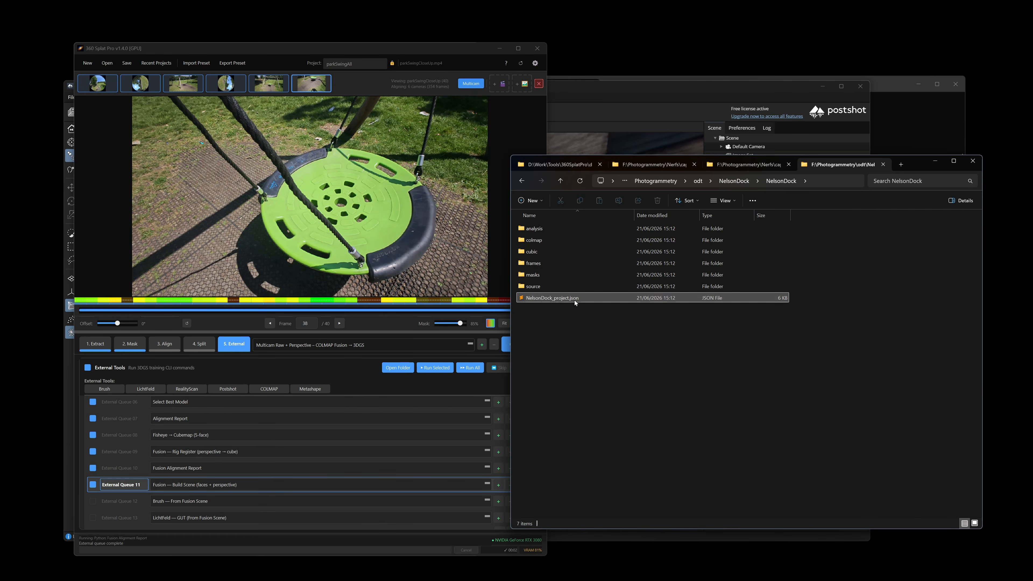
{"action": "left_click_drag", "start_coordinate": [576, 299], "coordinate": [408, 271]}
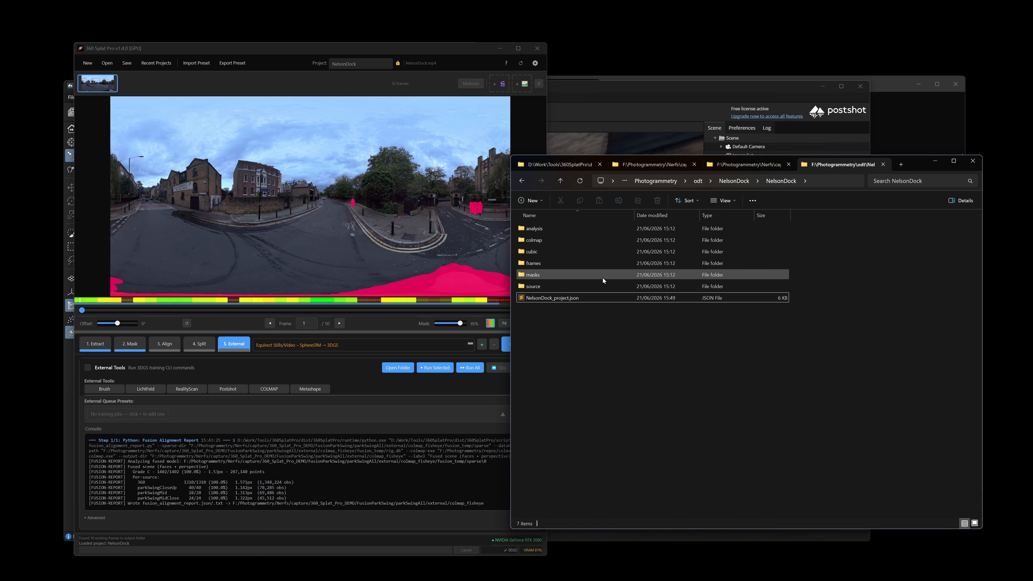
Open drone photo DJI_0539.JPG from the NelsonDock_droneCaptureJpg folder in the photo viewer.
{"action": "left_click", "coordinate": [734, 181]}
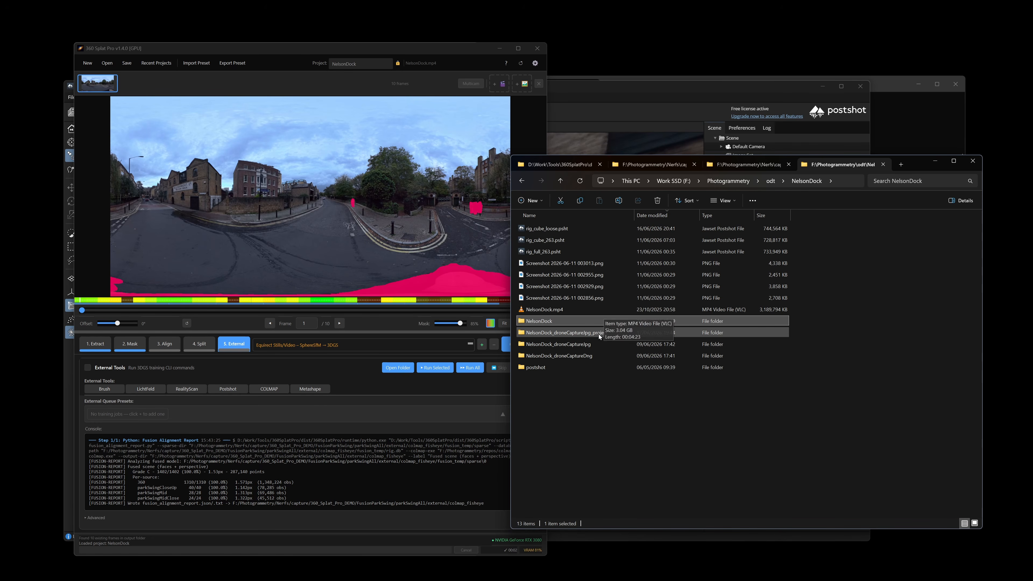
{"action": "double_click", "coordinate": [593, 344]}
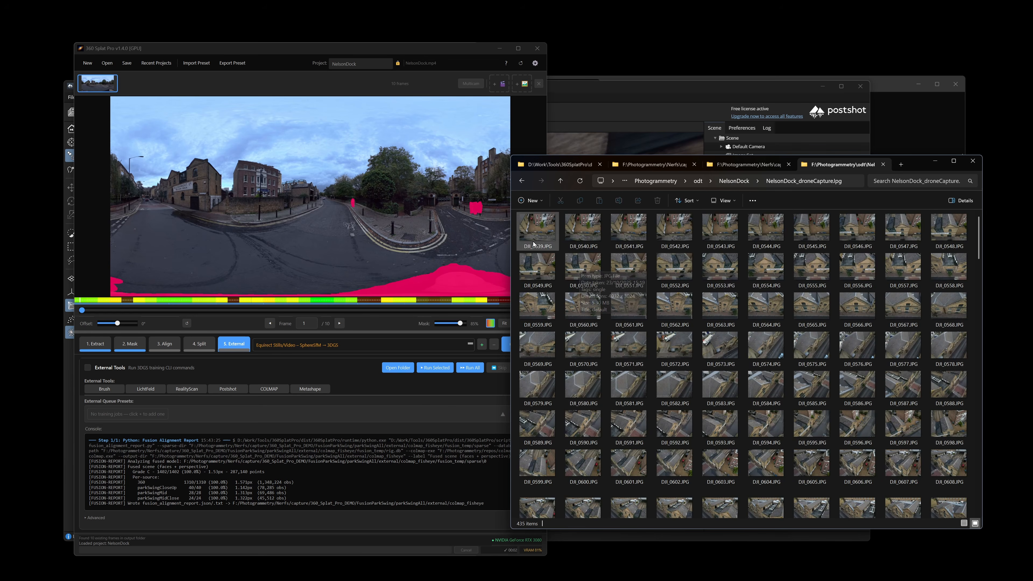
{"action": "scroll", "coordinate": [684, 341], "scroll_direction": "down", "scroll_amount": 5}
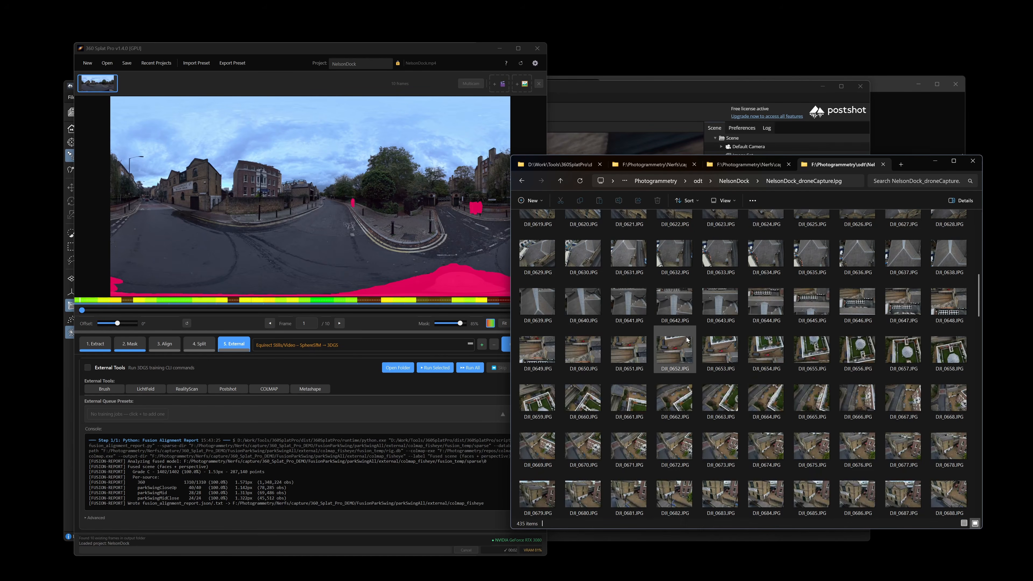
{"action": "scroll", "coordinate": [684, 341], "scroll_direction": "up", "scroll_amount": 5}
{"action": "left_click", "coordinate": [539, 227]}
{"action": "double_click", "coordinate": [539, 227]}
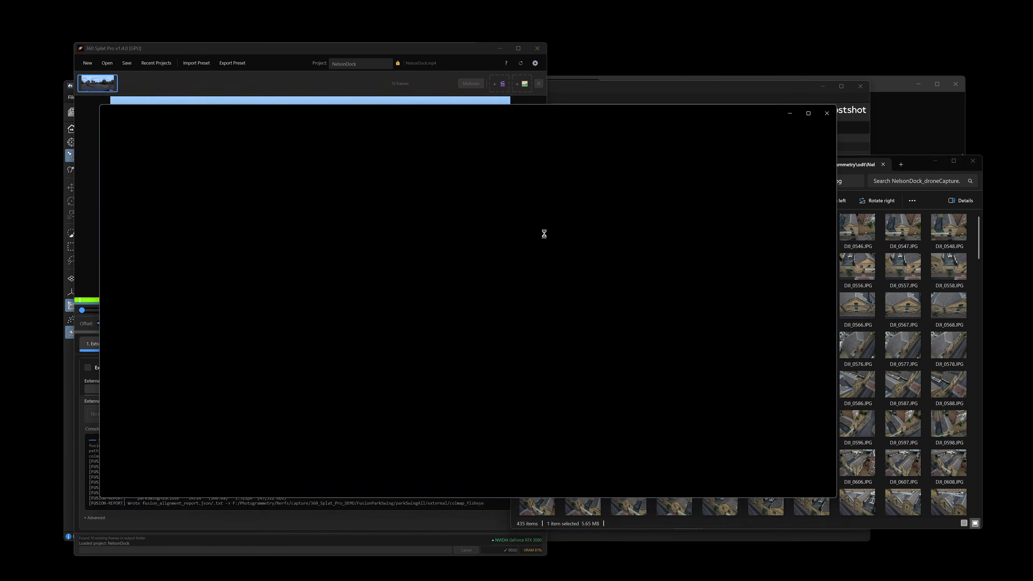
Step the 360 Splat Pro preview to frame 6 to compare it with the drone photo.
{"action": "left_click_drag", "start_coordinate": [473, 112], "coordinate": [719, 120]}
{"action": "left_click_drag", "start_coordinate": [158, 315], "coordinate": [360, 322]}
{"action": "left_click", "coordinate": [576, 282]}
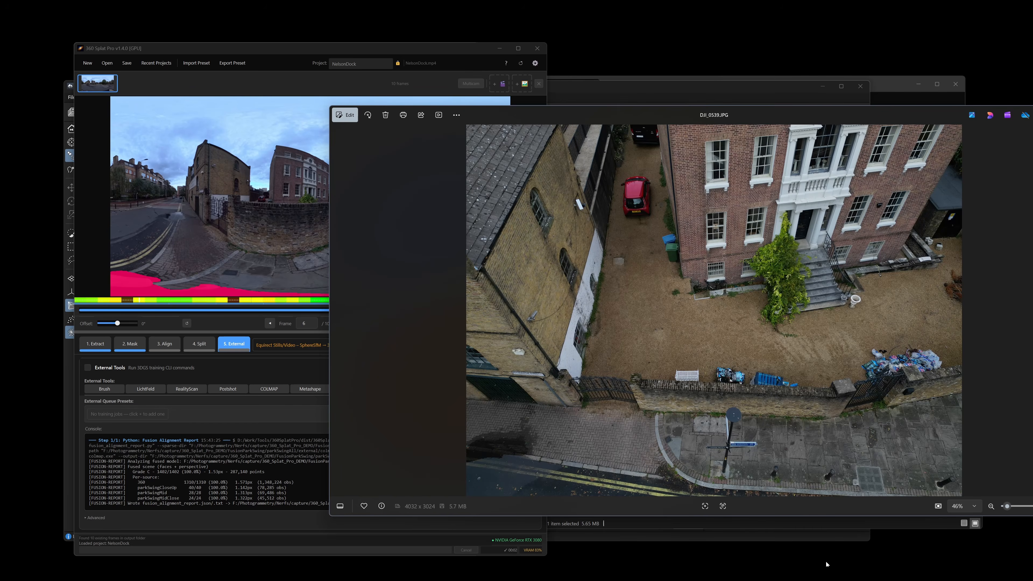
{"action": "left_click", "coordinate": [869, 578]}
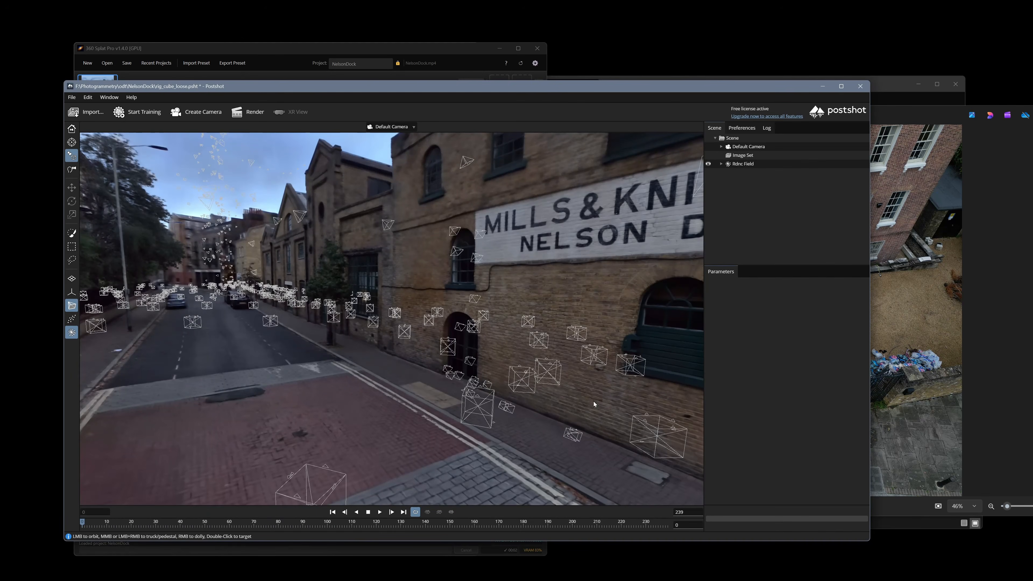
Orbit from the Mills & Knight facade up over the warehouse rooftops and air-conditioning units.
{"action": "left_click_drag", "start_coordinate": [371, 311], "coordinate": [403, 340]}
{"action": "middle_click_drag", "start_coordinate": [403, 284], "coordinate": [459, 460]}
{"action": "left_click_drag", "start_coordinate": [459, 460], "coordinate": [456, 383]}
{"action": "mouse_move", "coordinate": [321, 338]}
{"action": "left_mouse_down"}
{"action": "mouse_move", "coordinate": [315, 297]}
{"action": "mouse_move", "coordinate": [326, 318]}
{"action": "left_mouse_up"}
{"action": "scroll", "coordinate": [315, 296], "scroll_direction": "up", "scroll_amount": 5}
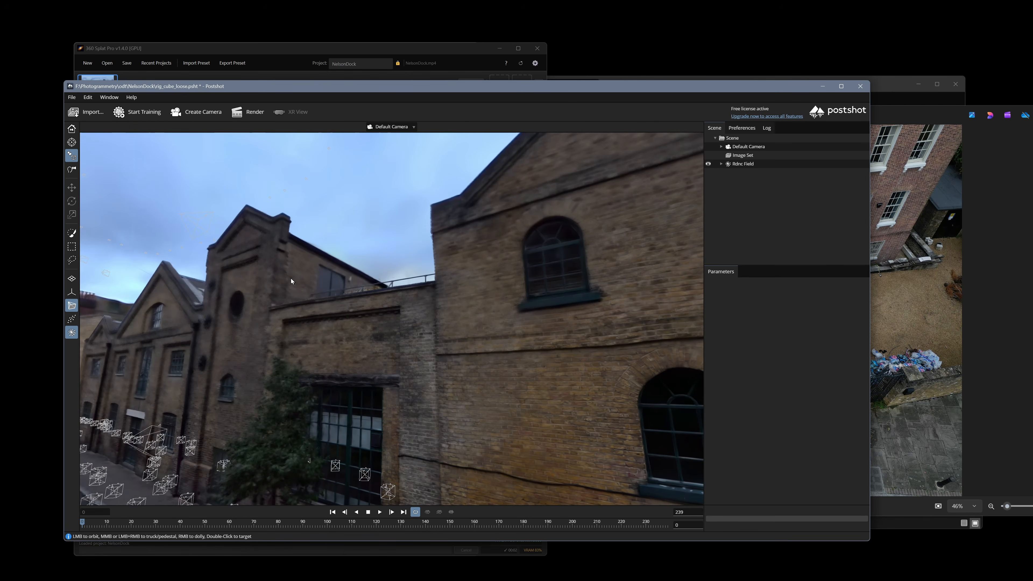
{"action": "middle_click_drag", "start_coordinate": [349, 256], "coordinate": [349, 346]}
{"action": "mouse_move", "coordinate": [349, 256]}
{"action": "left_mouse_down"}
{"action": "mouse_move", "coordinate": [352, 403]}
{"action": "mouse_move", "coordinate": [337, 257]}
{"action": "left_mouse_up"}
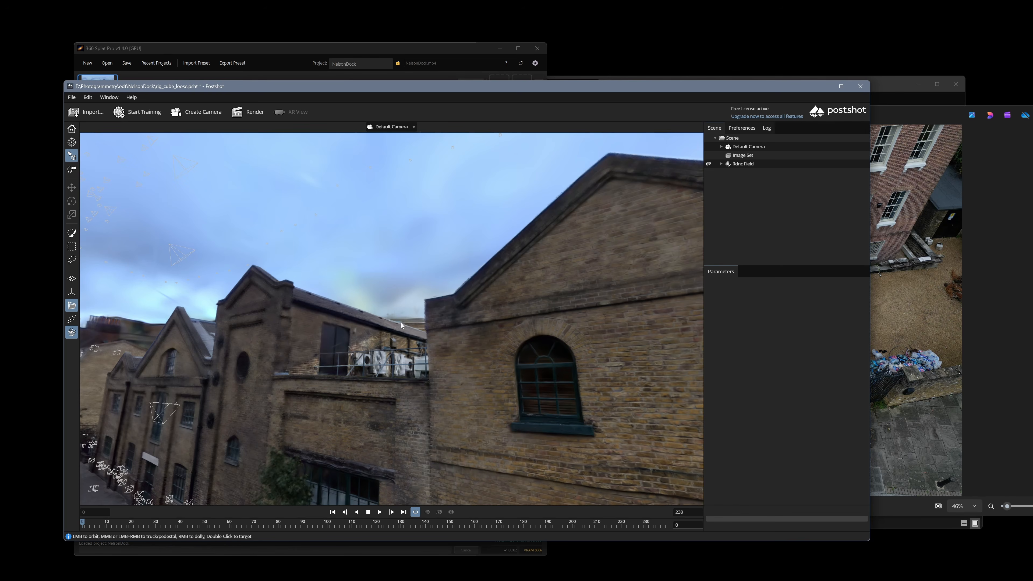
{"action": "mouse_move", "coordinate": [401, 325]}
{"action": "left_mouse_down"}
{"action": "mouse_move", "coordinate": [391, 369]}
{"action": "mouse_move", "coordinate": [379, 372]}
{"action": "mouse_move", "coordinate": [378, 343]}
{"action": "mouse_move", "coordinate": [461, 335]}
{"action": "mouse_move", "coordinate": [415, 338]}
{"action": "left_mouse_up"}
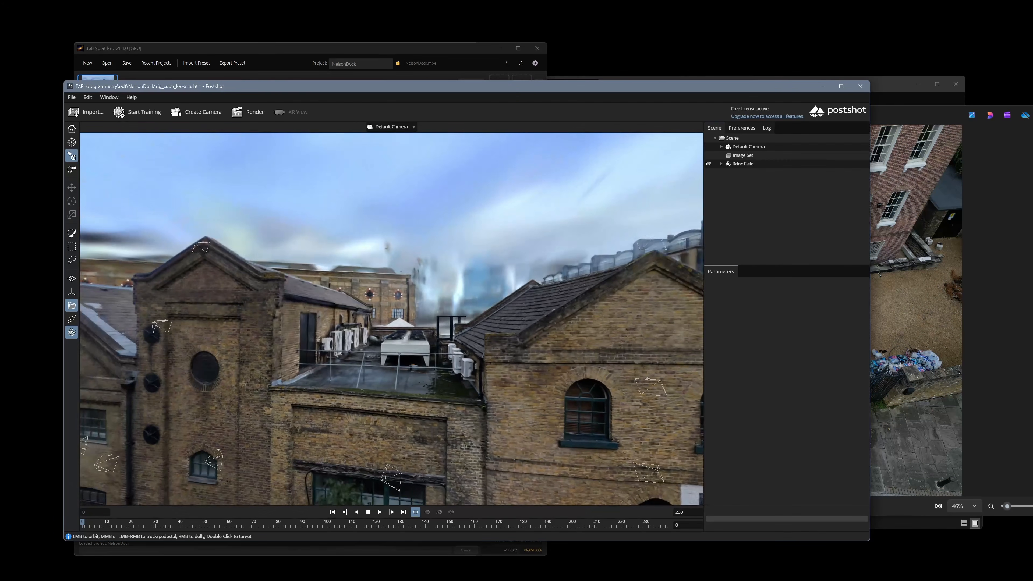
Check the Default Camera's Z Depth settings and the Rdnc Field's training settings.
{"action": "left_click", "coordinate": [751, 147]}
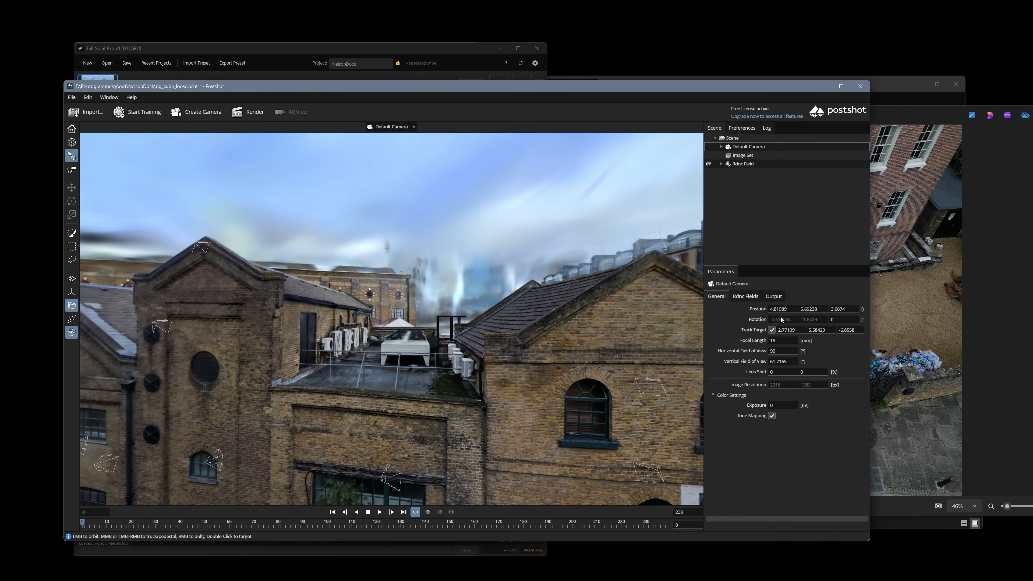
{"action": "left_click", "coordinate": [751, 296]}
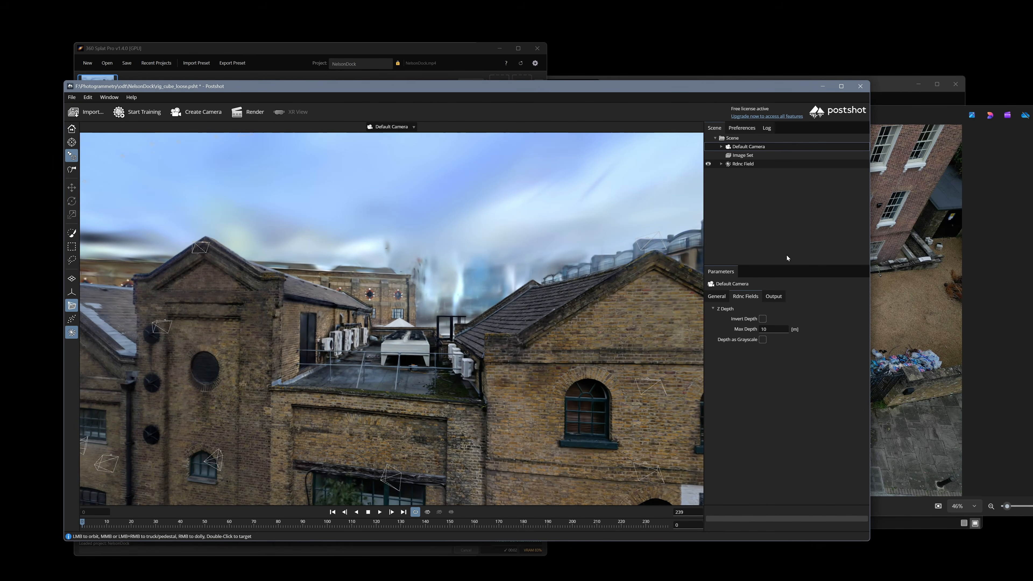
{"action": "left_click", "coordinate": [741, 163]}
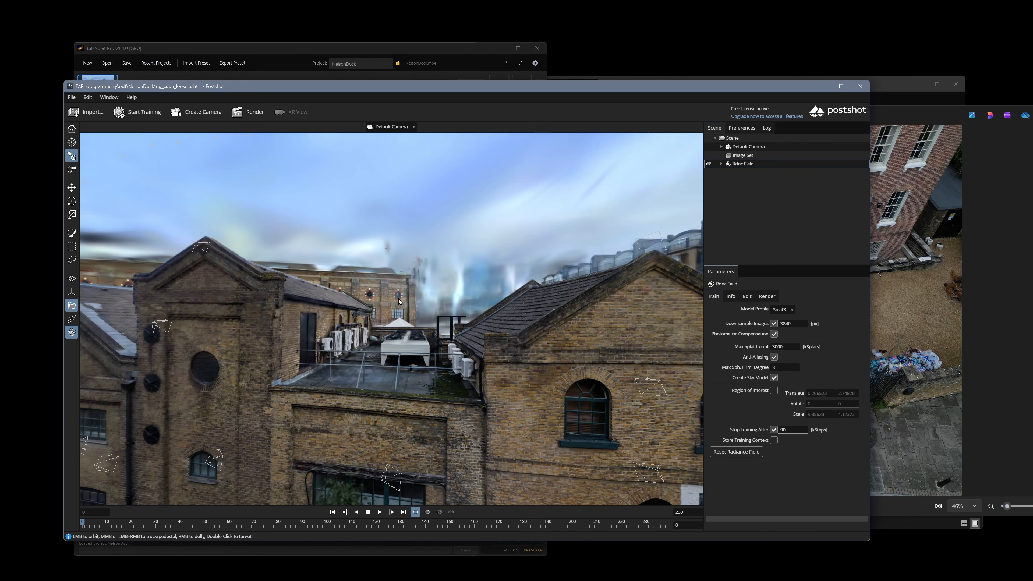
Orbit around the splatted buildings, dropping low and then rising high over the rooftops.
{"action": "mouse_move", "coordinate": [400, 302]}
{"action": "left_mouse_down"}
{"action": "mouse_move", "coordinate": [435, 315]}
{"action": "mouse_move", "coordinate": [396, 293]}
{"action": "mouse_move", "coordinate": [402, 307]}
{"action": "left_mouse_up"}
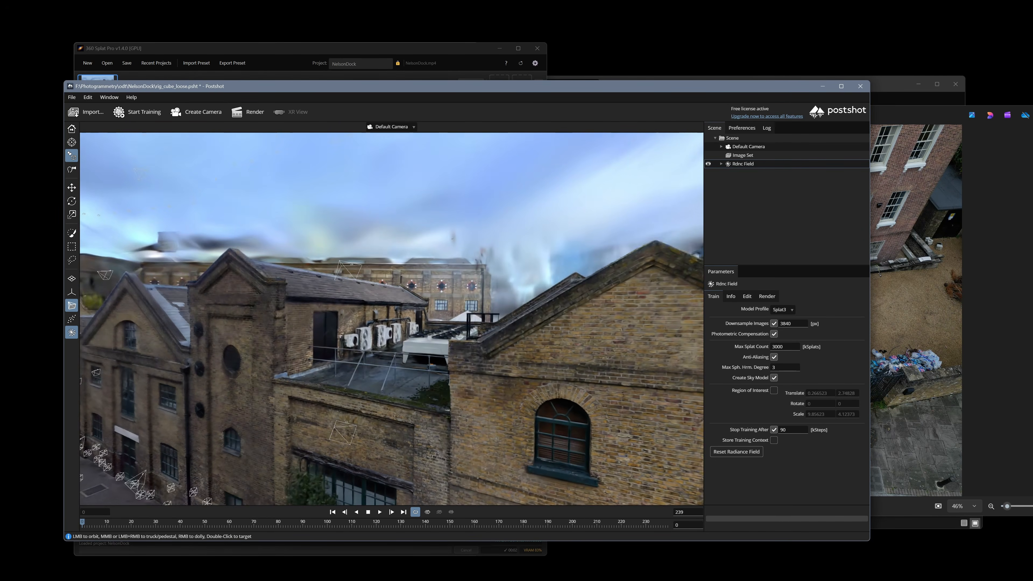
{"action": "middle_click_drag", "start_coordinate": [409, 447], "coordinate": [417, 376]}
{"action": "left_click_drag", "start_coordinate": [417, 376], "coordinate": [400, 351]}
{"action": "left_click_drag", "start_coordinate": [324, 472], "coordinate": [408, 434]}
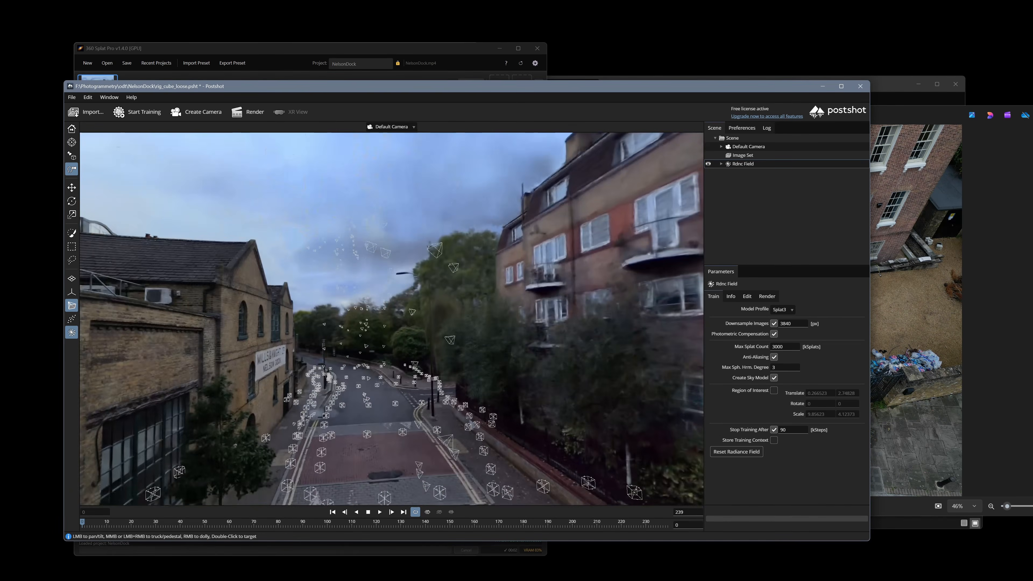
Fly down the street past the brick wall and gates to the Mills & Knight sign.
{"action": "left_click_drag", "start_coordinate": [292, 317], "coordinate": [647, 305]}
{"action": "left_click_drag", "start_coordinate": [488, 346], "coordinate": [570, 321]}
{"action": "right_click_drag", "start_coordinate": [570, 322], "coordinate": [569, 260]}
{"action": "left_click_drag", "start_coordinate": [529, 318], "coordinate": [468, 312]}
{"action": "left_click_drag", "start_coordinate": [667, 289], "coordinate": [664, 290]}
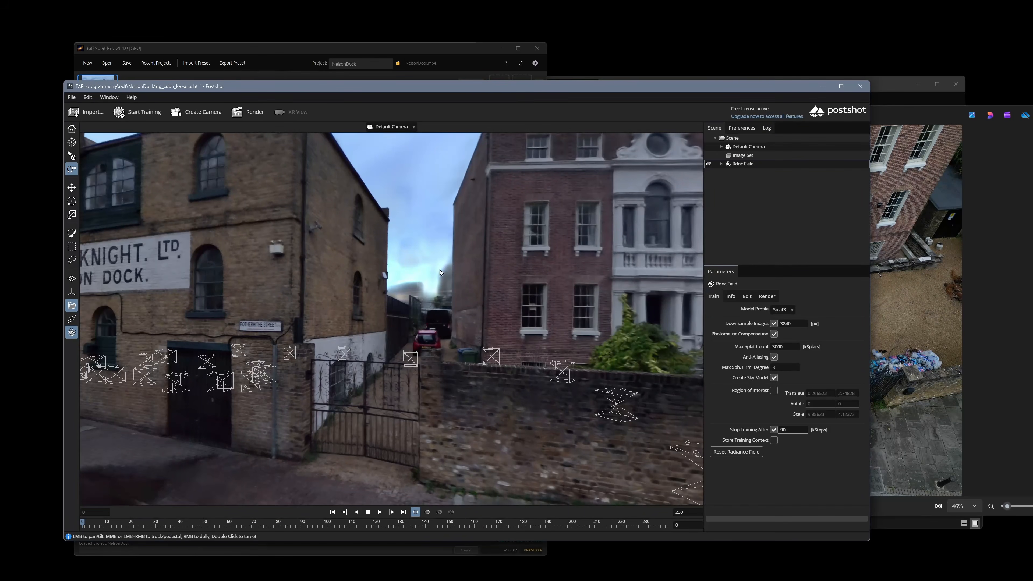
{"action": "left_click_drag", "start_coordinate": [429, 294], "coordinate": [492, 302]}
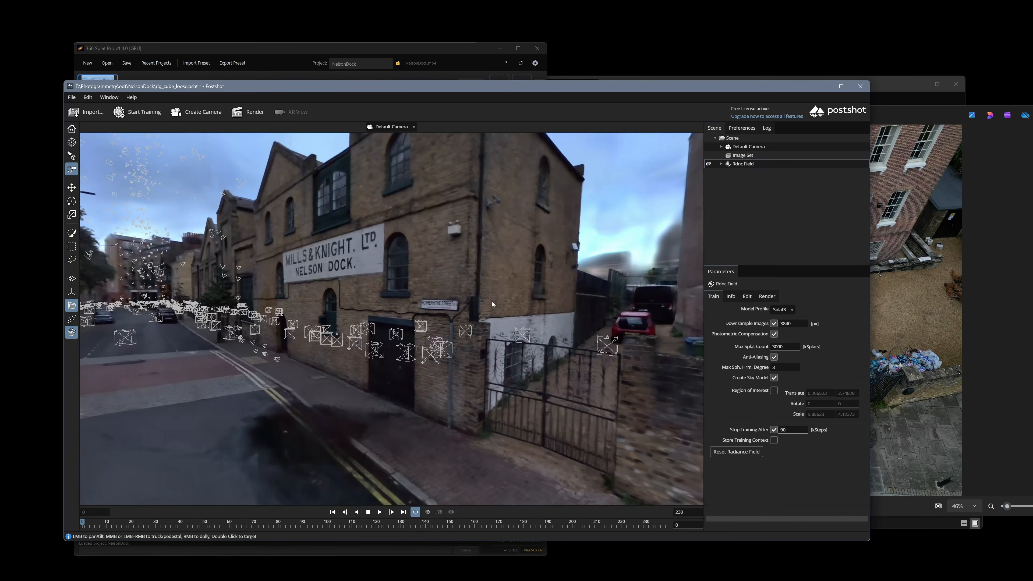
{"action": "left_click_drag", "start_coordinate": [409, 284], "coordinate": [472, 288]}
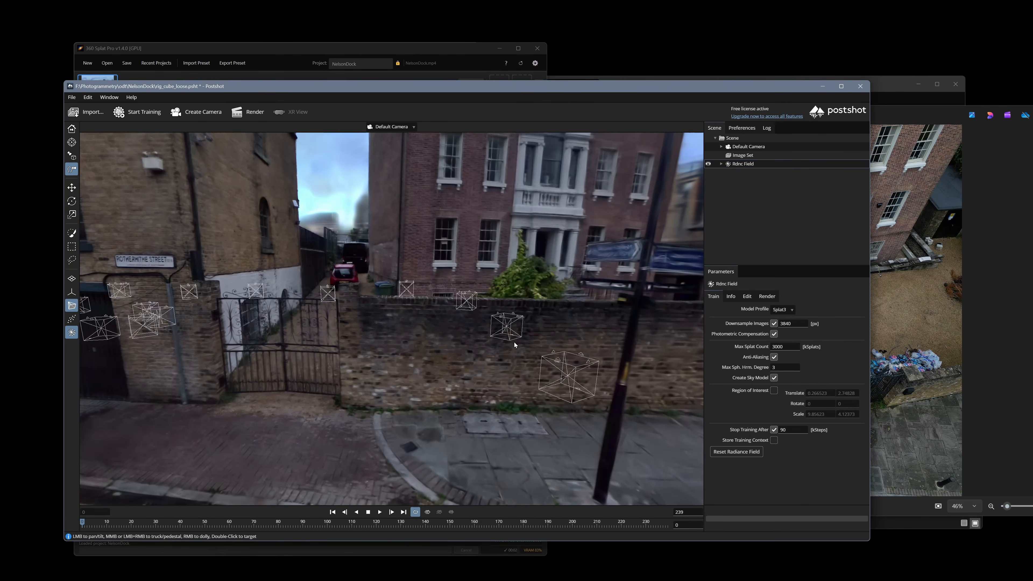
{"action": "left_click_drag", "start_coordinate": [514, 346], "coordinate": [508, 332]}
{"action": "scroll", "coordinate": [507, 332], "scroll_direction": "up", "scroll_amount": 3}
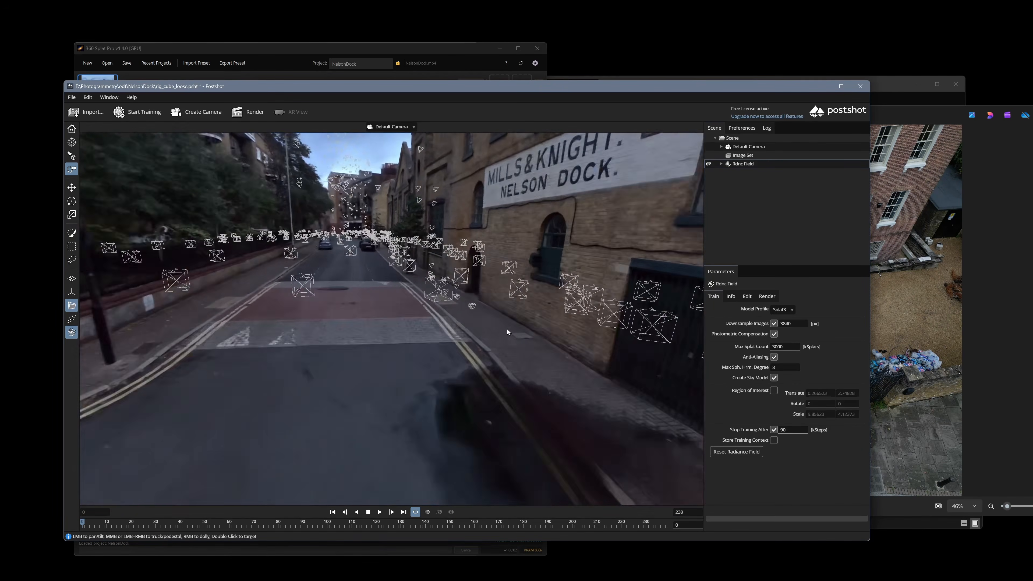
{"action": "scroll", "coordinate": [507, 330], "scroll_direction": "up", "scroll_amount": 3}
{"action": "middle_click_drag", "start_coordinate": [508, 319], "coordinate": [569, 405]}
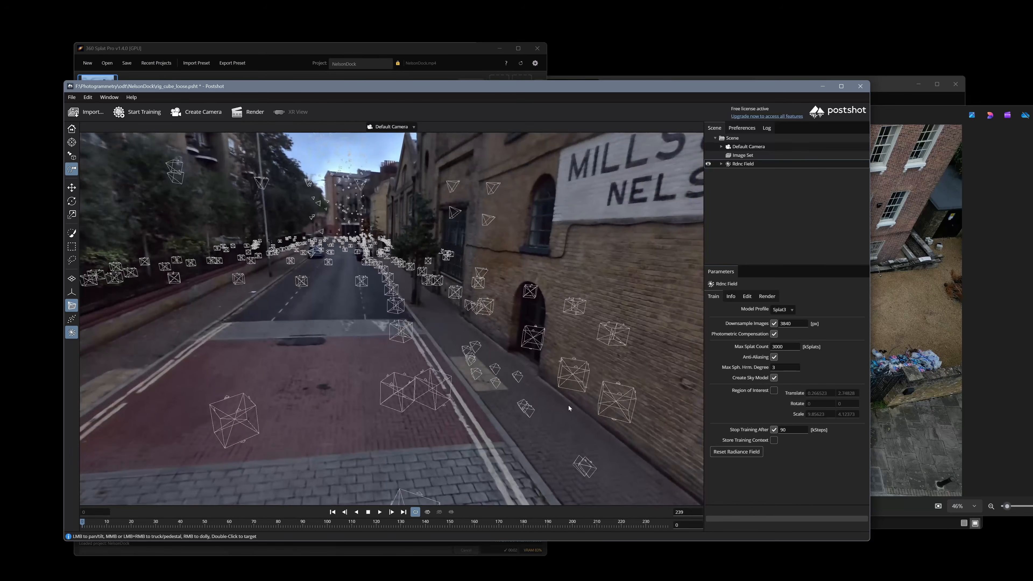
{"action": "left_click_drag", "start_coordinate": [569, 406], "coordinate": [493, 408]}
{"action": "scroll", "coordinate": [492, 409], "scroll_direction": "down", "scroll_amount": 3}
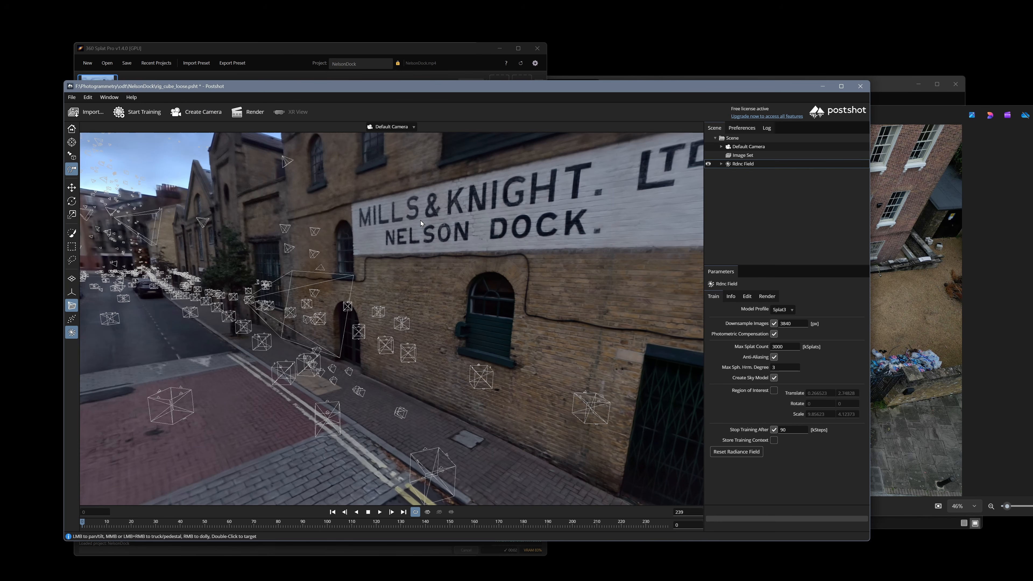
Open the NelsonDock project's 2. Mask step, move that window aside, and raise the stream project.
{"action": "left_click", "coordinate": [368, 47]}
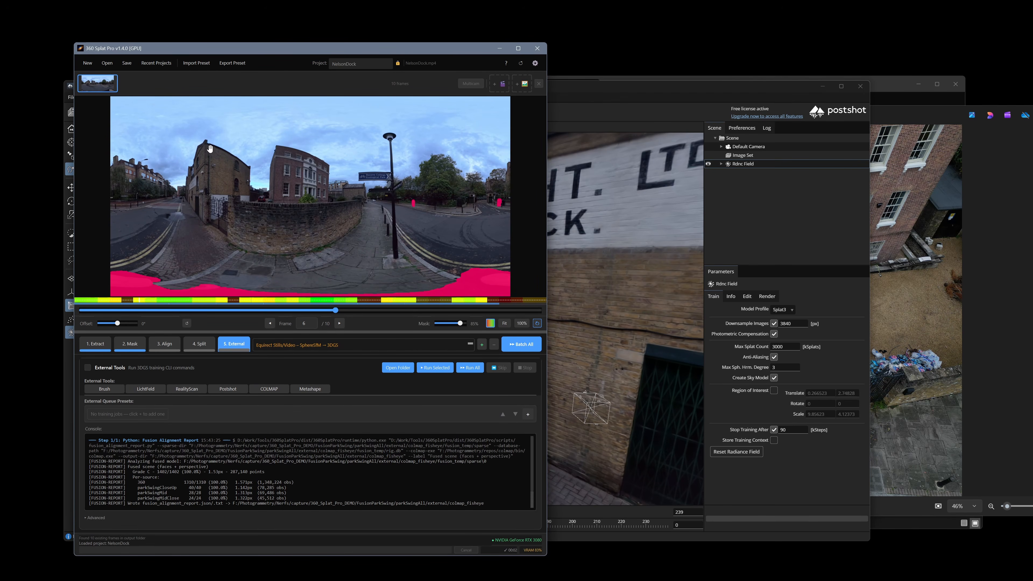
{"action": "left_click", "coordinate": [125, 346]}
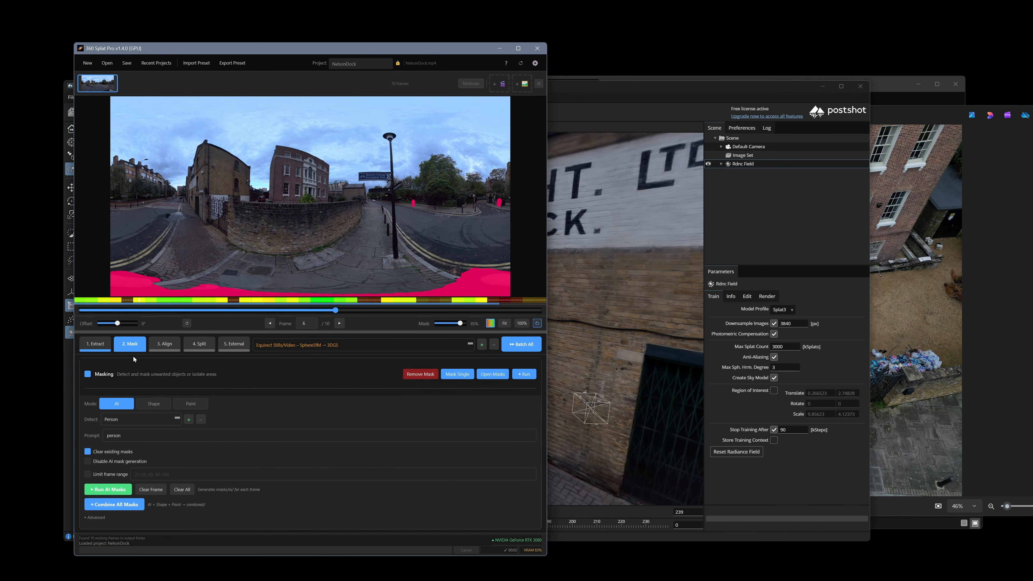
{"action": "left_click_drag", "start_coordinate": [270, 47], "coordinate": [572, 72]}
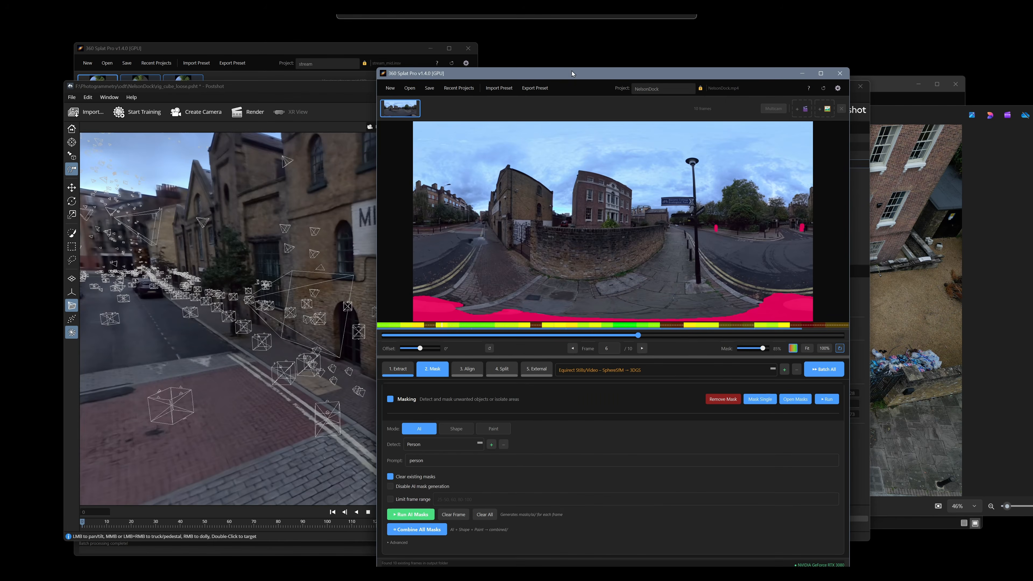
{"action": "left_click", "coordinate": [275, 52]}
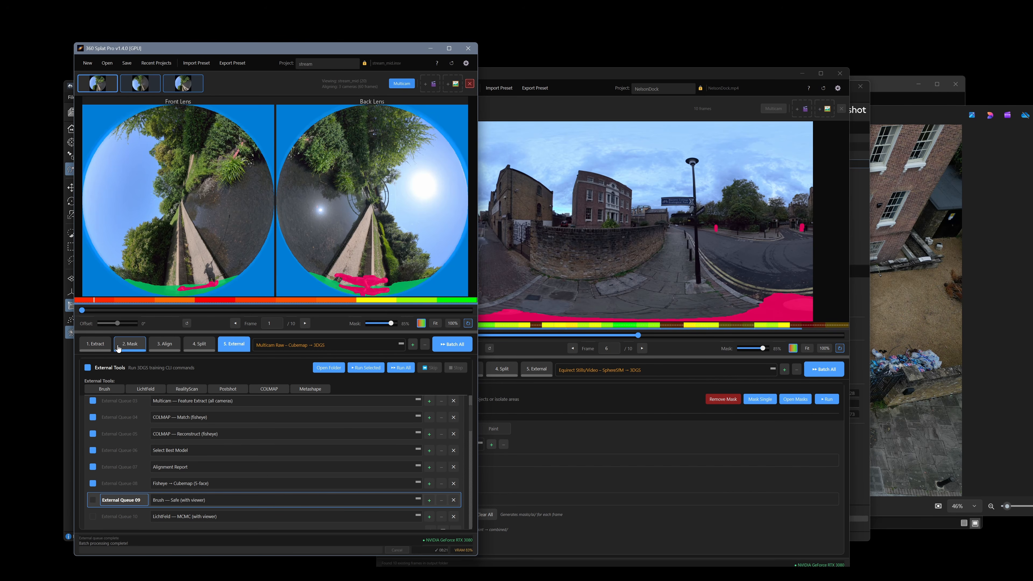
Set stream masking Mode to AI with Disable AI mask generation ticked, then open the masks folder.
{"action": "left_click", "coordinate": [131, 345]}
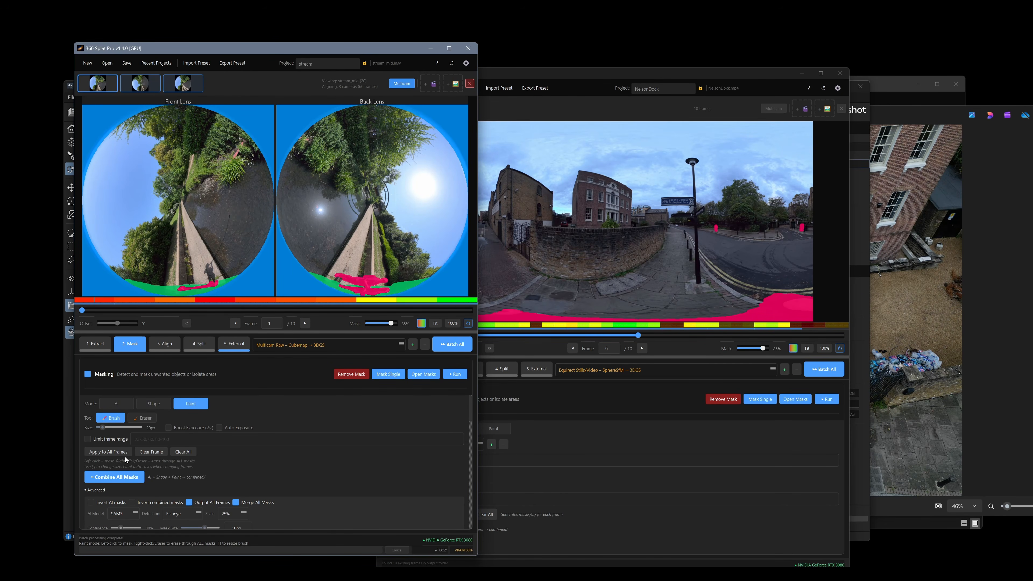
{"action": "left_click", "coordinate": [102, 406]}
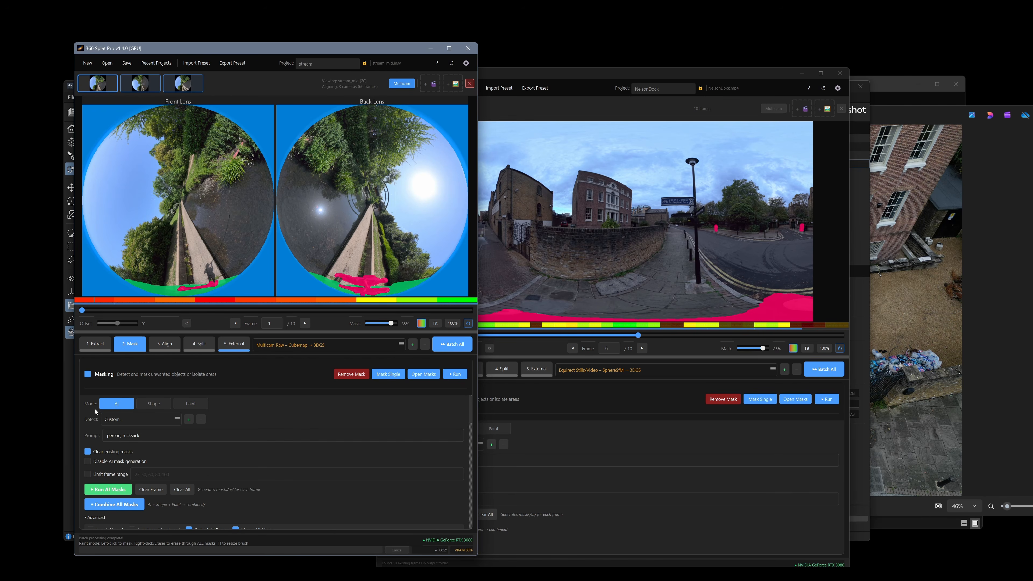
{"action": "left_click", "coordinate": [87, 461]}
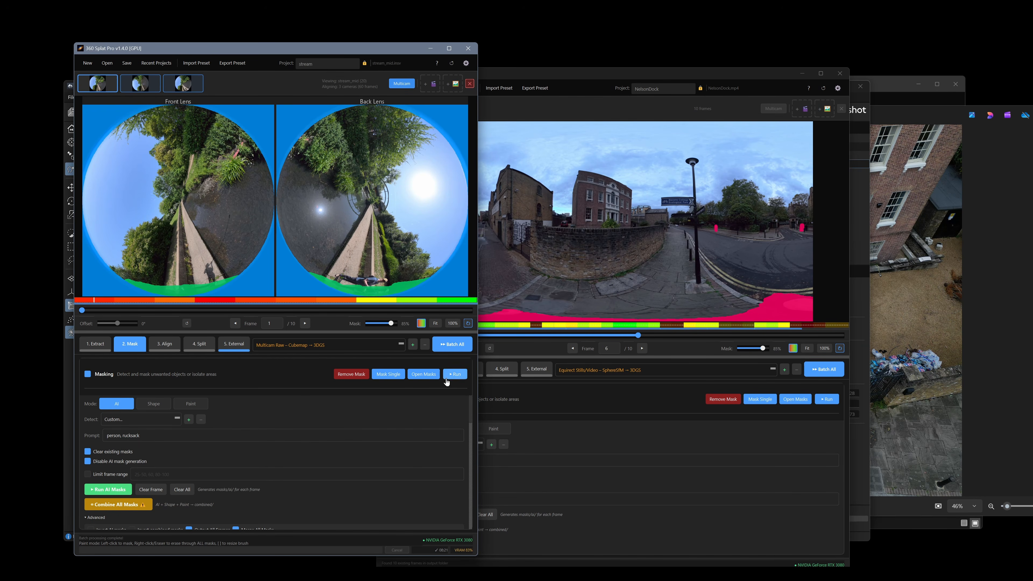
{"action": "left_click", "coordinate": [423, 374]}
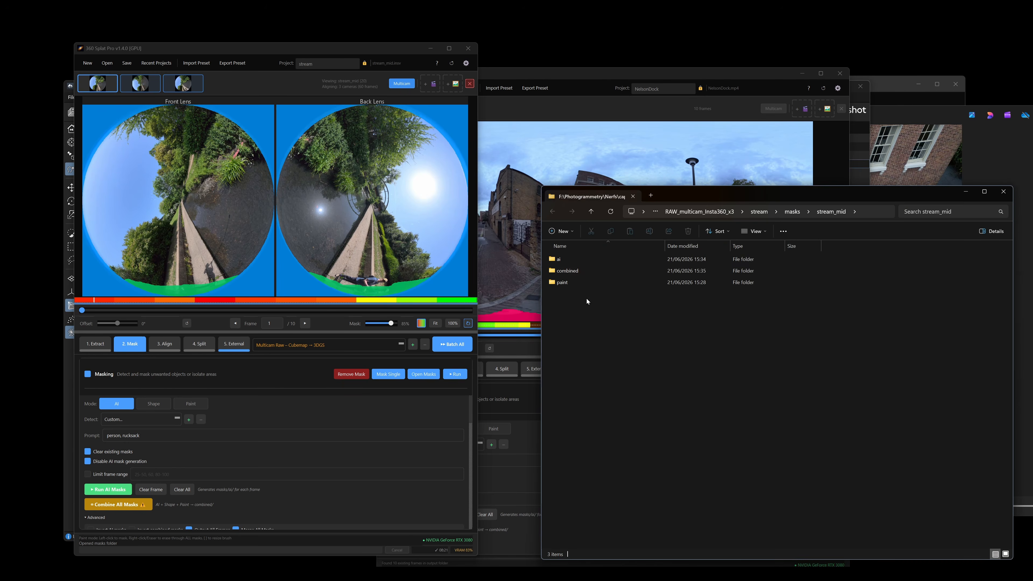
Open the combined folder and recombine all 20 stream_mid front and back masks.
{"action": "double_click", "coordinate": [593, 267]}
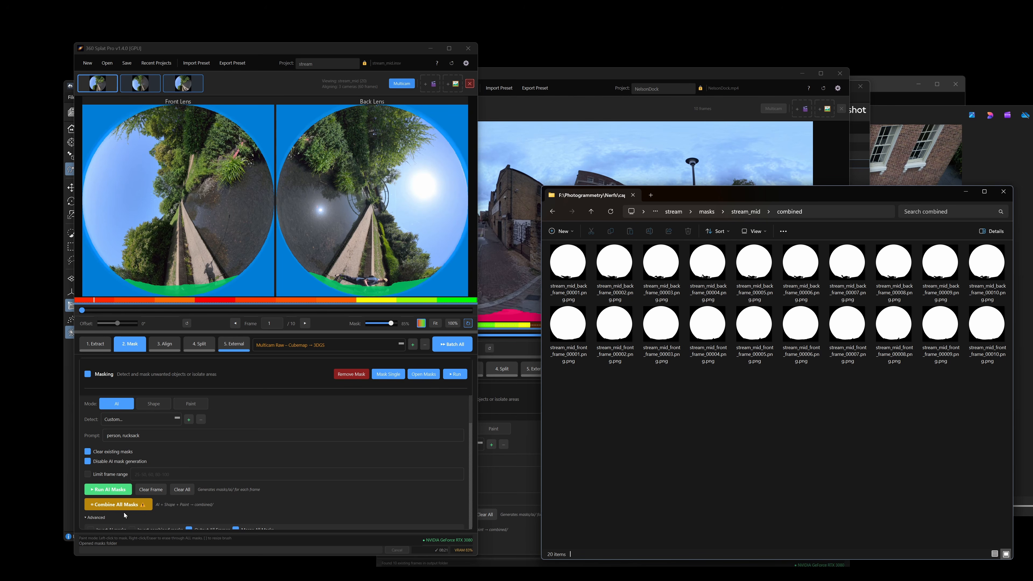
{"action": "left_click", "coordinate": [122, 504]}
{"action": "scroll", "coordinate": [205, 478], "scroll_direction": "down", "scroll_amount": 1}
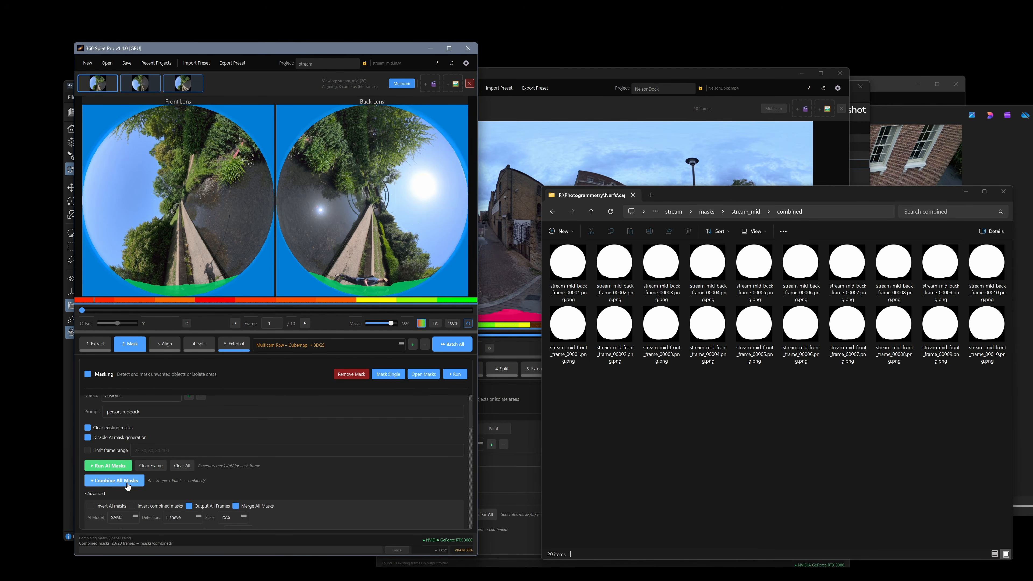
{"action": "scroll", "coordinate": [313, 443], "scroll_direction": "up", "scroll_amount": 1}
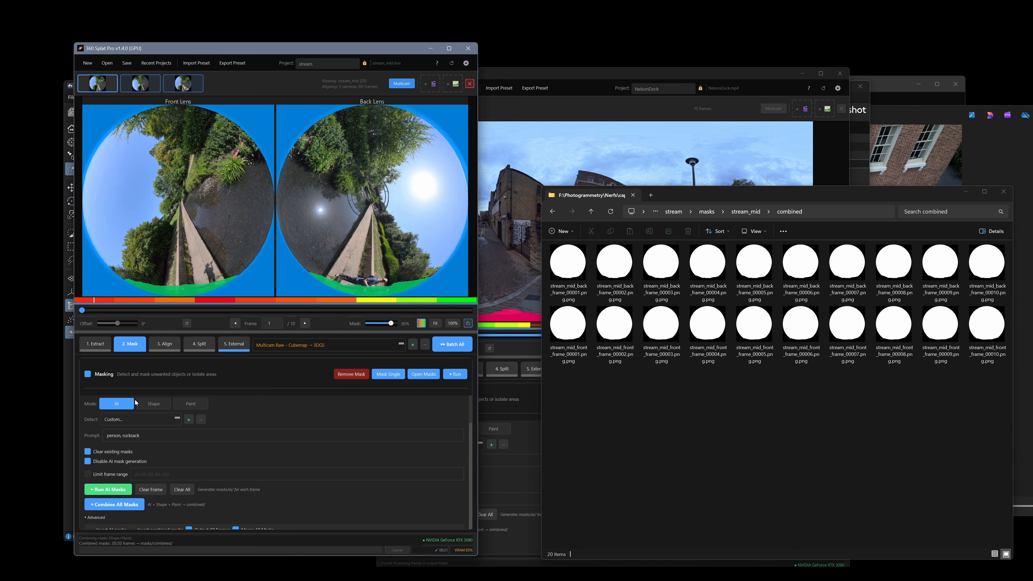
Switch masking to Shape, enable a 20% Top Mask band, and recombine all masks.
{"action": "left_click", "coordinate": [154, 403]}
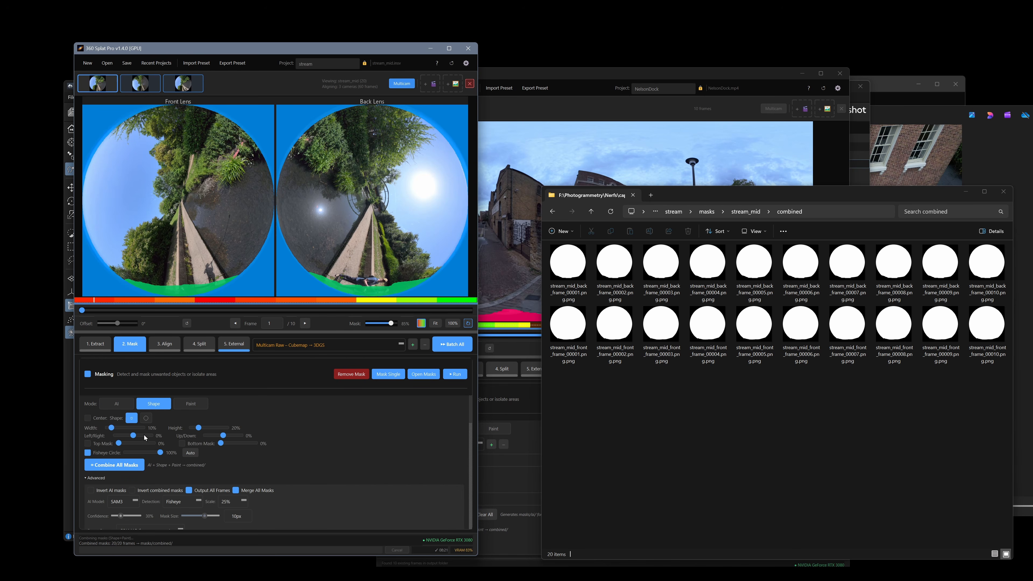
{"action": "left_click", "coordinate": [88, 444]}
{"action": "left_click_drag", "start_coordinate": [119, 443], "coordinate": [139, 443]}
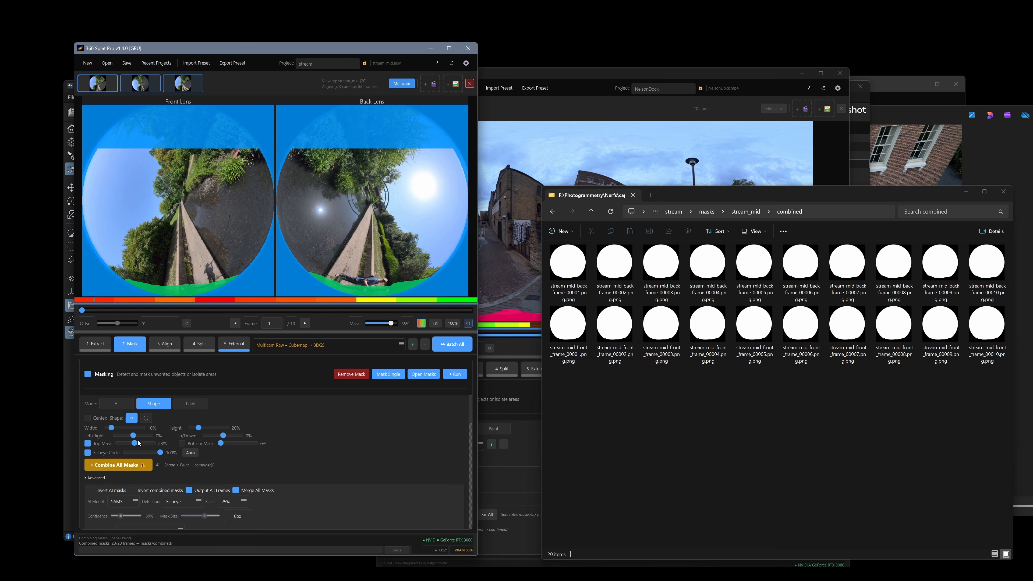
{"action": "left_click", "coordinate": [129, 465]}
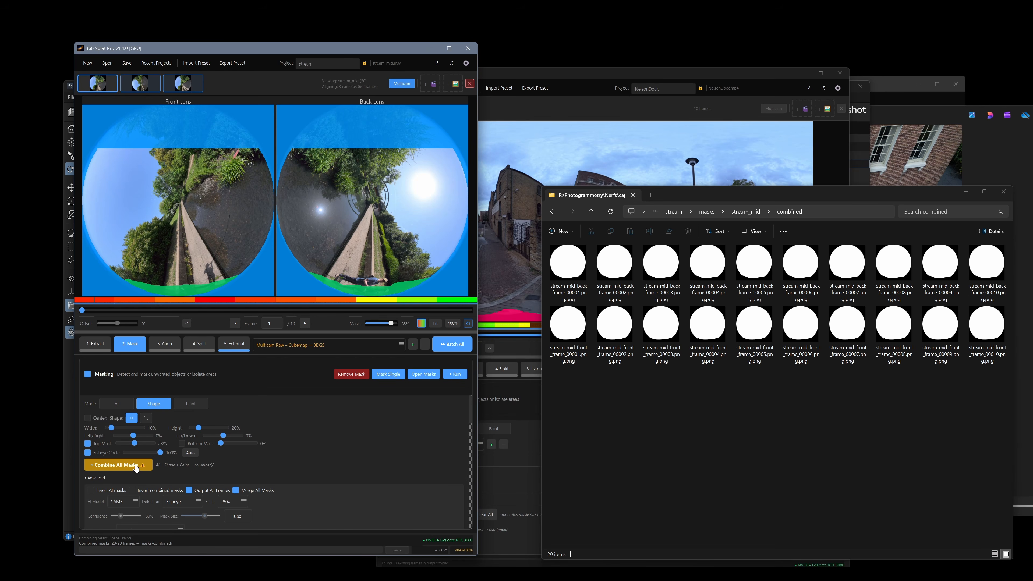